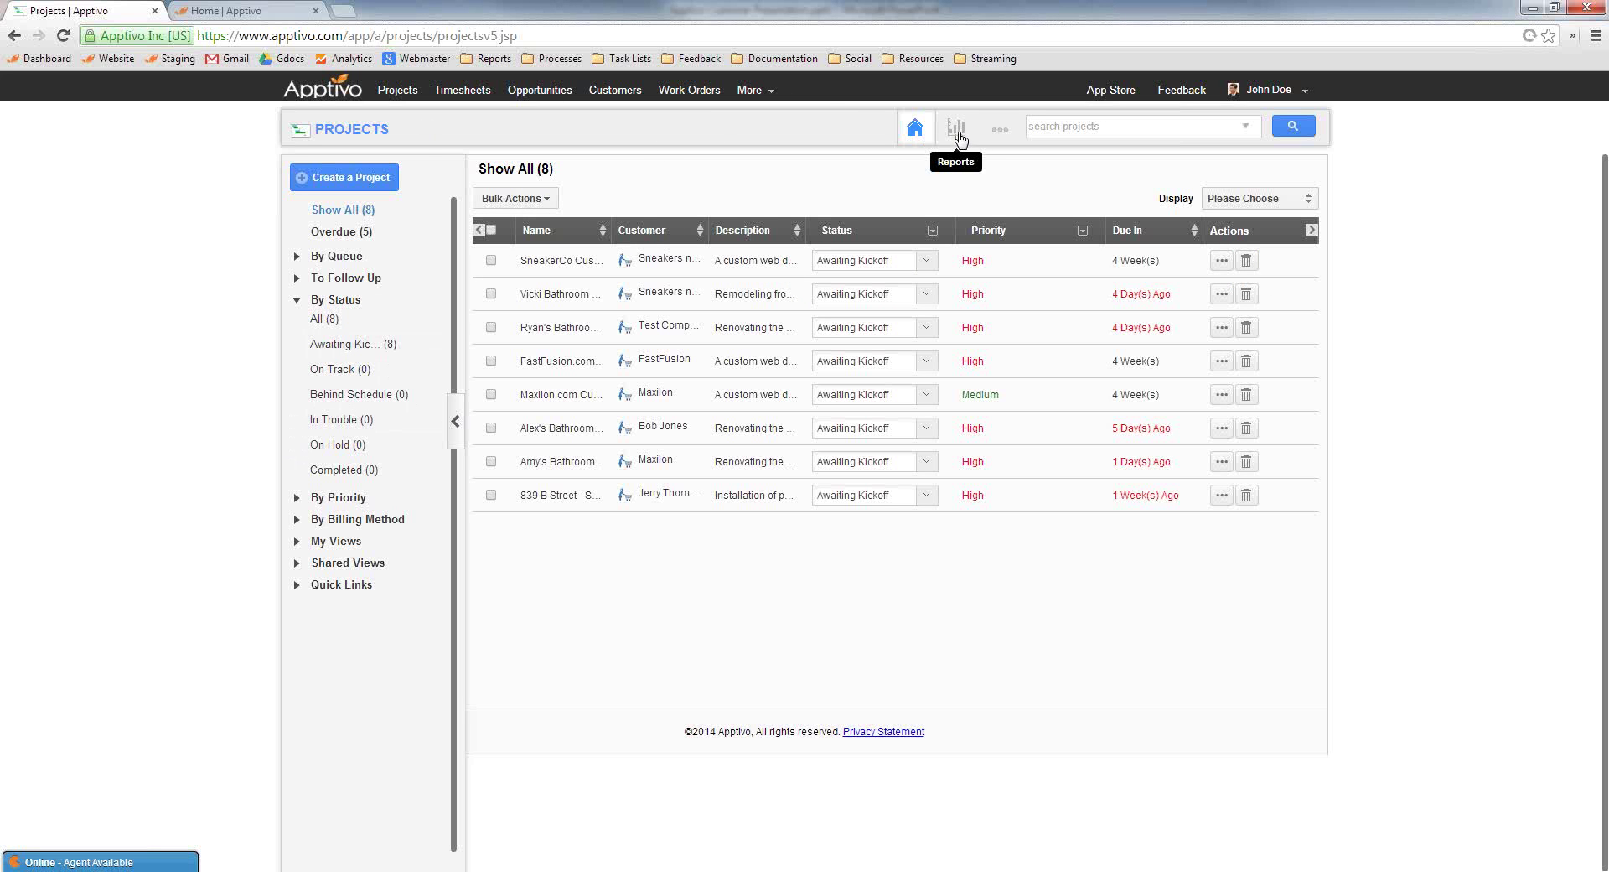
Look over the advanced search options and SneakerCo project details, then return to the project list
left_click(1246, 126)
scroll(992, 388, "down", 1)
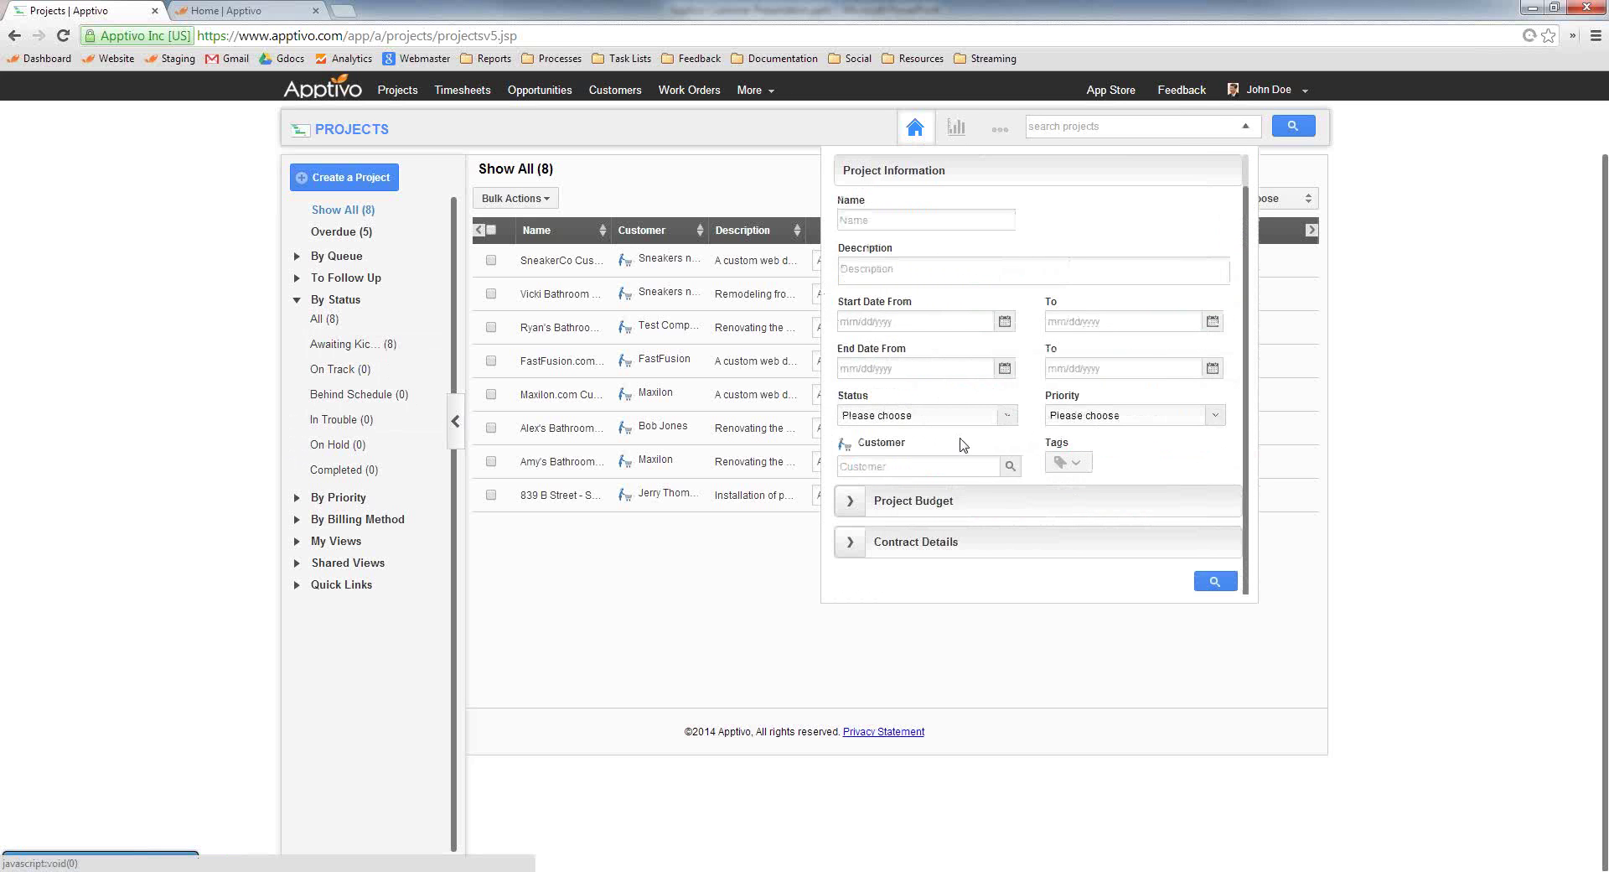
left_click(1247, 128)
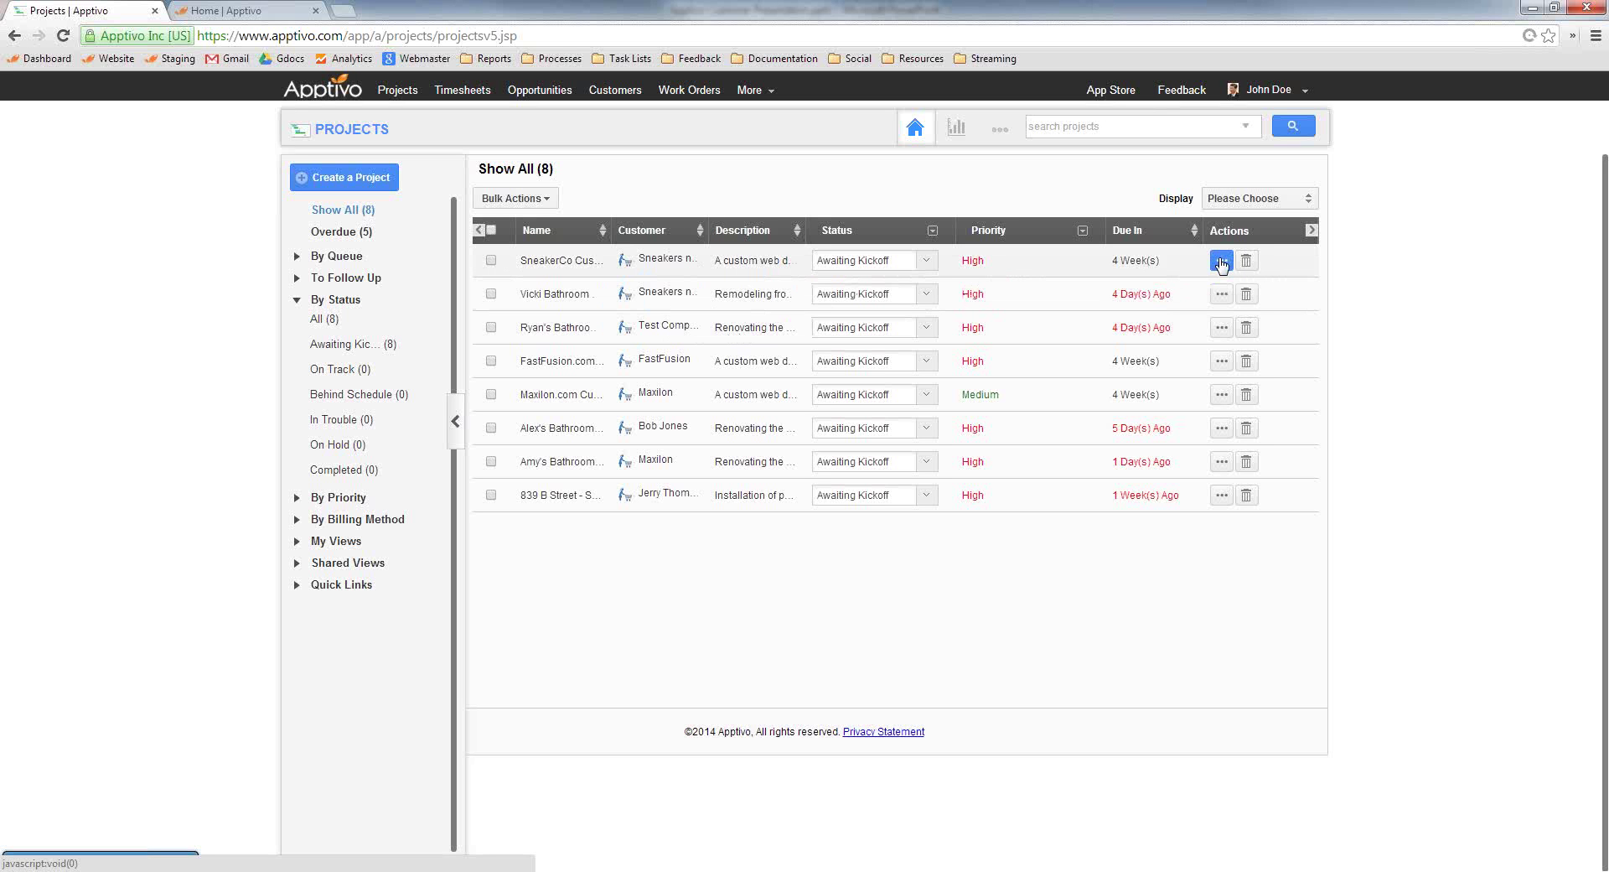
left_click(1221, 262)
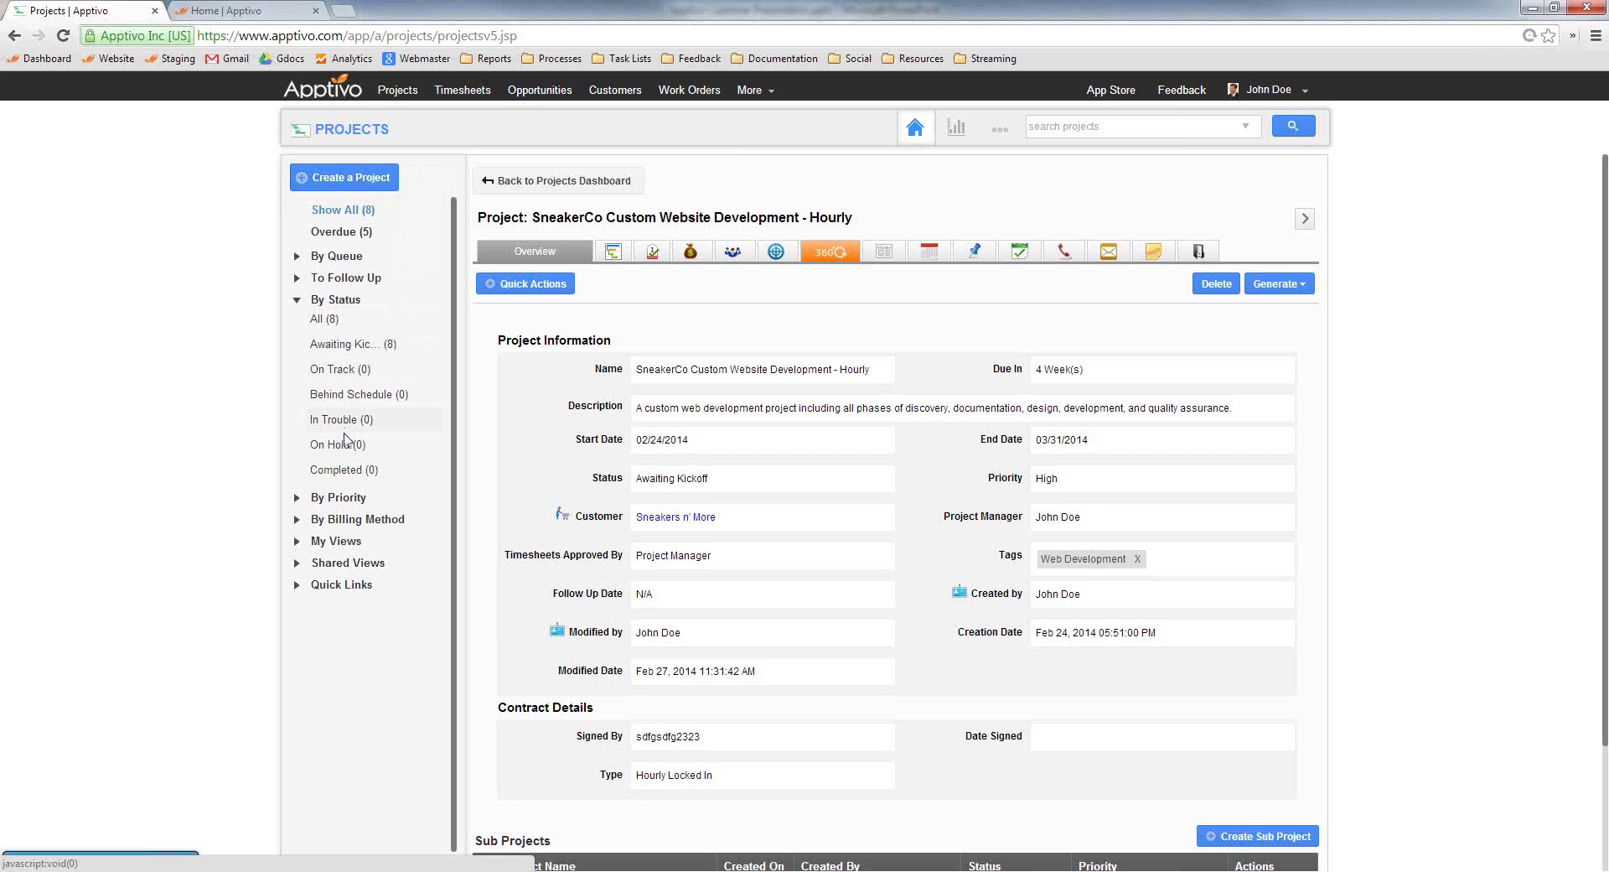
left_click(353, 217)
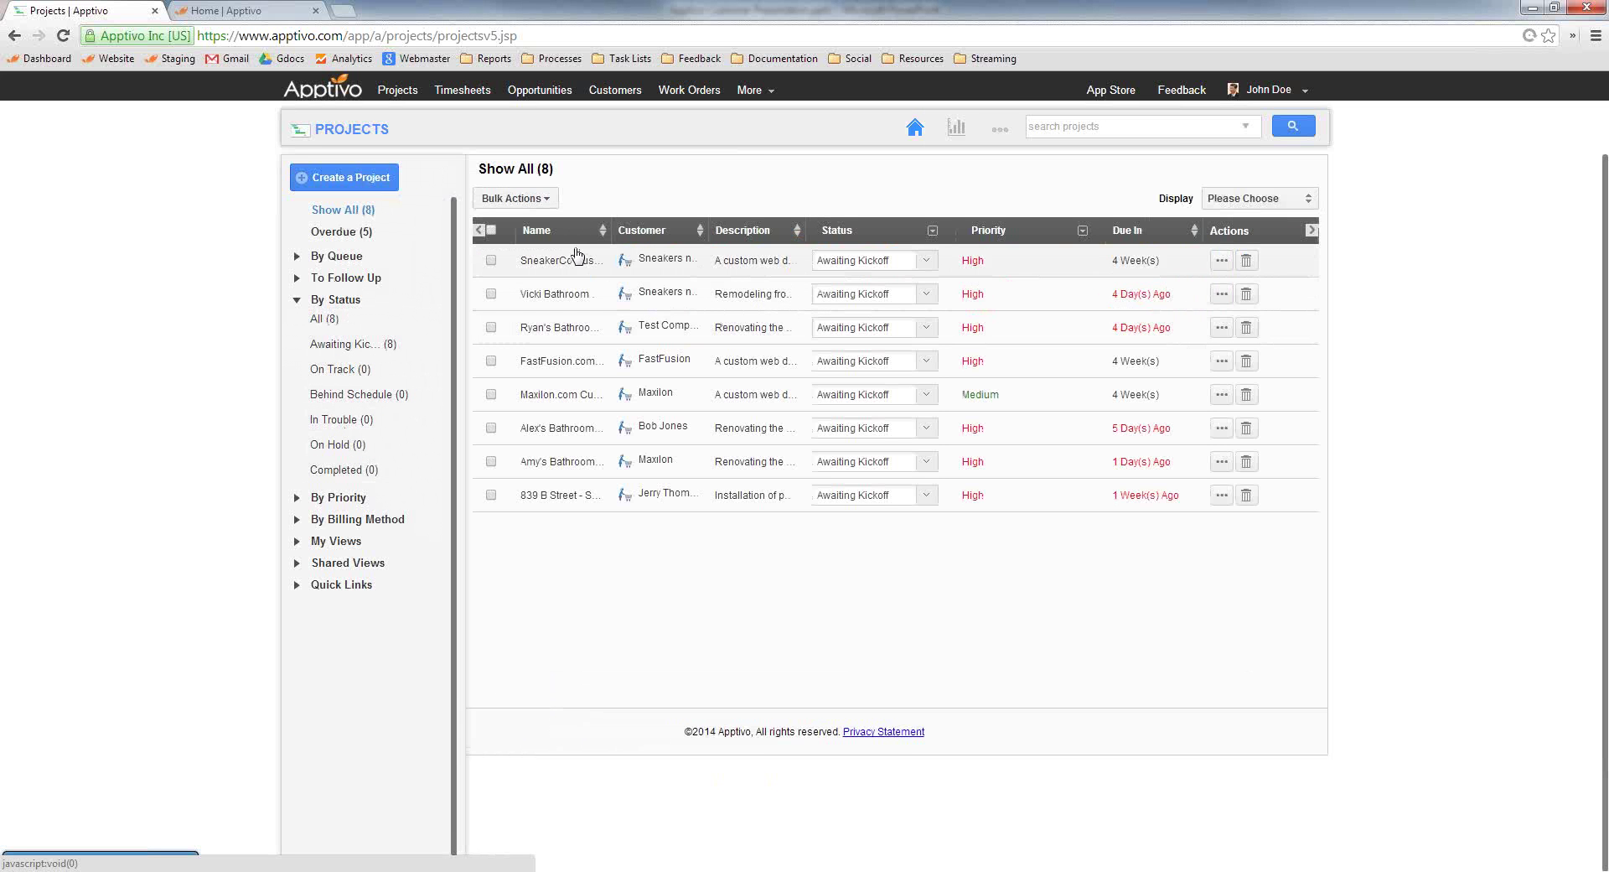
Widen the Name column to show full project names and scroll through the remaining list columns
left_click_drag(608, 233, 803, 233)
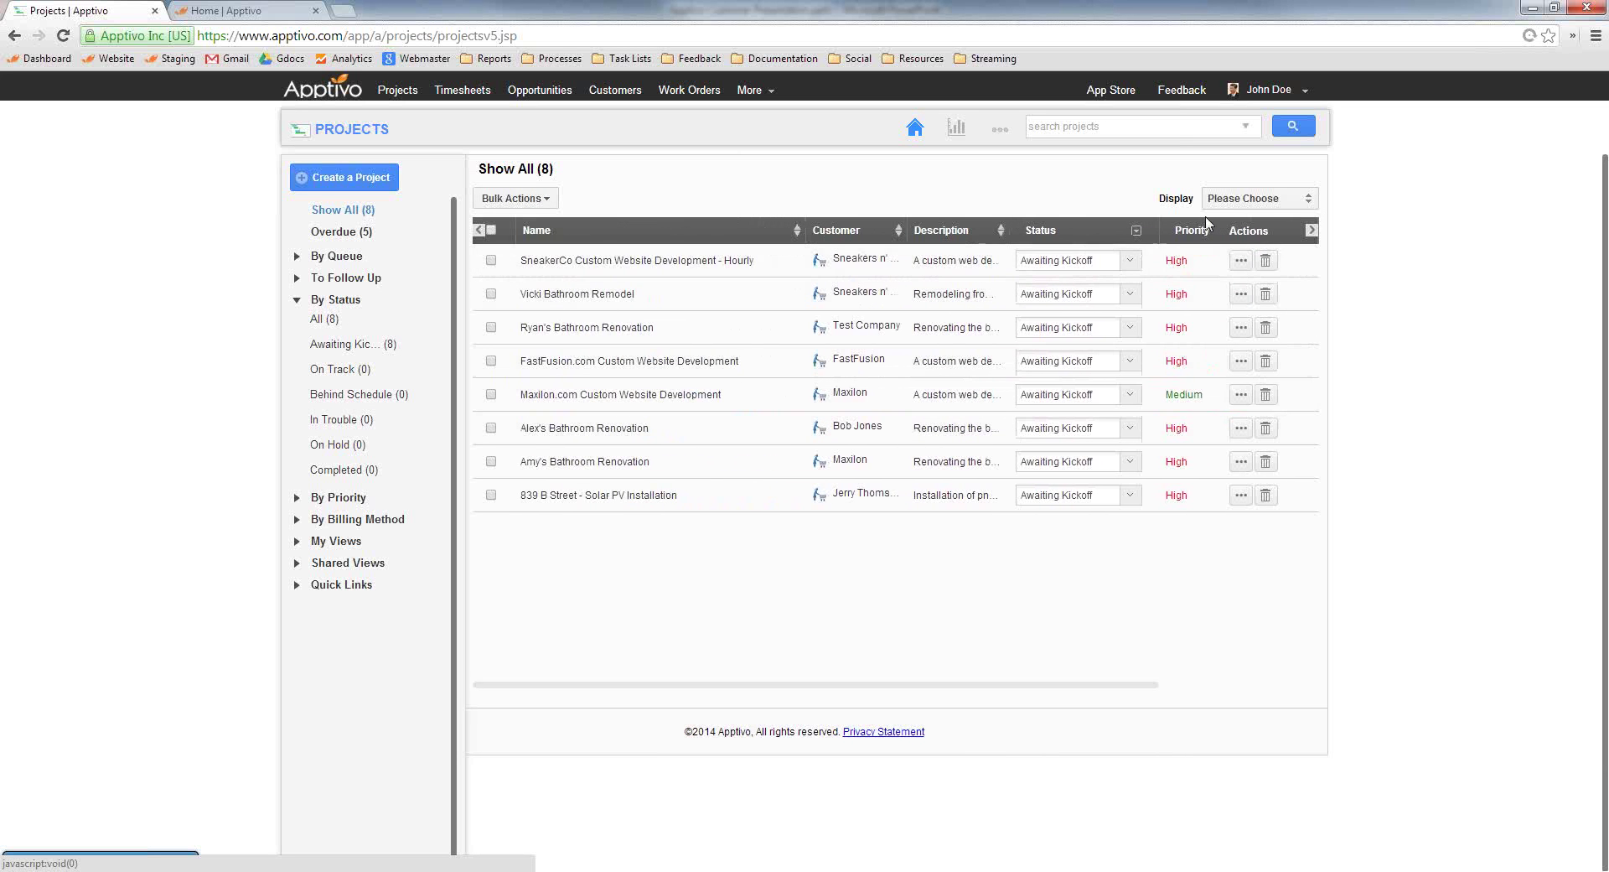
left_click(1257, 197)
mouse_move(1262, 234)
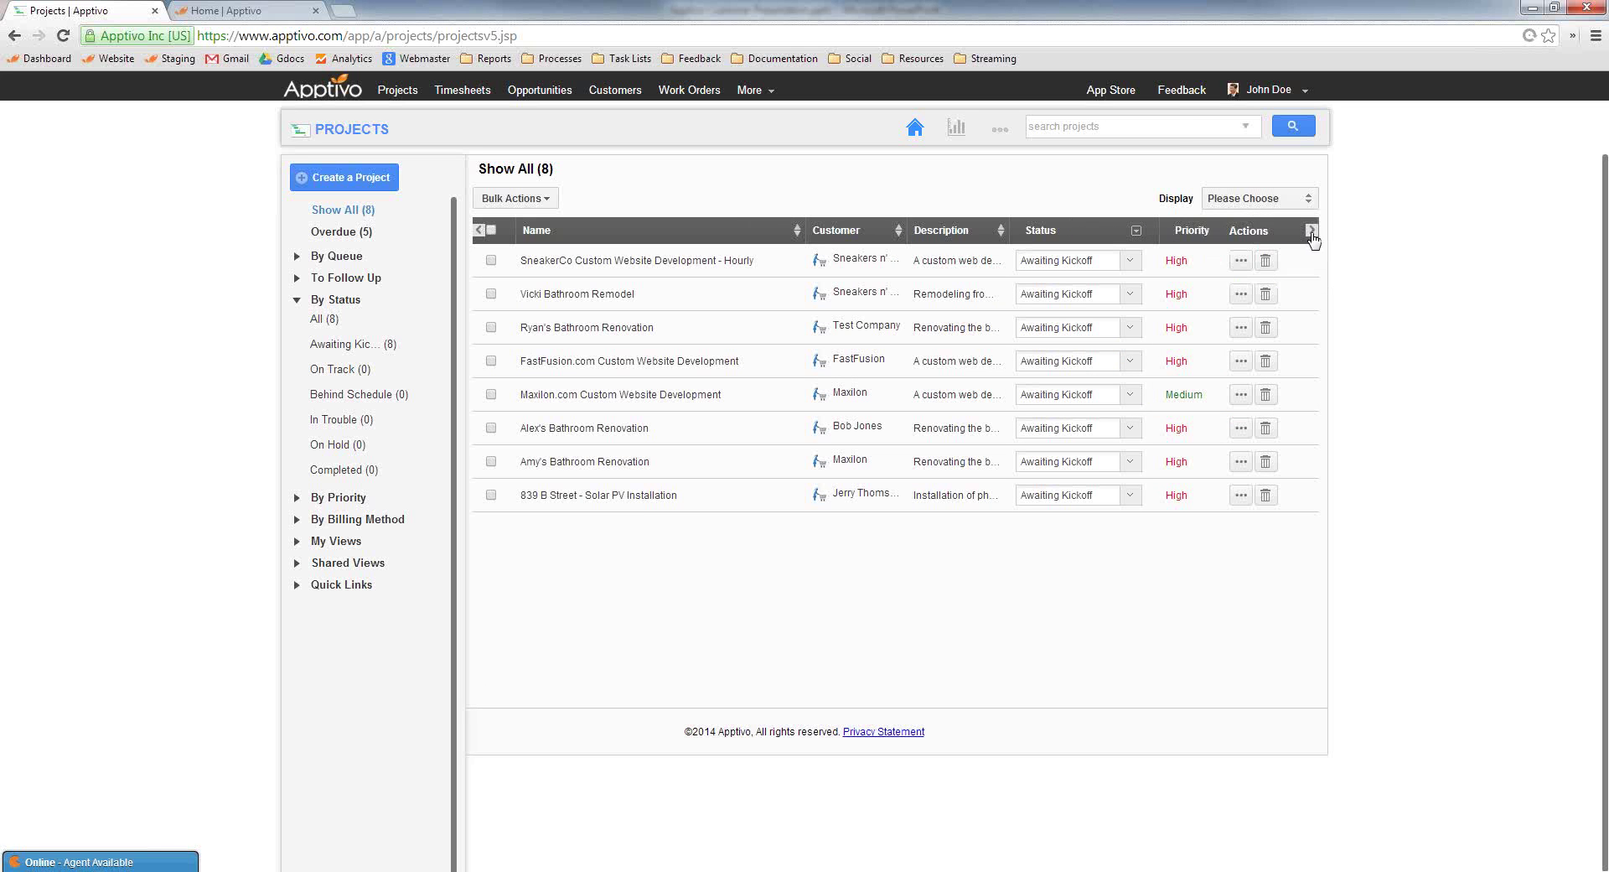
left_click(1312, 231)
left_click(1312, 231)
left_click(480, 233)
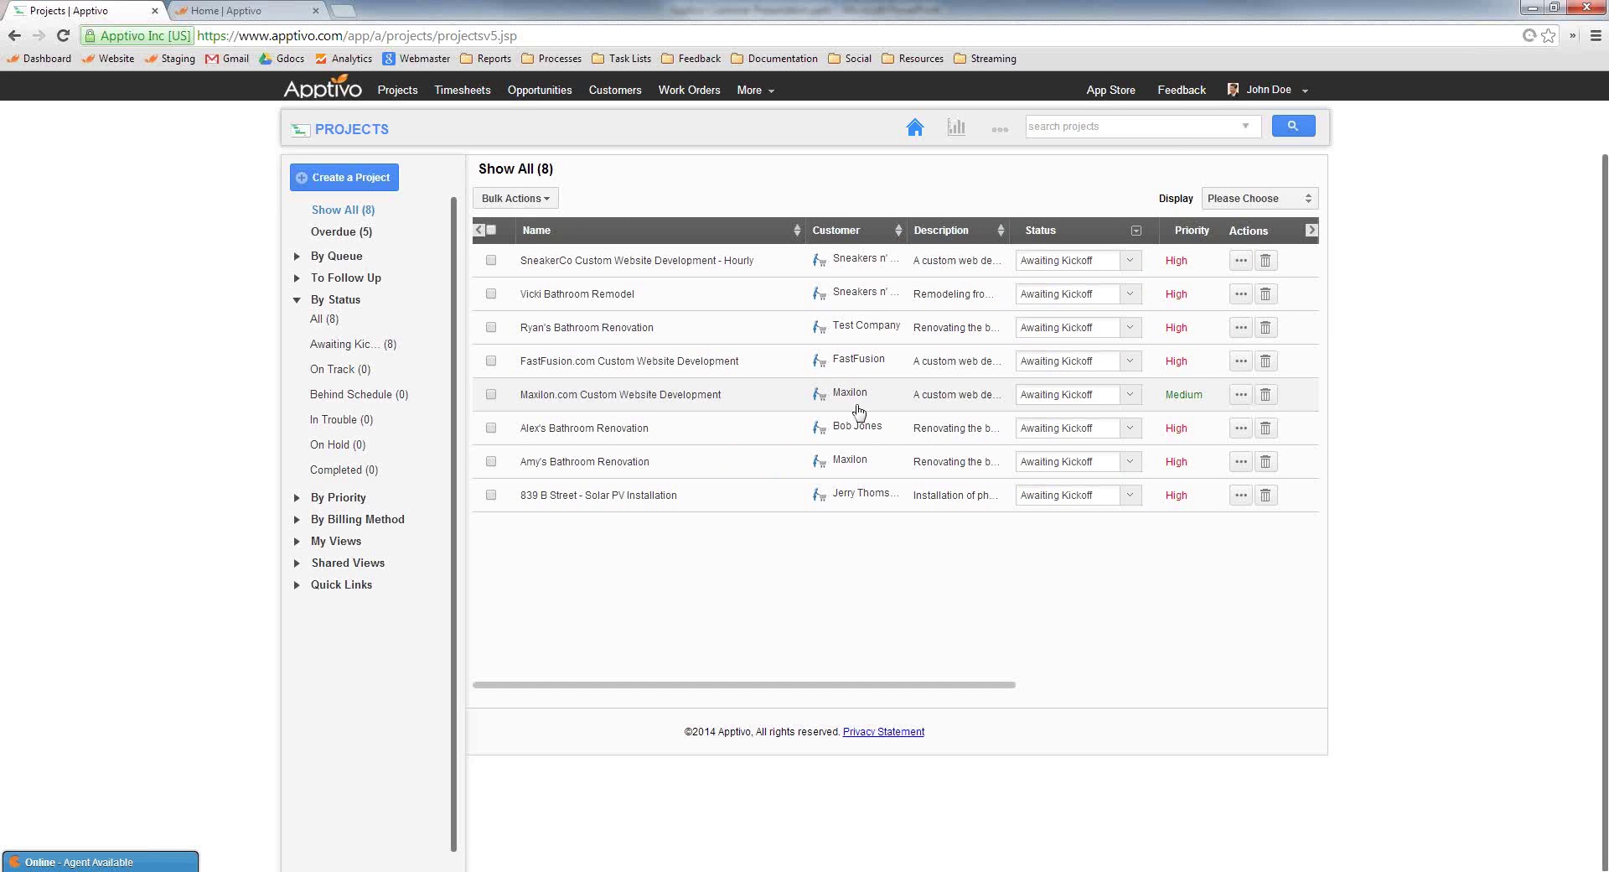
Open the Maxilon.com Custom Website Development detail panel and dismiss an empty note editor
left_click(782, 399)
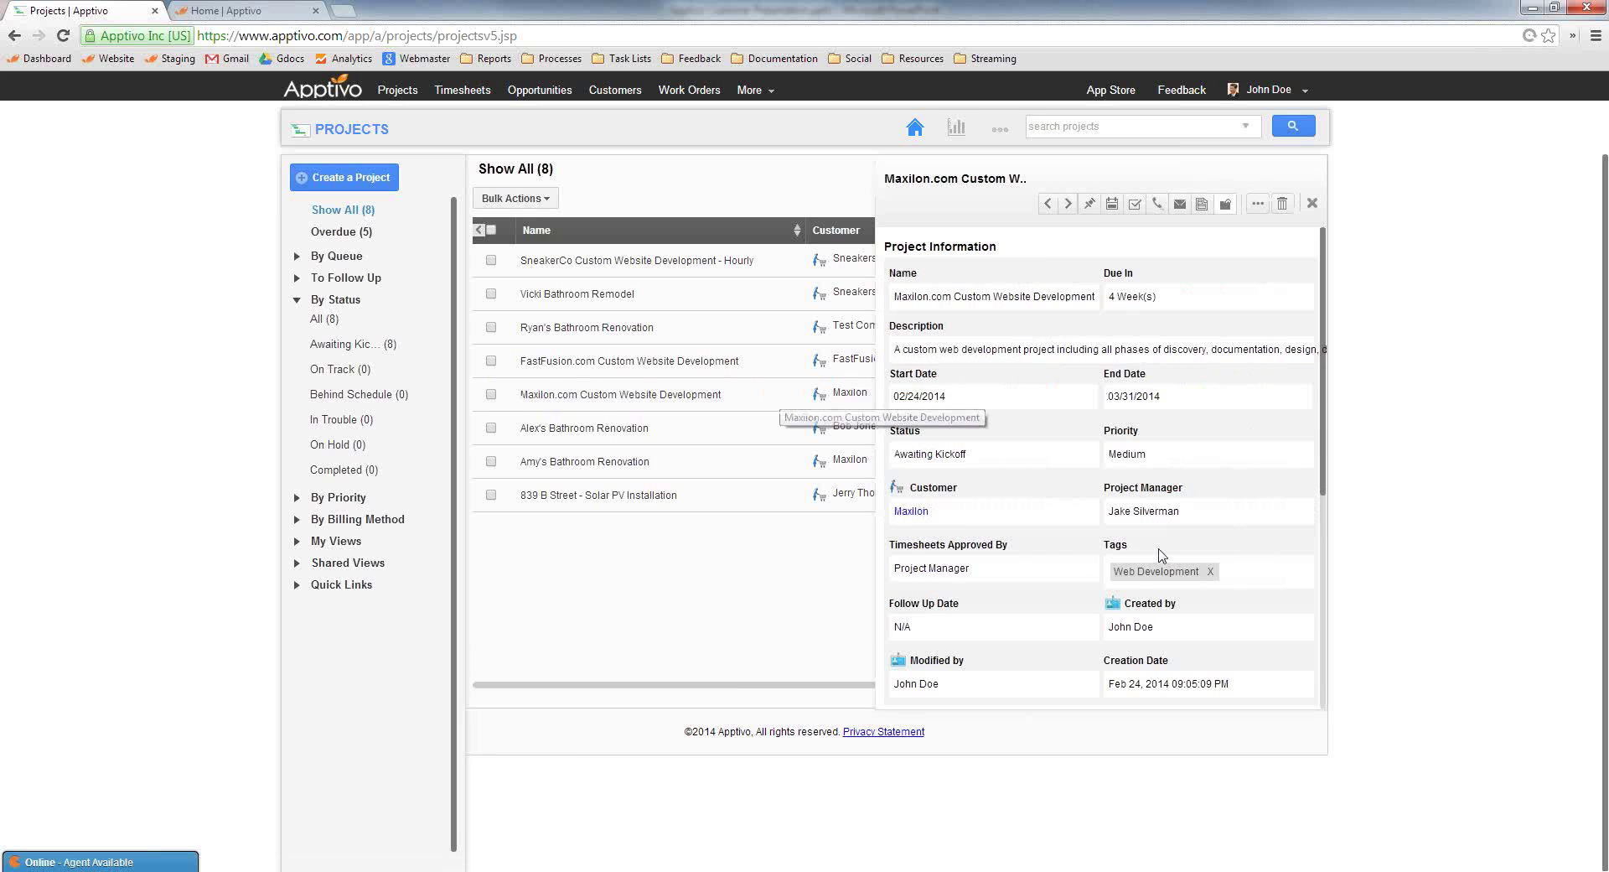
scroll(1055, 599, "down", 5)
scroll(1056, 600, "up", 5)
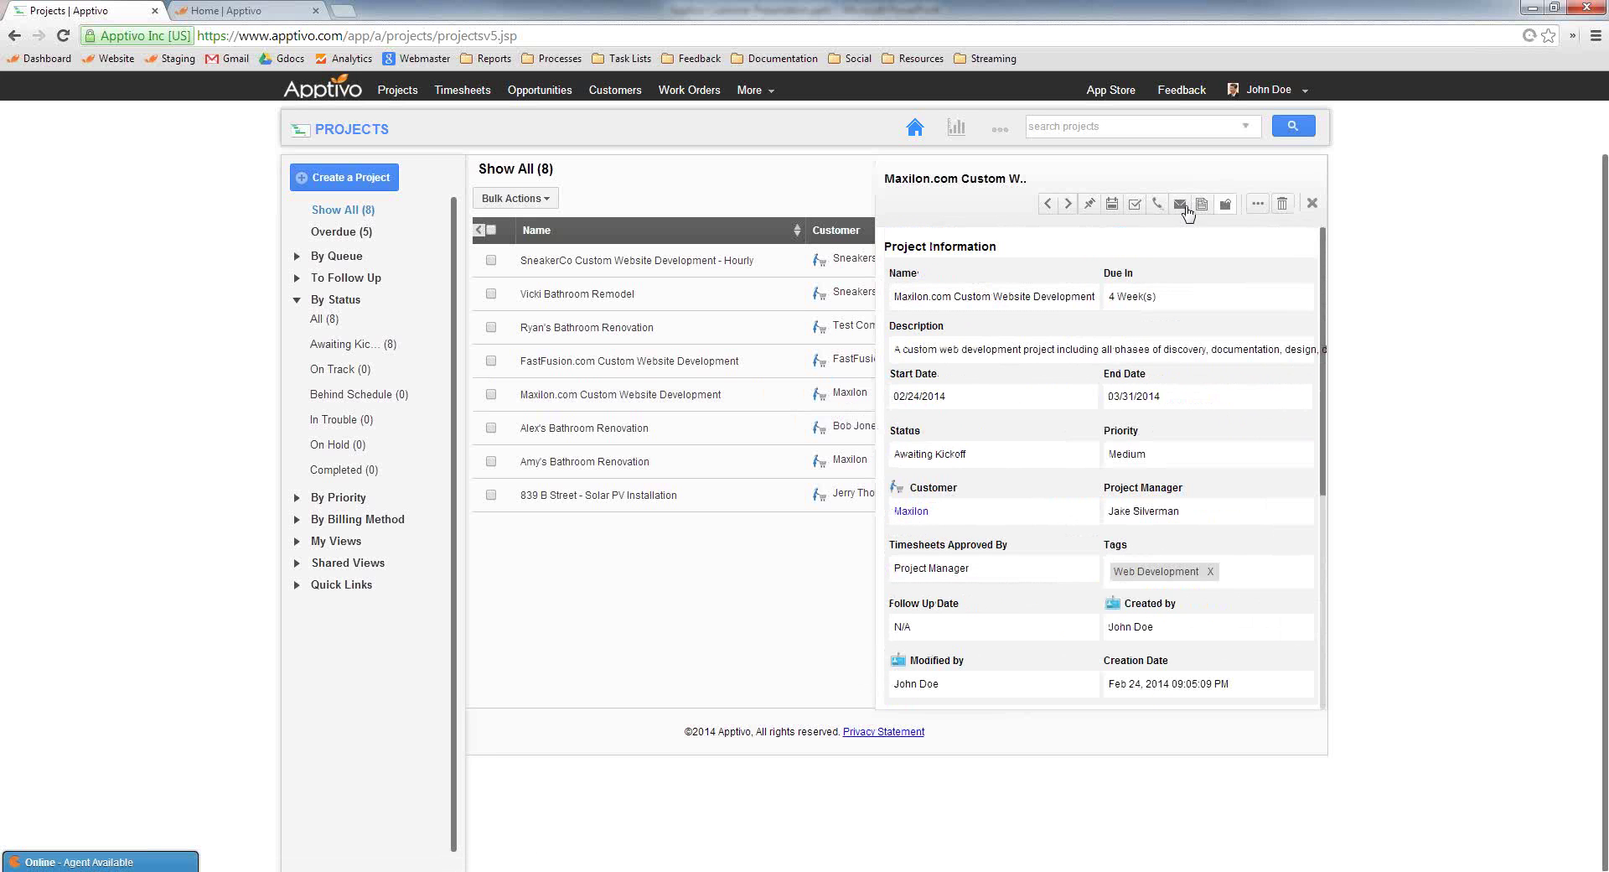
left_click(1204, 206)
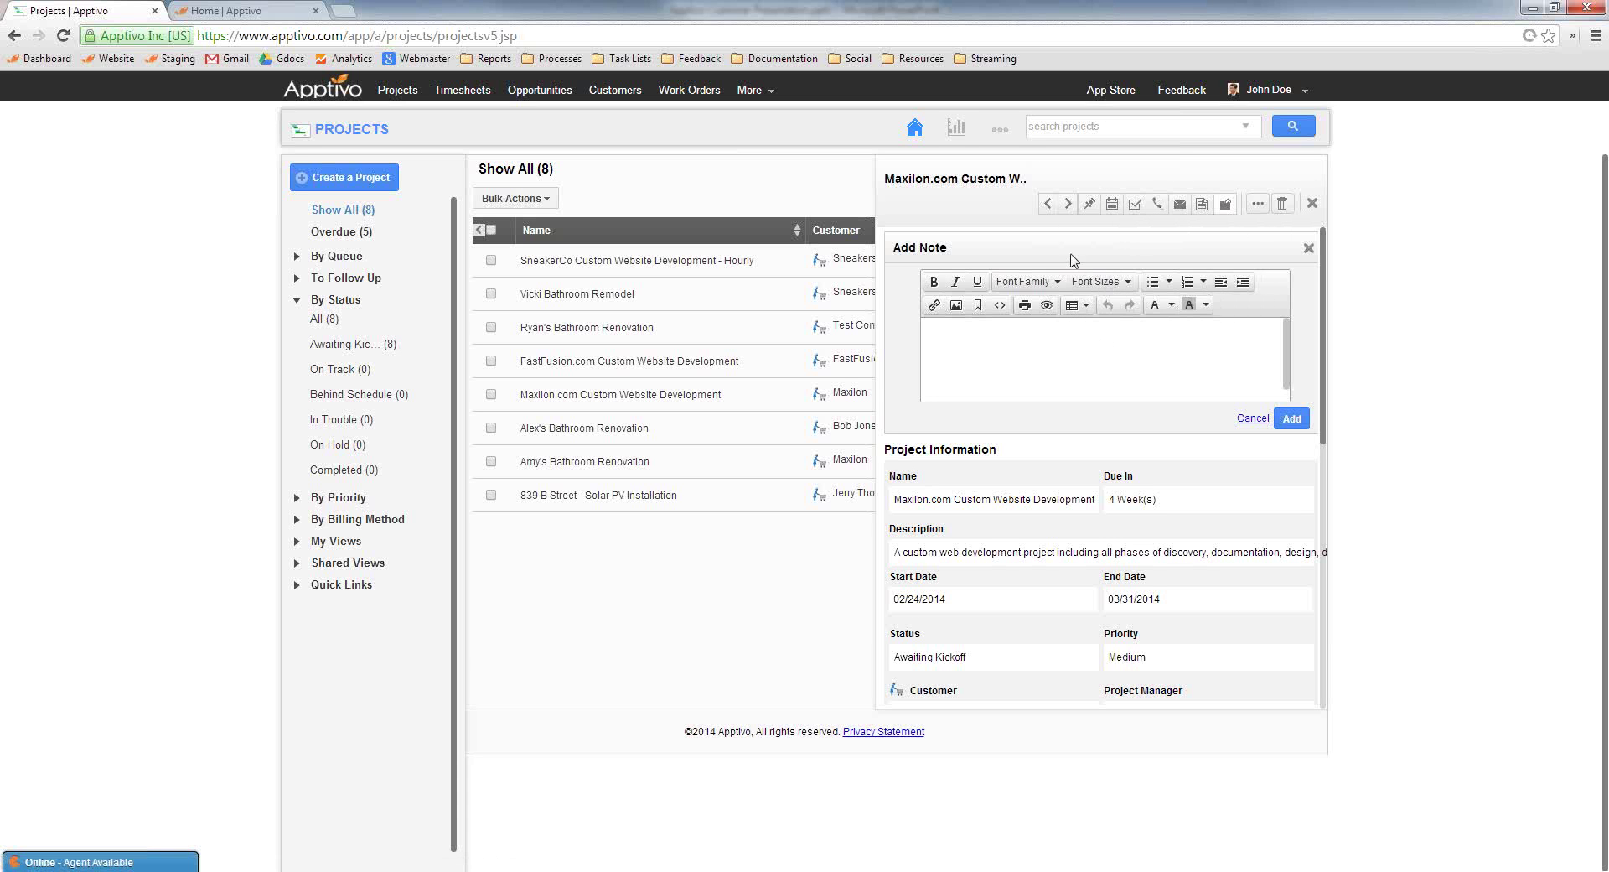
left_click(1309, 248)
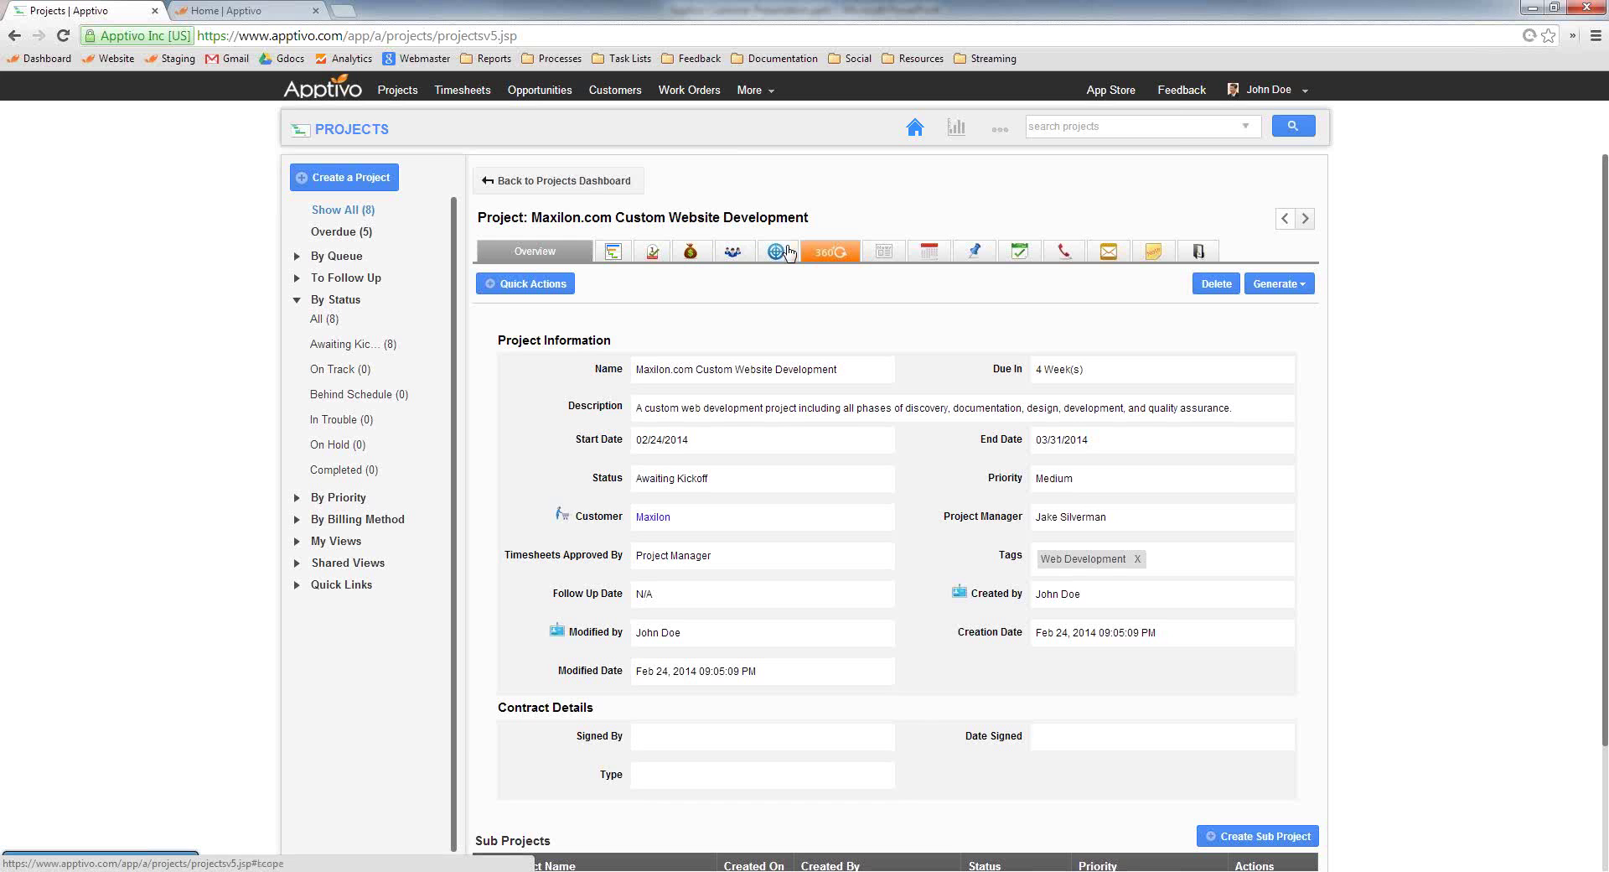
Set the Maxilon.com project's contract Type to Freeform
scroll(677, 503, "down", 2)
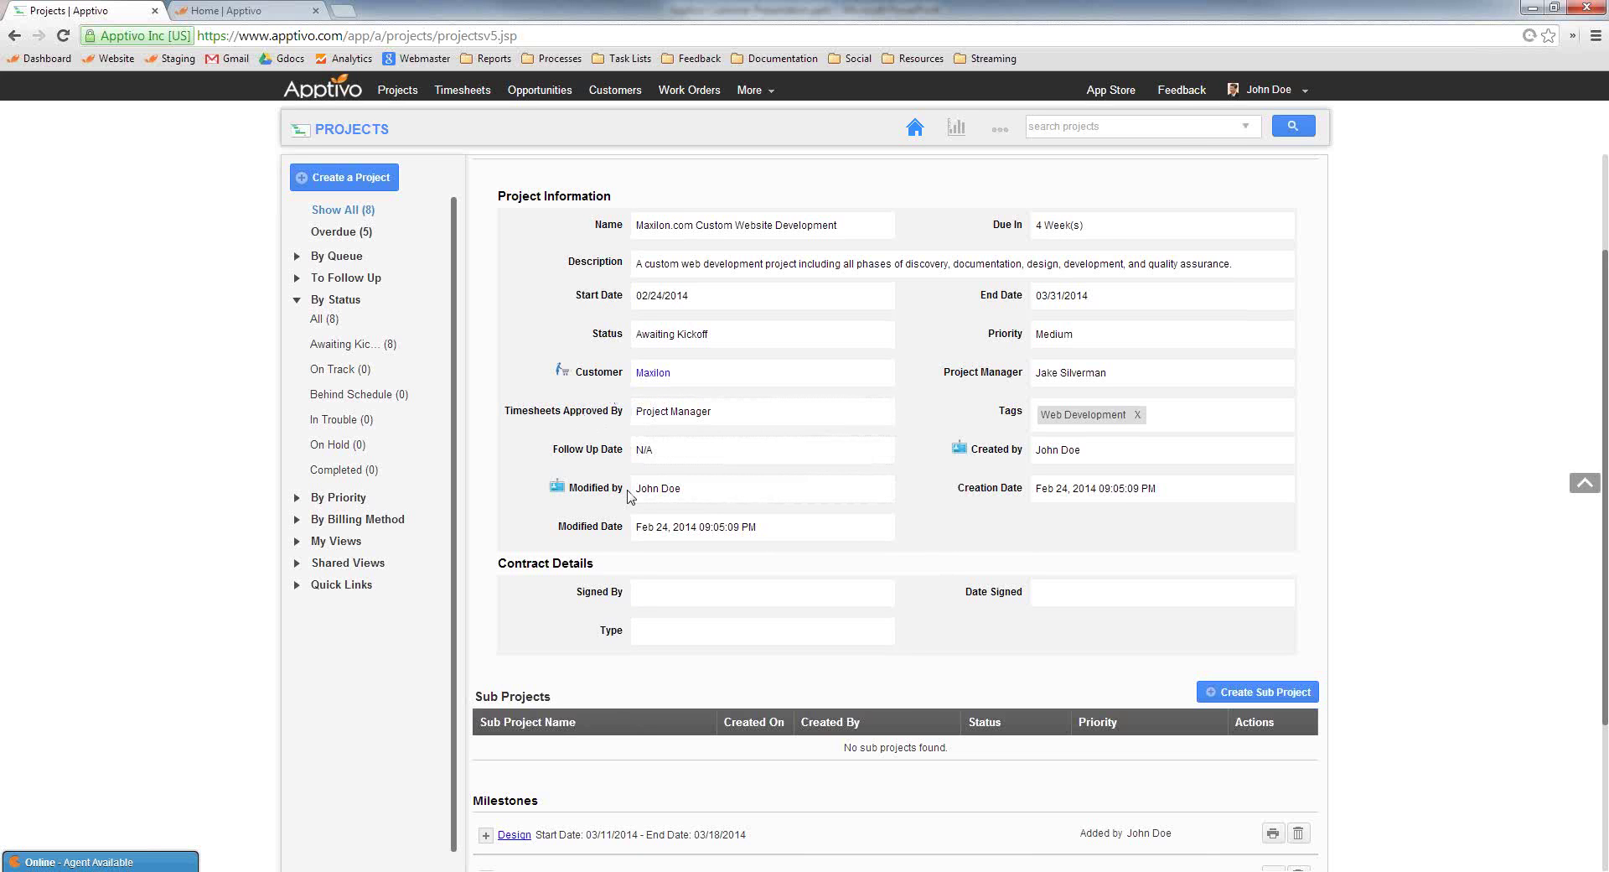
scroll(654, 545, "down", 2)
left_click(682, 452)
left_click(777, 497)
left_click(821, 492)
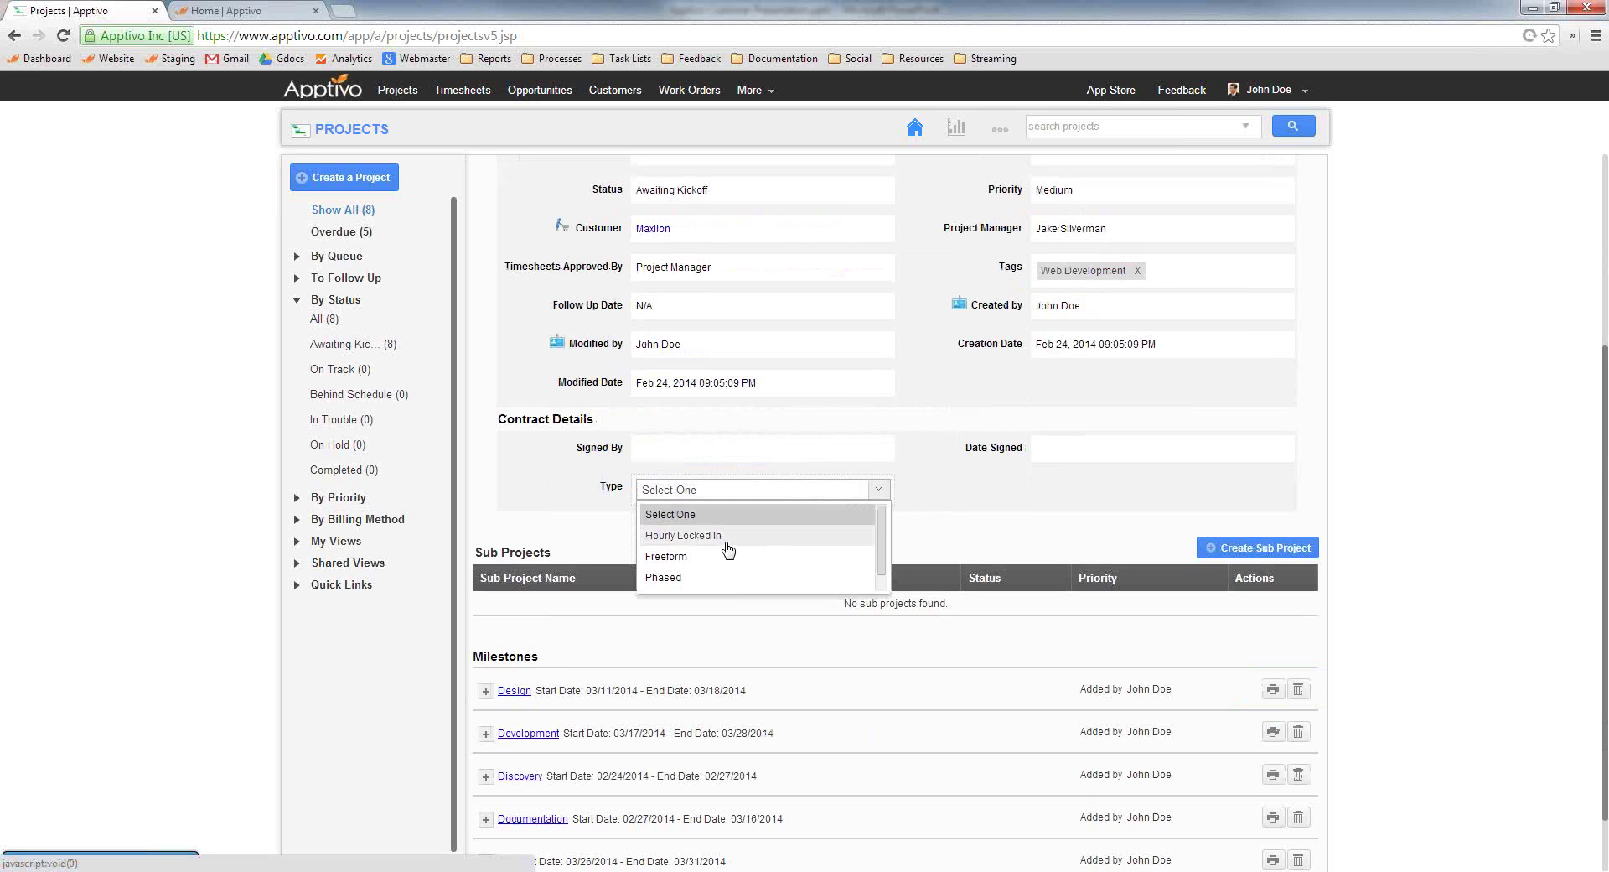
left_click(708, 576)
Expand the Design, Discovery, Documentation, Development and QA milestones to show their tasks
scroll(582, 524, "down", 1)
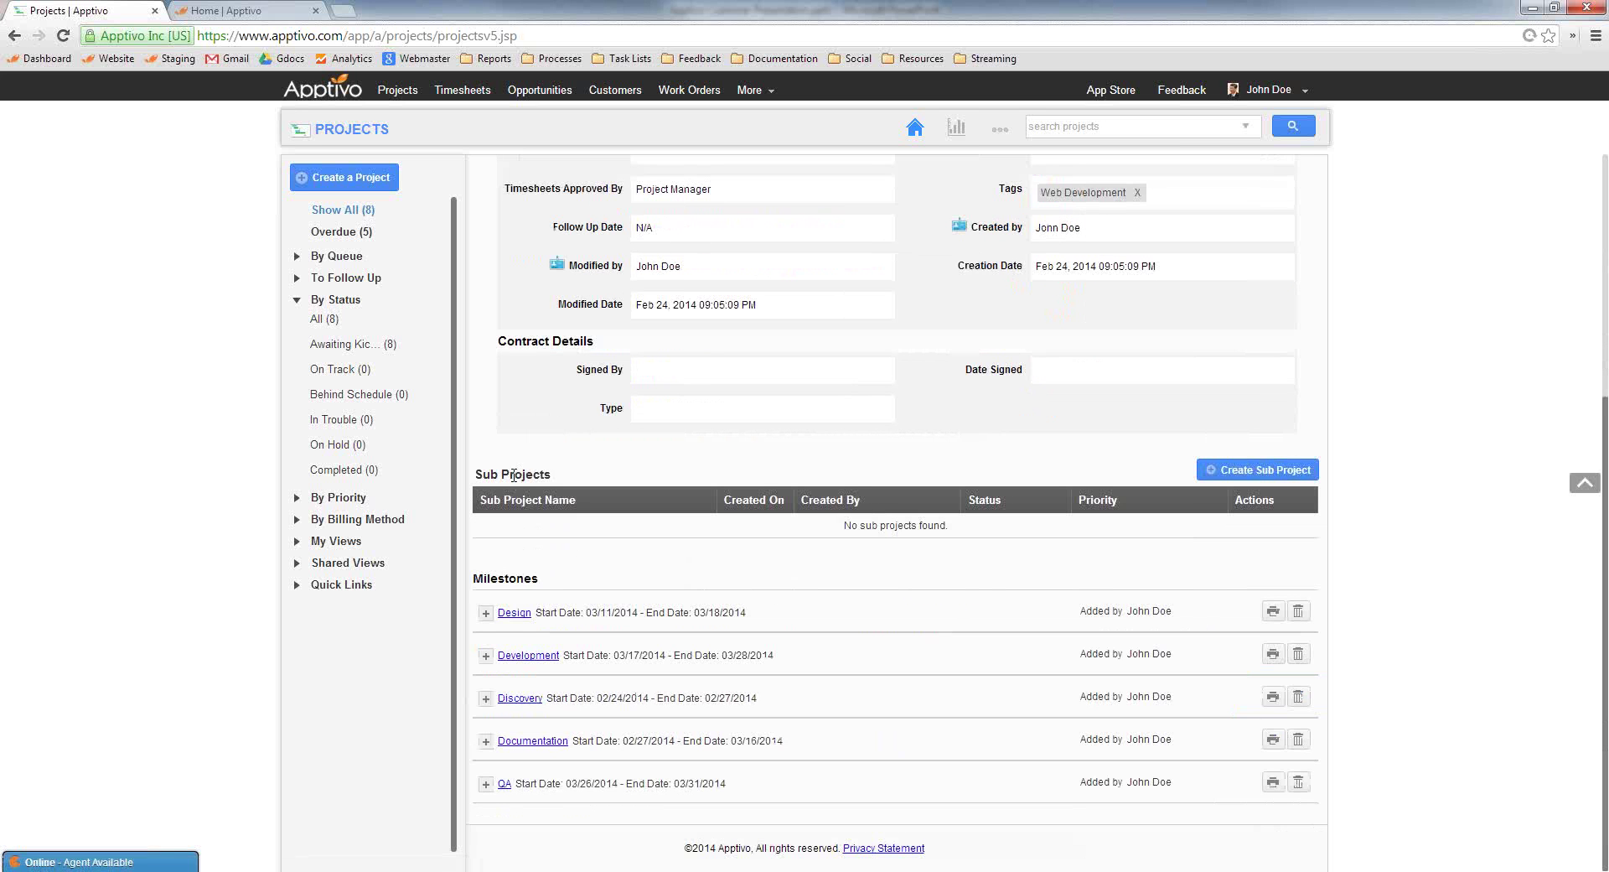
left_click(485, 612)
scroll(604, 551, "down", 1)
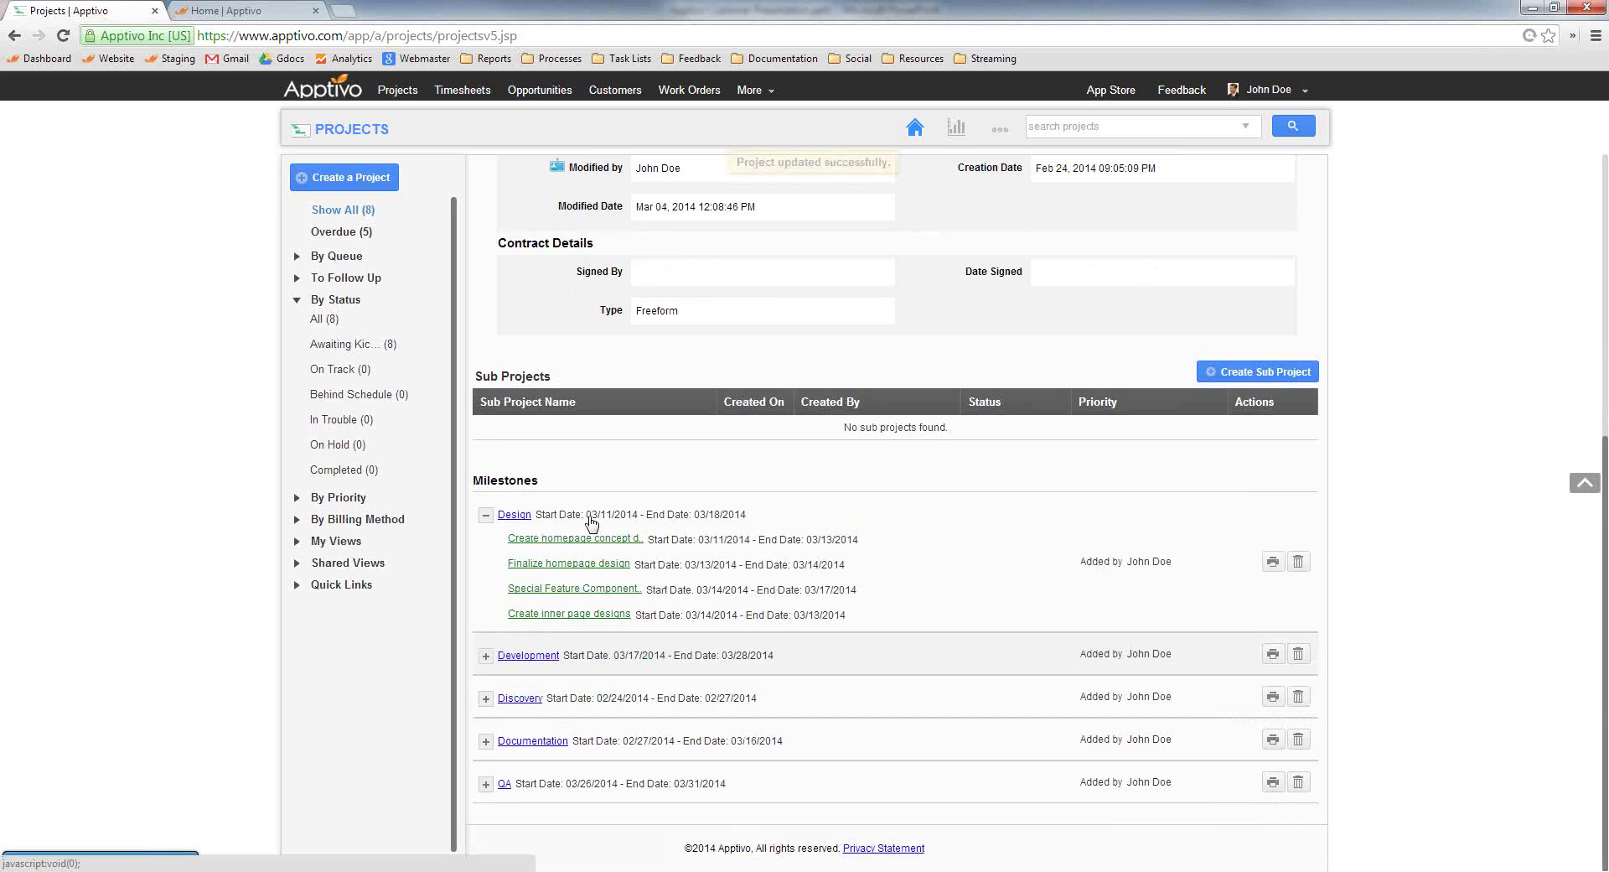
left_click(485, 698)
scroll(485, 743, "down", 1)
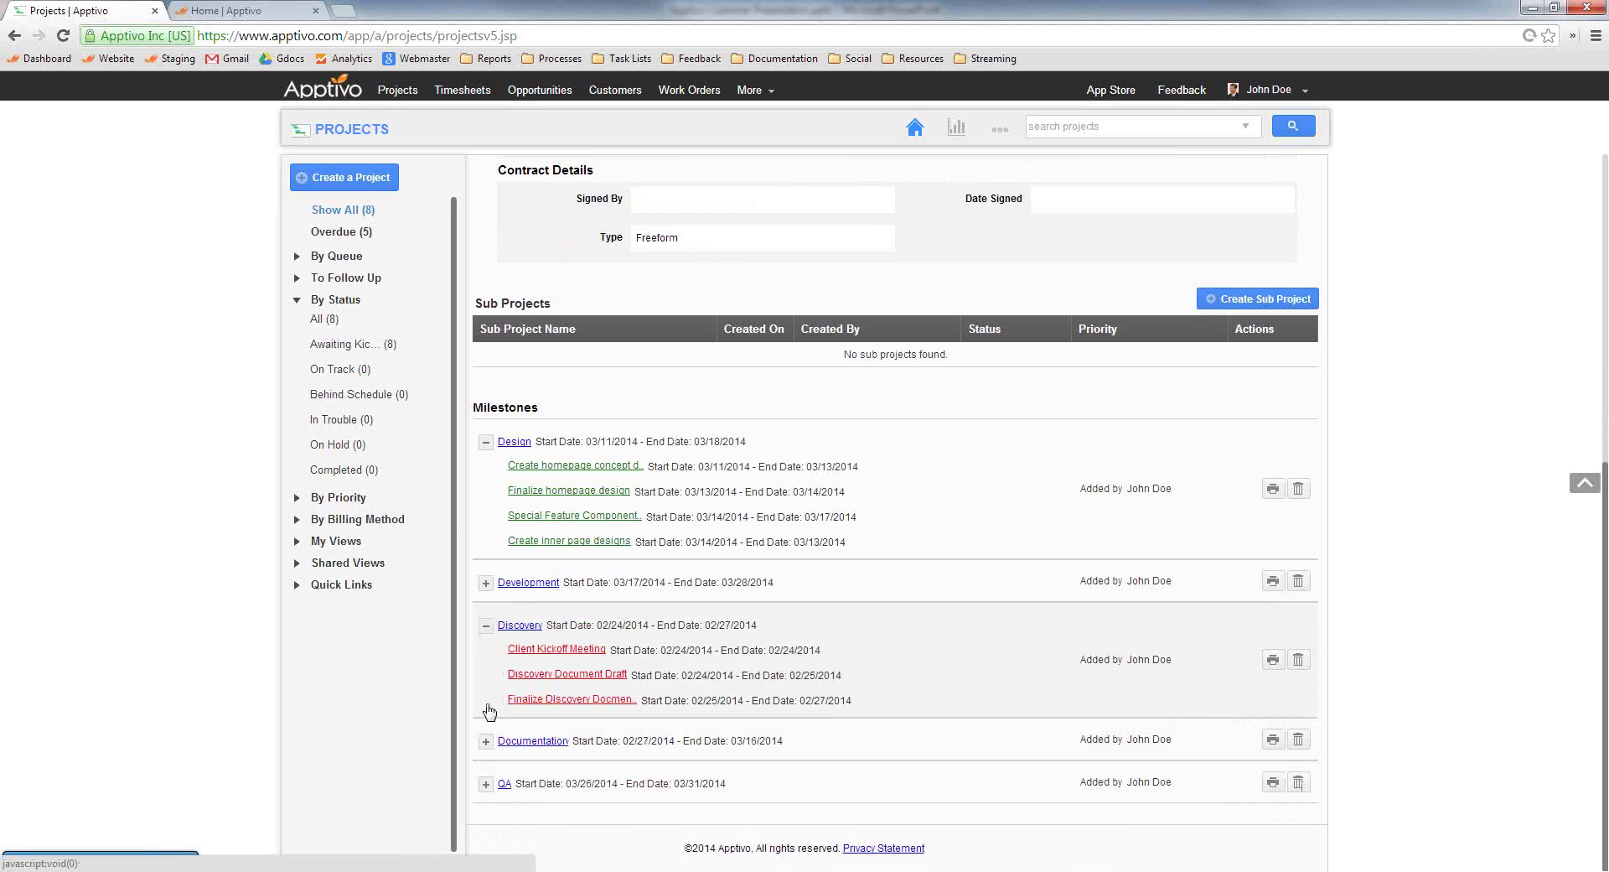
left_click(485, 741)
left_click(485, 583)
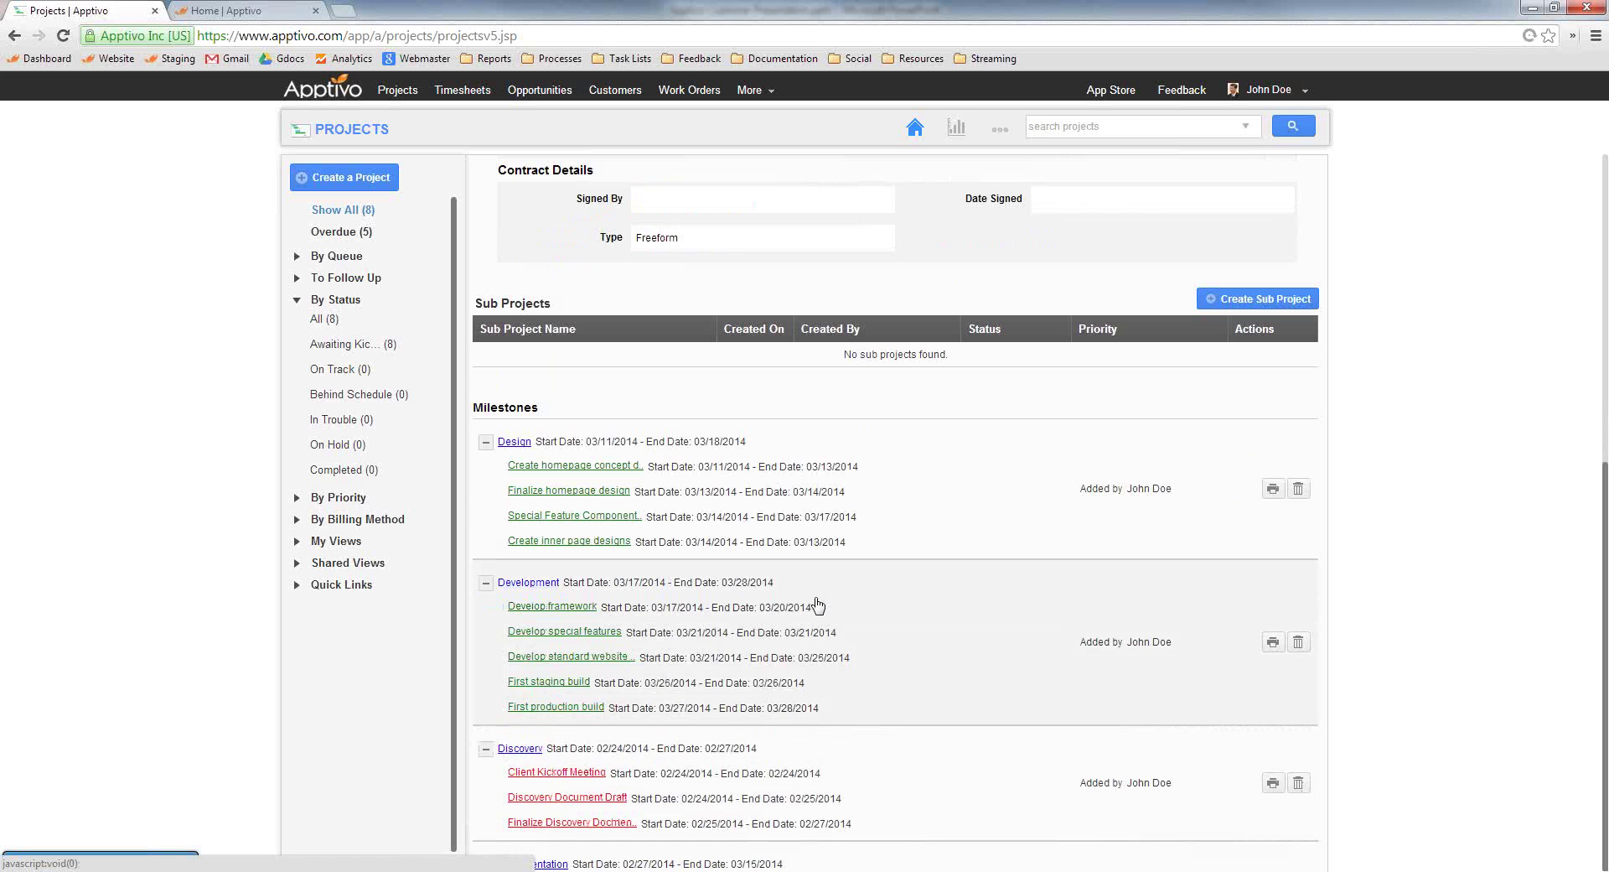
scroll(793, 621, "down", 3)
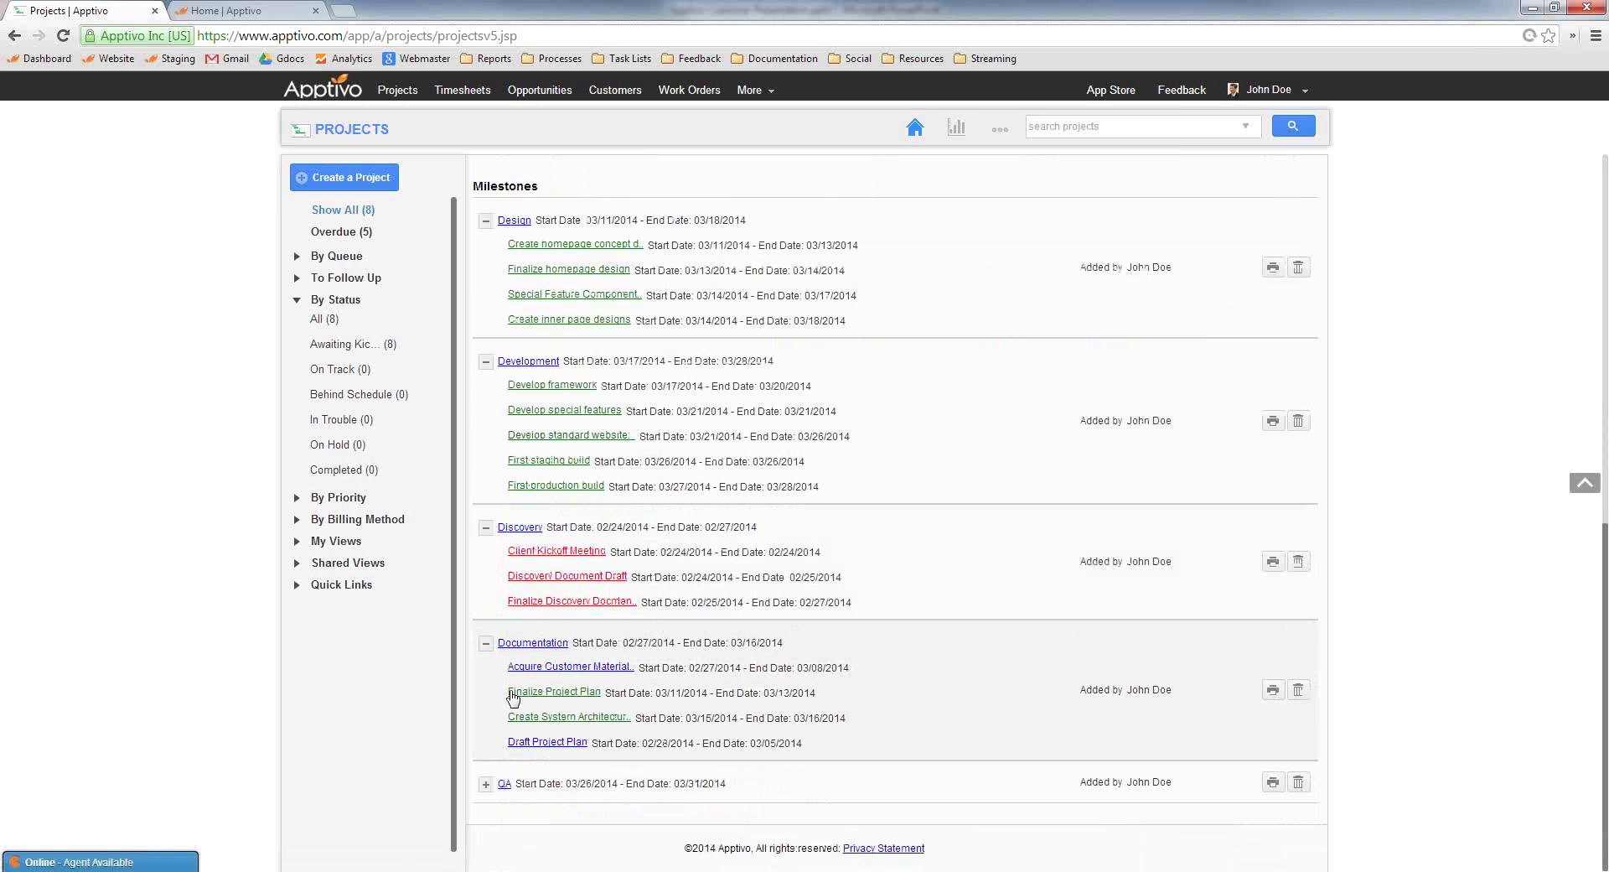
left_click(485, 783)
scroll(718, 700, "down", 1)
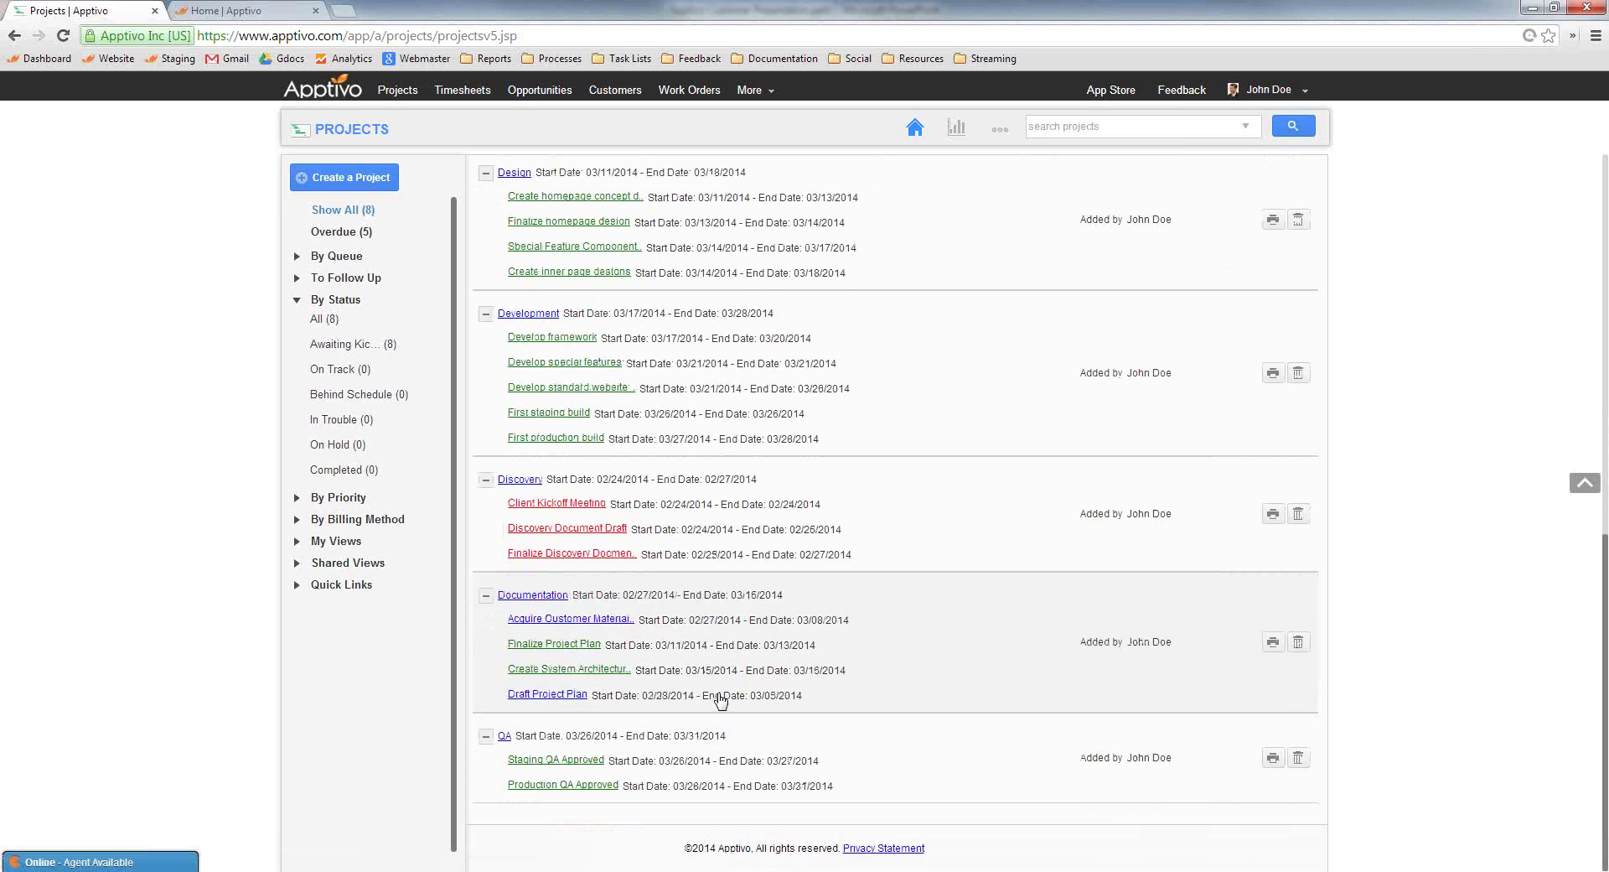
scroll(636, 363, "up", 10)
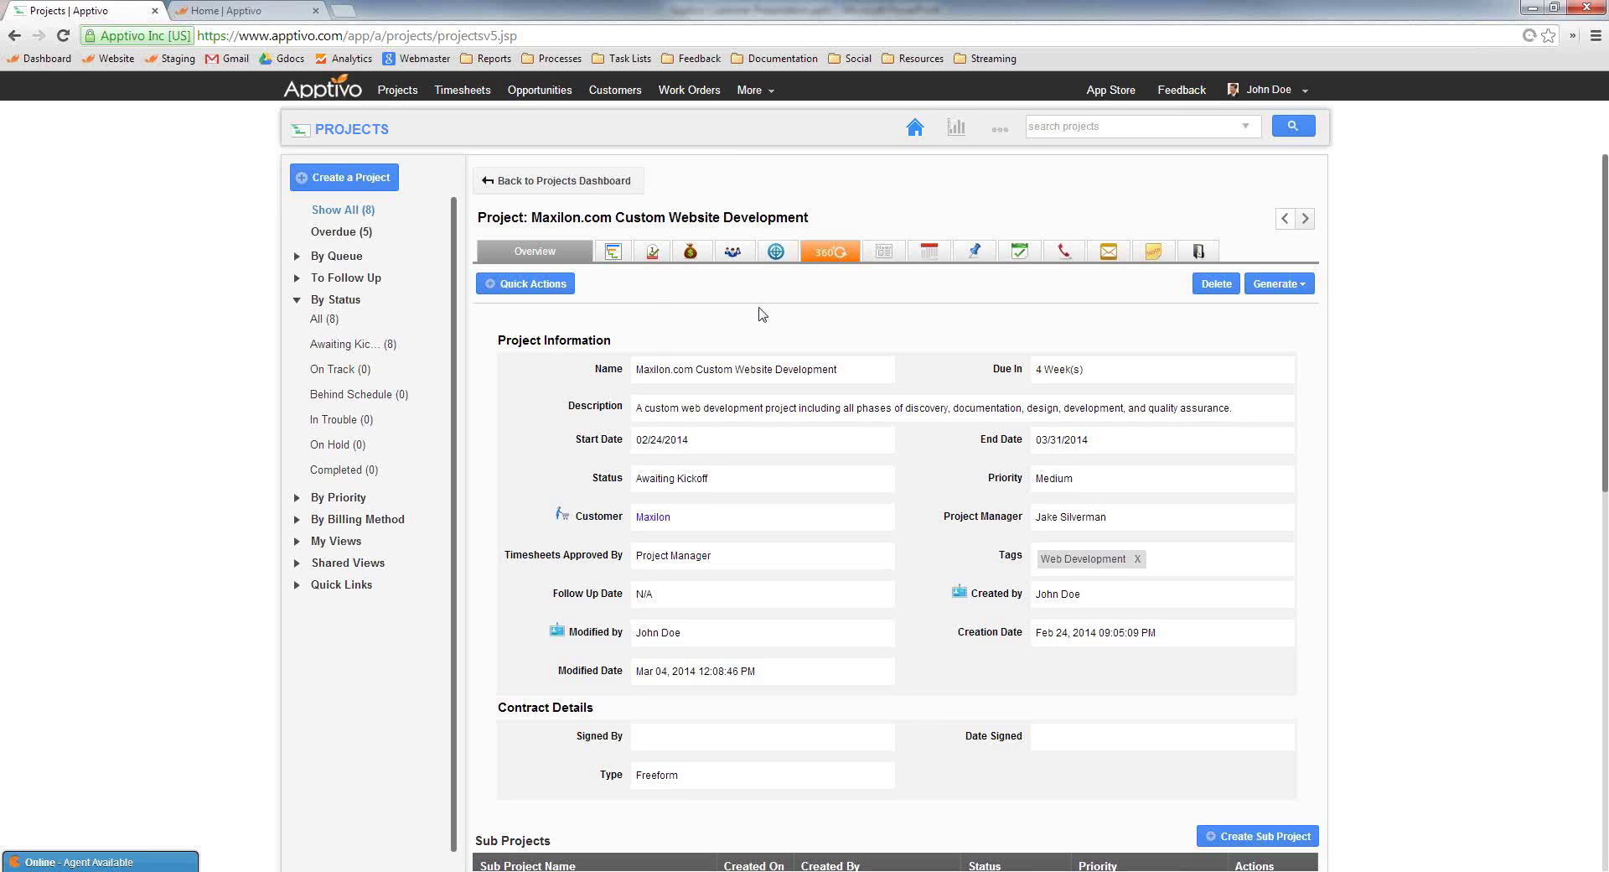
Show the Maxilon.com project as a Gantt chart and pan through its tasks
left_click(614, 252)
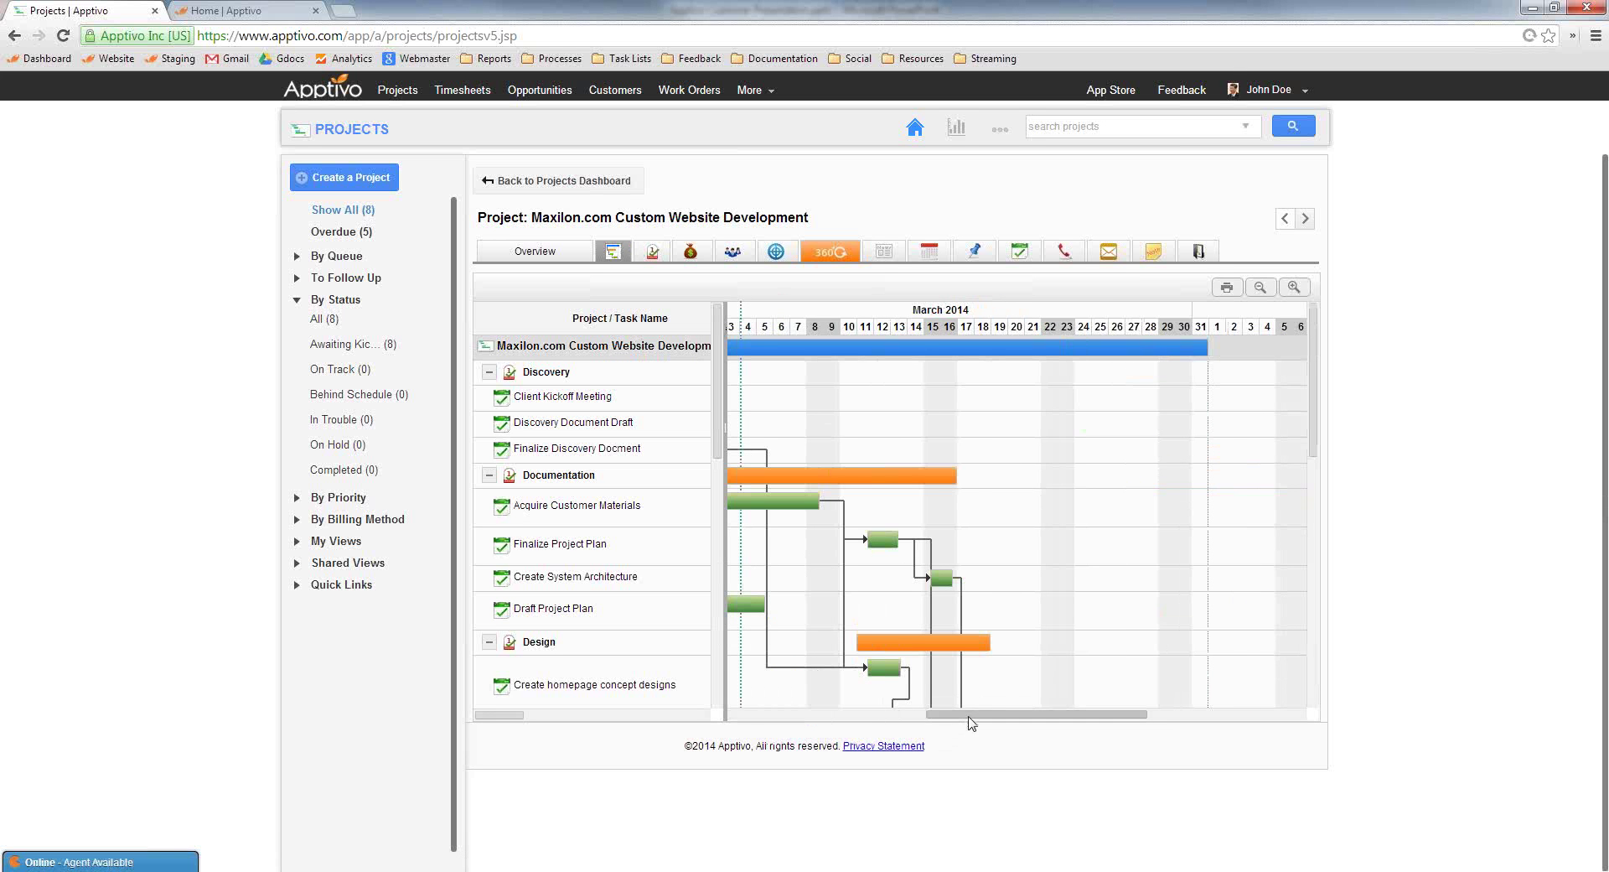
left_click_drag(973, 721, 904, 730)
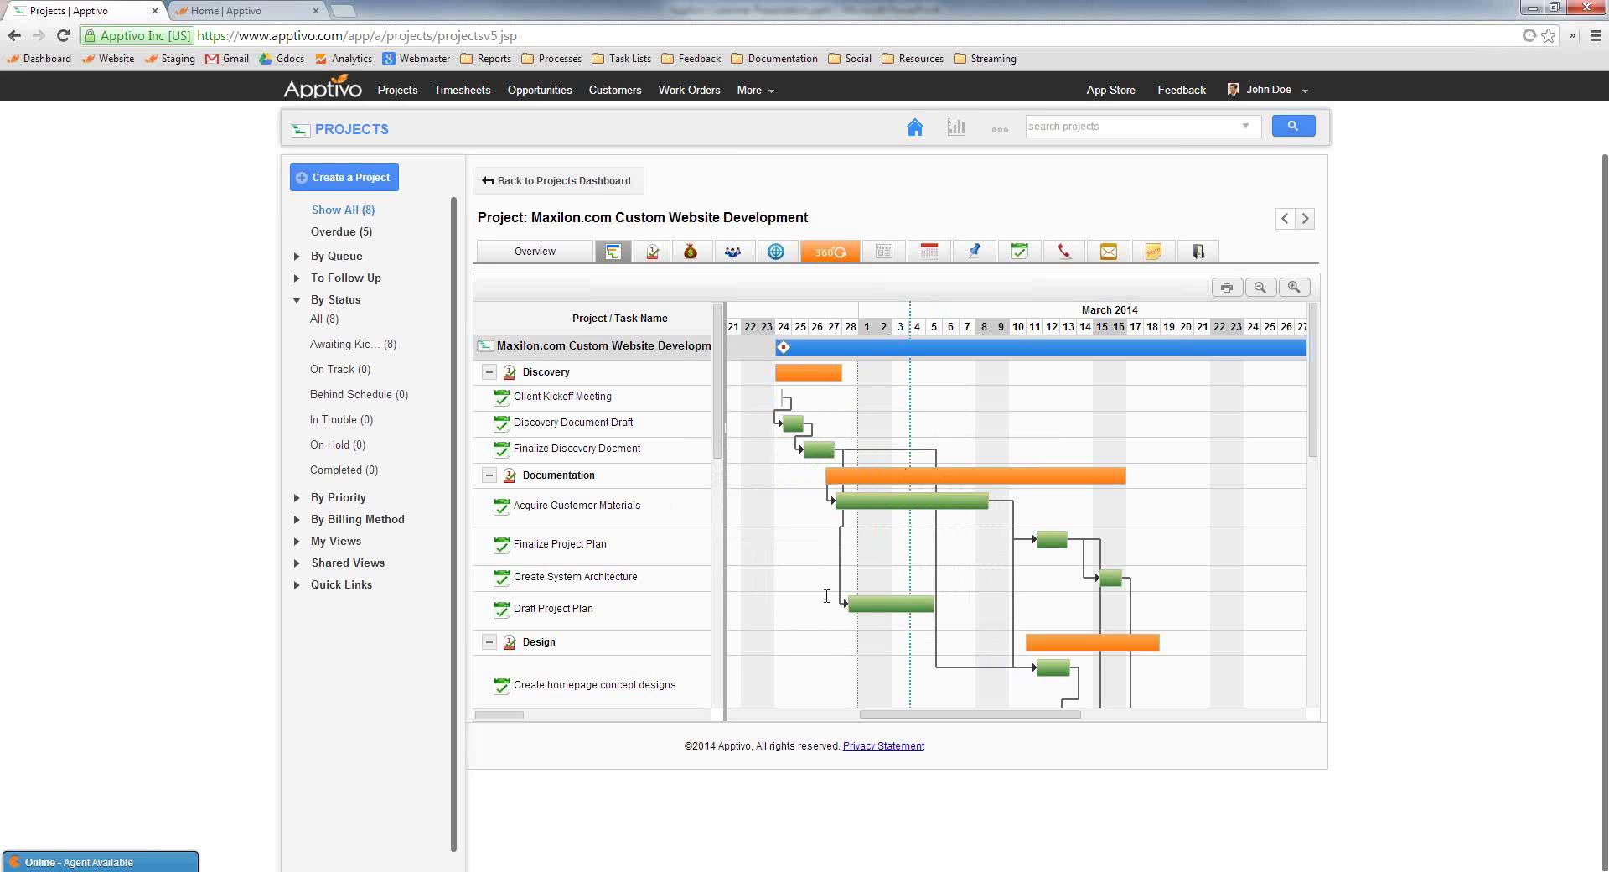
scroll(959, 629, "down", 1)
scroll(956, 620, "down", 8)
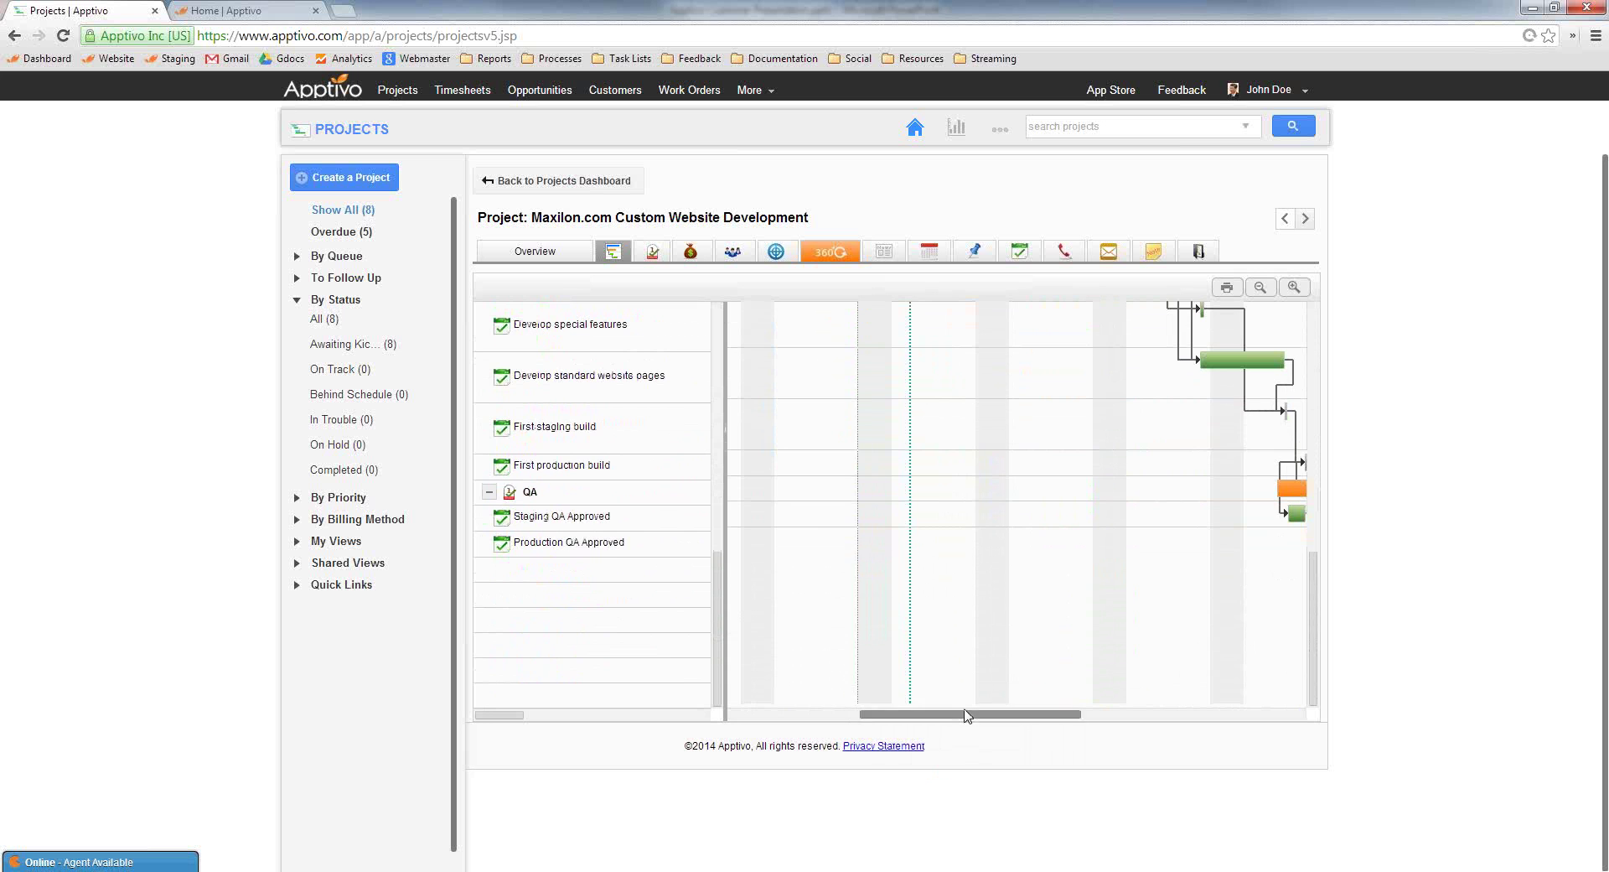
left_click_drag(971, 717, 1048, 617)
scroll(1052, 616, "up", 8)
scroll(1048, 618, "up", 3)
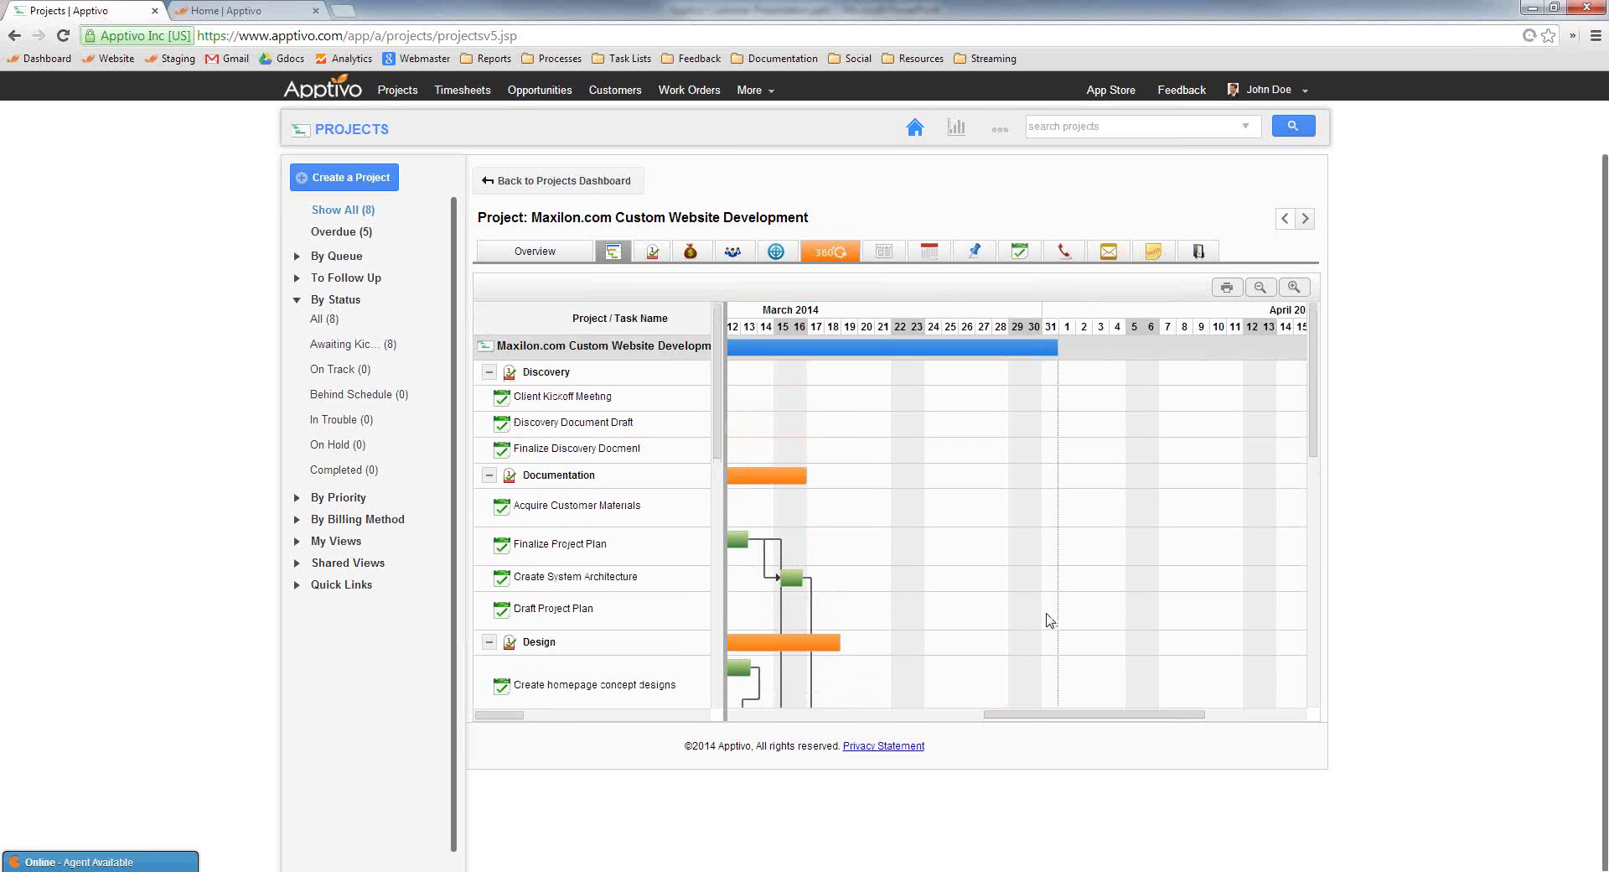
left_click_drag(1088, 719, 956, 712)
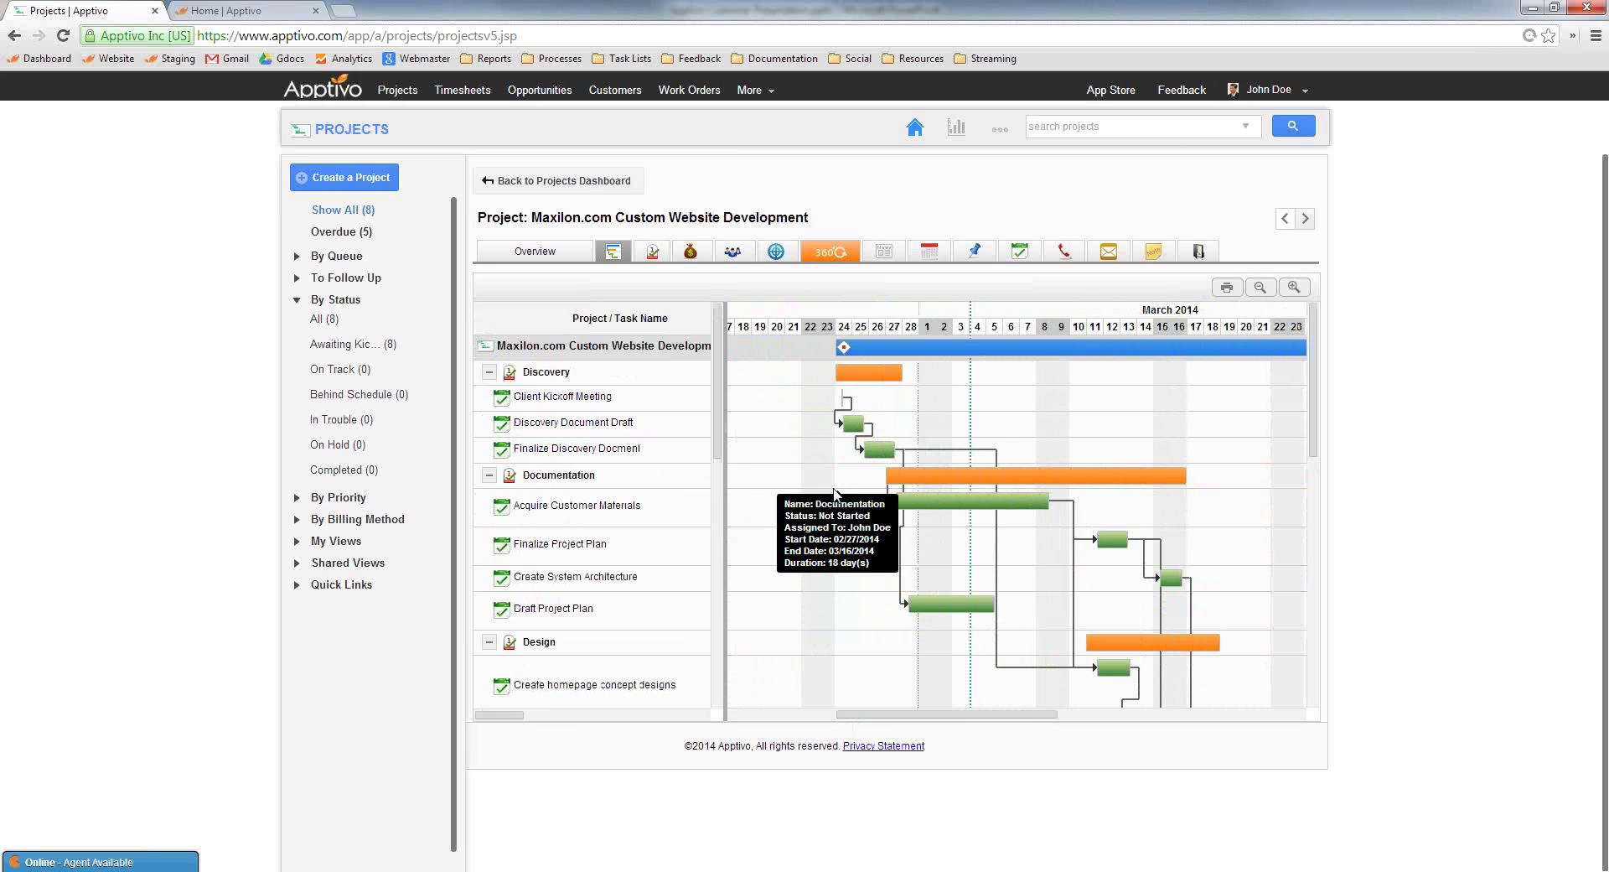
Lengthen the Finalize Discovery Docment task, pushing its dependent tasks later
mouse_move(886, 458)
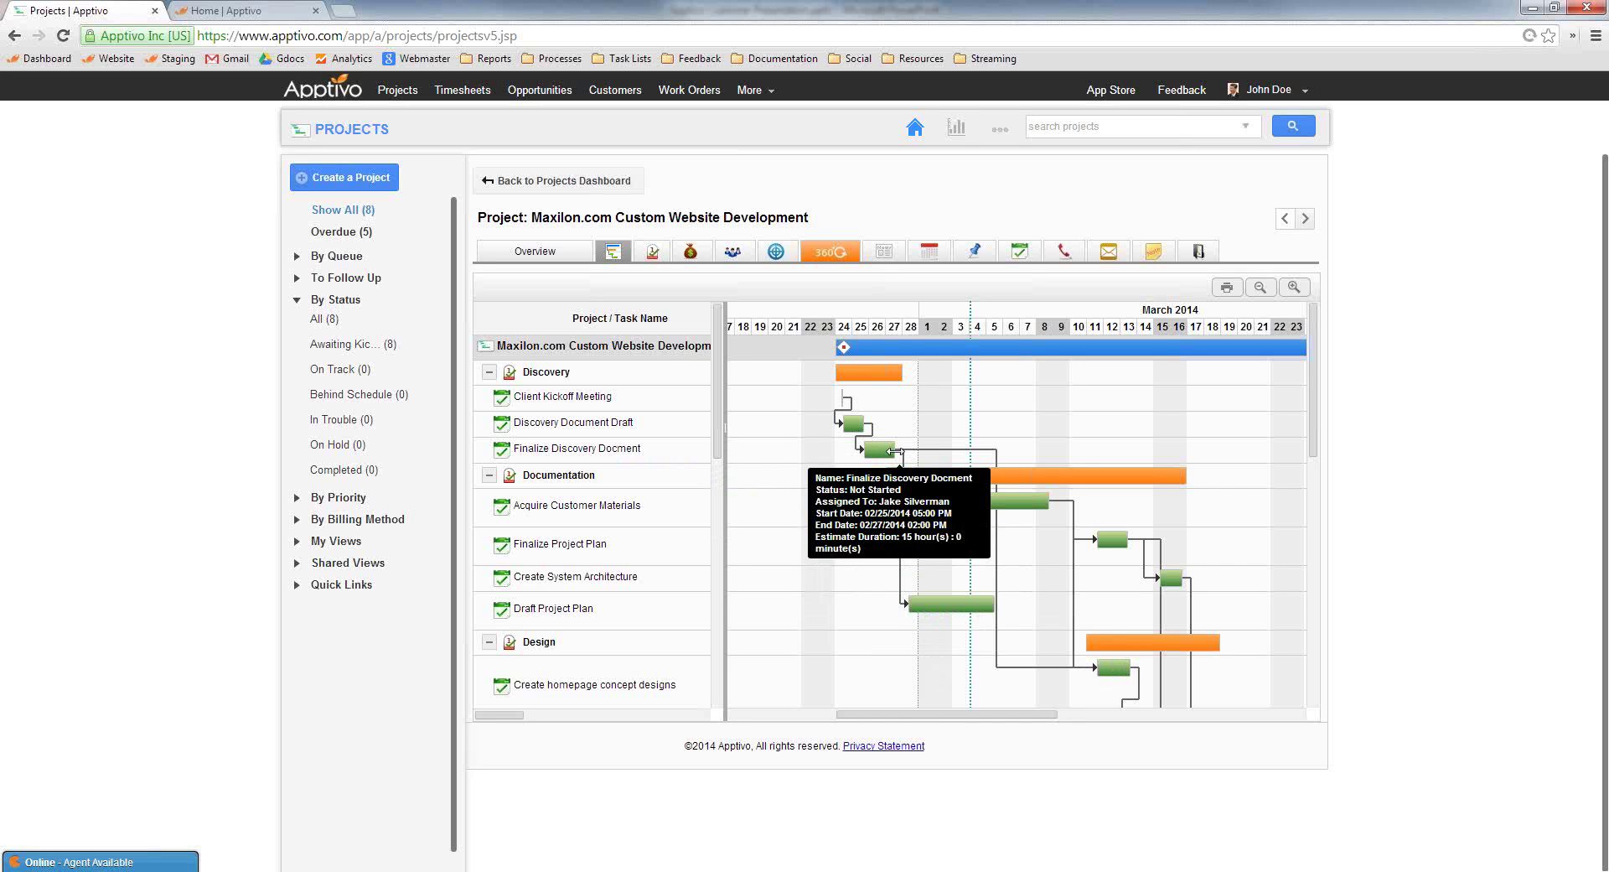
left_click_drag(898, 455, 970, 455)
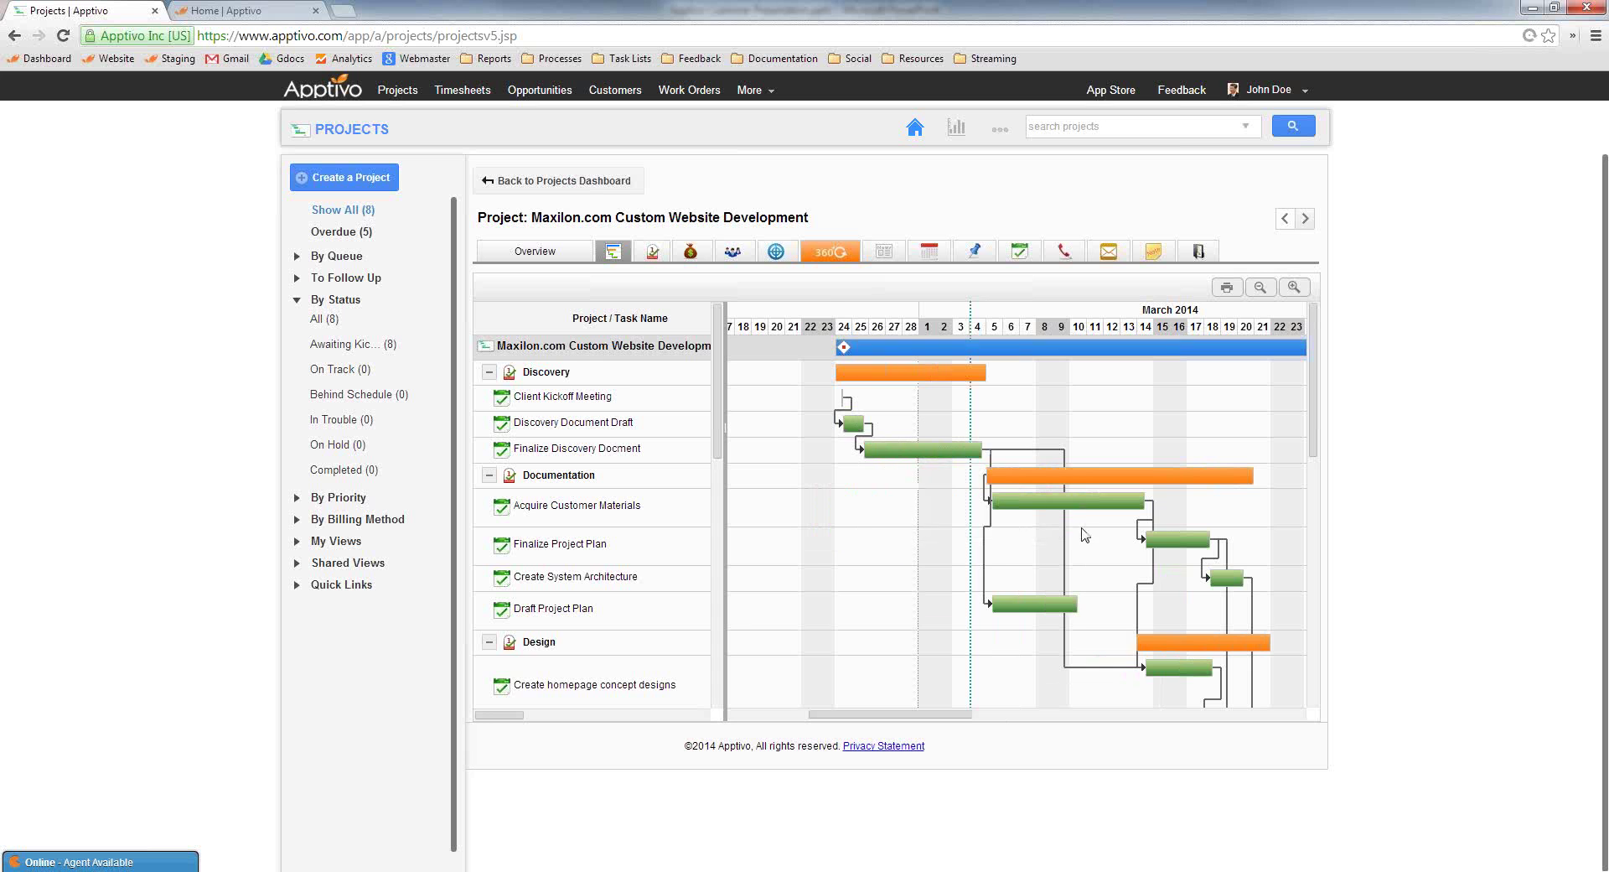
scroll(1075, 508, "down", 1)
scroll(1076, 508, "down", 3)
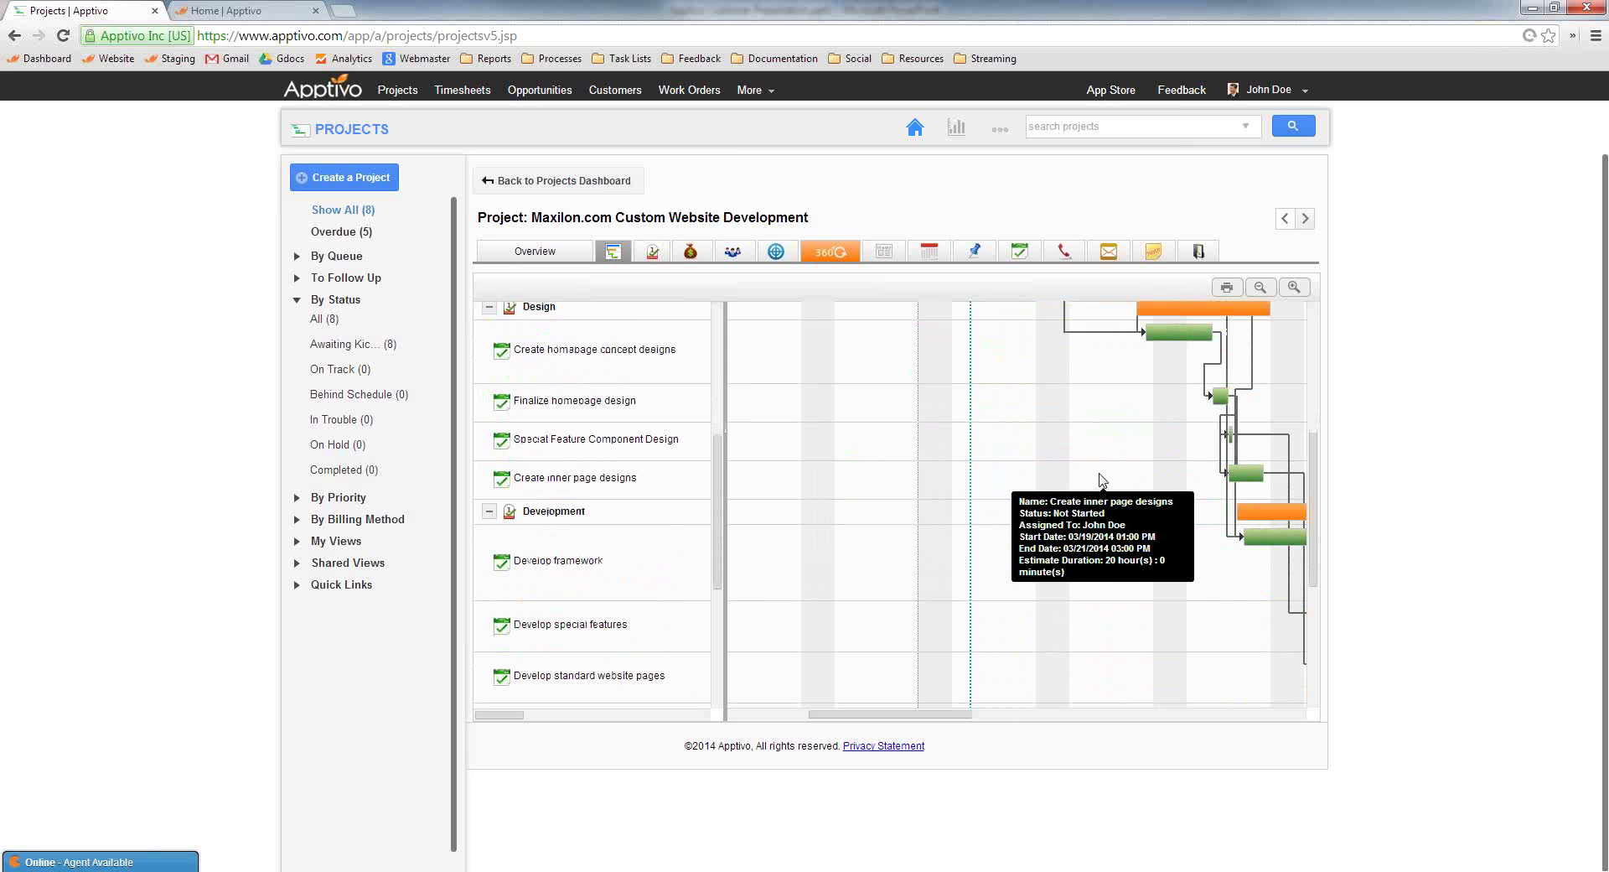
Check the milestones table, where Development runs 03/20/2014 to 04/02/2014, then return to the Gantt chart
left_click(654, 254)
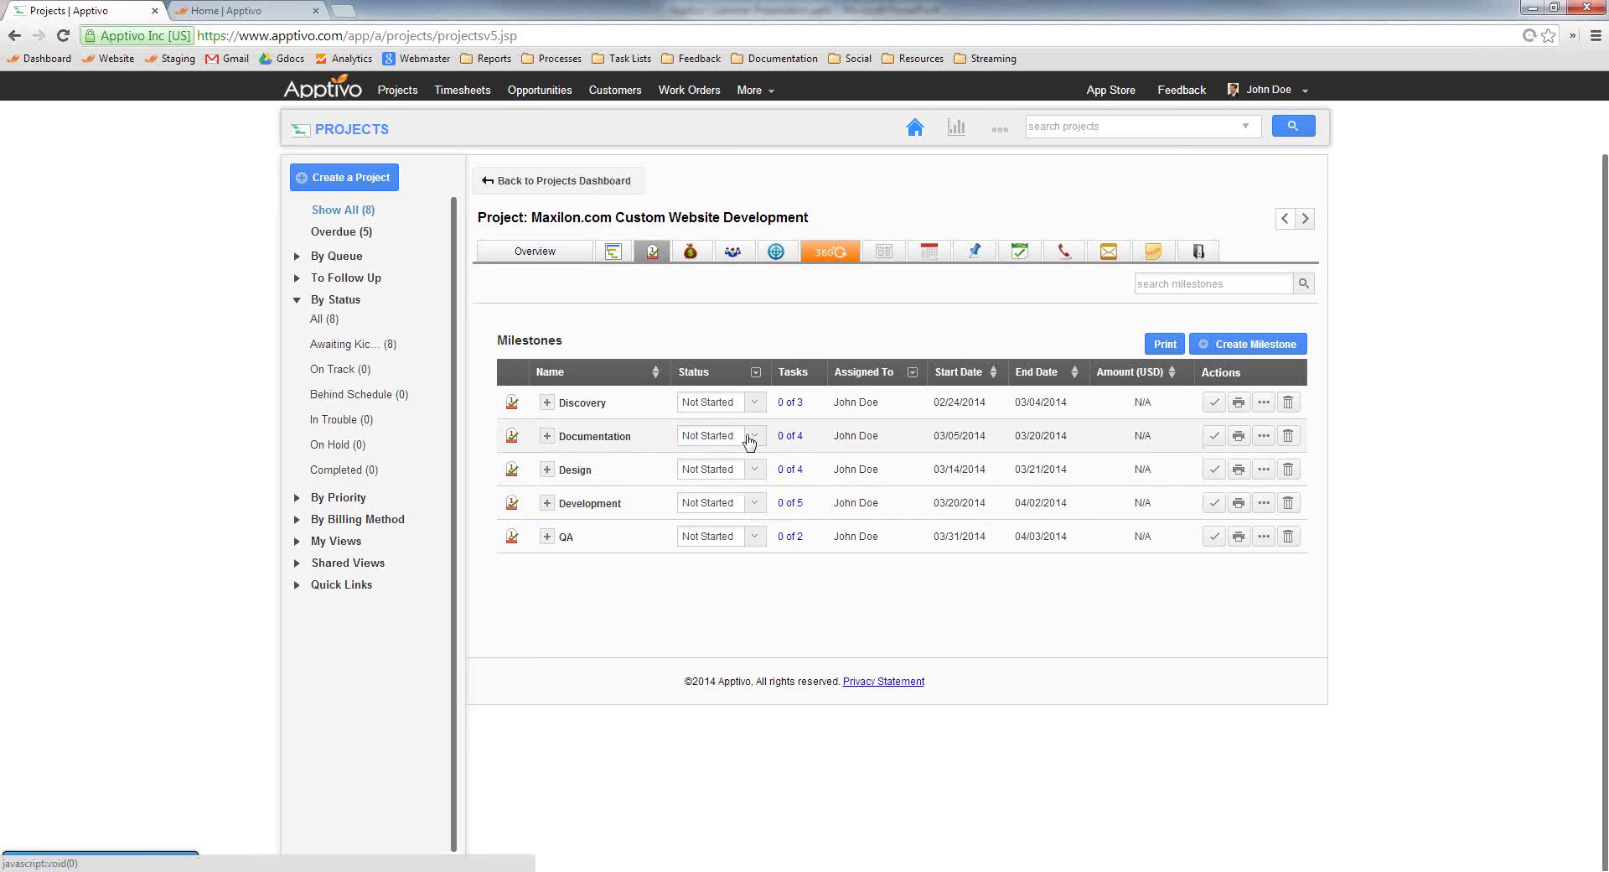
left_click(615, 253)
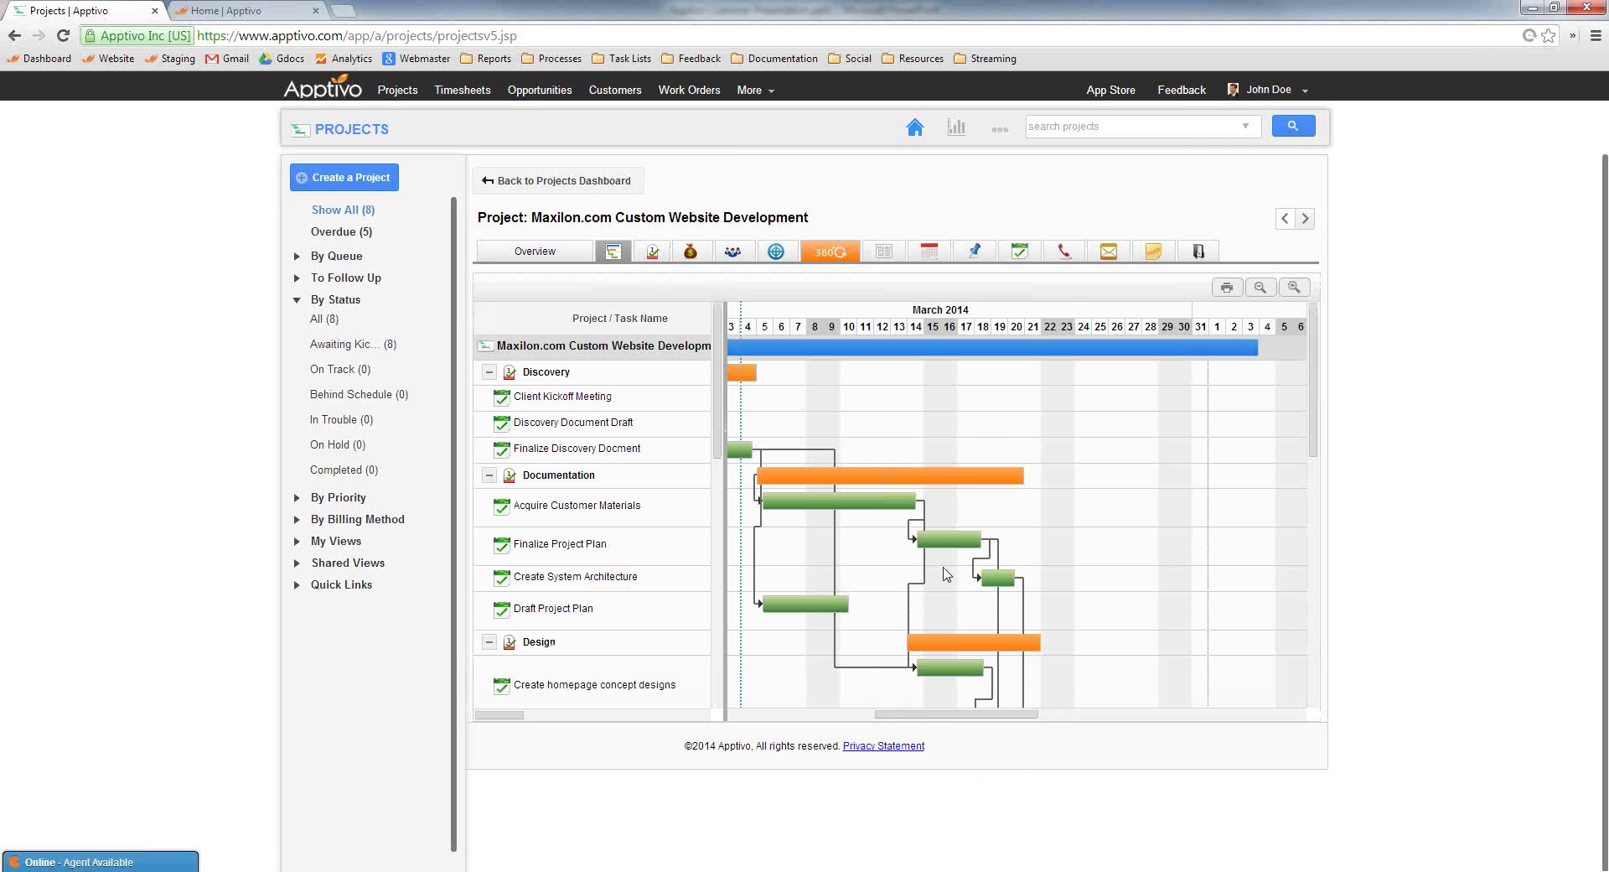
Lengthen Finalize homepage design and move Create homepage concept designs to start on 03/11
scroll(947, 574, "down", 1)
scroll(947, 574, "down", 1)
mouse_move(996, 572)
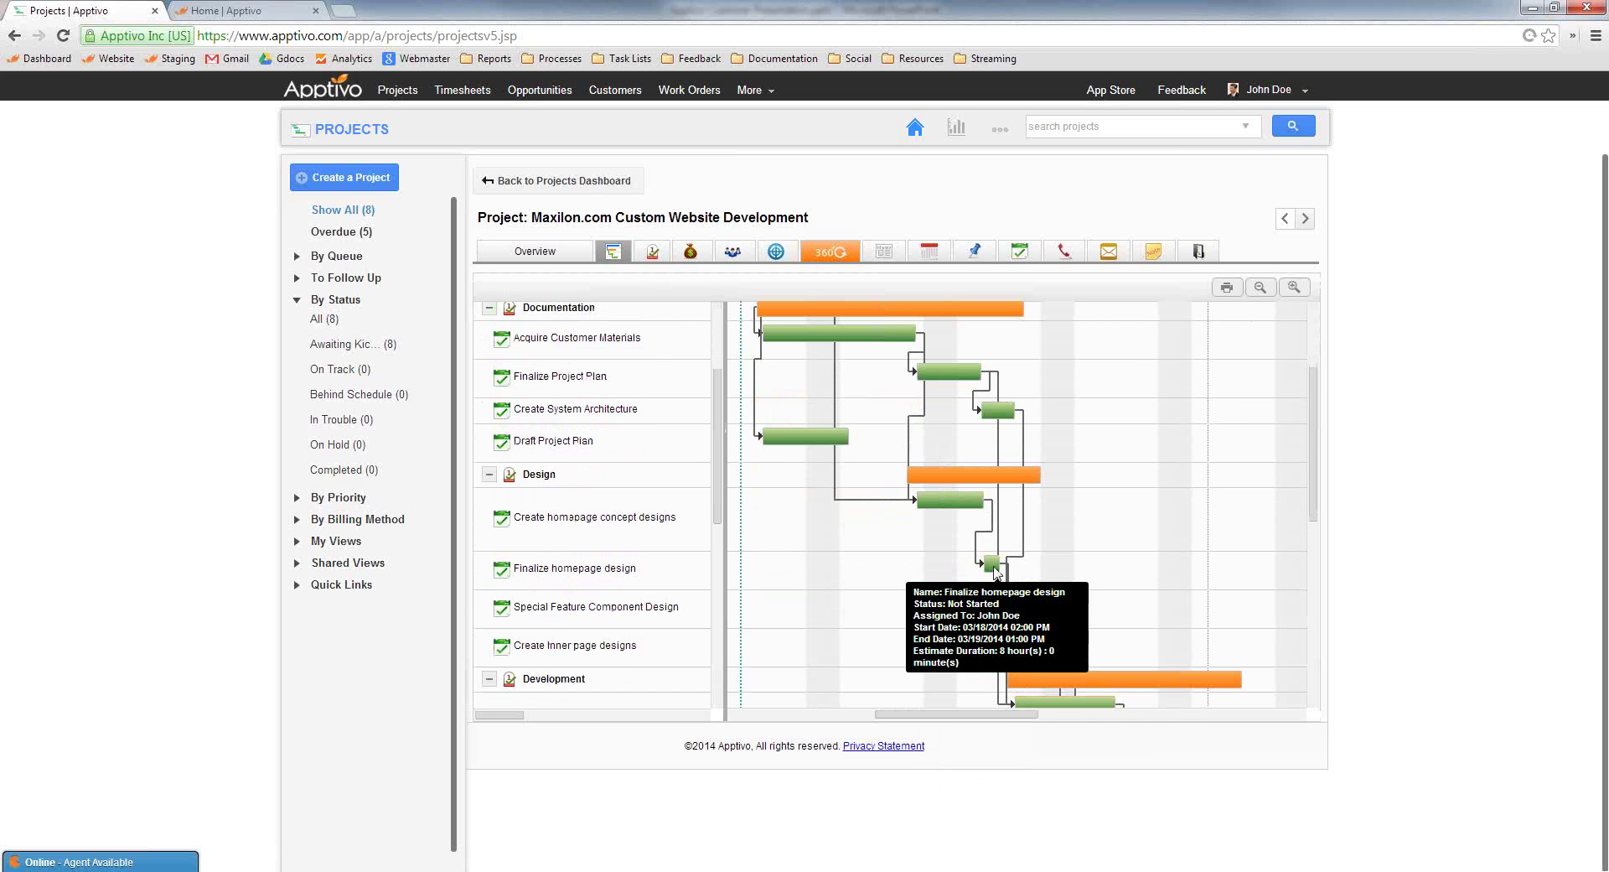
left_click_drag(997, 564, 1056, 565)
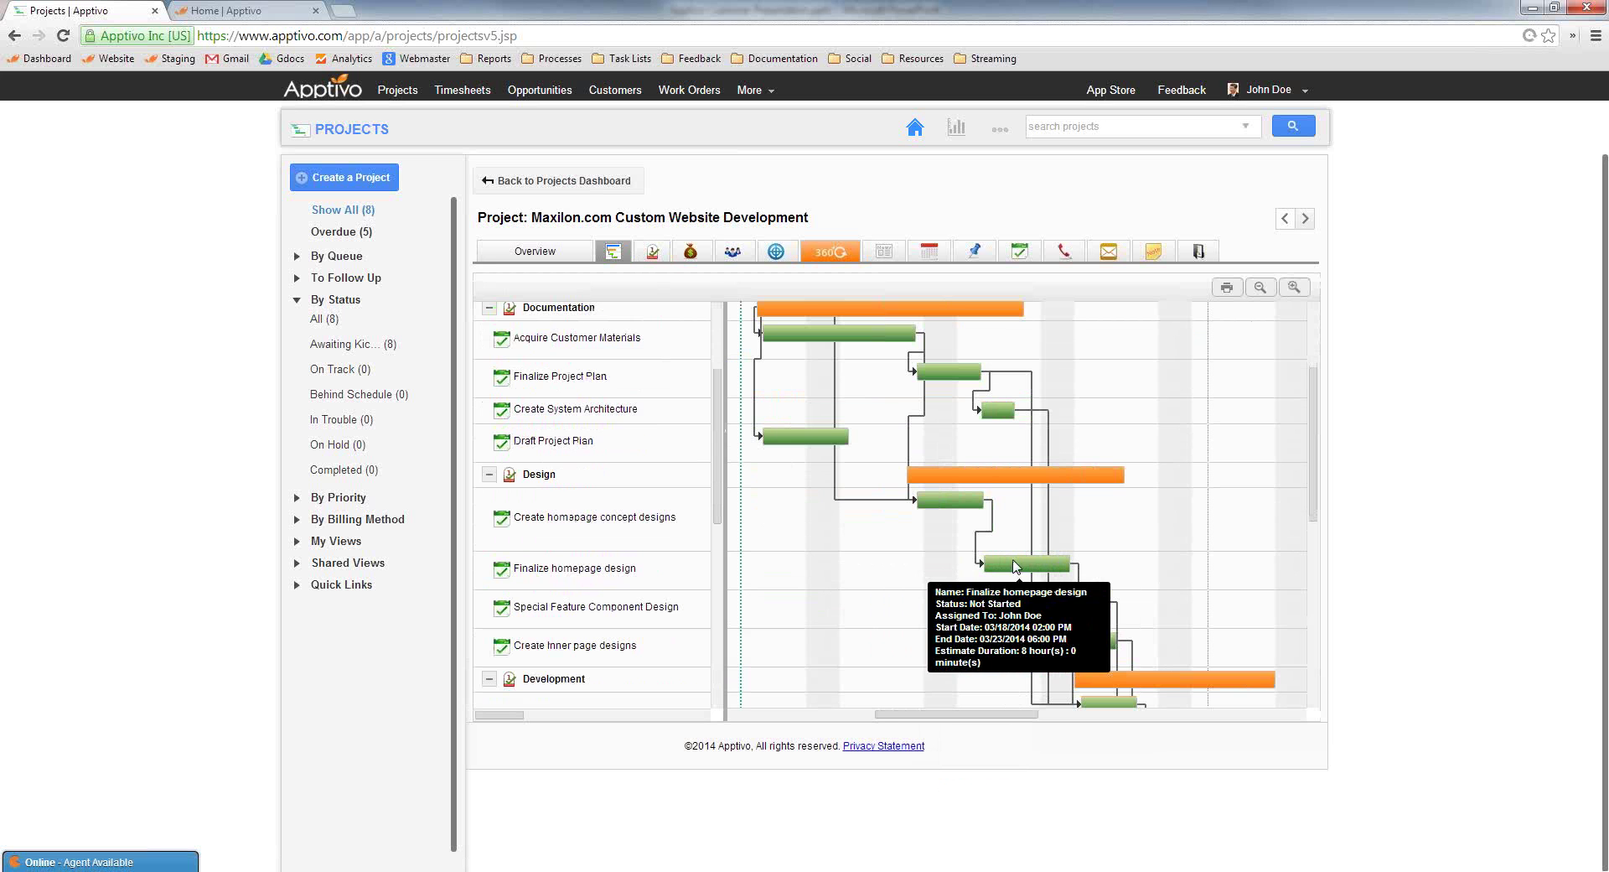
left_click(919, 500)
left_click_drag(920, 500, 857, 503)
Zoom the Gantt timeline out to the half-year Jan–Jun 2014 timescale
scroll(1174, 587, "down", 4)
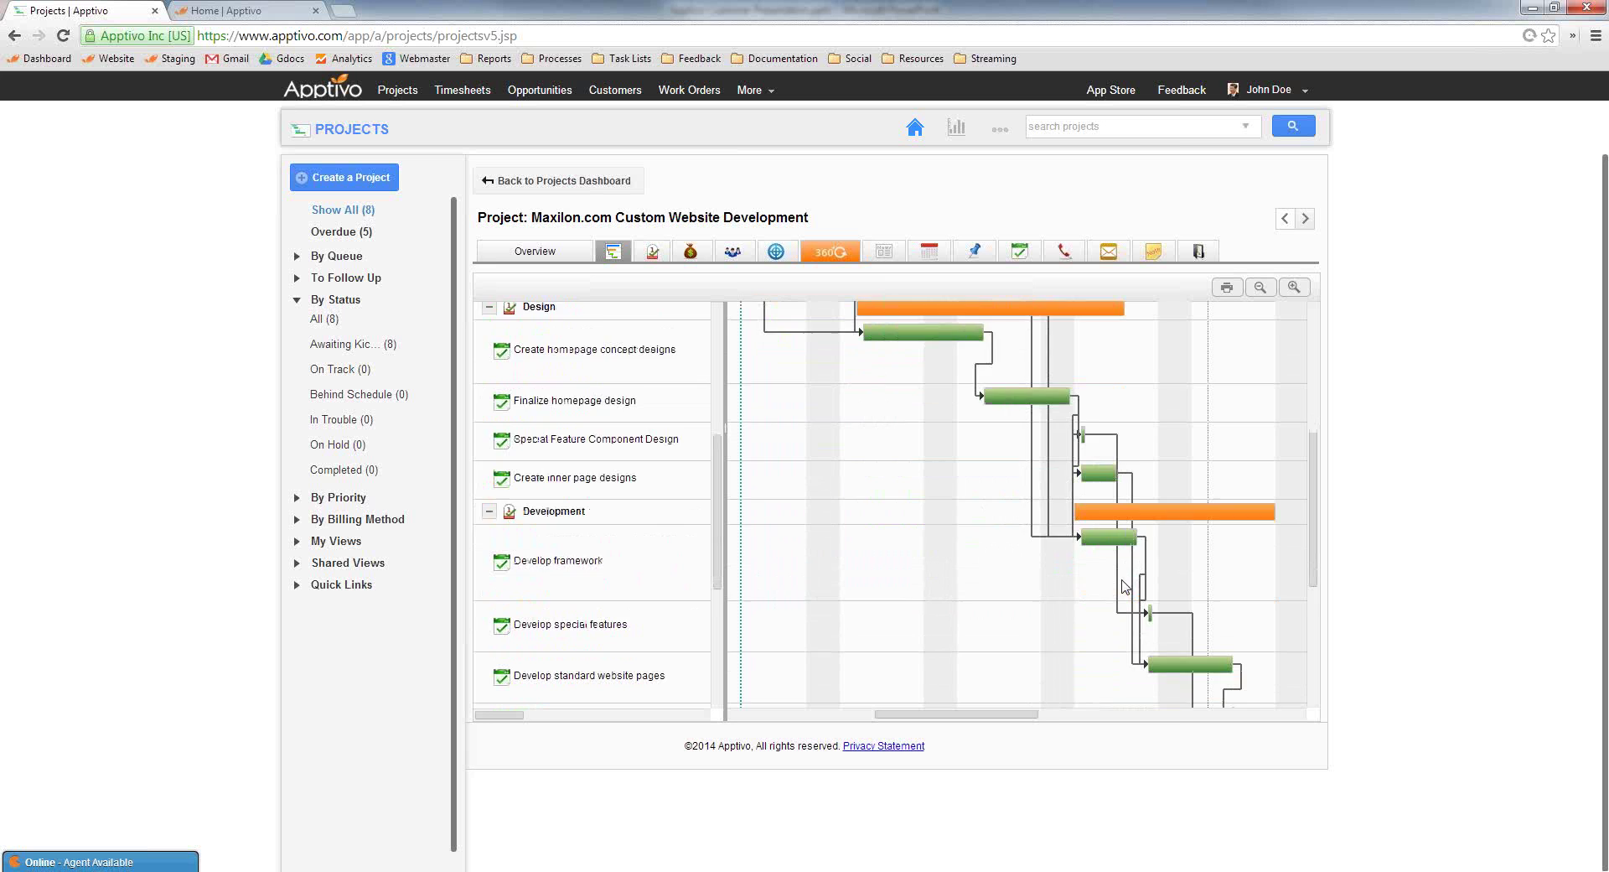
left_click(1260, 287)
scroll(1173, 480, "up", 1)
scroll(1172, 479, "up", 5)
left_click(1262, 287)
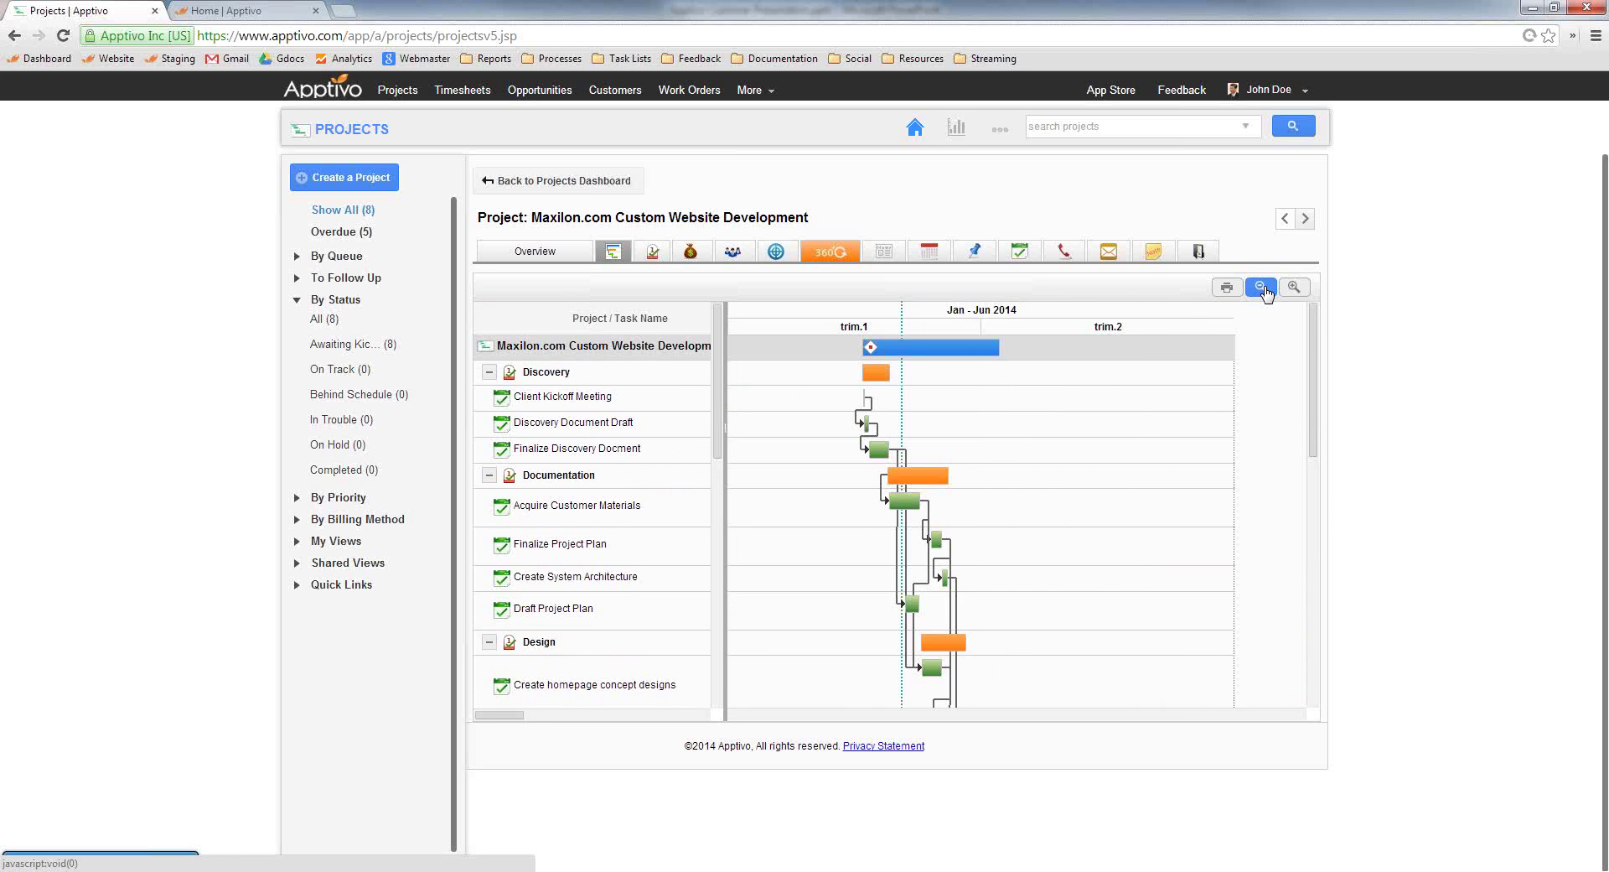
left_click(1261, 288)
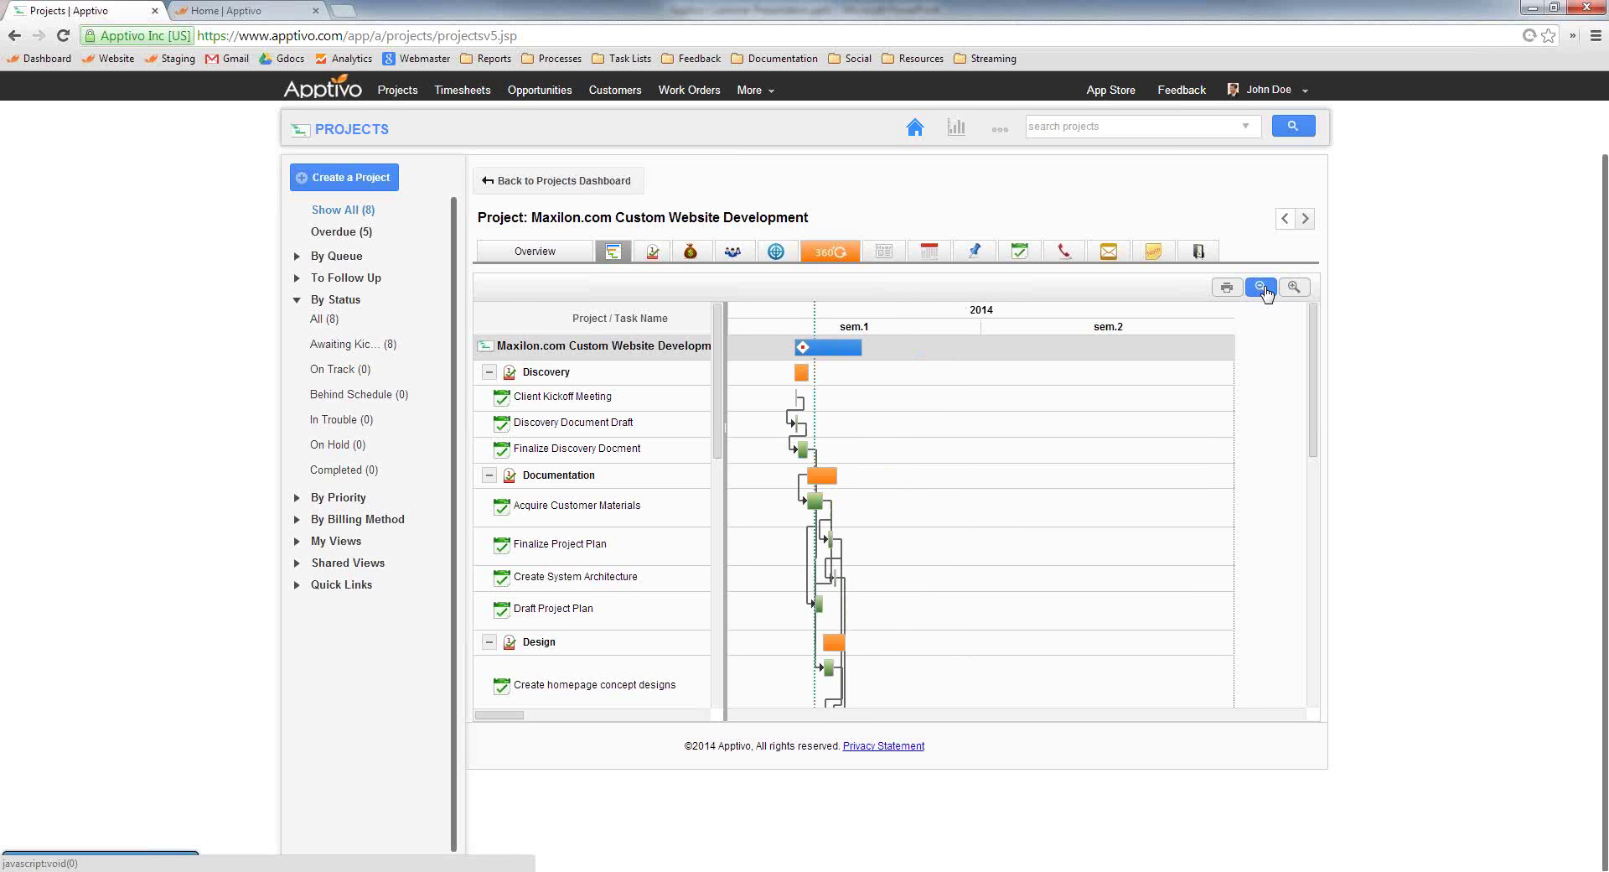
scroll(972, 549, "down", 6)
scroll(972, 551, "up", 4)
scroll(972, 550, "up", 2)
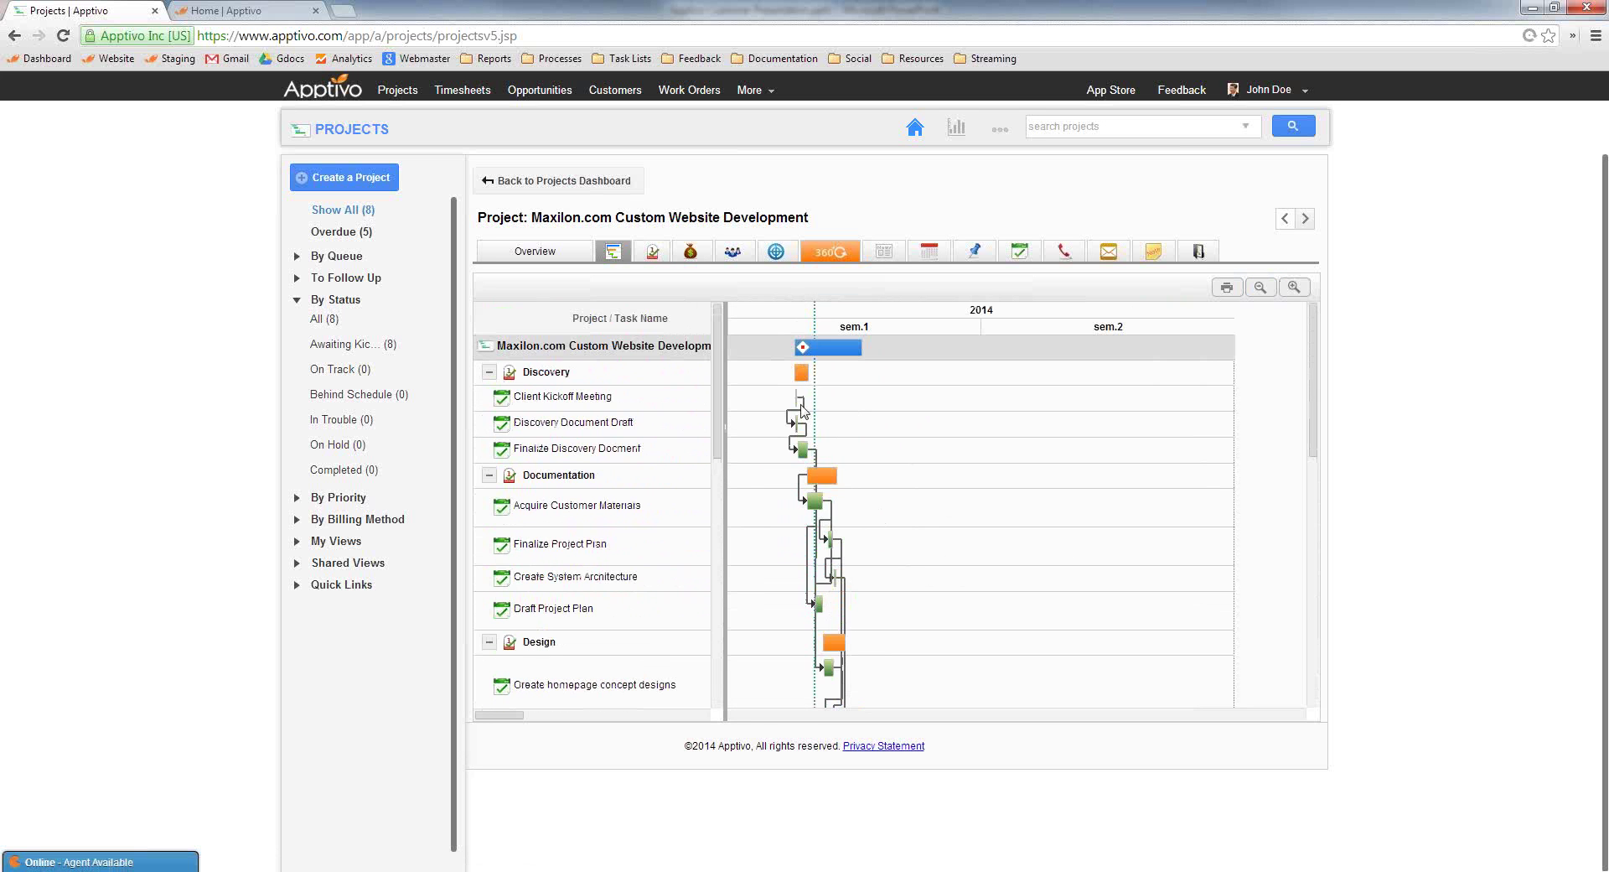
Zoom the Gantt timeline back in to hourly columns
left_click(1294, 288)
left_click(1294, 288)
left_click(1294, 287)
left_click(1295, 289)
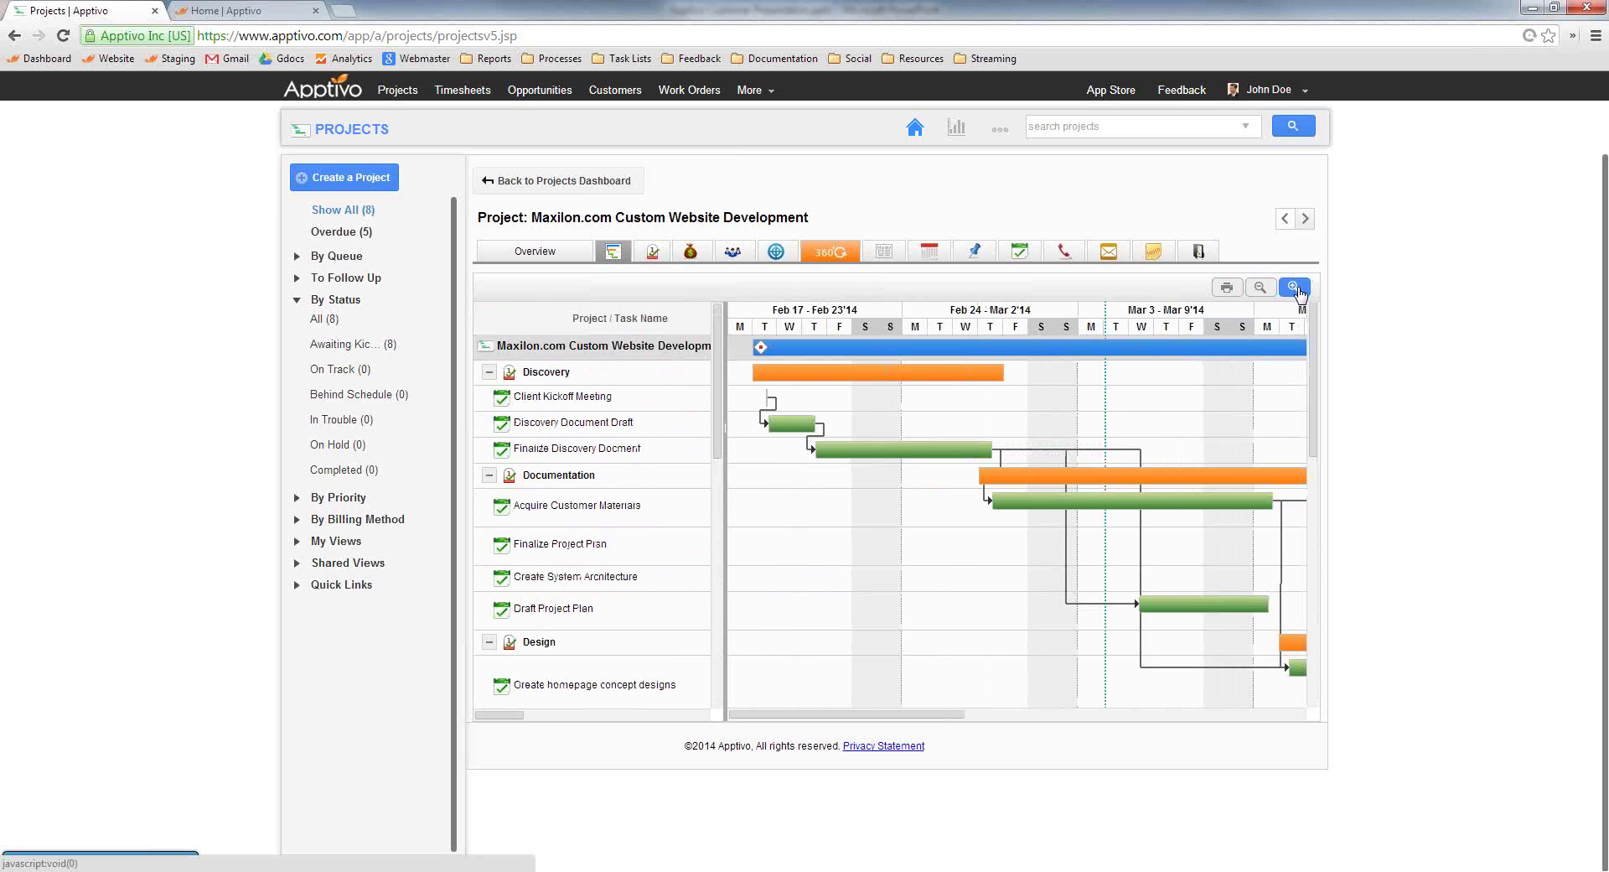
left_click(1295, 289)
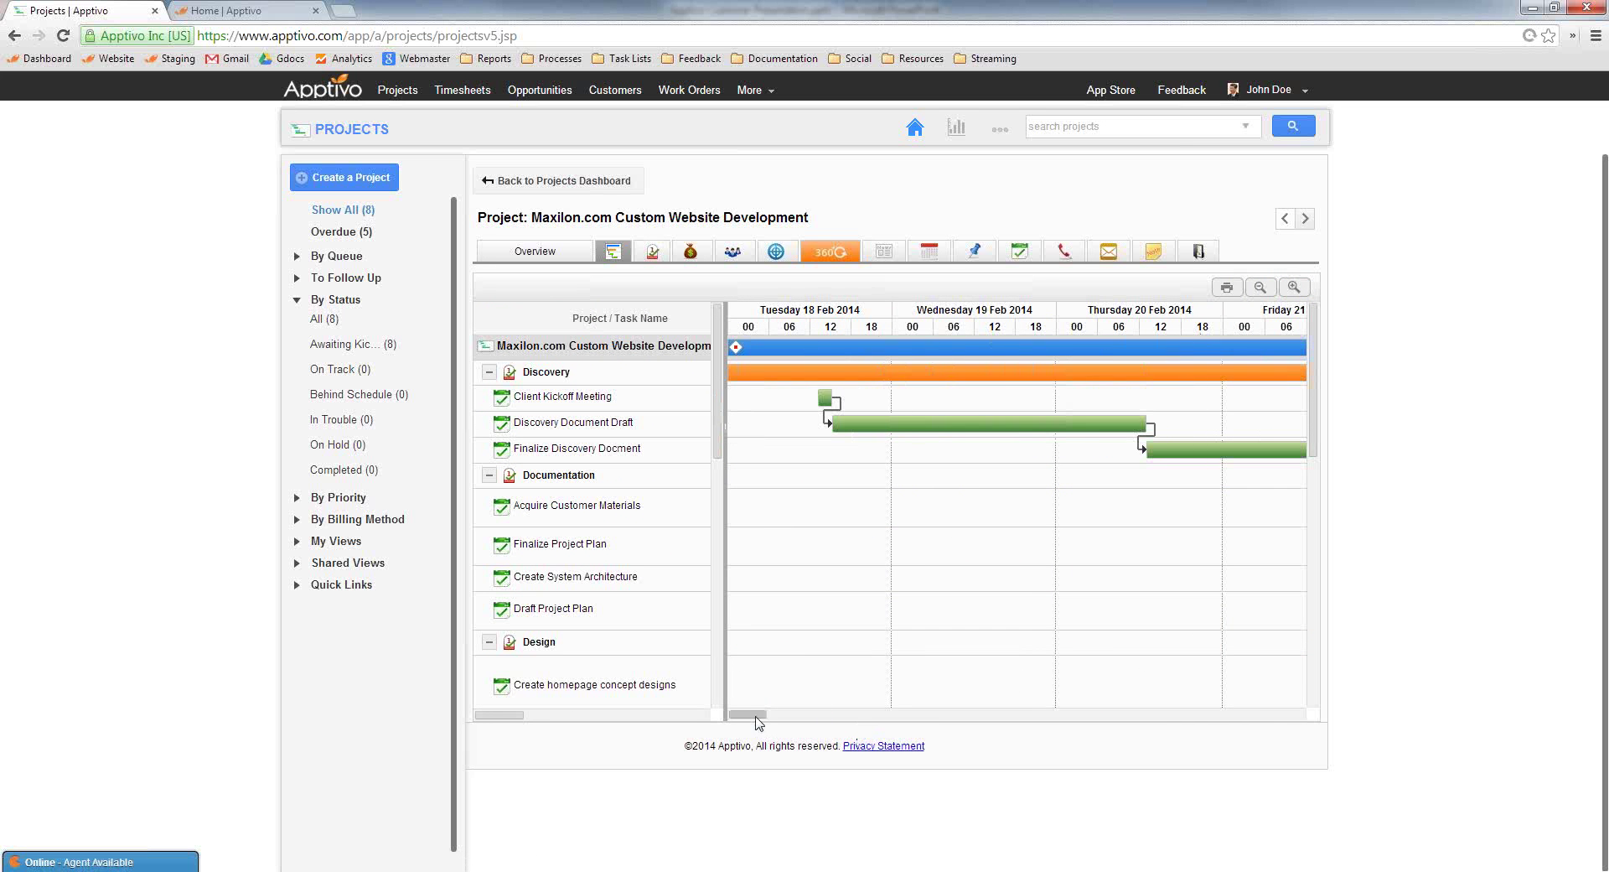
left_click_drag(768, 715, 937, 699)
Return to the week view and lengthen the Discovery Document Draft task
left_click(1261, 289)
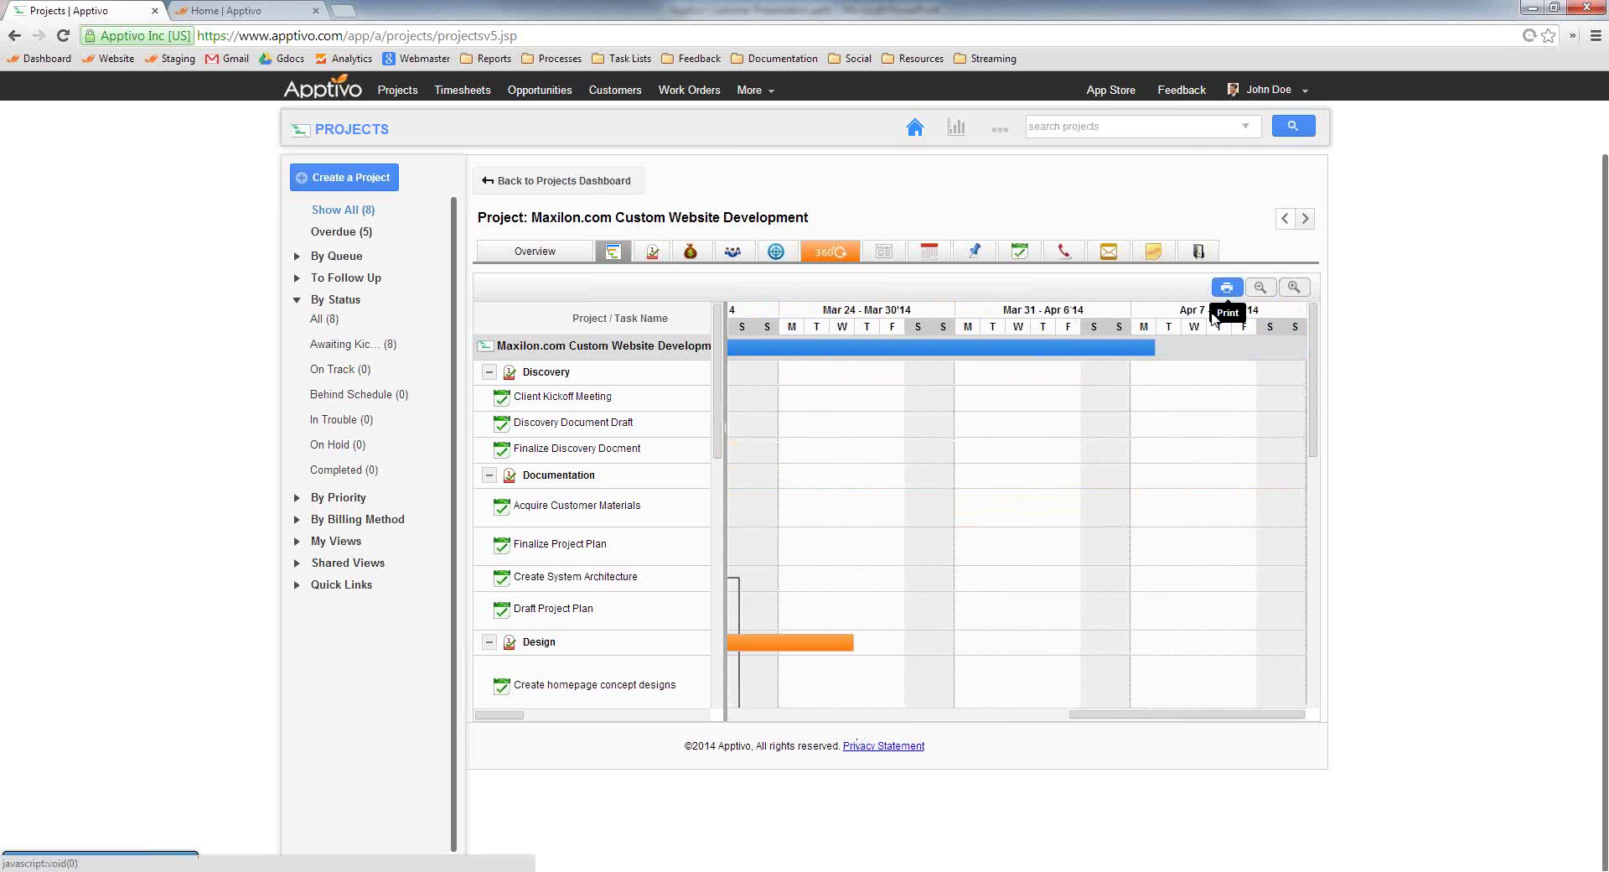
left_click_drag(1127, 714, 781, 719)
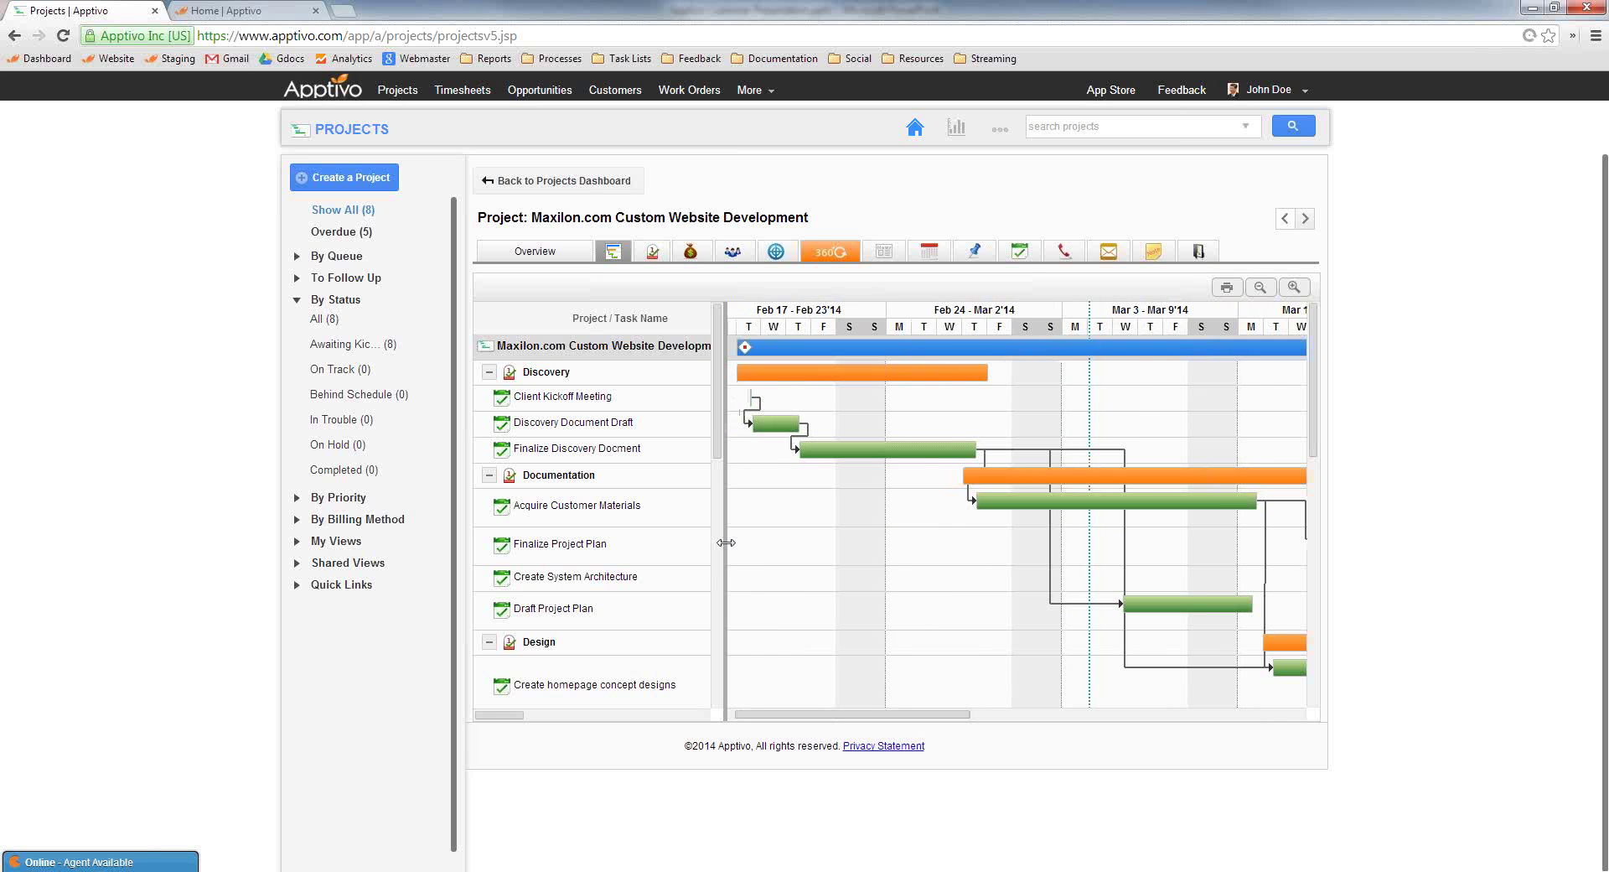
left_click_drag(799, 422, 954, 406)
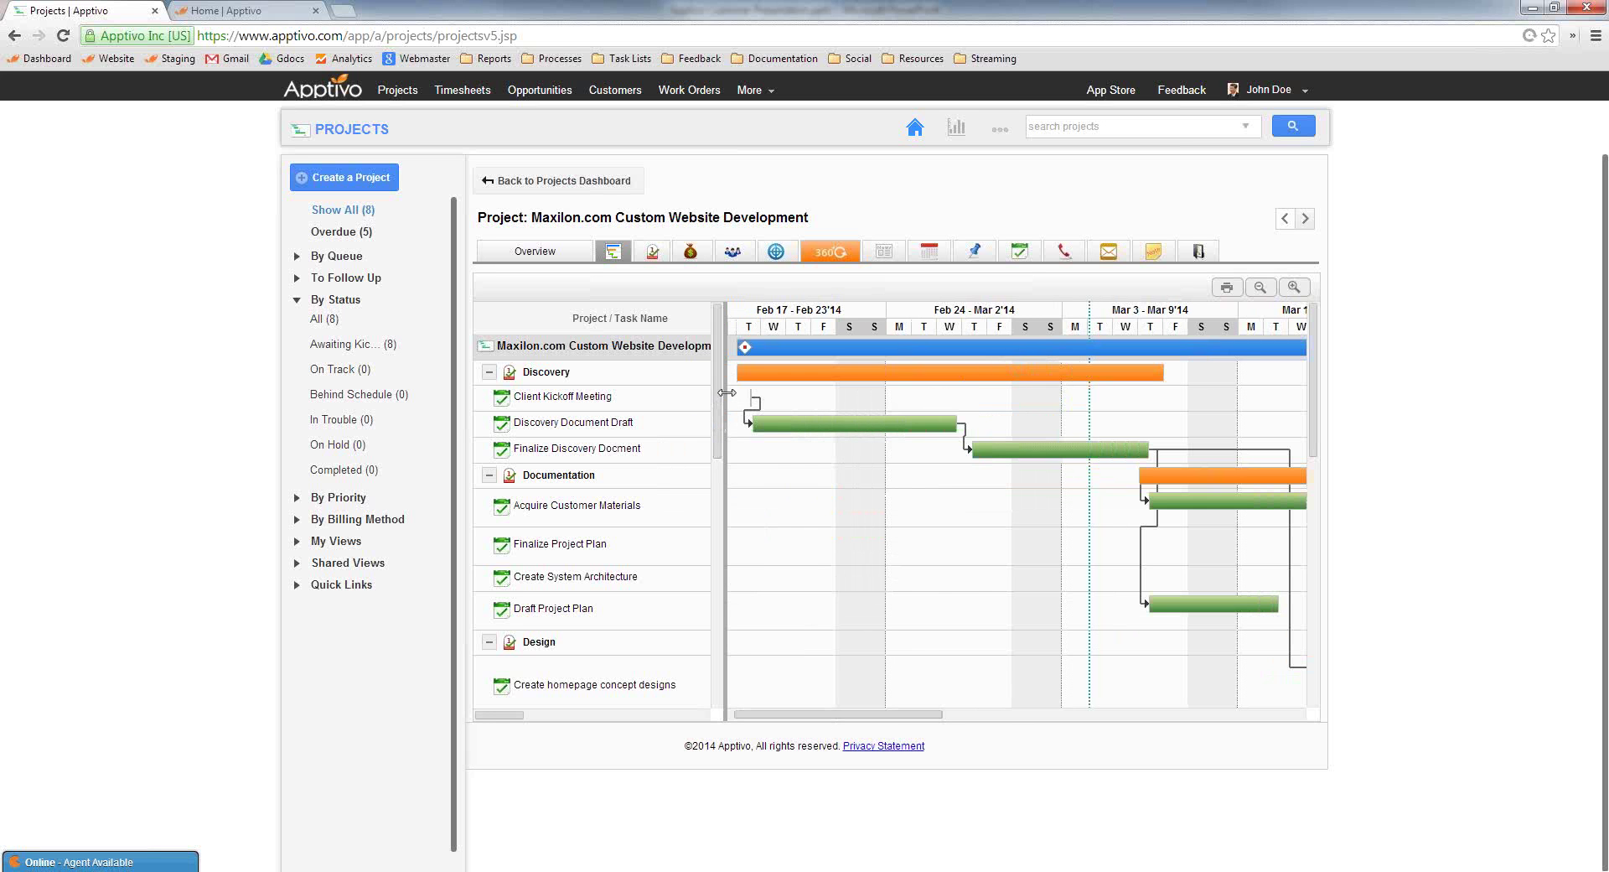
Reveal the Status, Assigned To and Start columns in the Gantt task grid
left_click_drag(963, 398, 1308, 417)
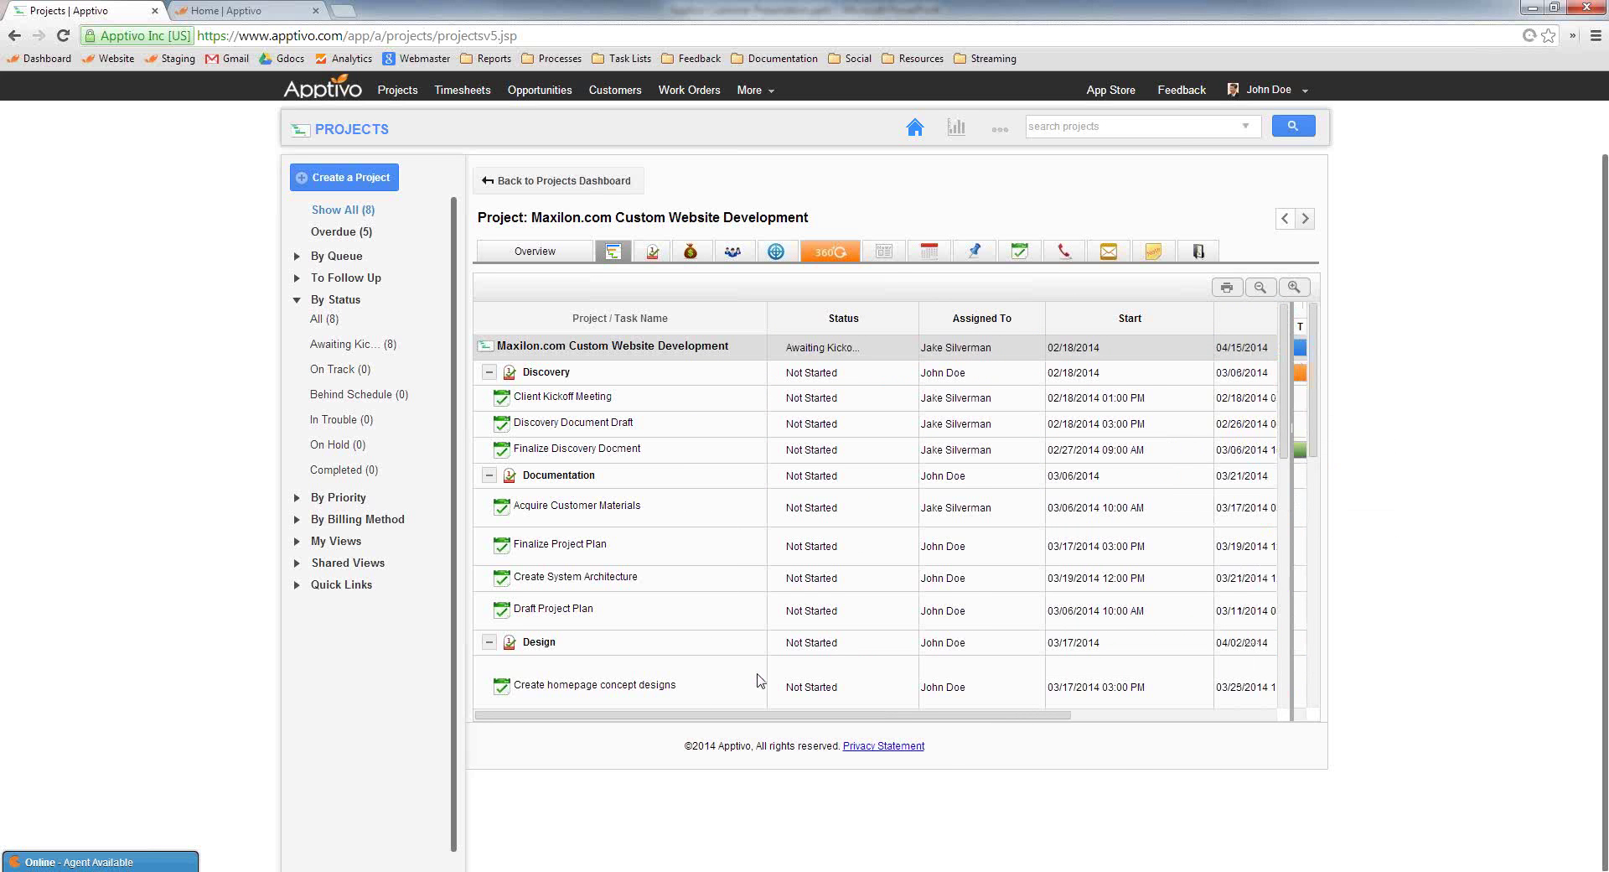
scroll(882, 560, "down", 5)
scroll(883, 561, "up", 5)
Inspect Discovery Document Draft's start and assignee without changing them, then widen the task-name column
left_click(751, 424)
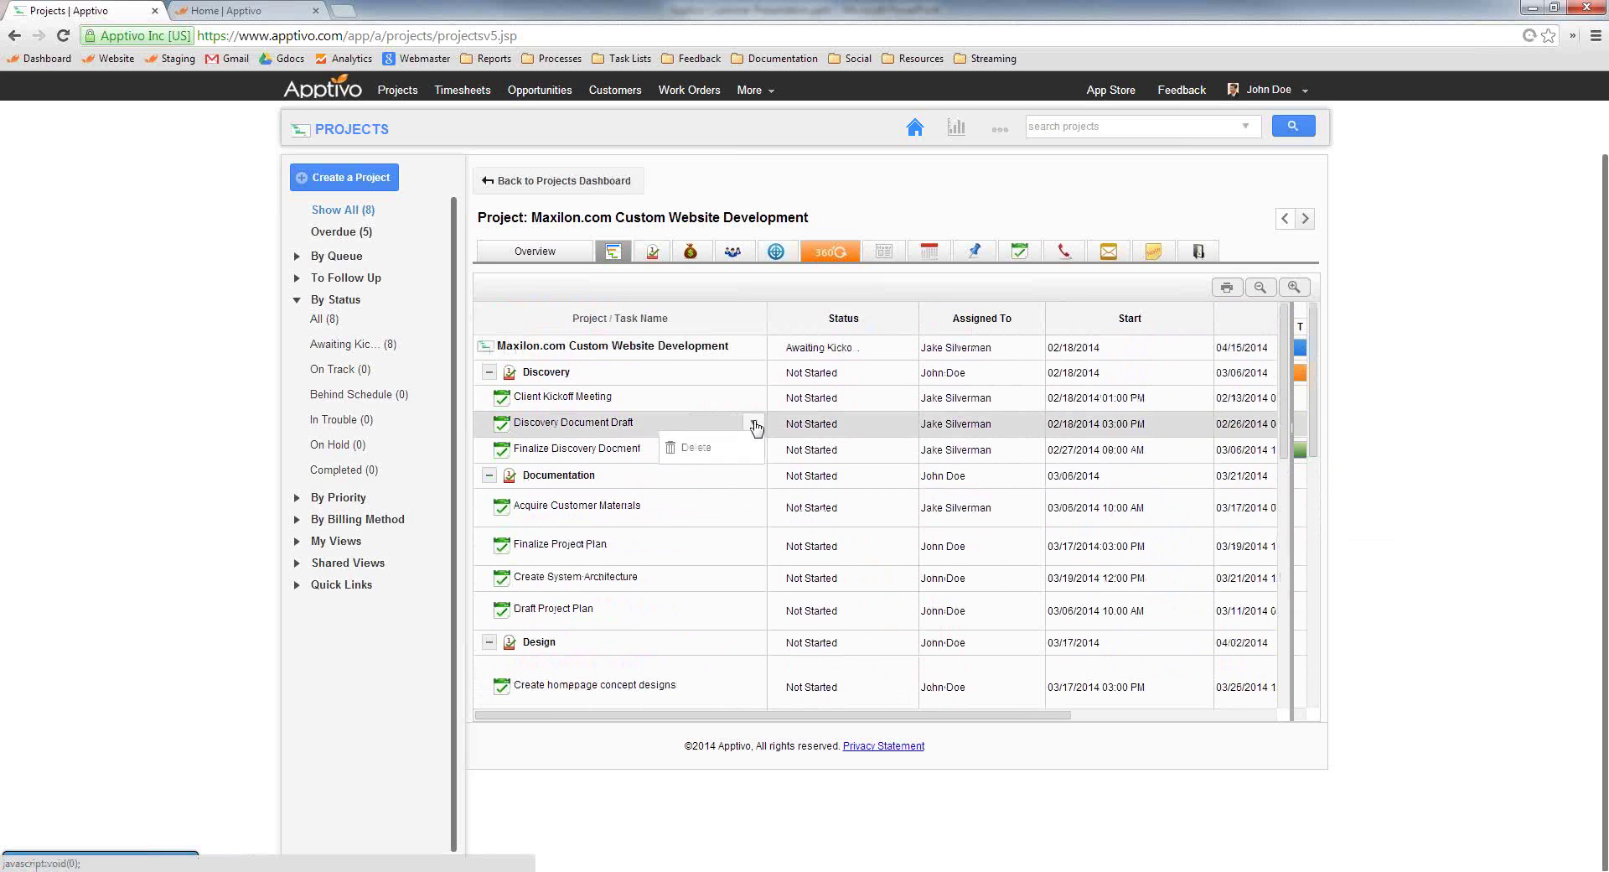
left_click(1128, 427)
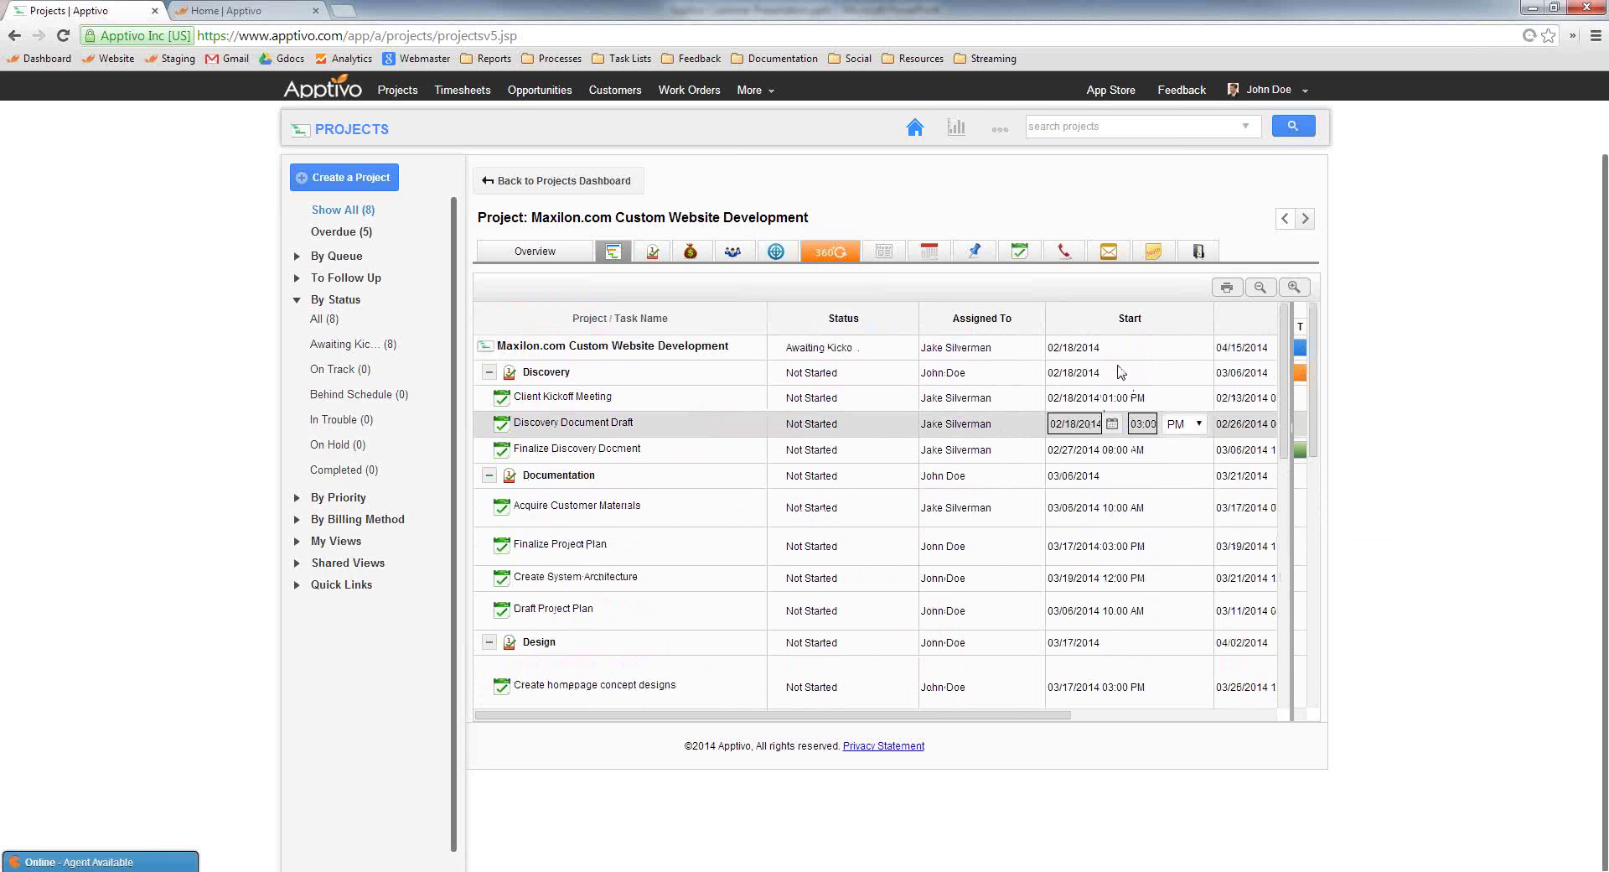
left_click(984, 434)
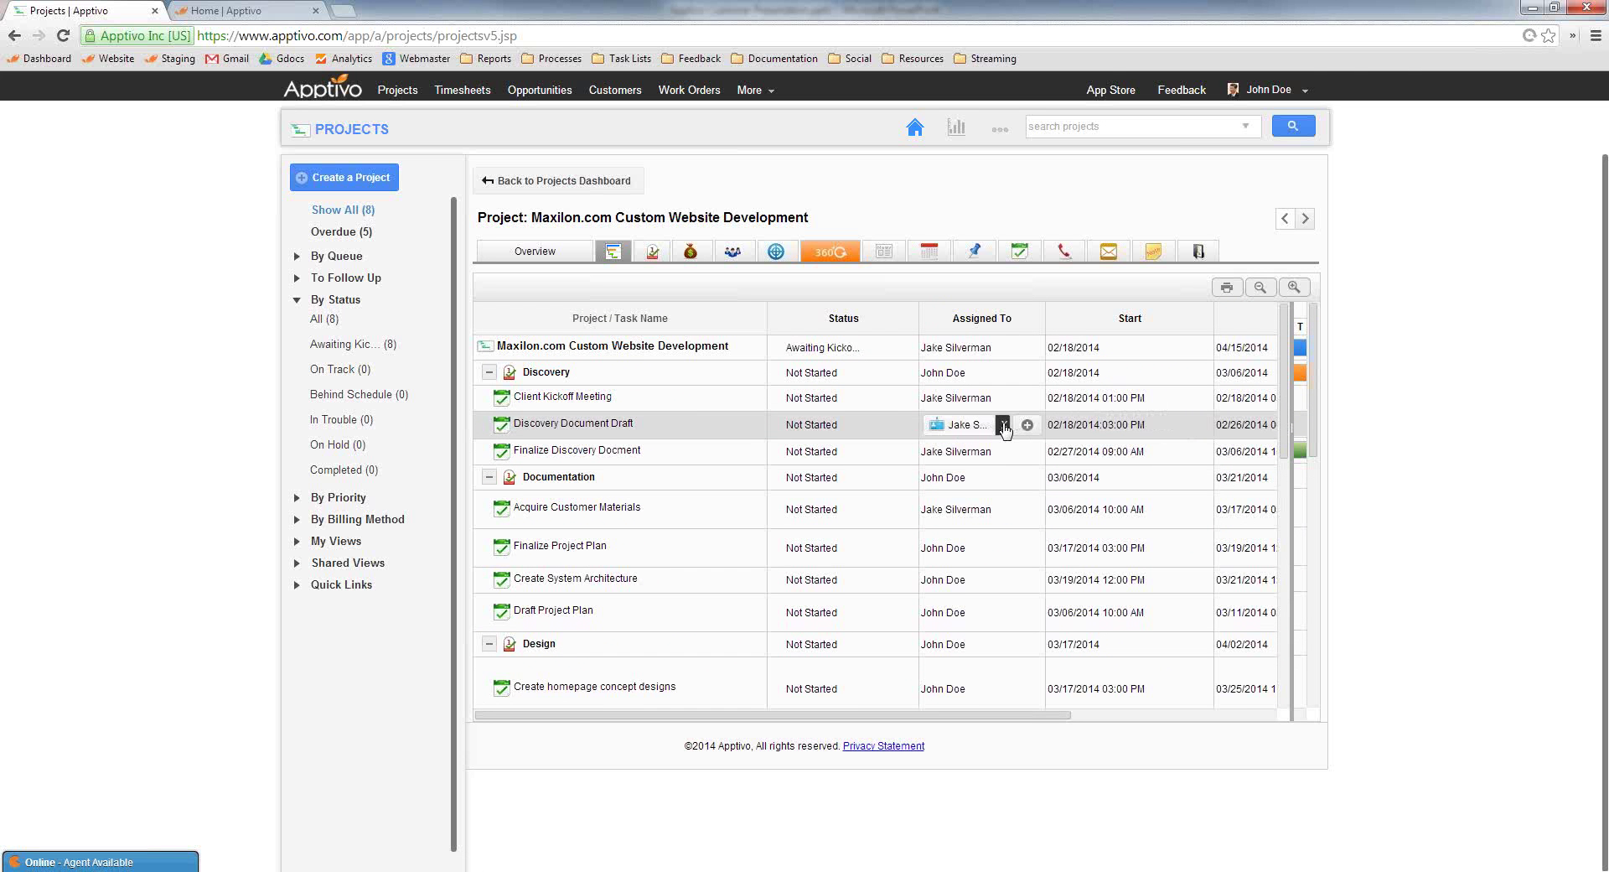
left_click(1026, 426)
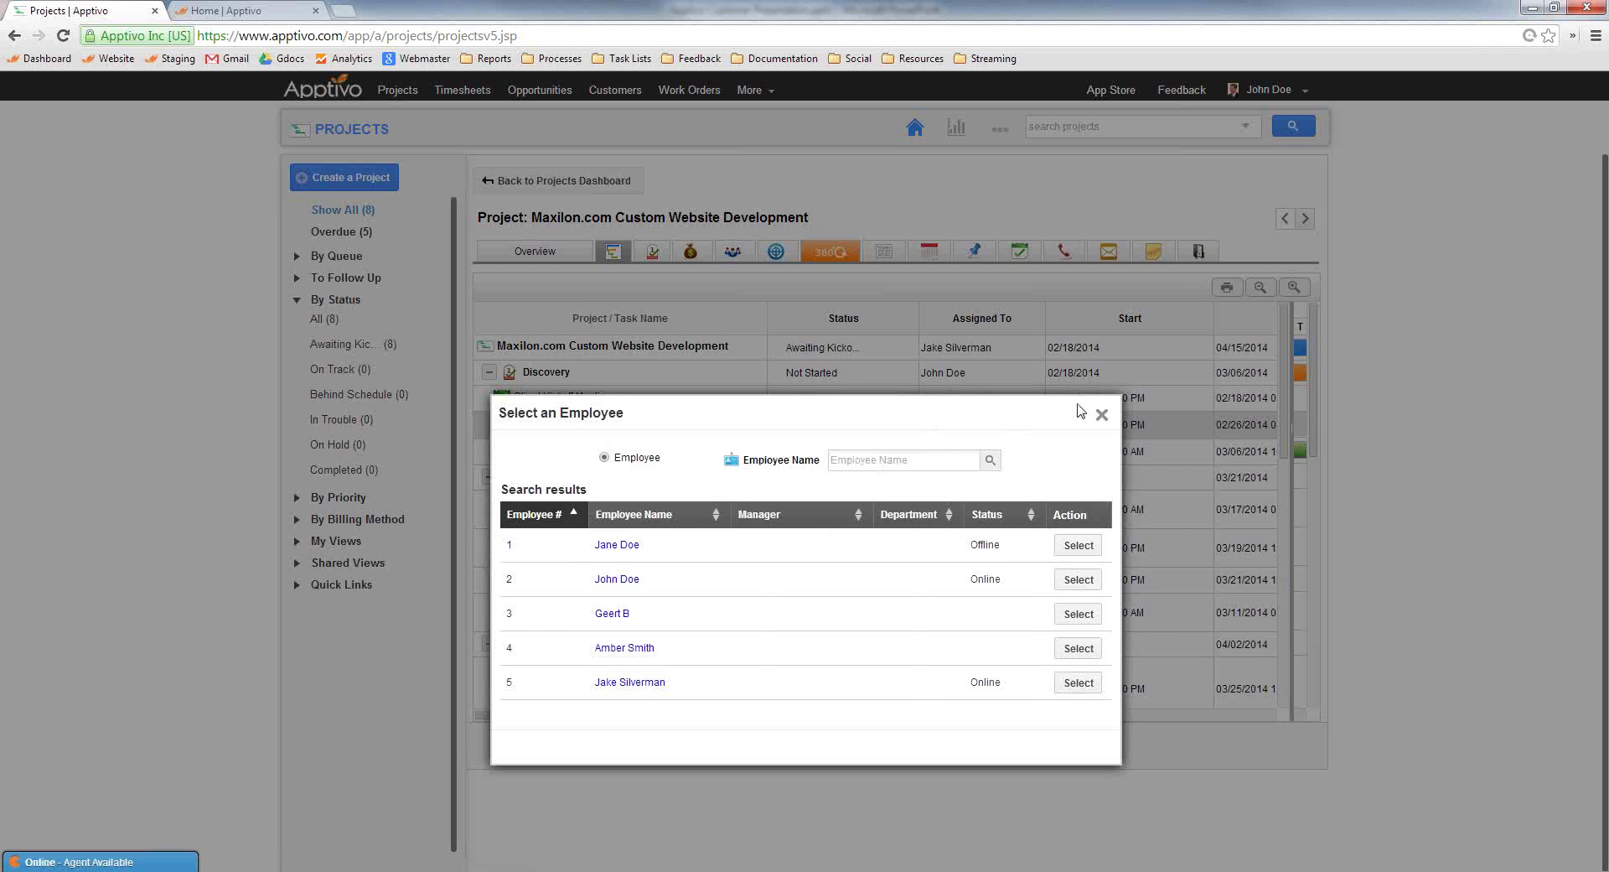
left_click(1101, 416)
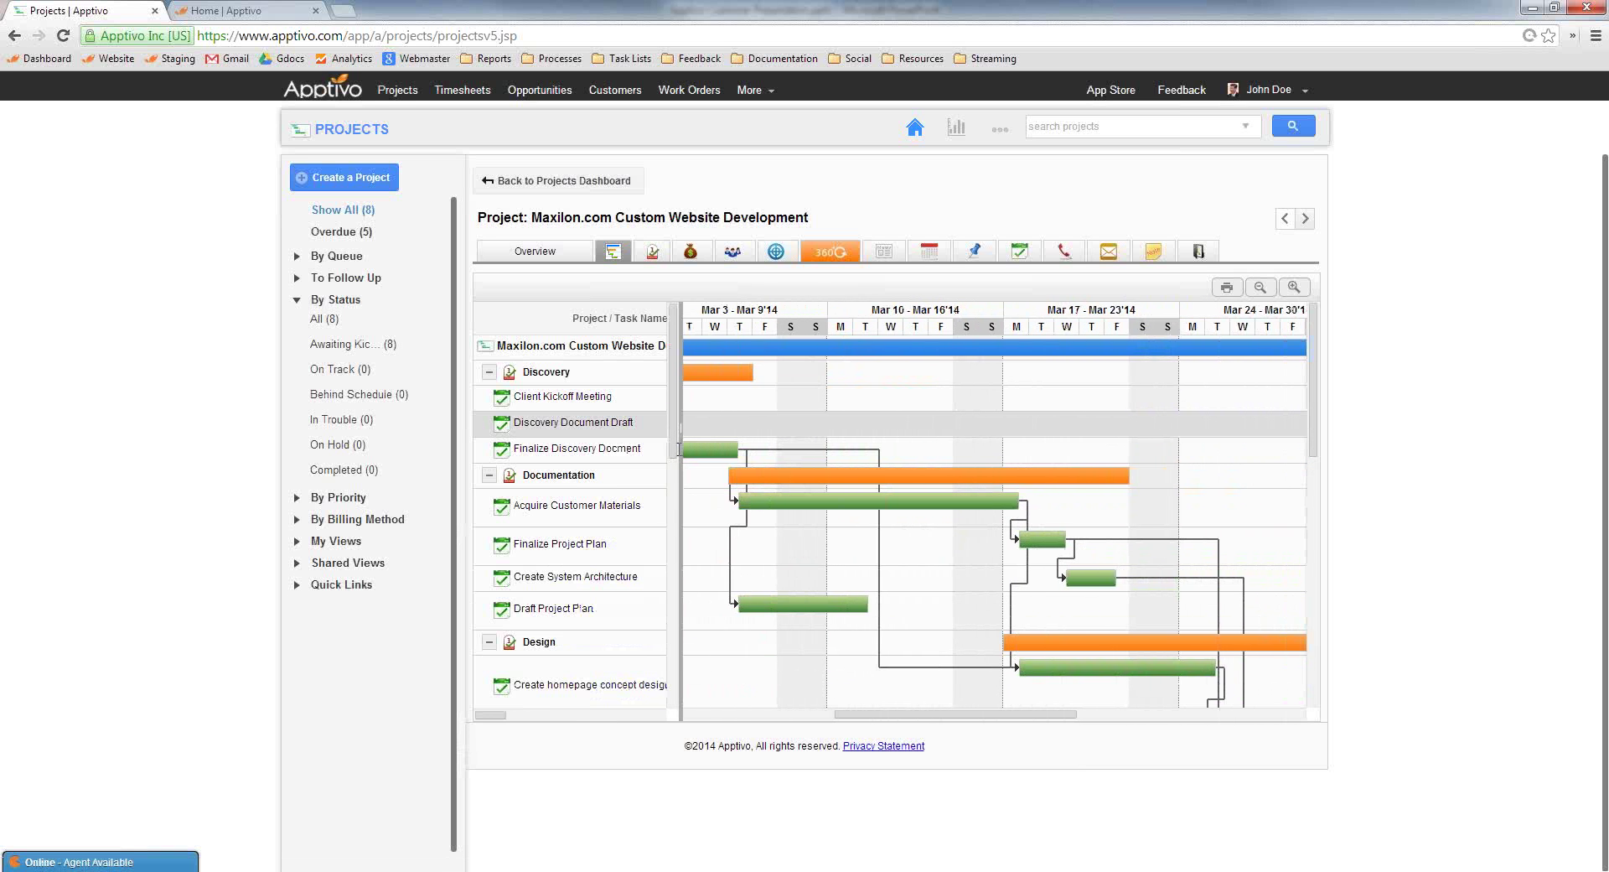
left_click_drag(679, 452, 769, 469)
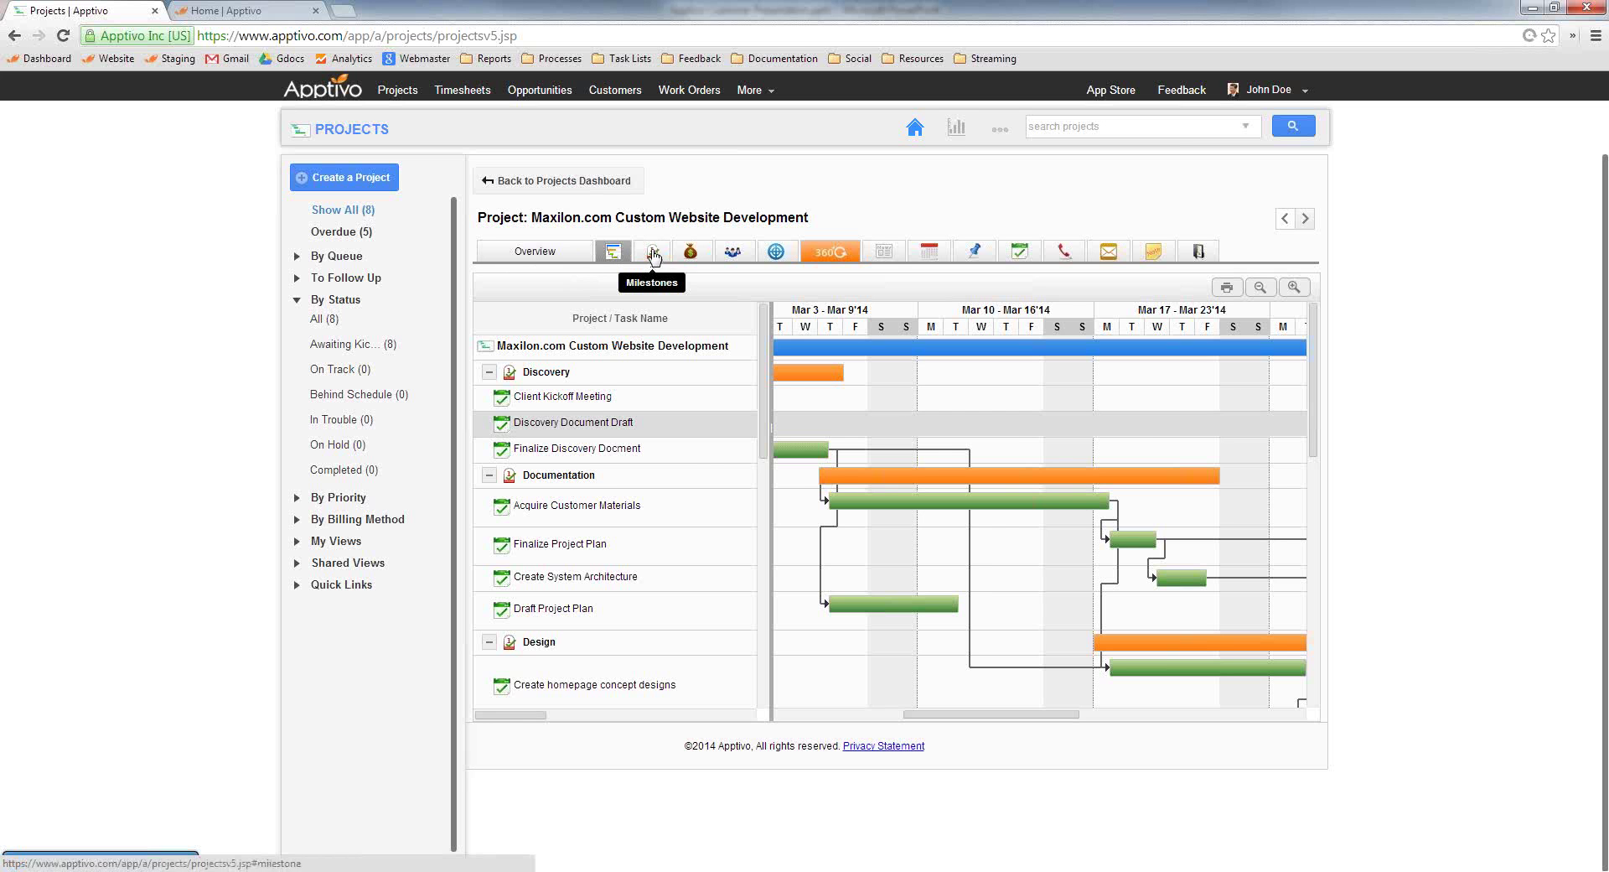
Expand the Discovery milestone's three tasks and change its status to In Progress
left_click(653, 256)
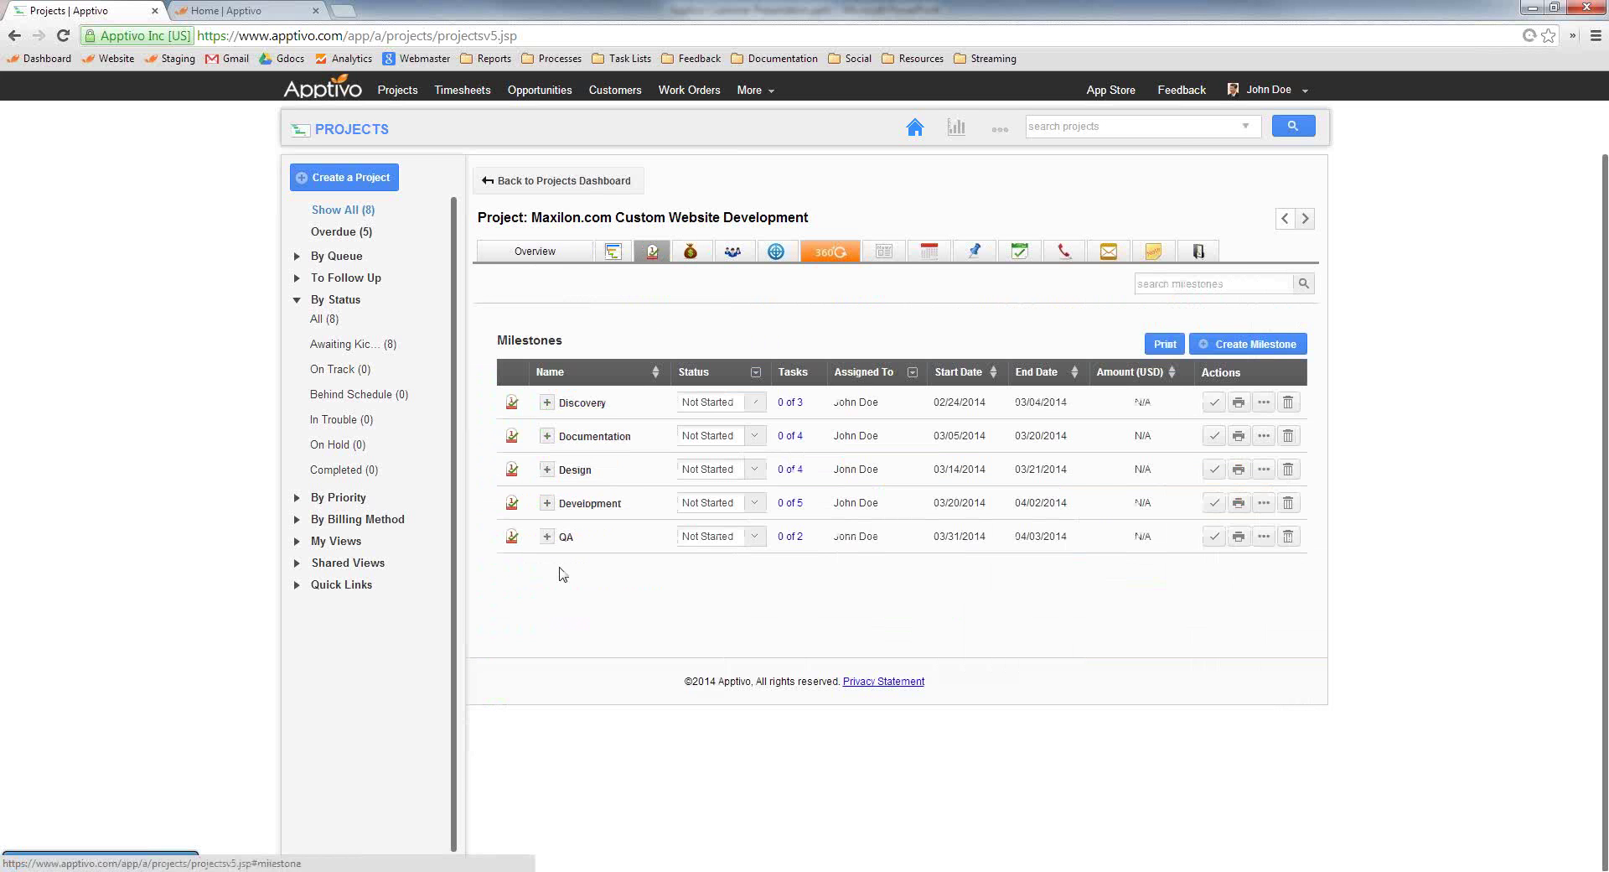
left_click(547, 404)
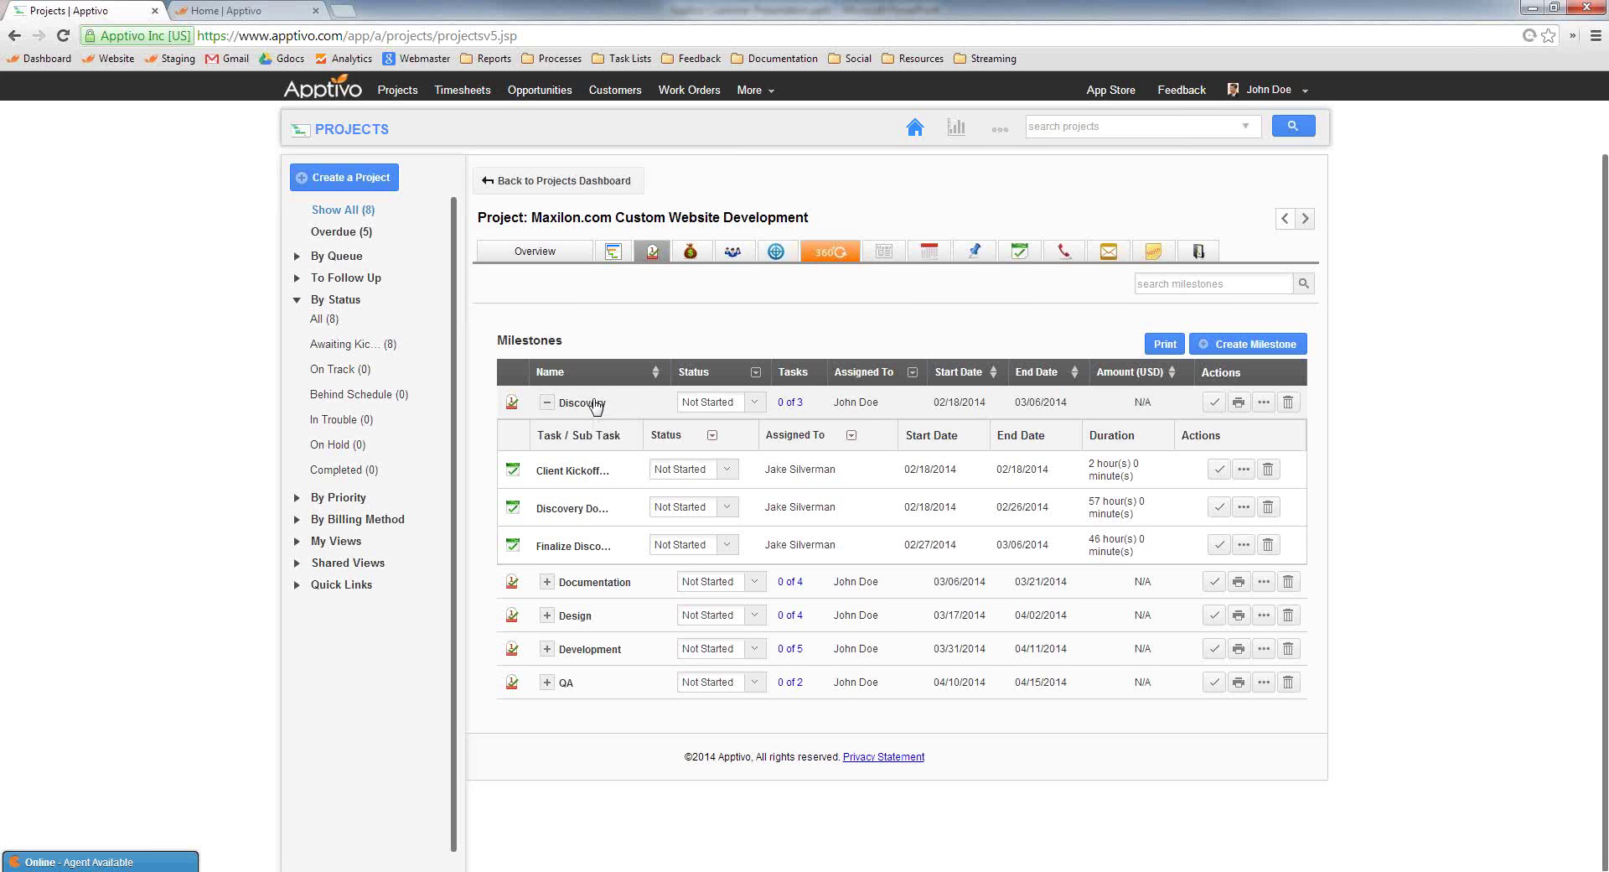
left_click(586, 403)
left_click(964, 290)
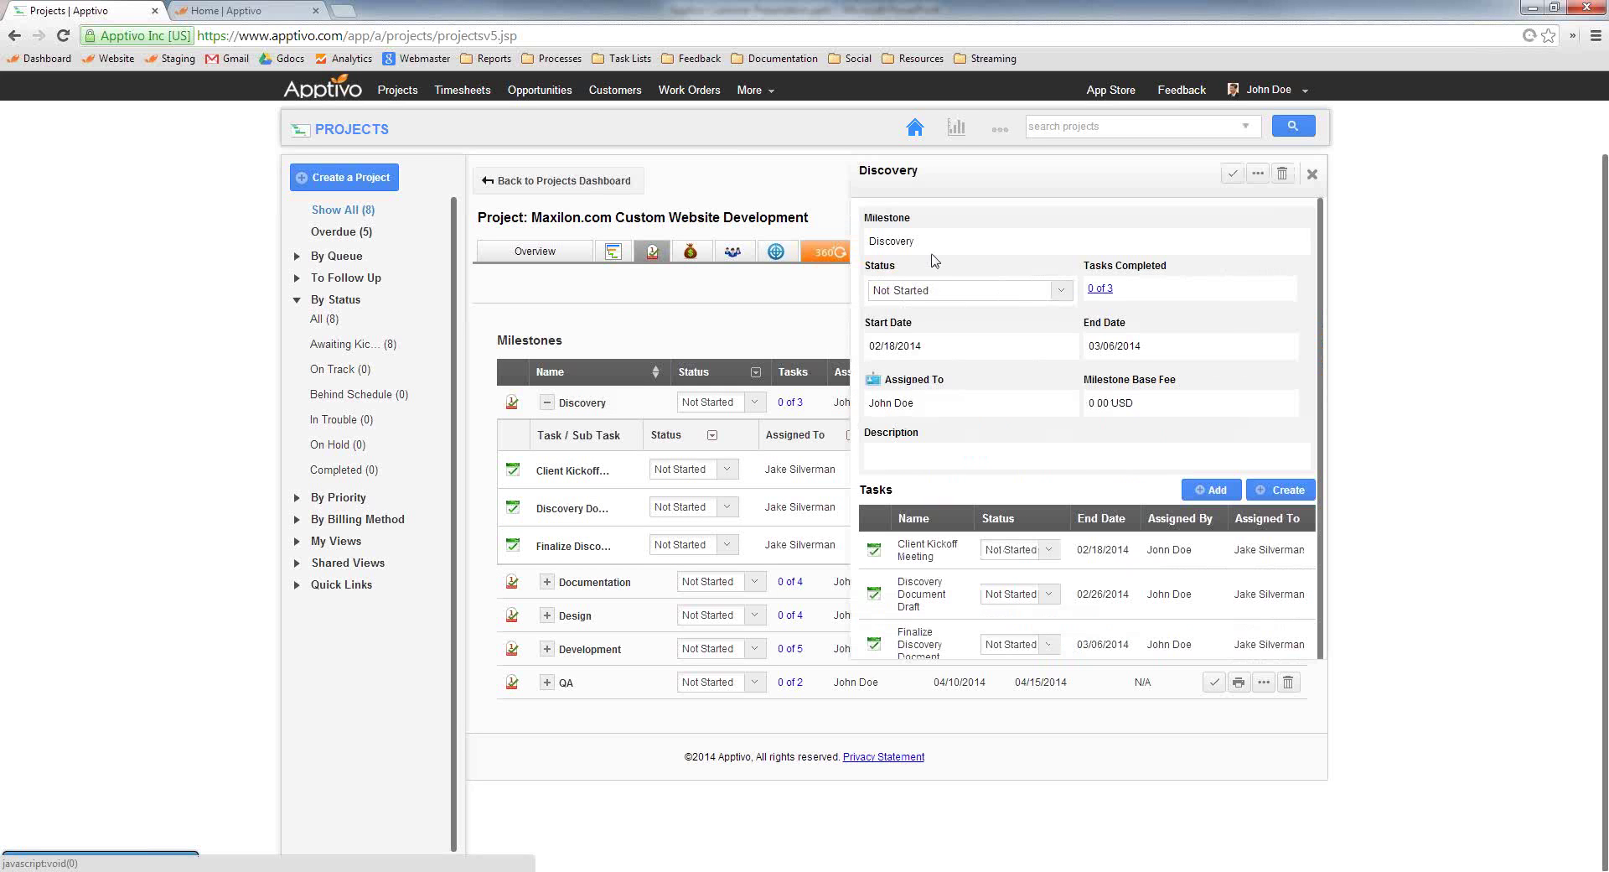
left_click(938, 290)
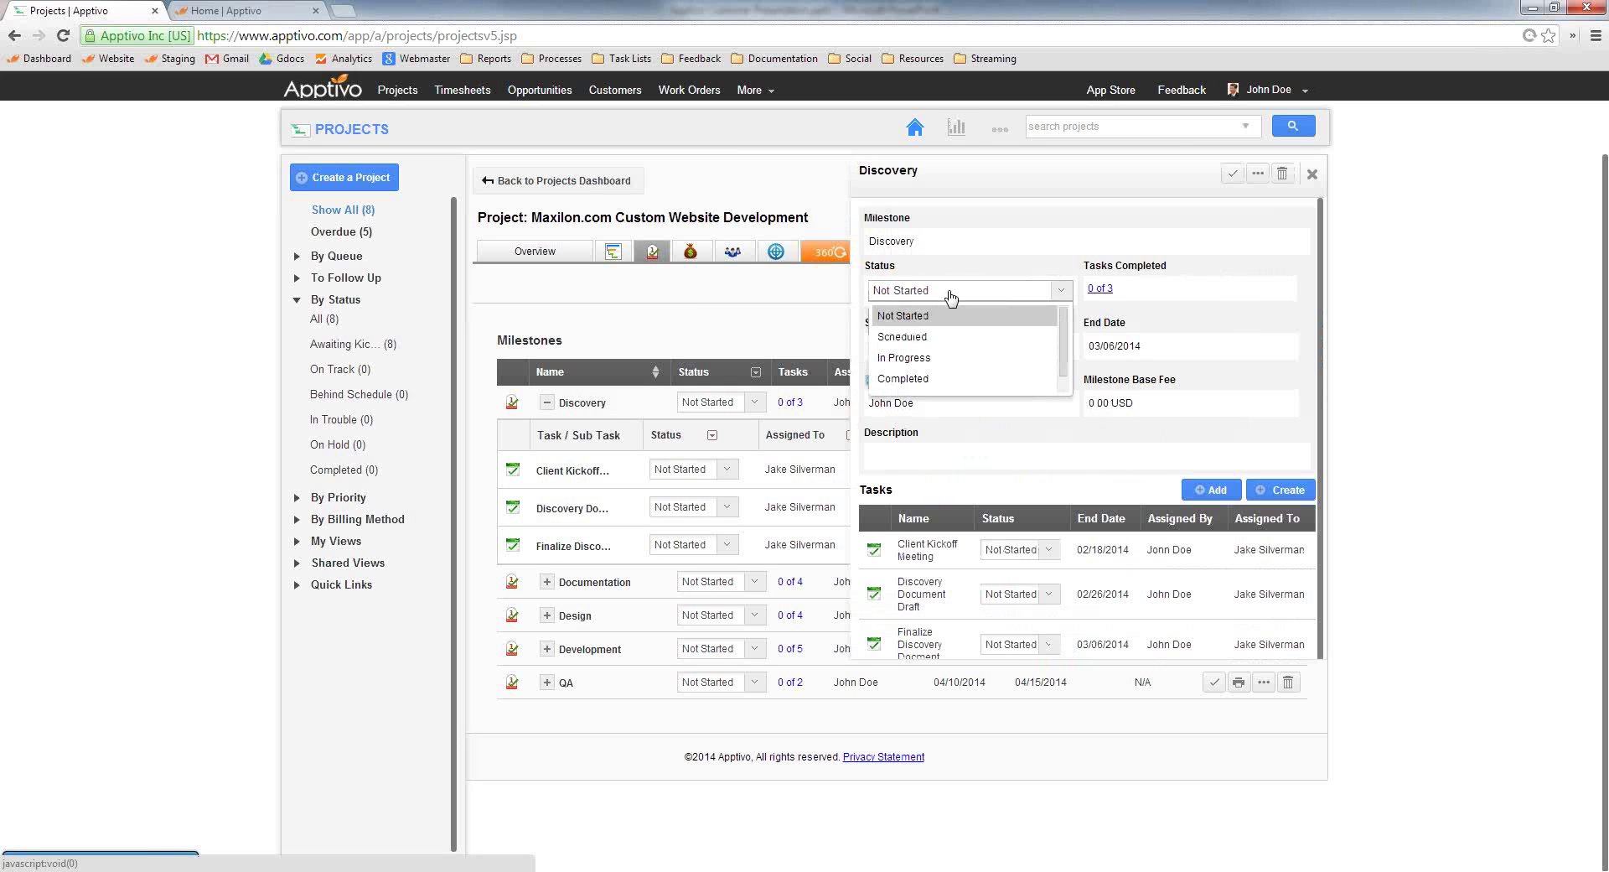
left_click(920, 359)
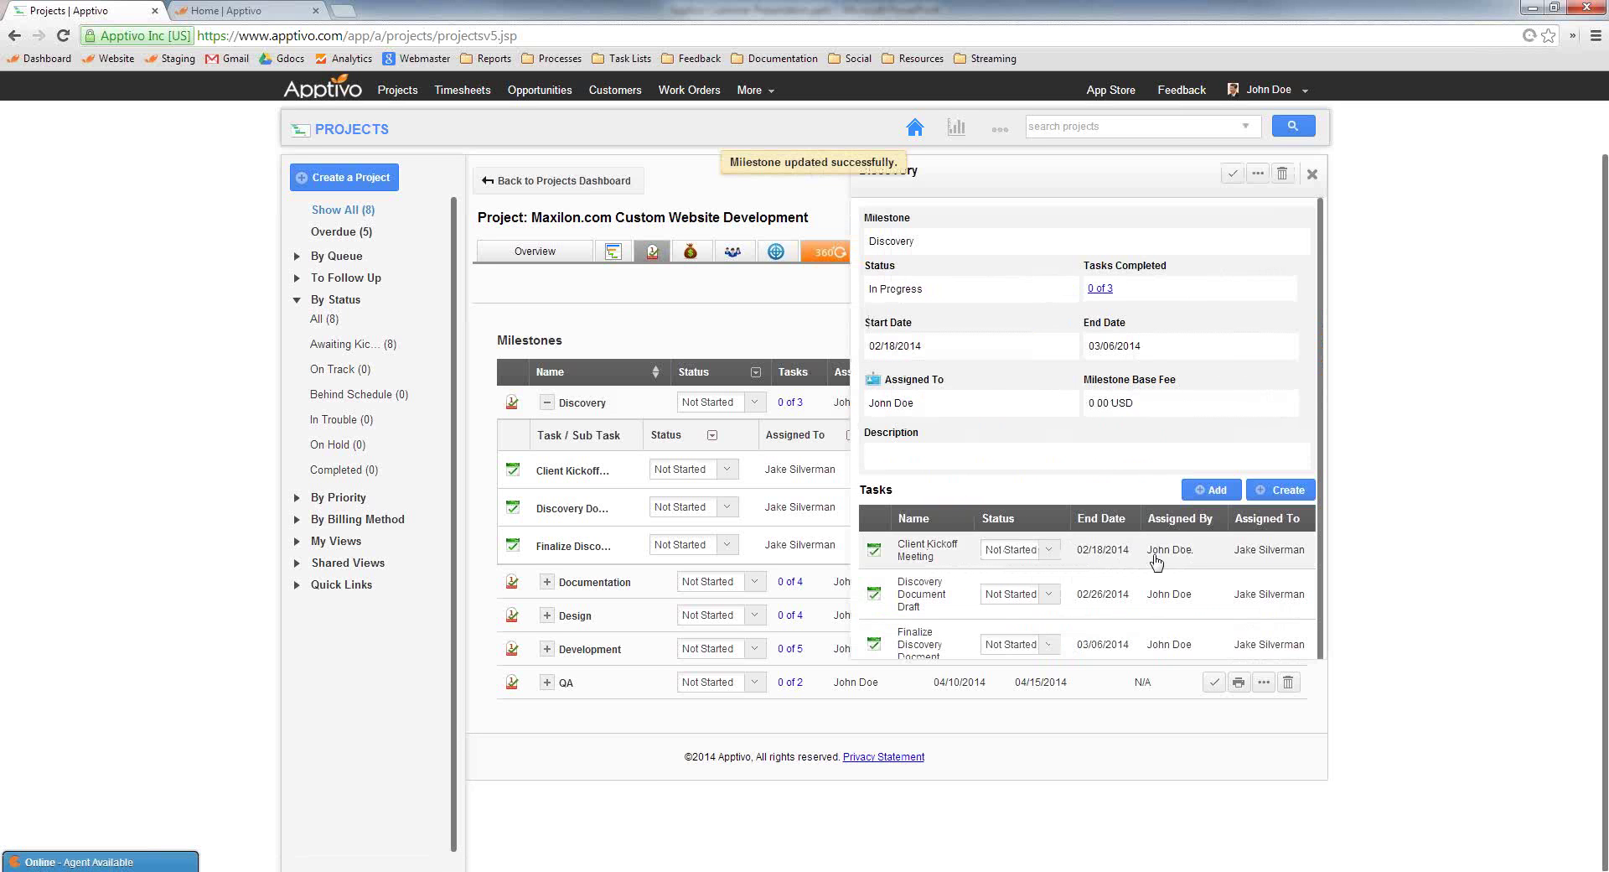
left_click(1312, 175)
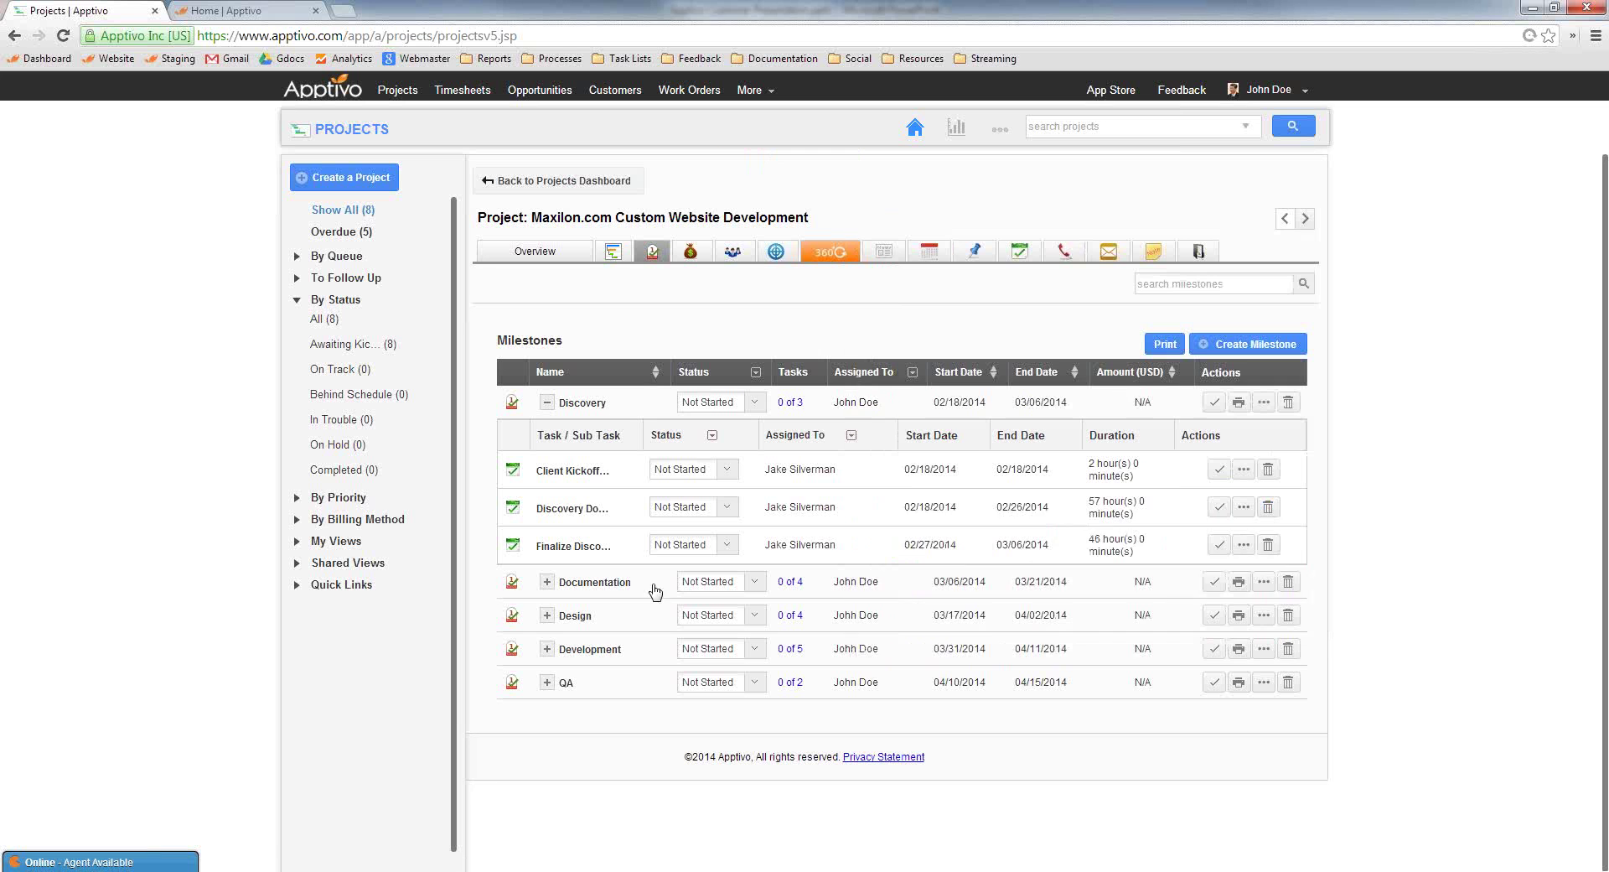
Expand the Documentation milestone and open Finalize Project Plan's full View Task page
left_click(547, 582)
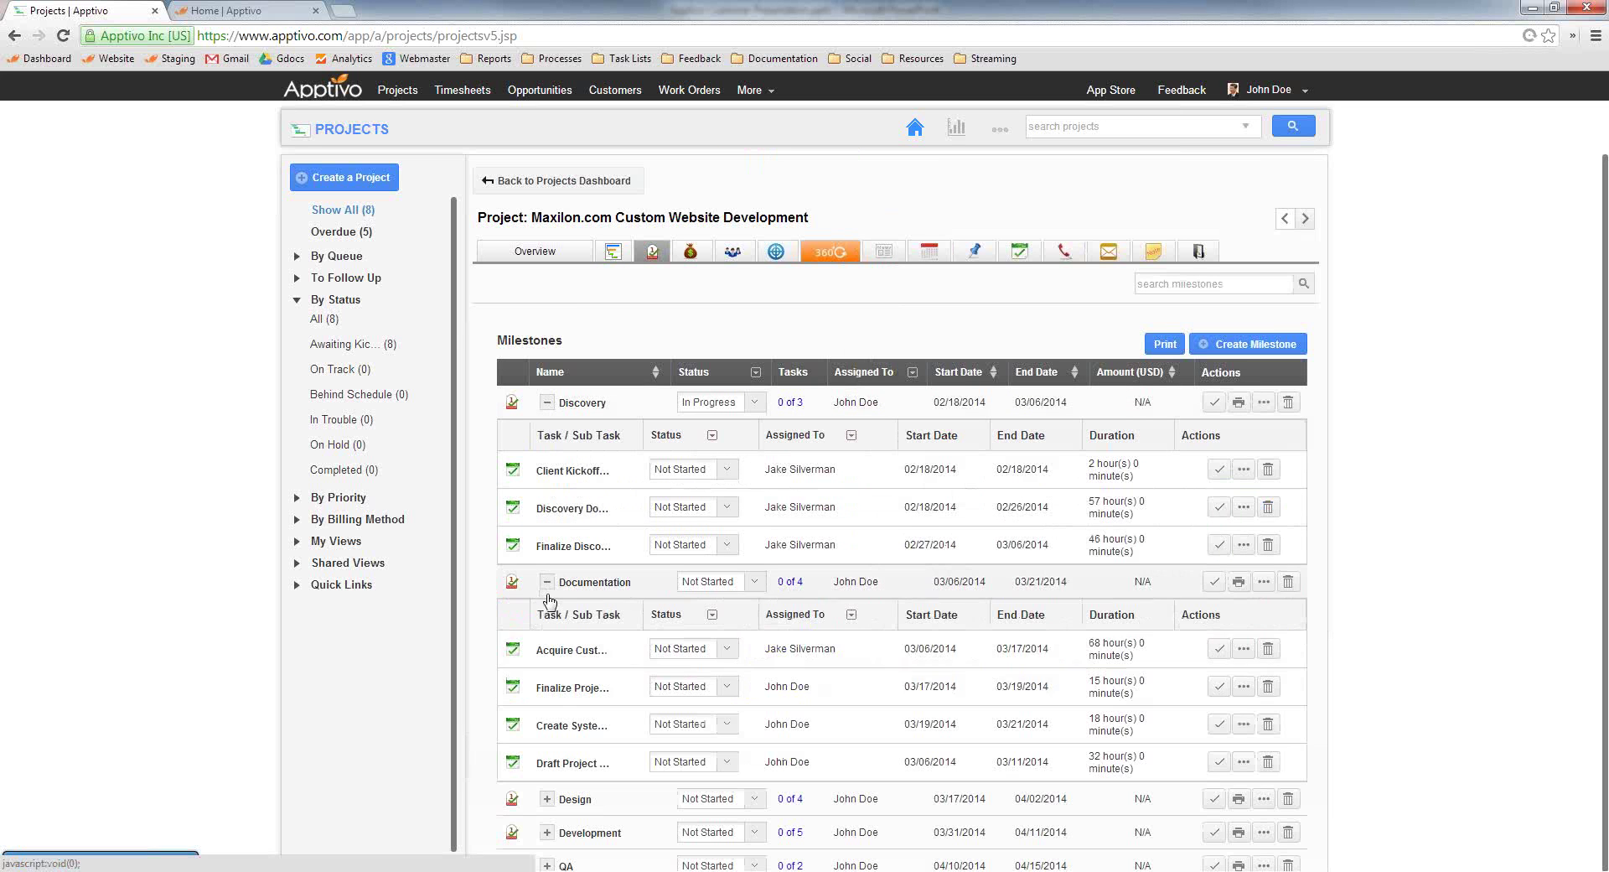
left_click(571, 689)
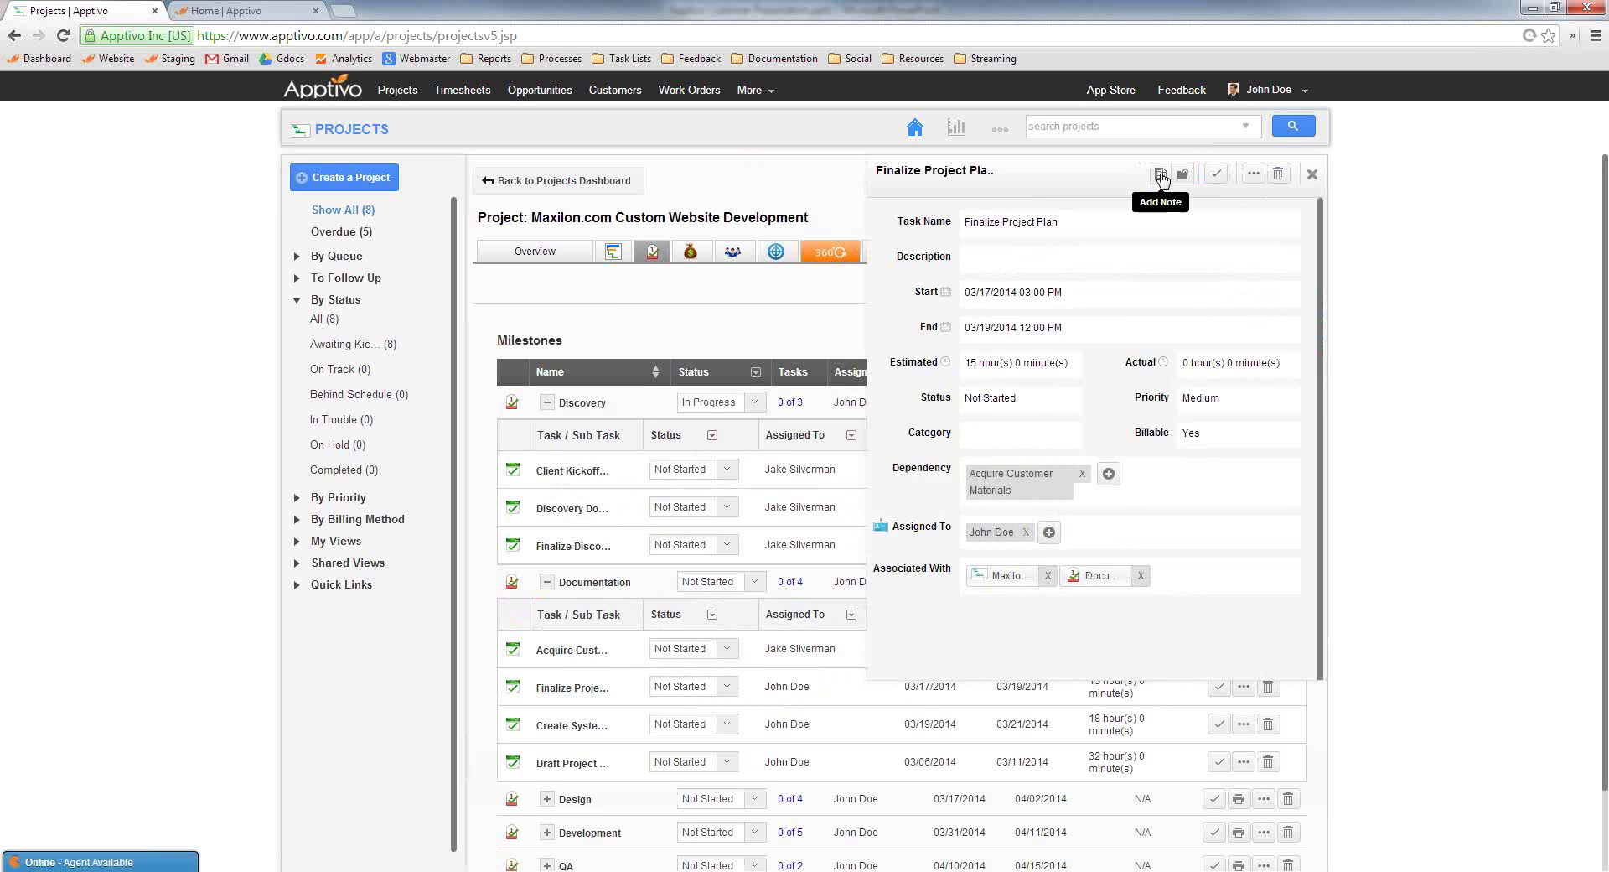
left_click(1255, 174)
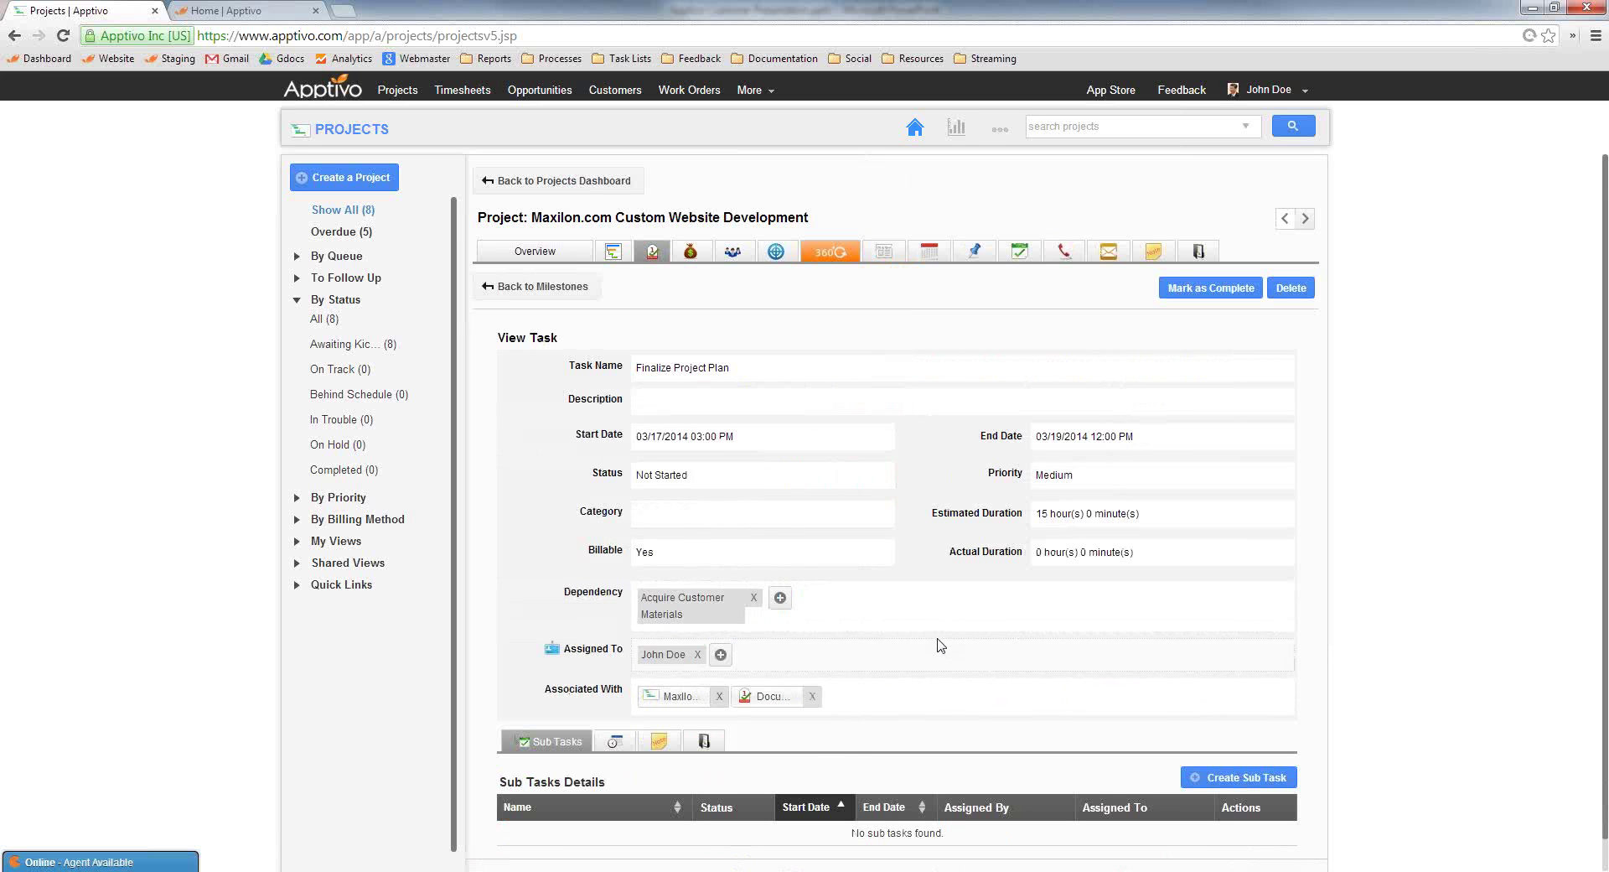
scroll(939, 641, "down", 1)
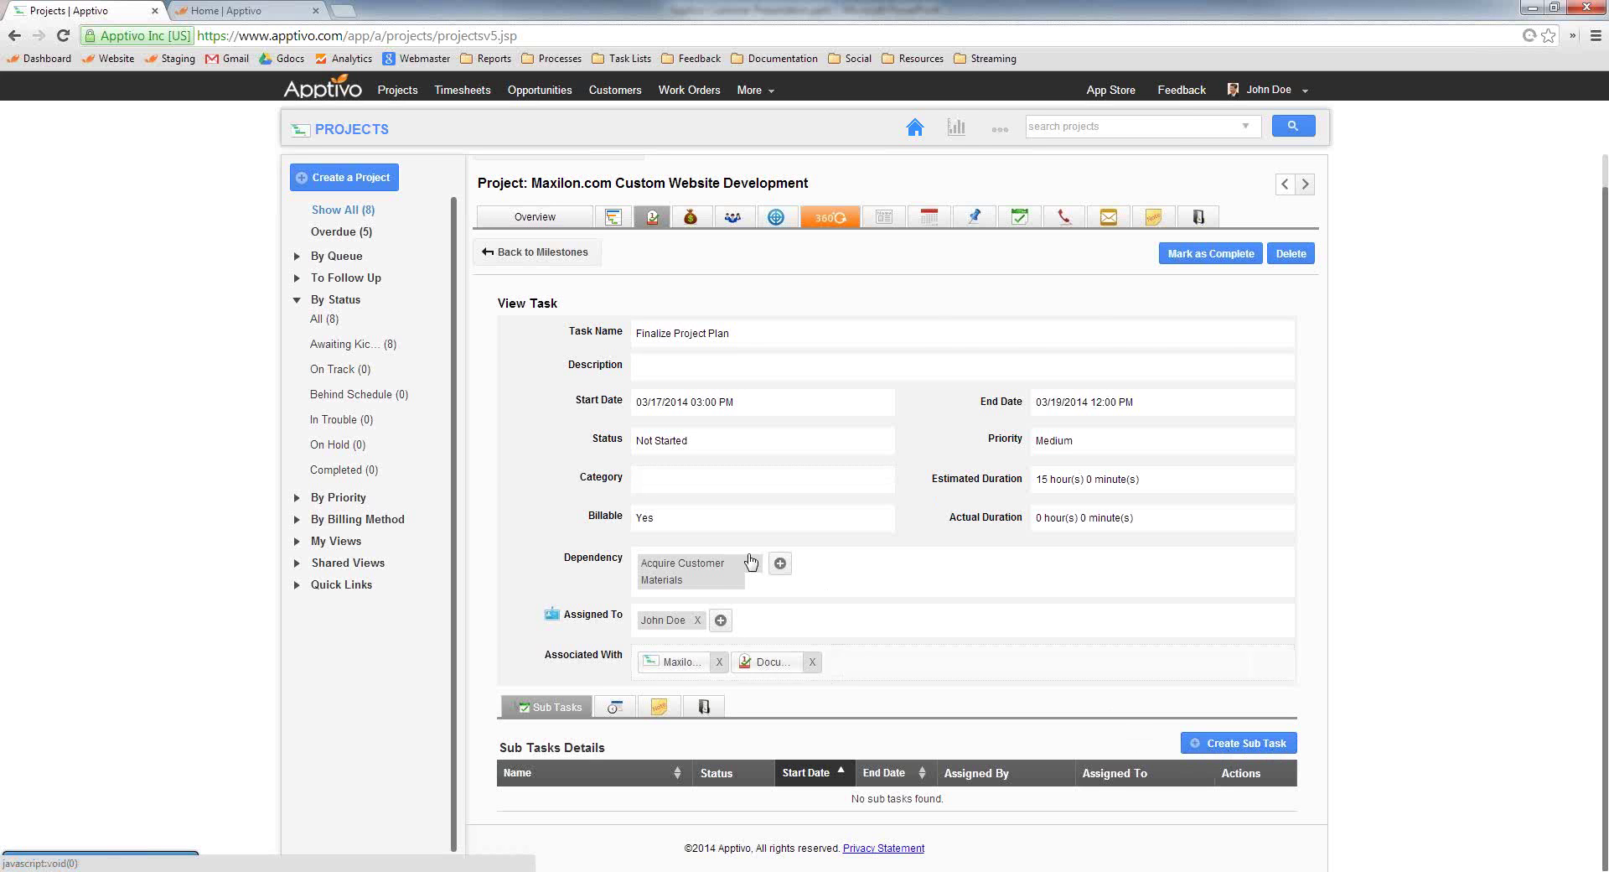
Create a sub task named 'get project plan approval' under Finalize Project Plan
left_click(694, 362)
key("ctrl+a")
type("get project plan ap")
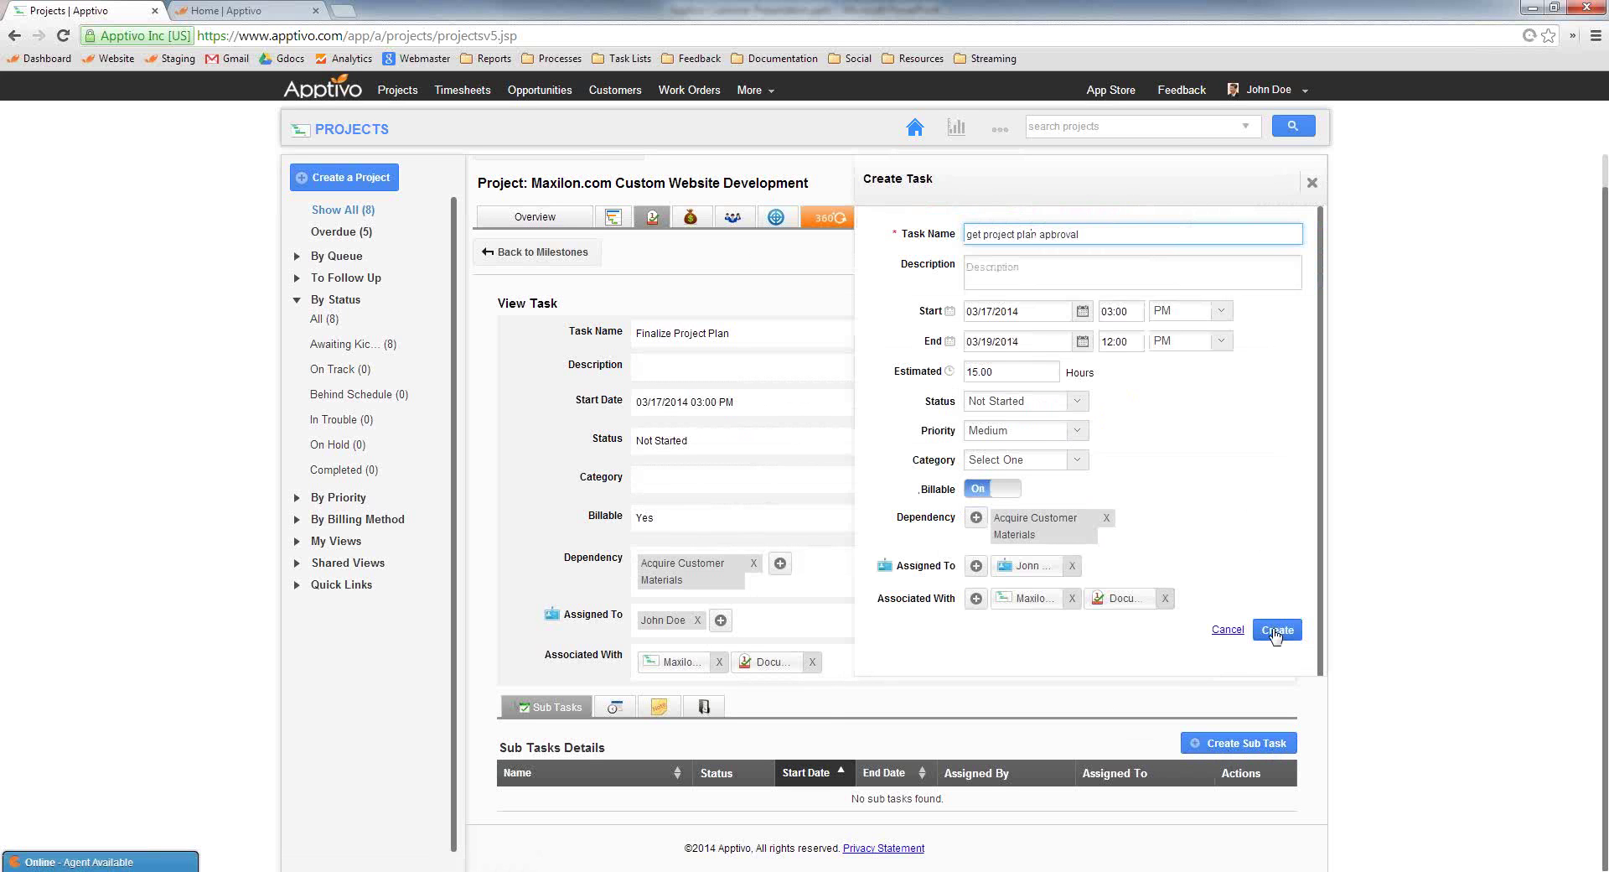
left_click(1277, 630)
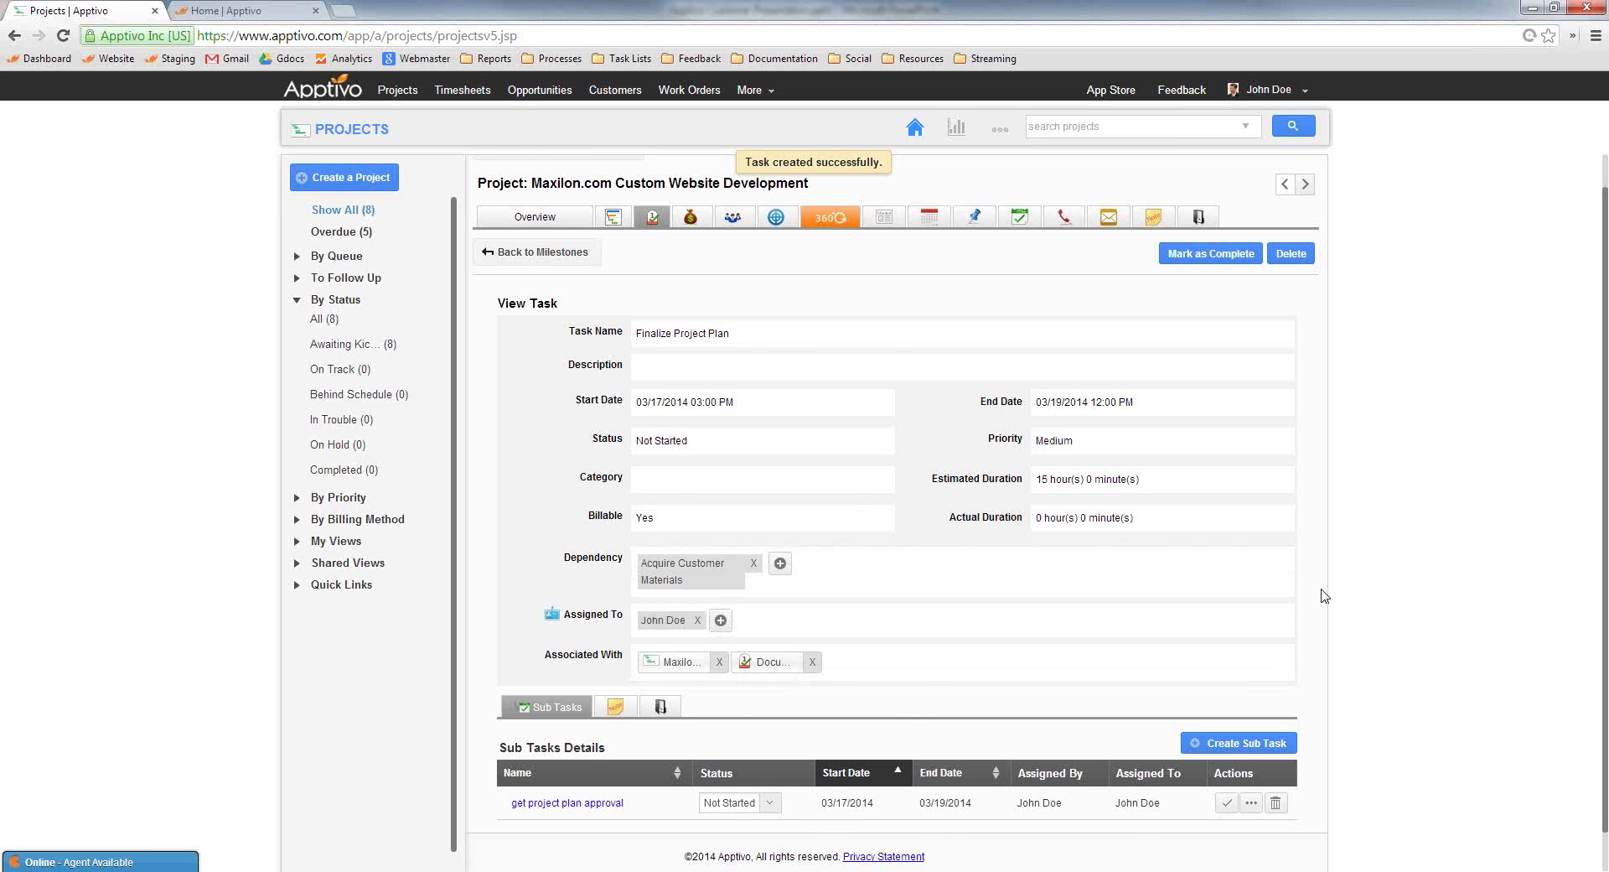
scroll(1397, 603, "up", 1)
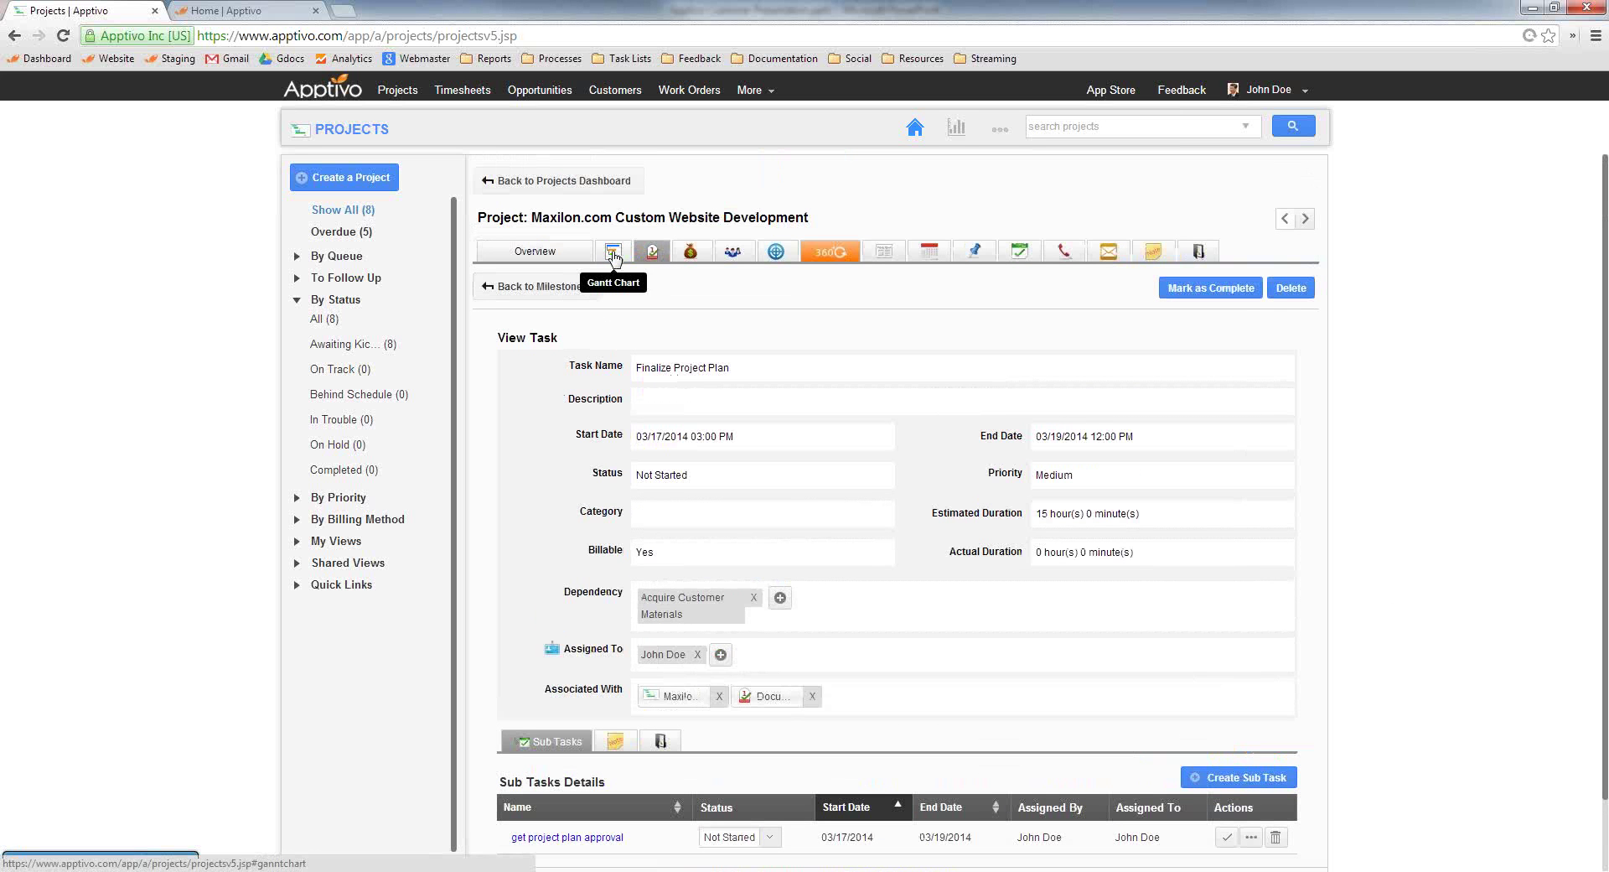
Review the Maxilon.com project's Milestones, Budget, Team and Scope tabs
left_click(648, 251)
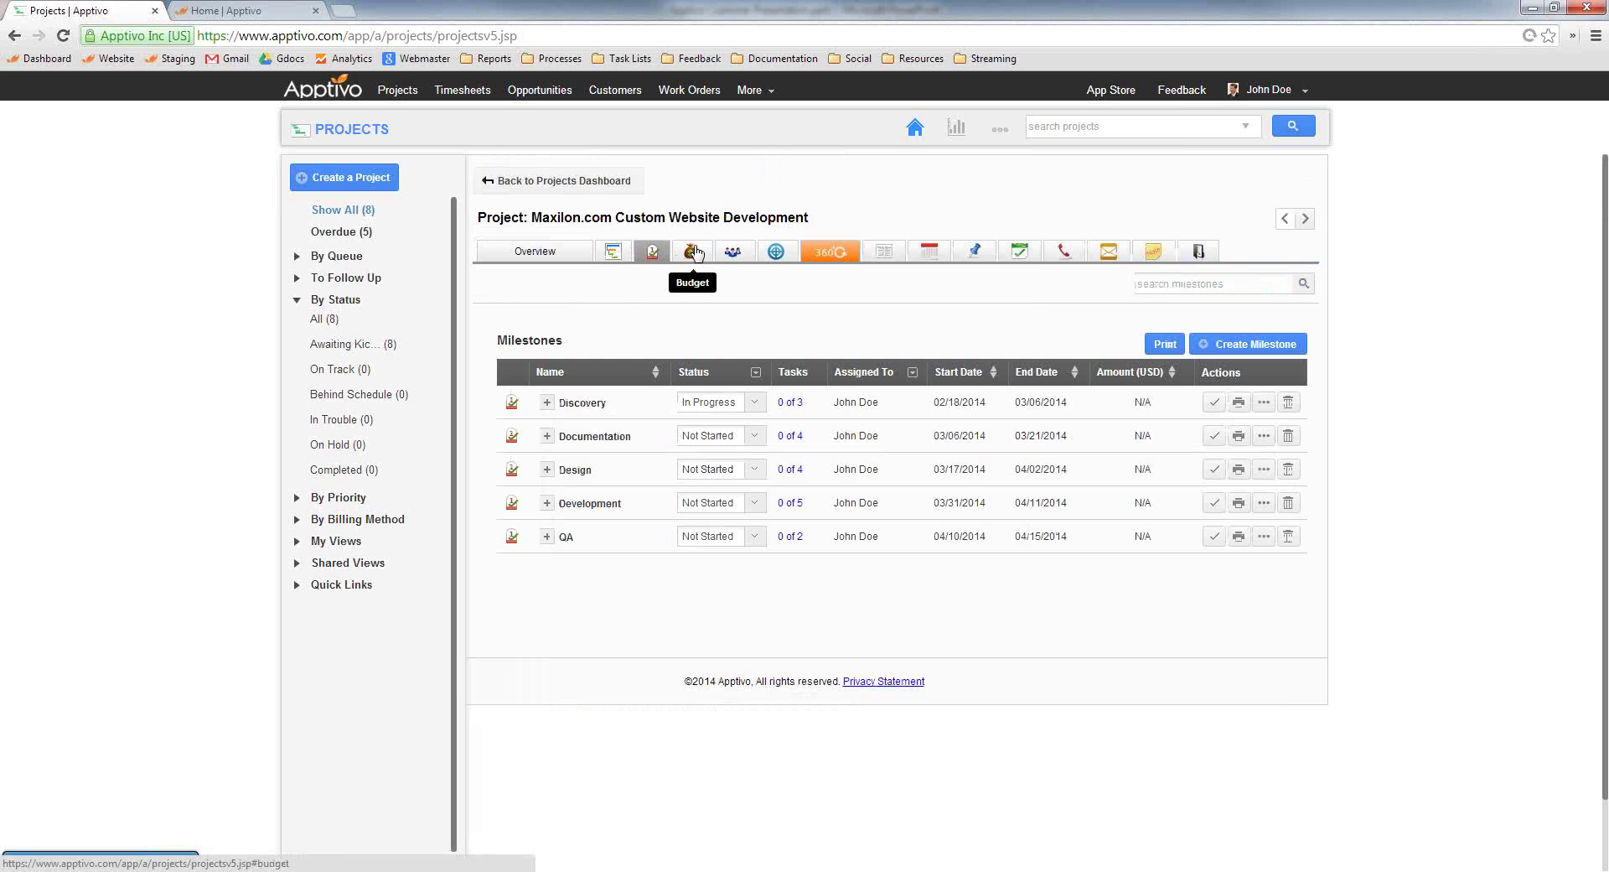
left_click(690, 252)
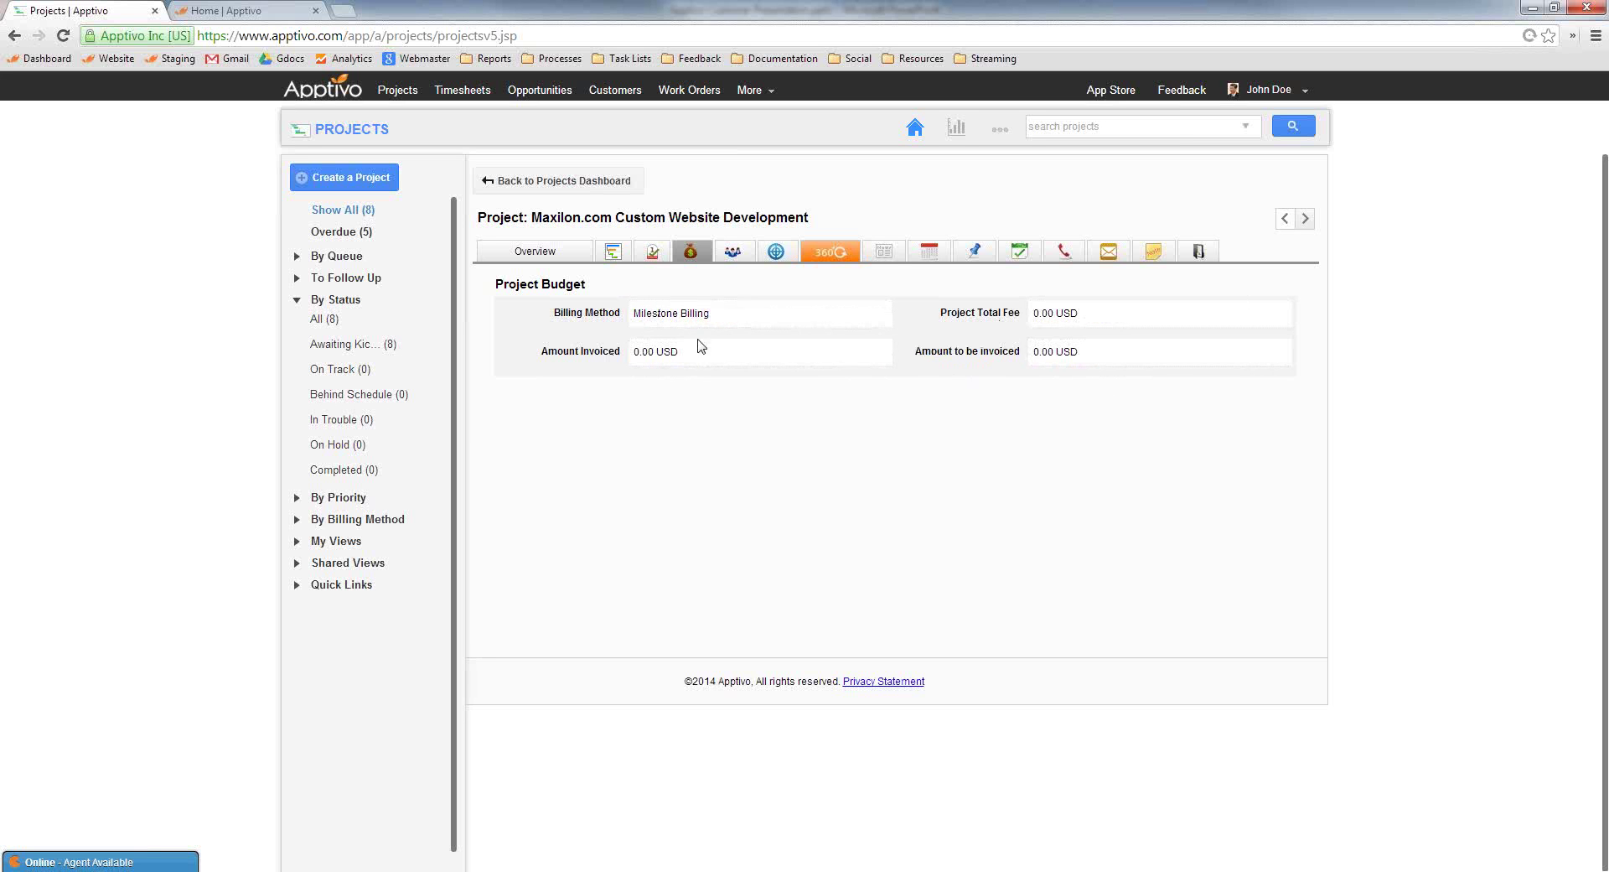
left_click(756, 254)
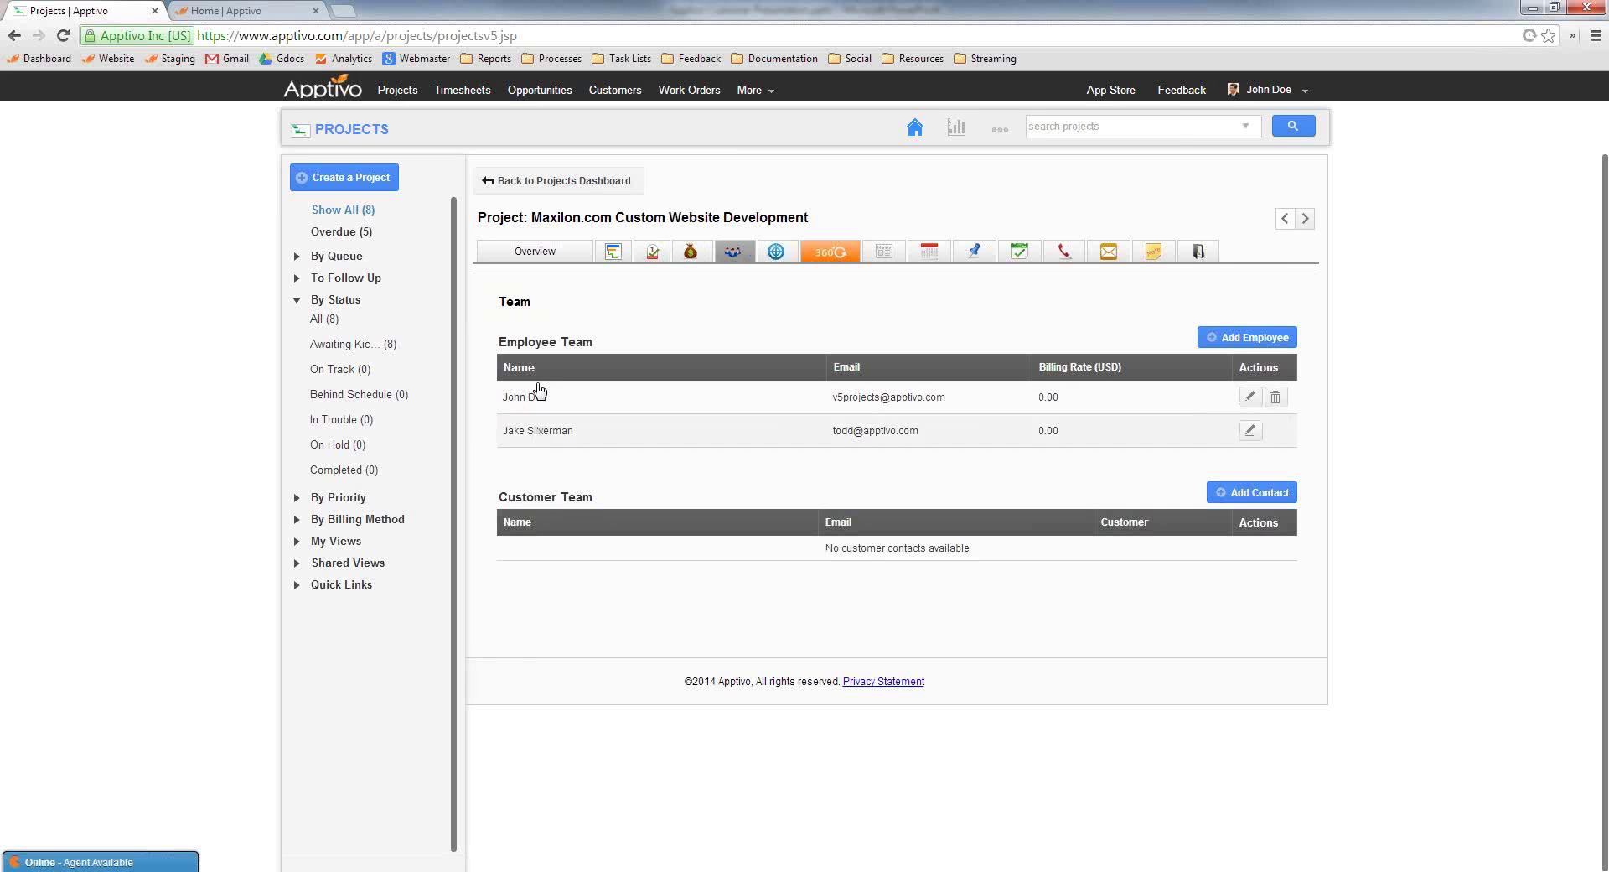
left_click(778, 252)
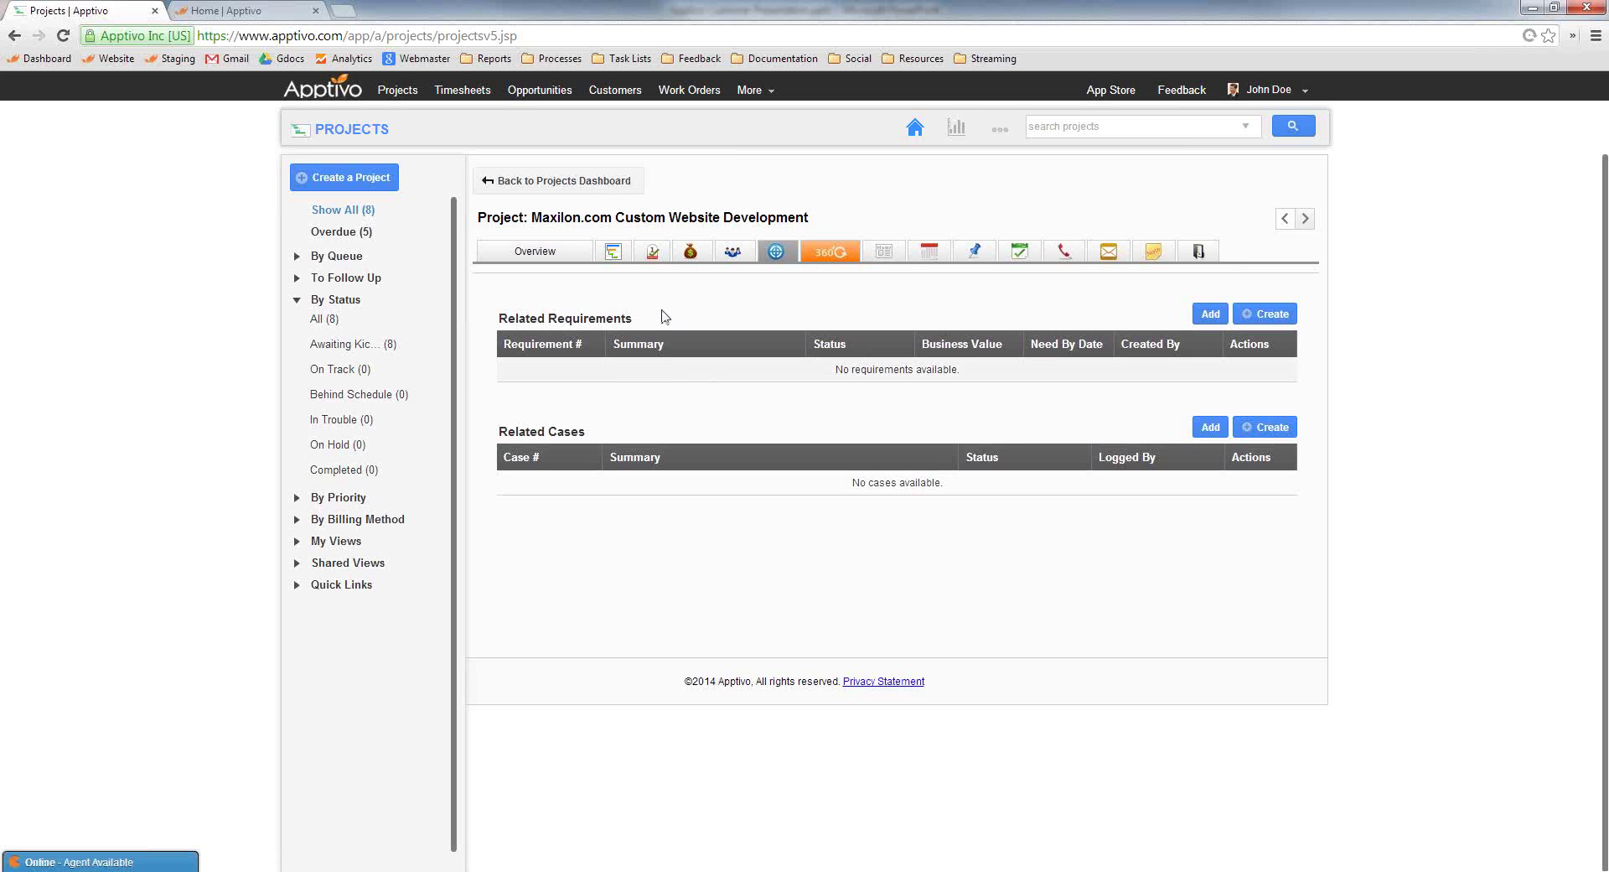
Open the project's 360° View and check its record types, keeping Invoices selected
left_click(832, 257)
left_click(538, 337)
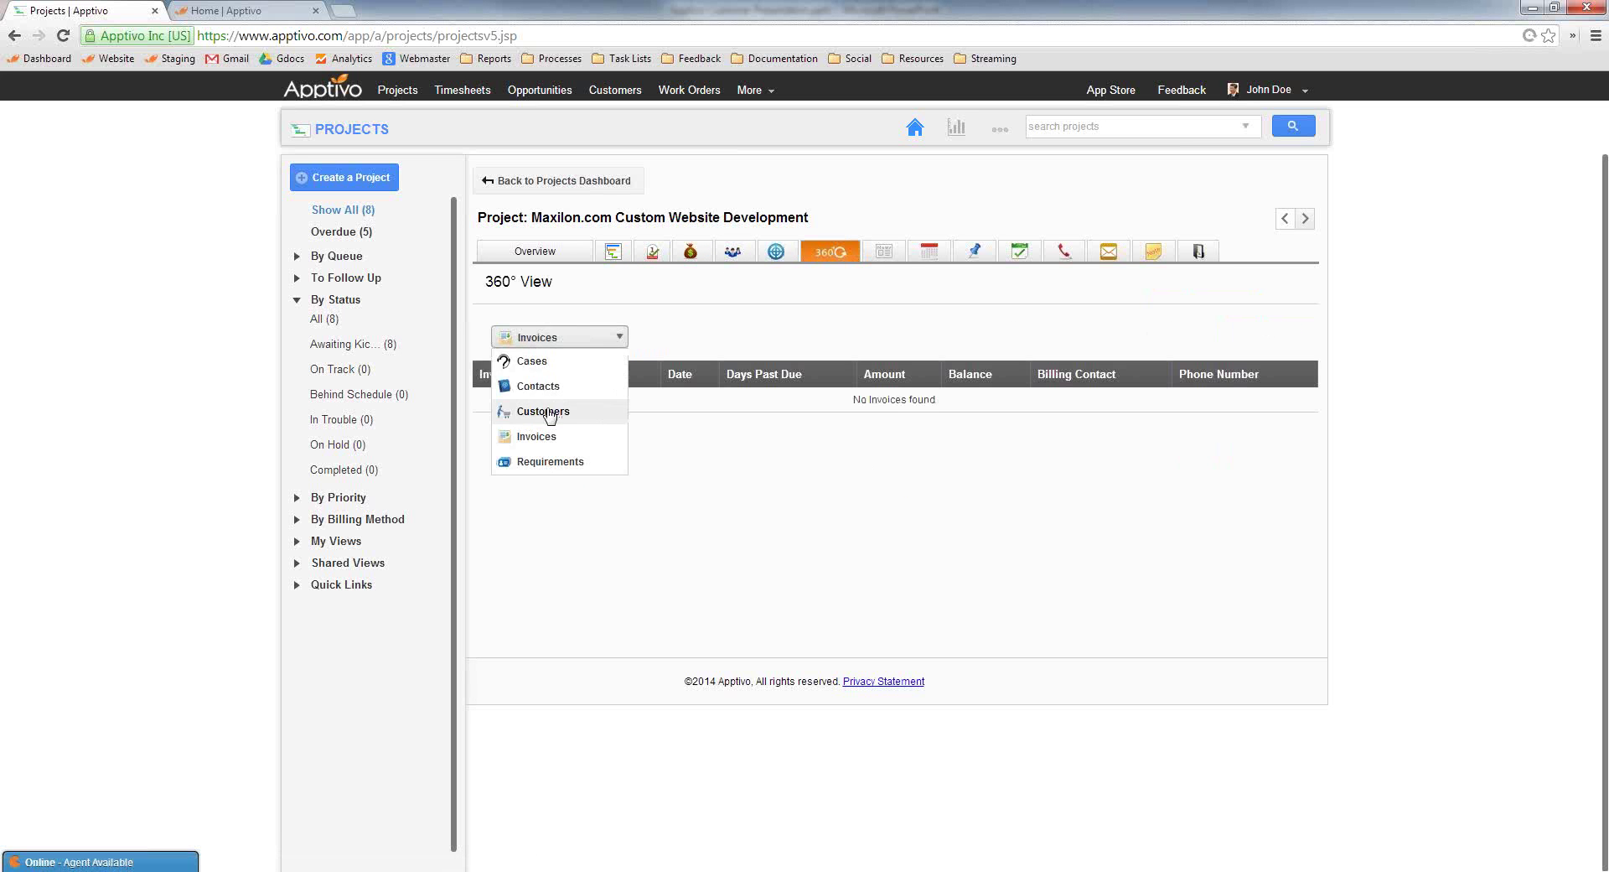
left_click(744, 316)
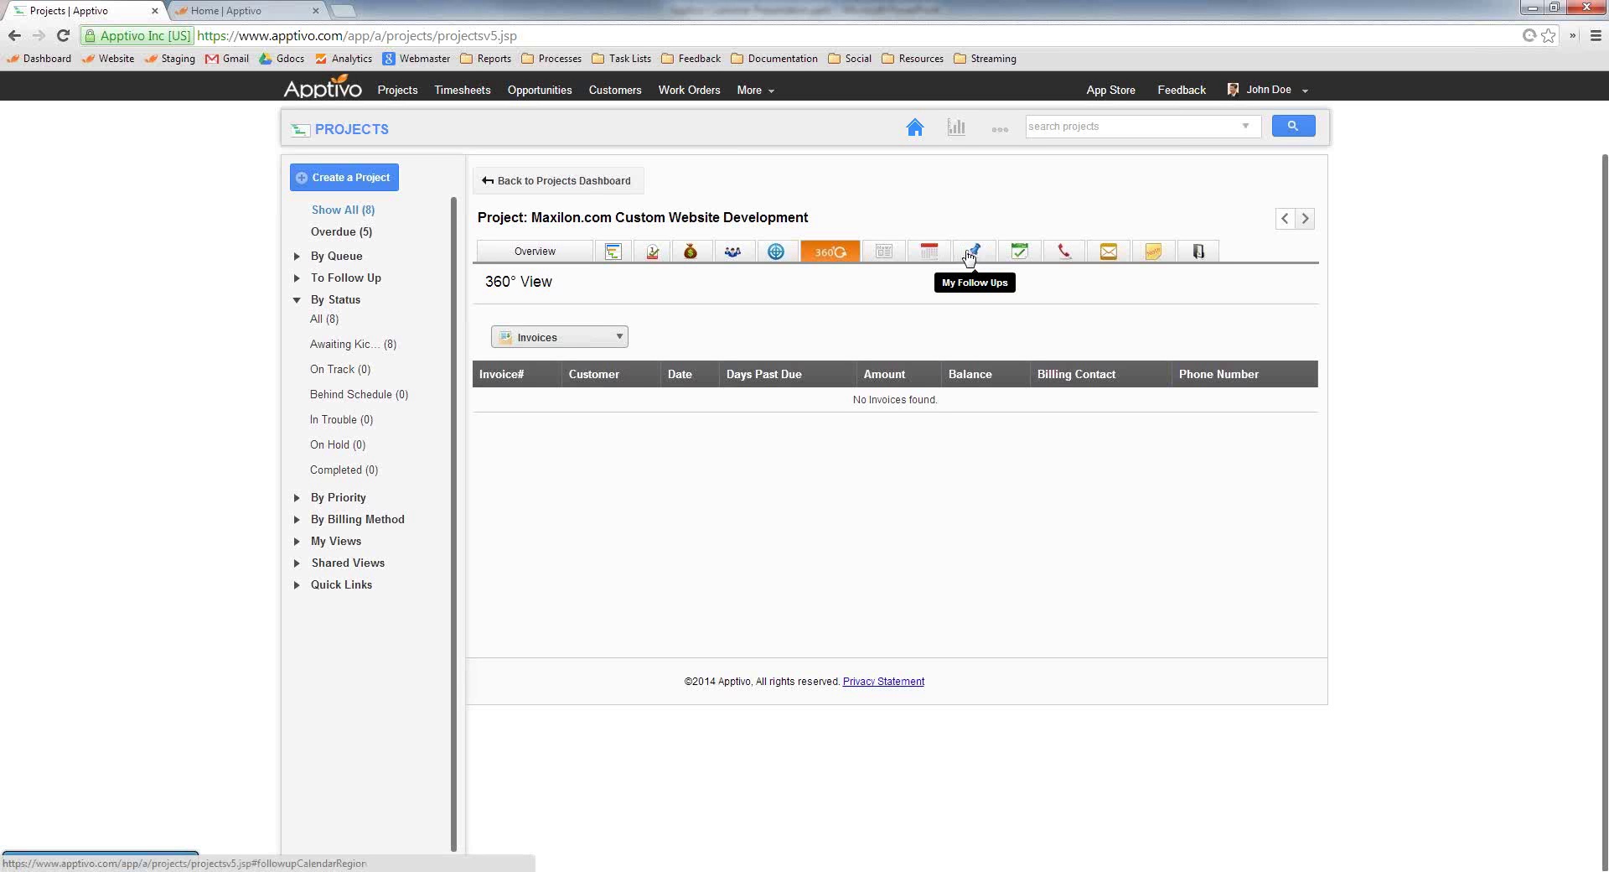
Browse the project's Tasks and Emails, start a new email, then view its Documents
left_click(1021, 253)
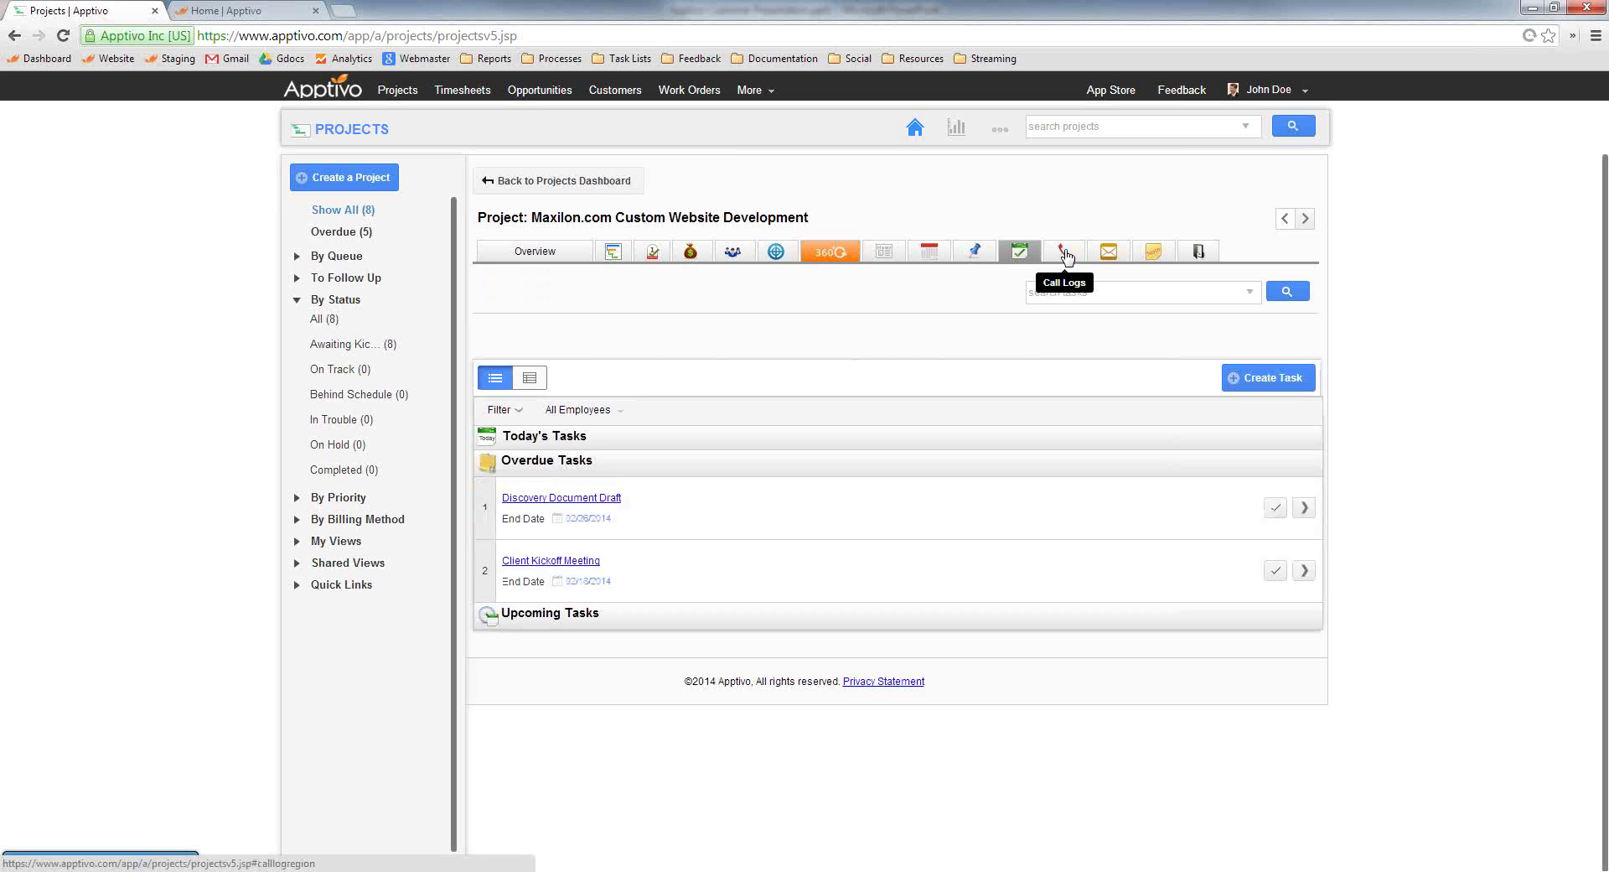
left_click(1108, 252)
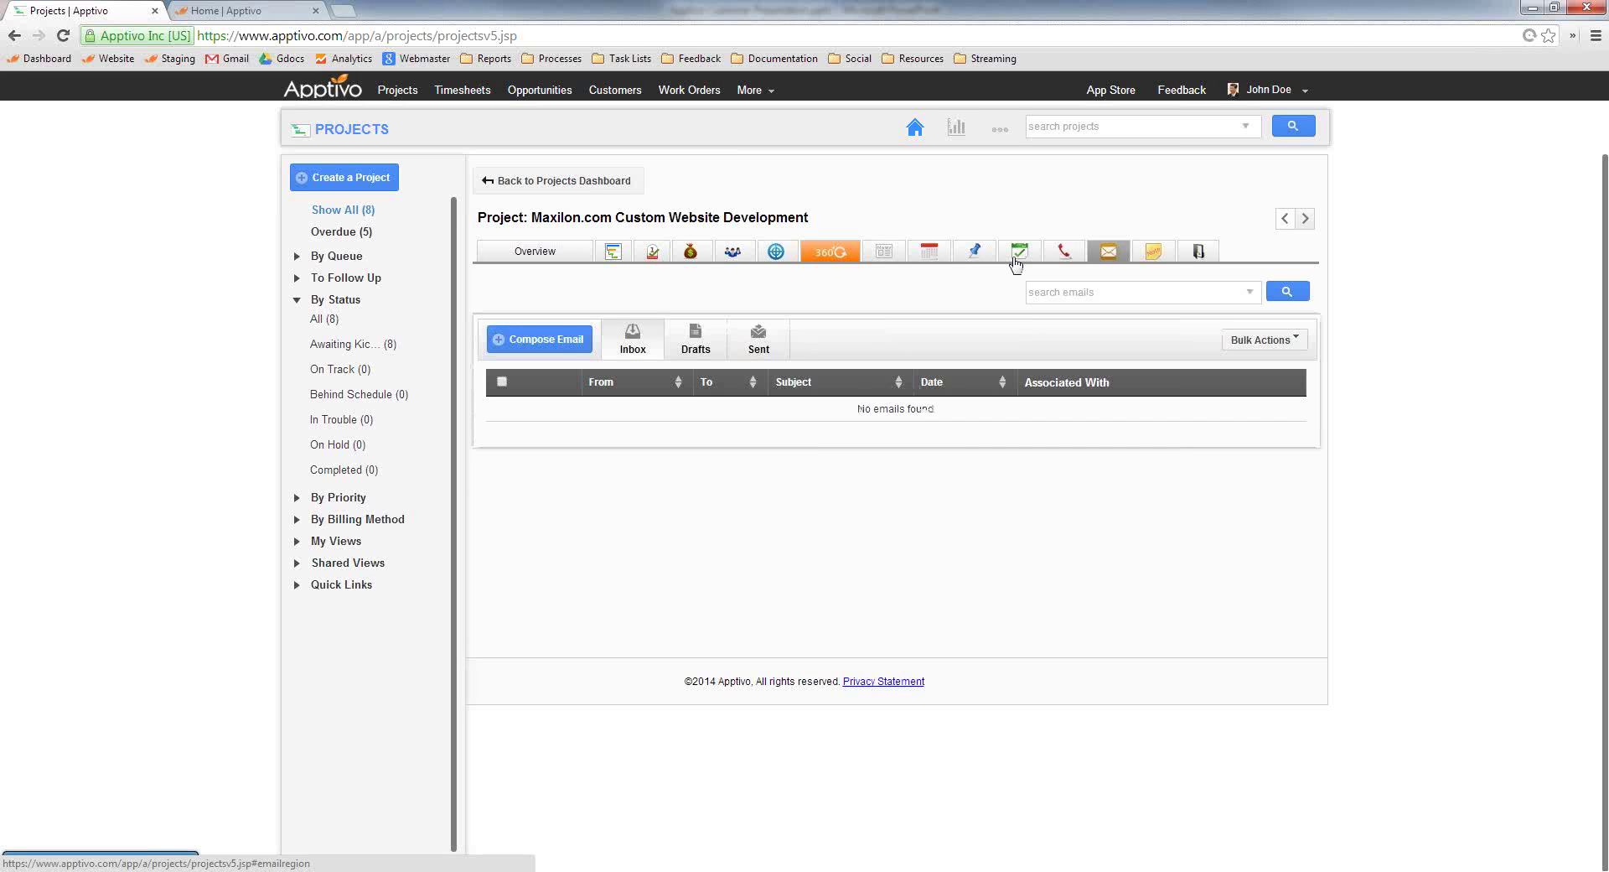
left_click(549, 346)
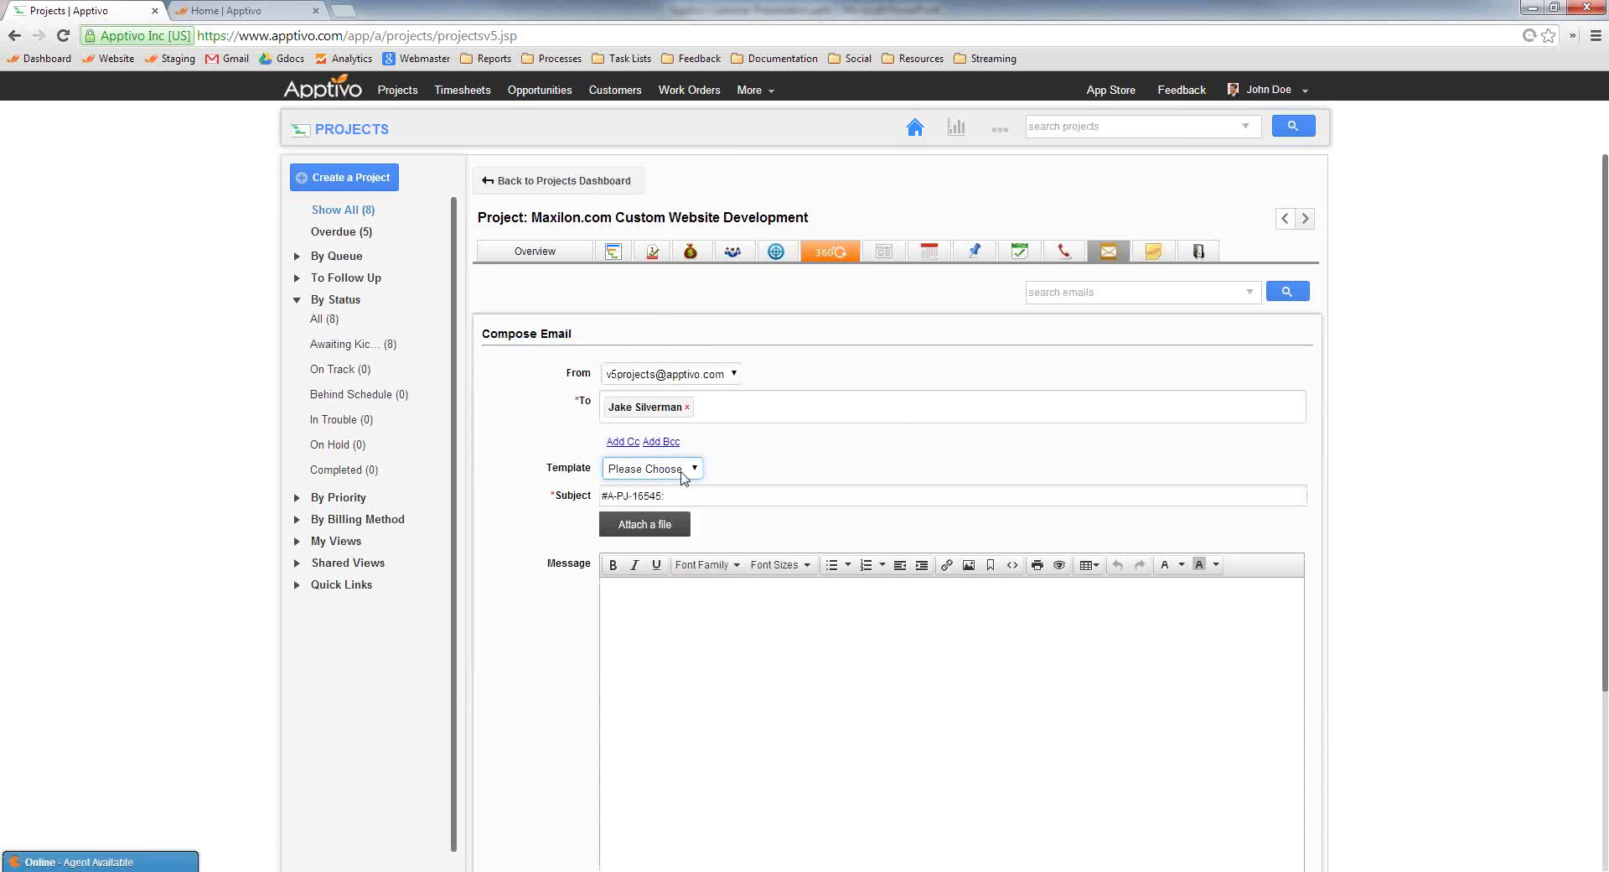
left_click(1198, 251)
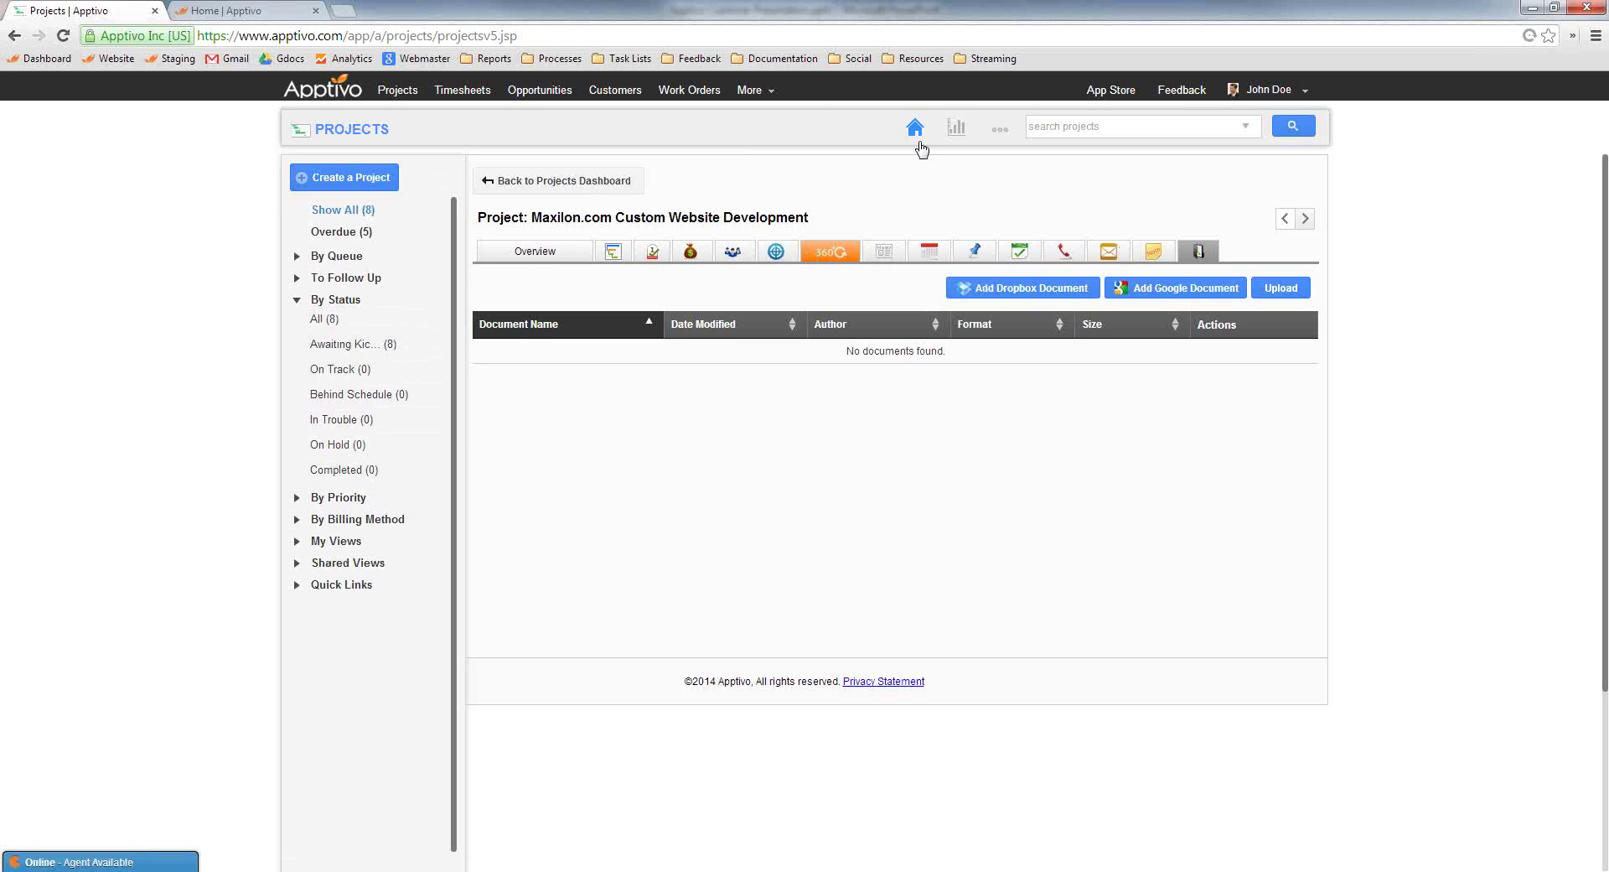
In Projects settings, set Follow Ups to Hide under Collaboration
left_click(999, 128)
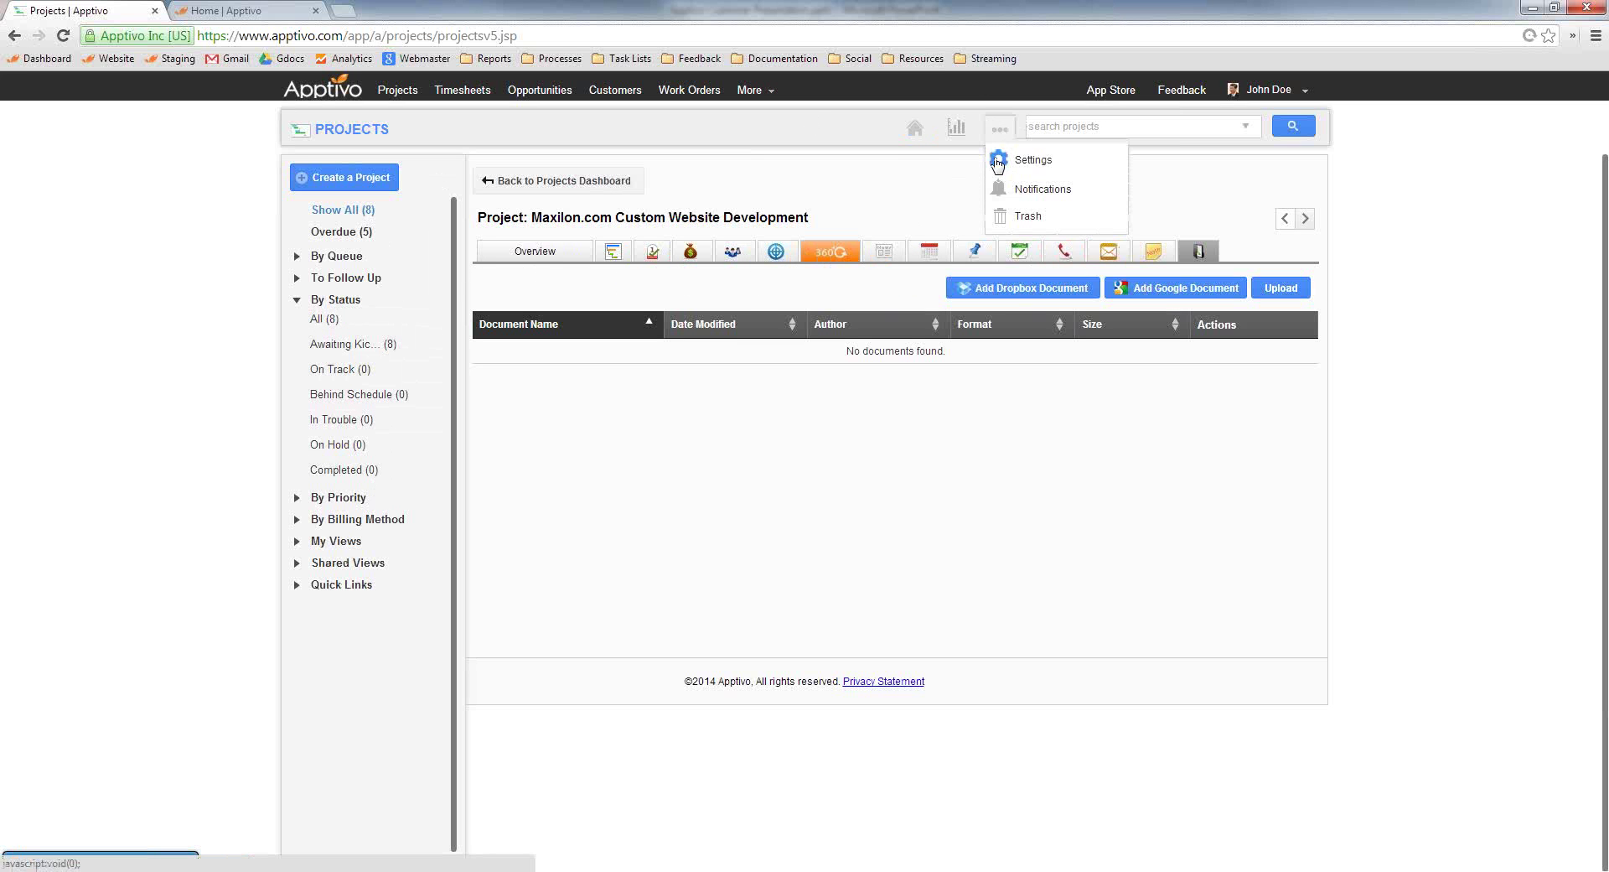
left_click(999, 161)
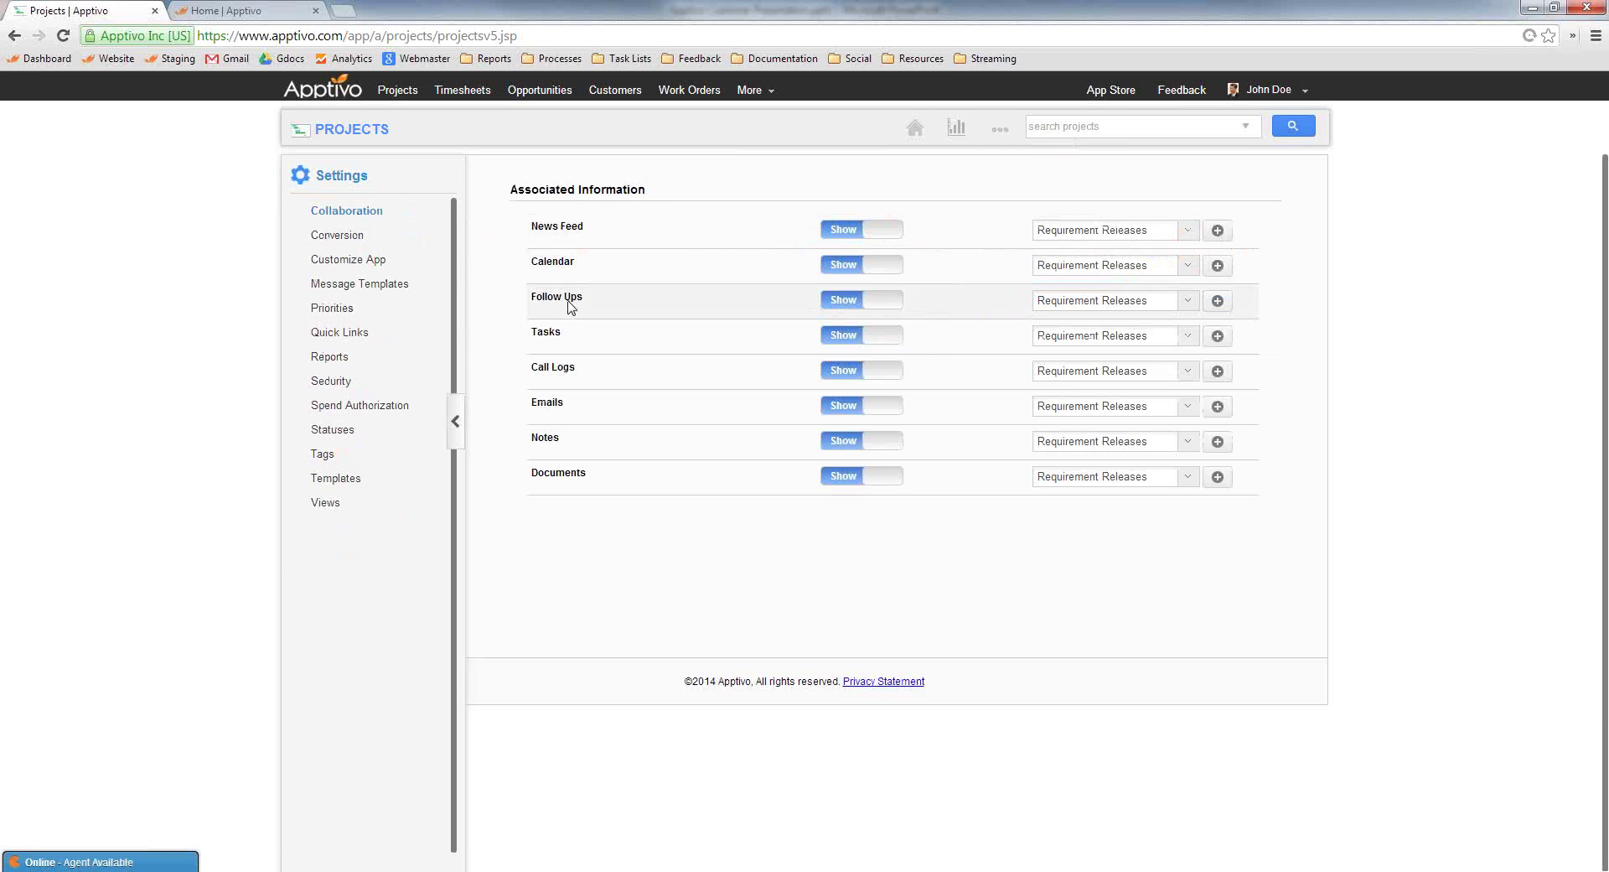
left_click_drag(536, 299, 587, 304)
left_click(821, 303)
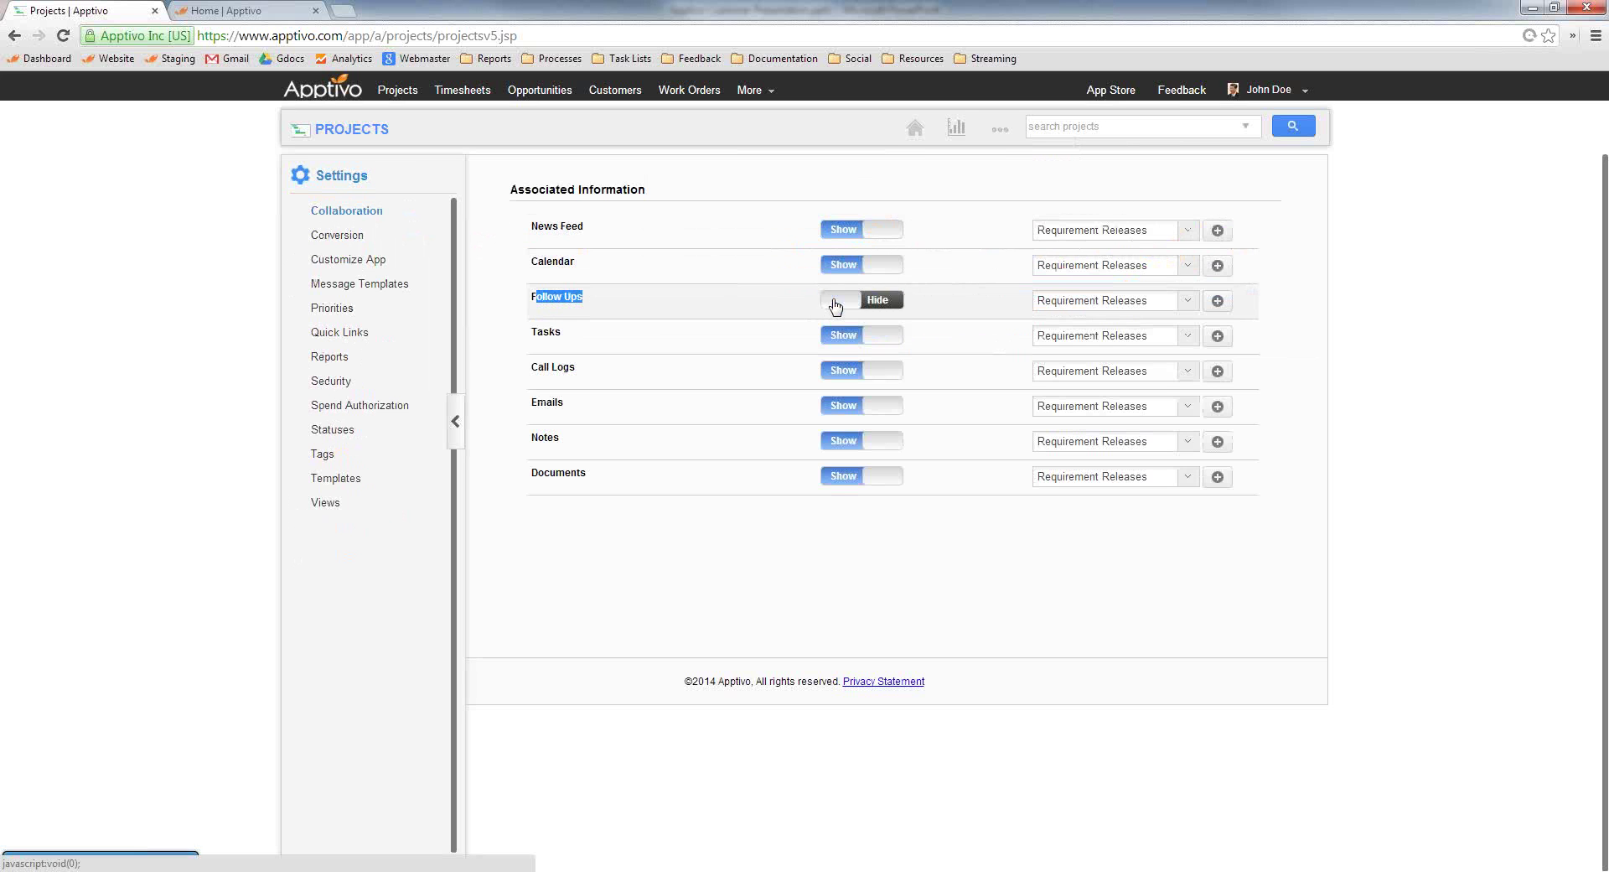
left_click(639, 560)
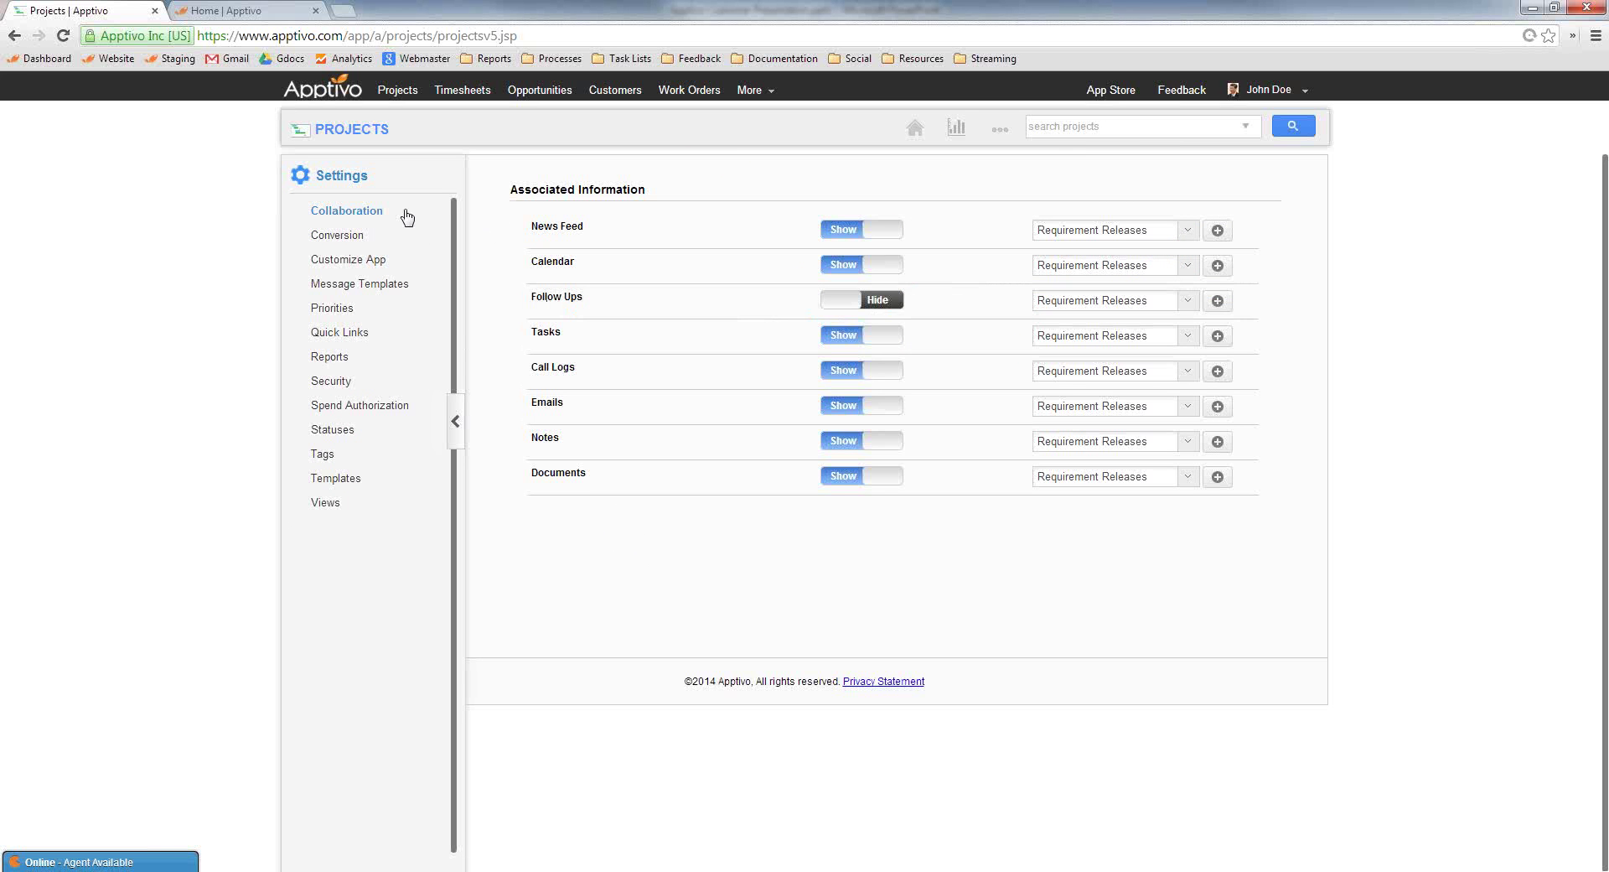
Turn off the By Billing Method, Quick Links and By Priority views, moving By Priority below Shared Views
left_click(325, 505)
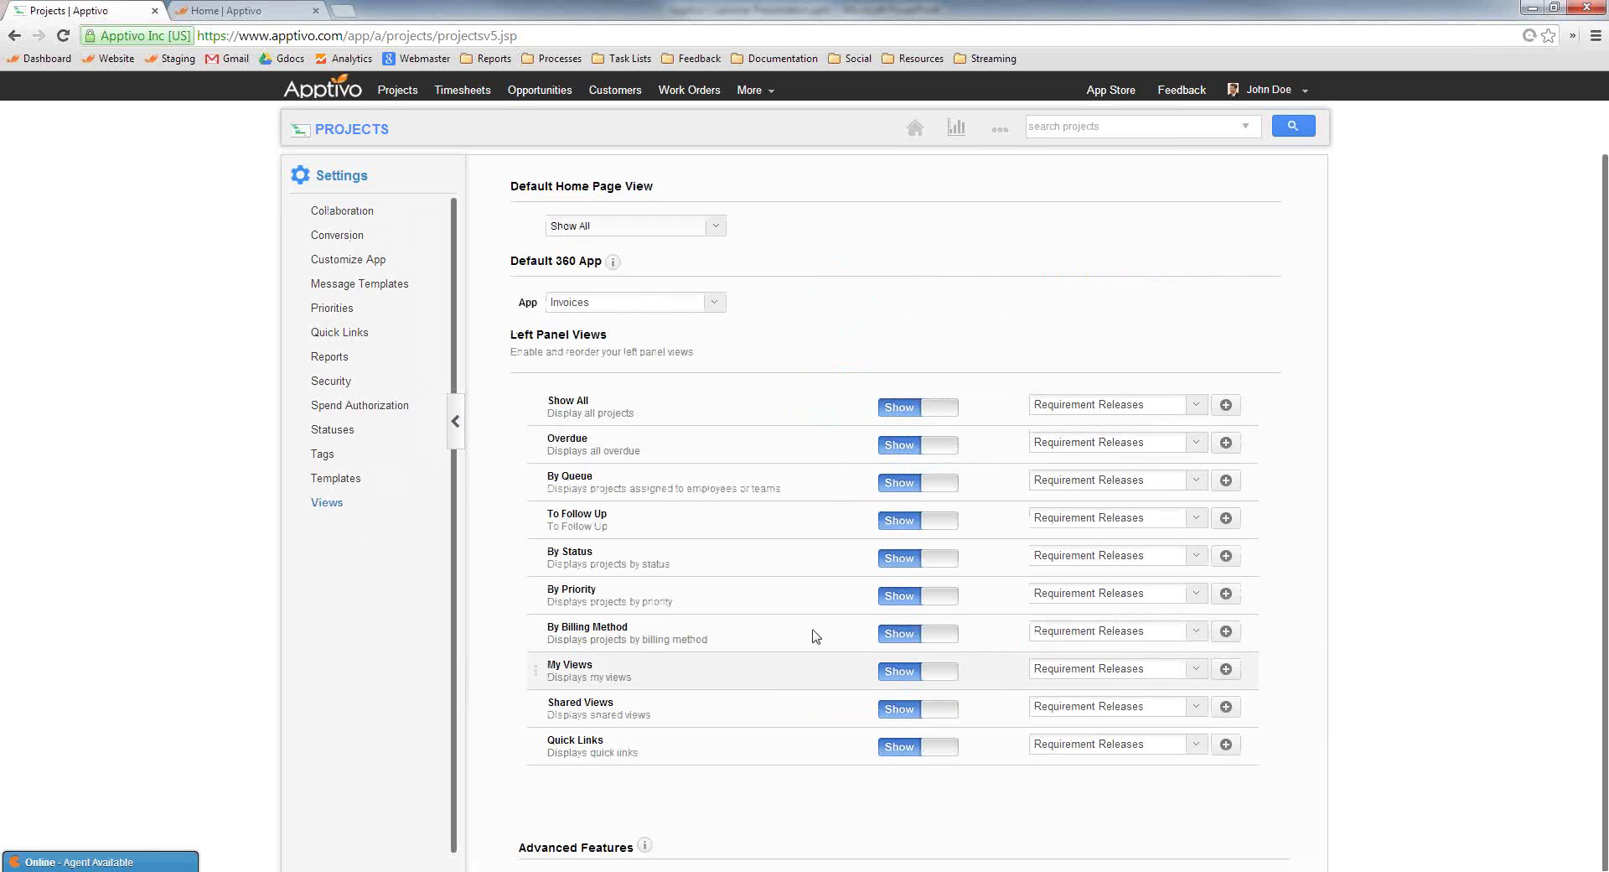
left_click(907, 637)
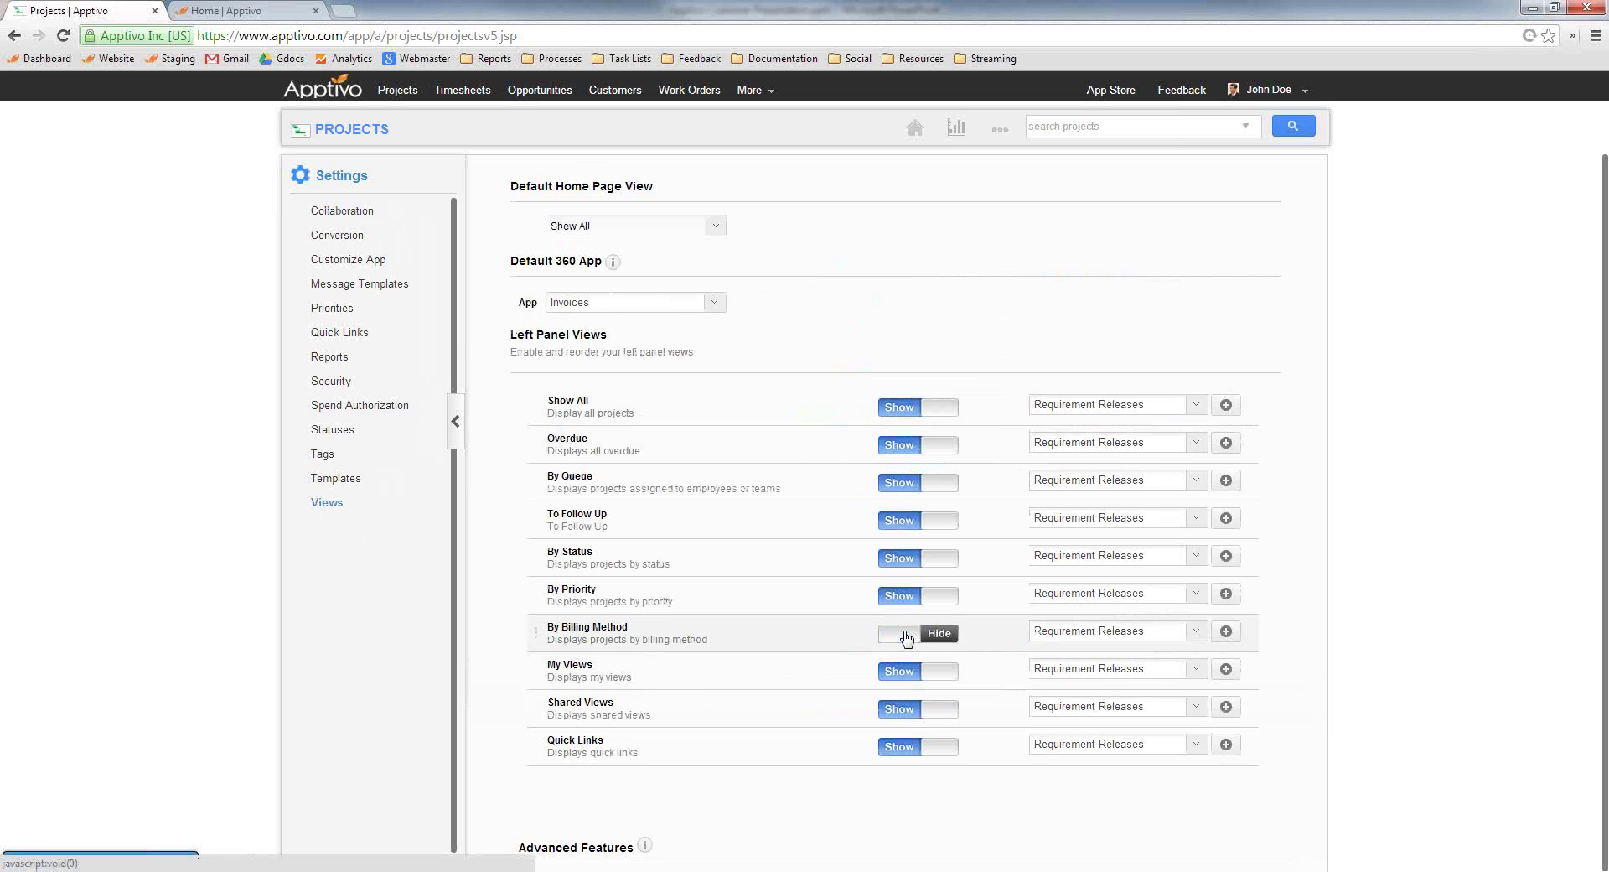
left_click(893, 752)
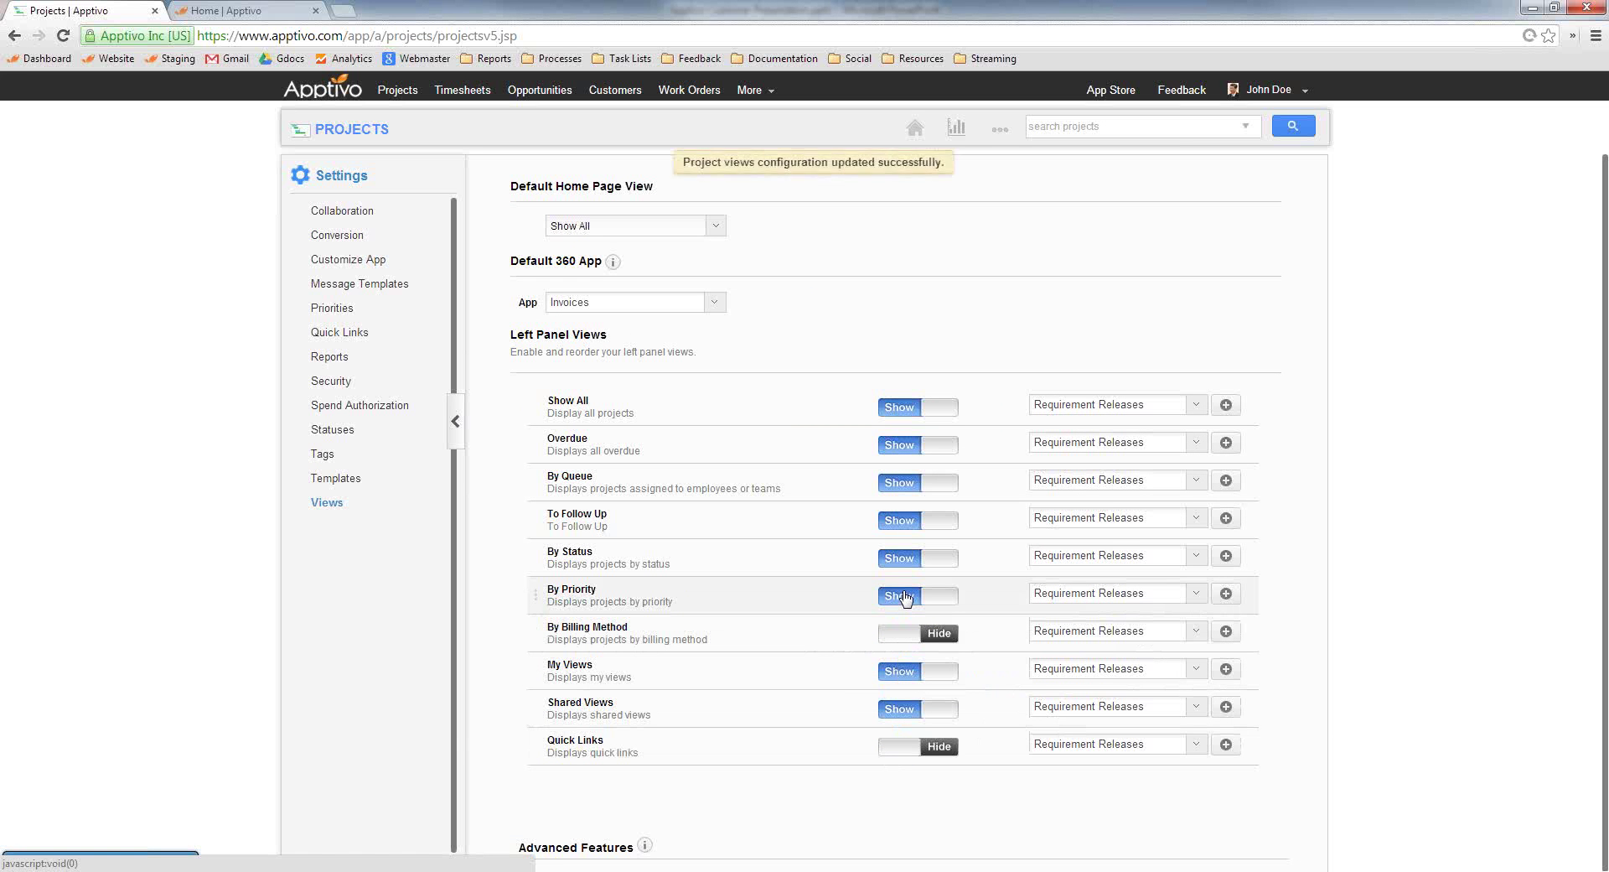
left_click(905, 597)
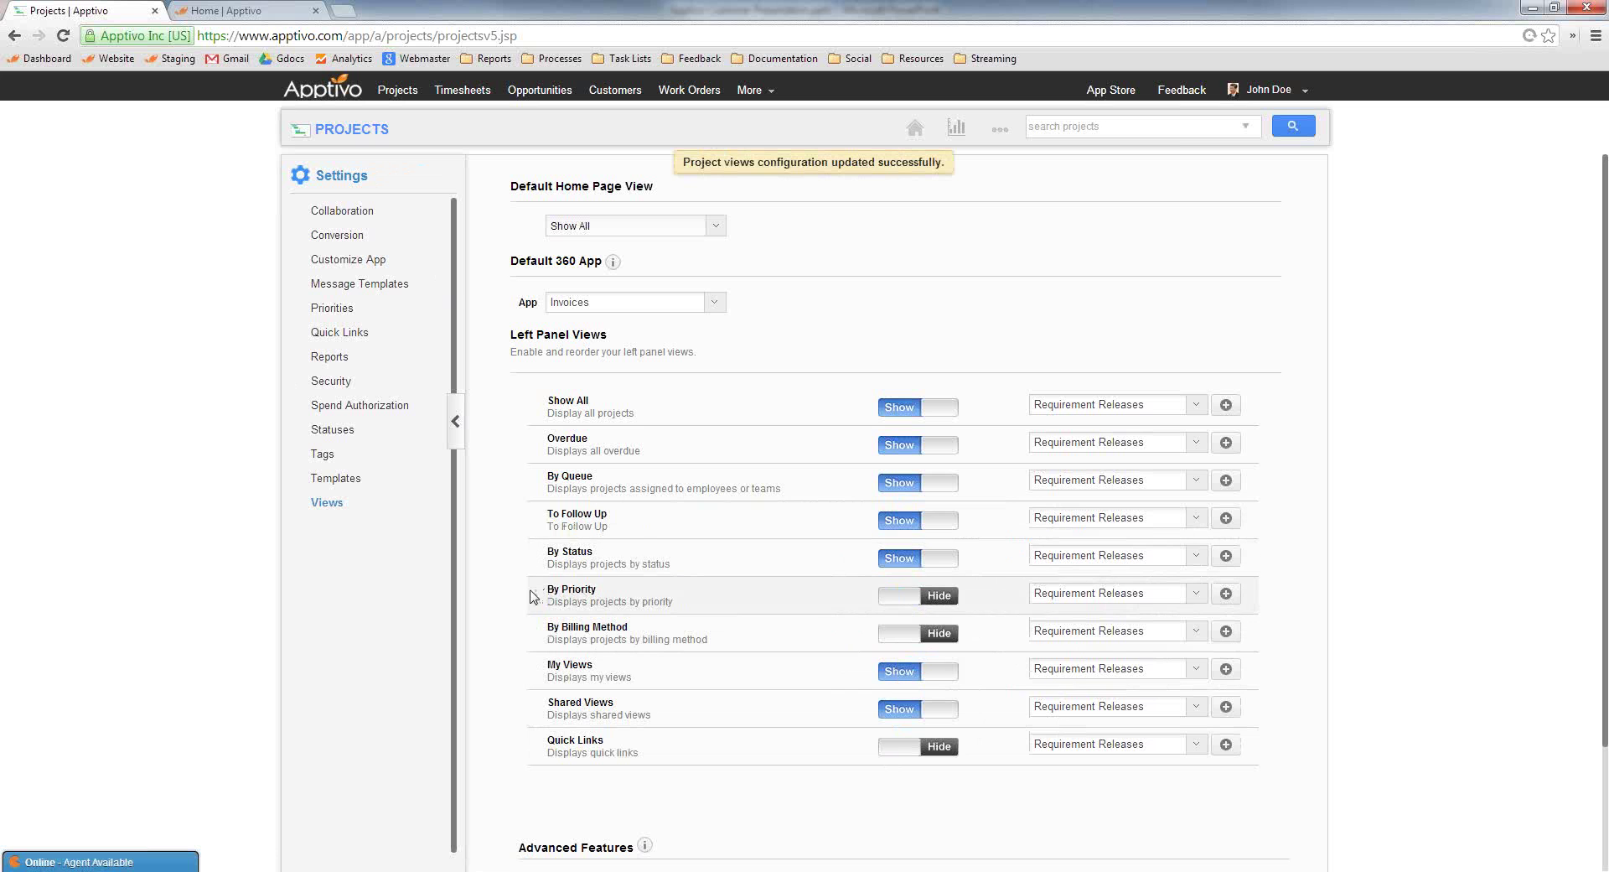
left_click_drag(535, 596, 541, 742)
left_click_drag(536, 596, 538, 712)
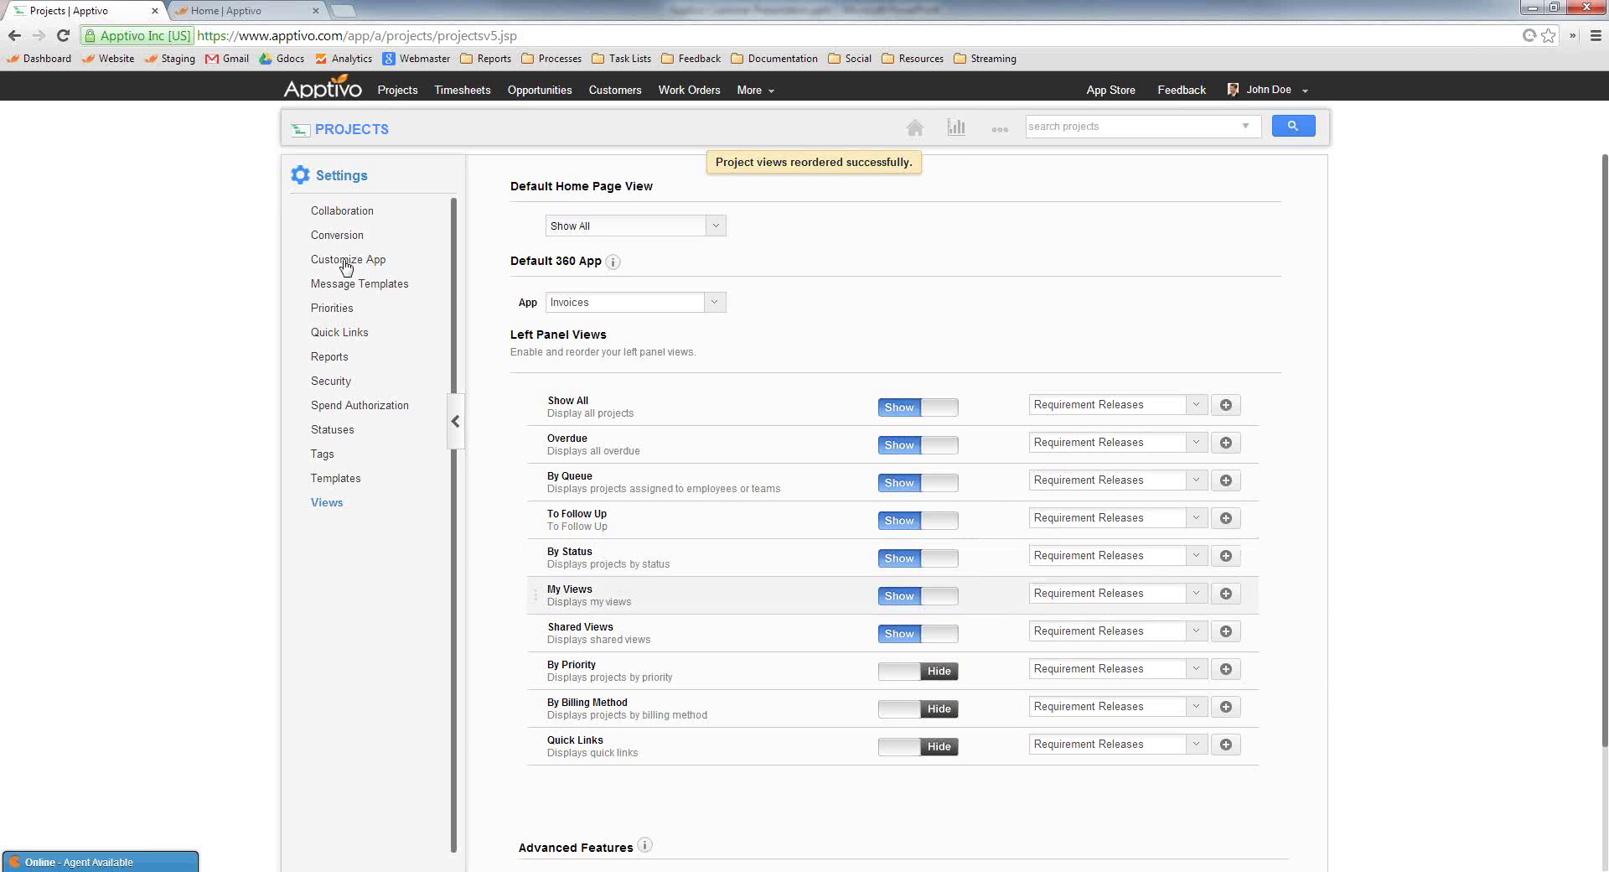
left_click(344, 133)
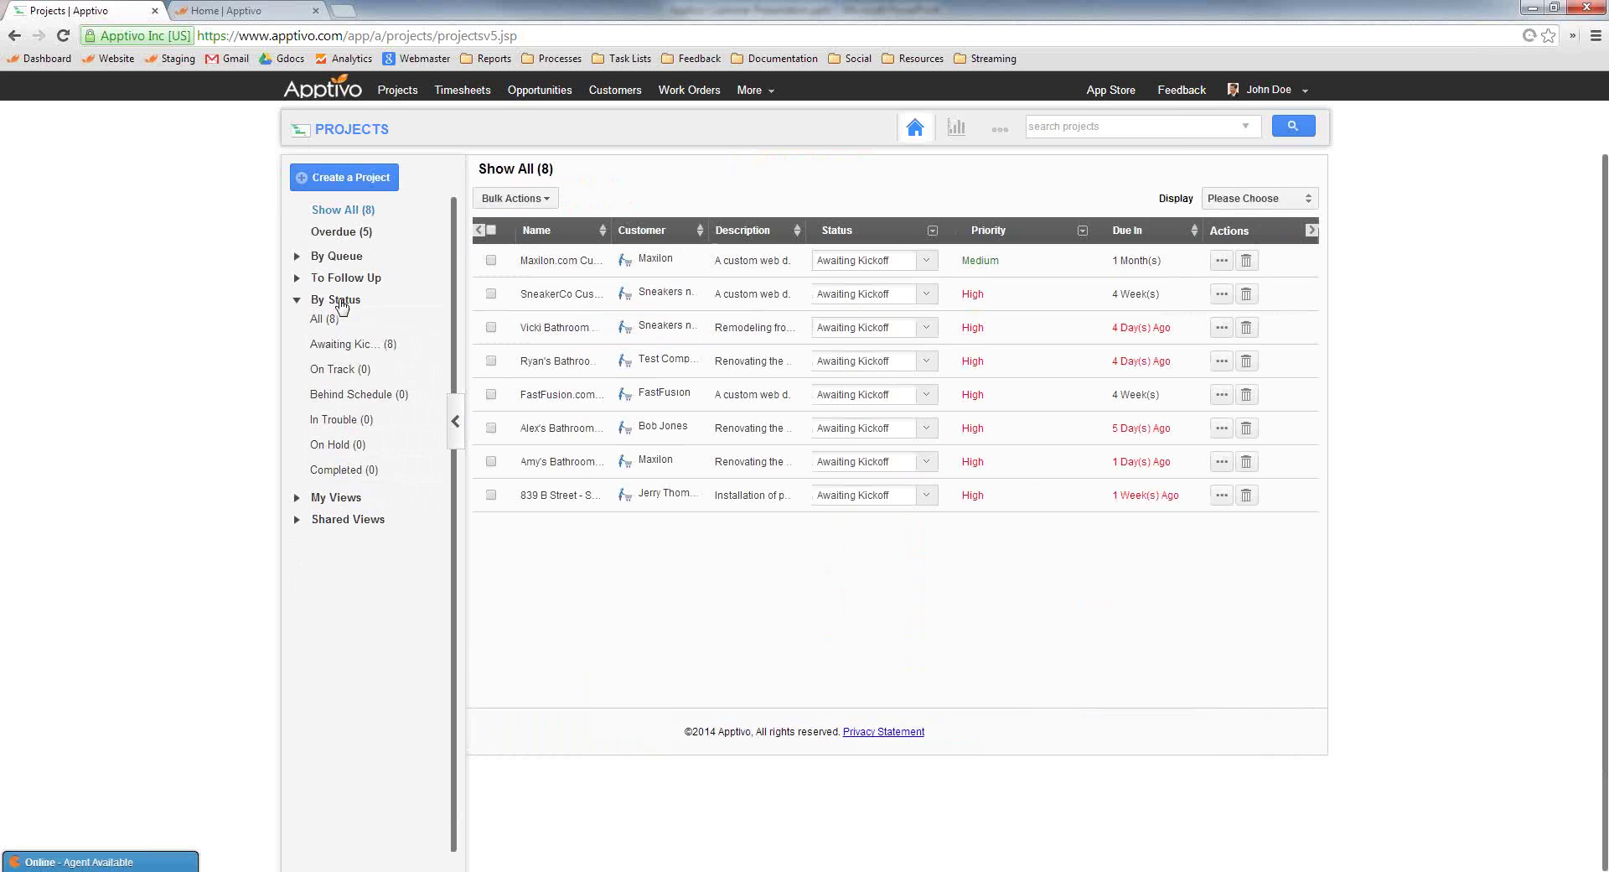
Open the Maxilon.com project and set its contract Date Signed to 03/20/2014
left_click(1222, 264)
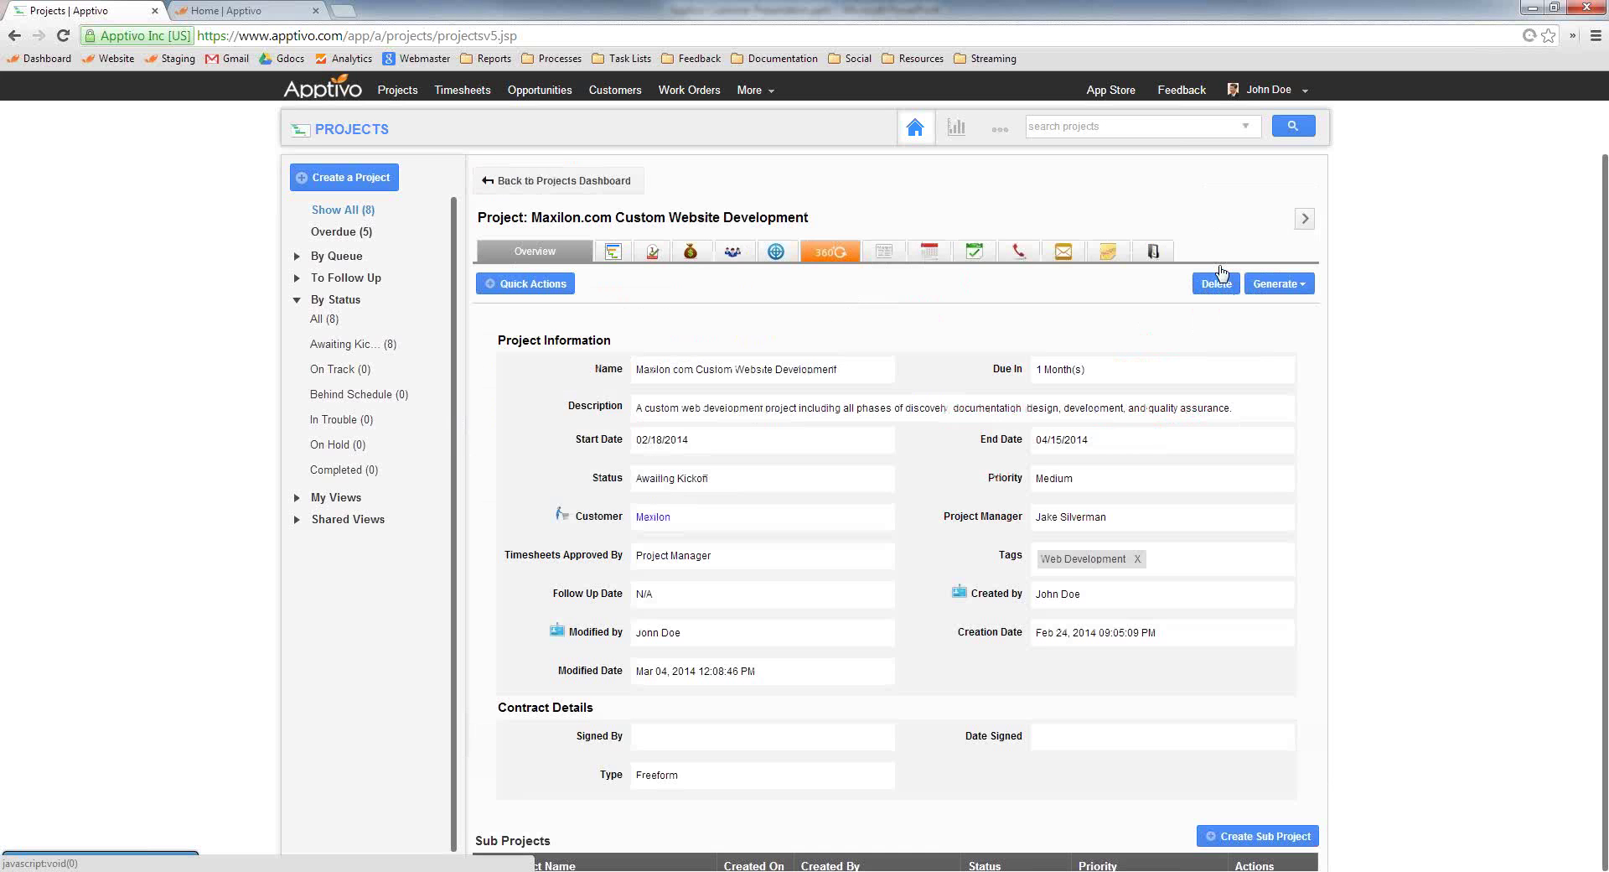
scroll(701, 592, "down", 2)
left_click(688, 594)
left_click(1039, 598)
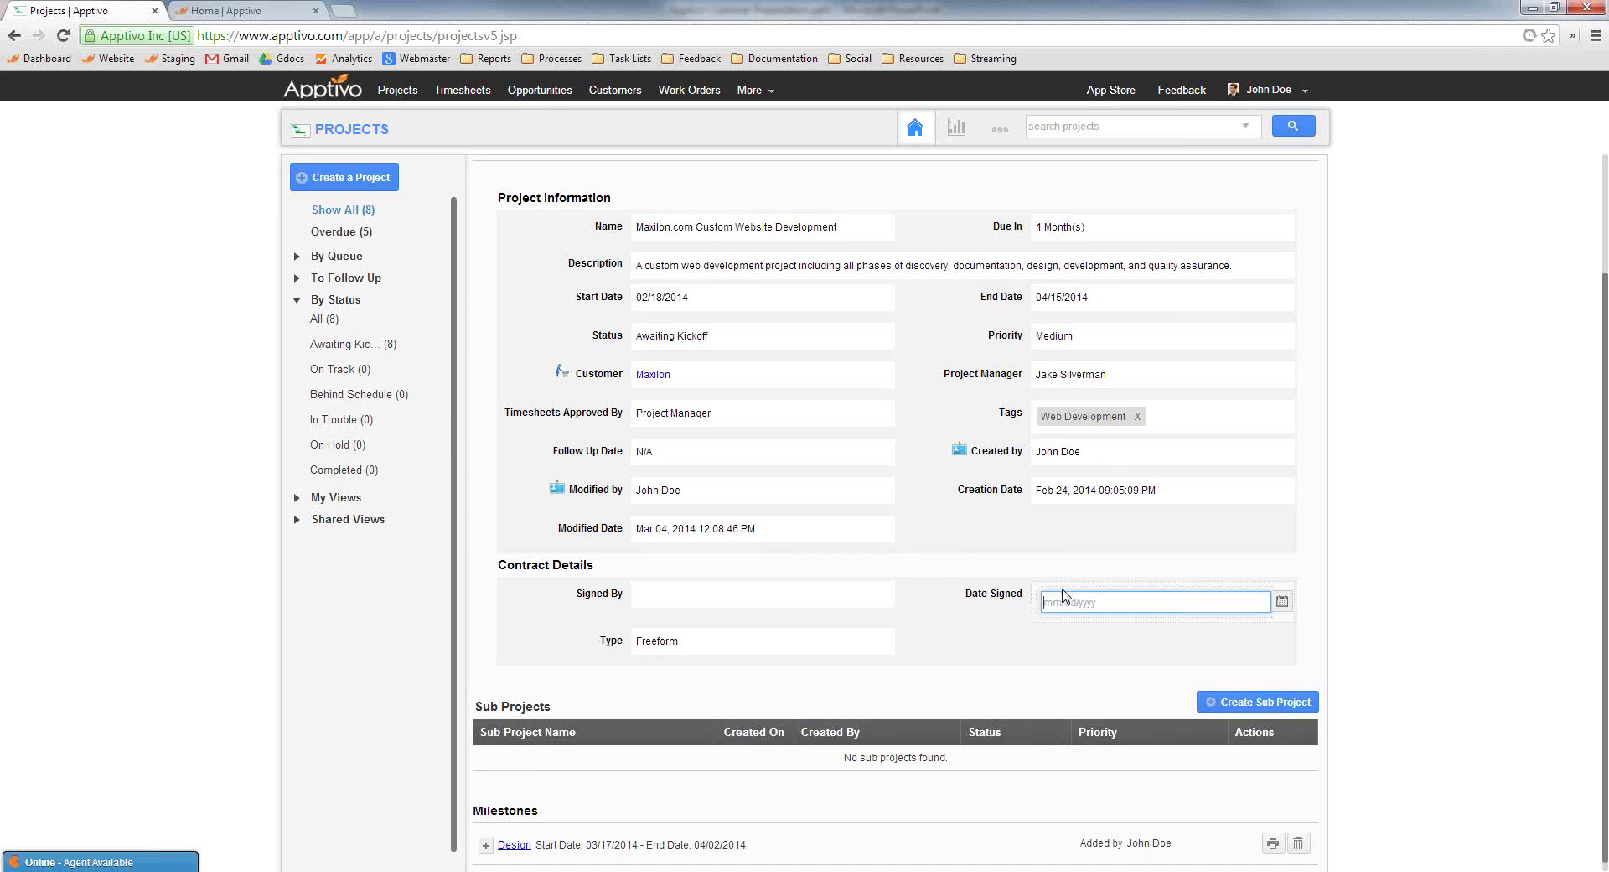
left_click(1282, 603)
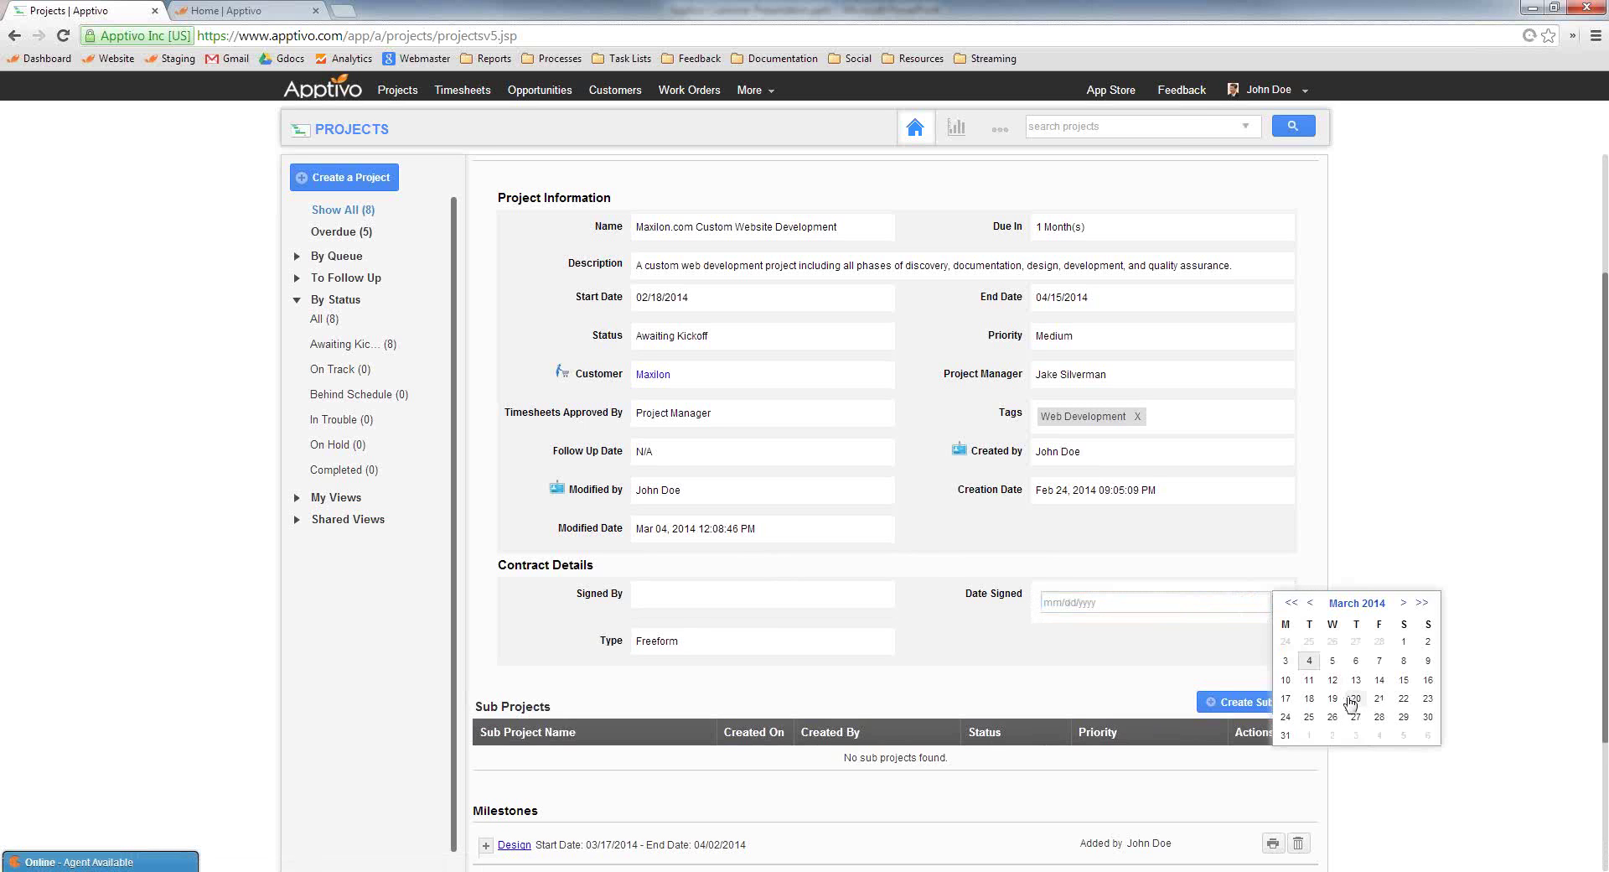
left_click(1355, 698)
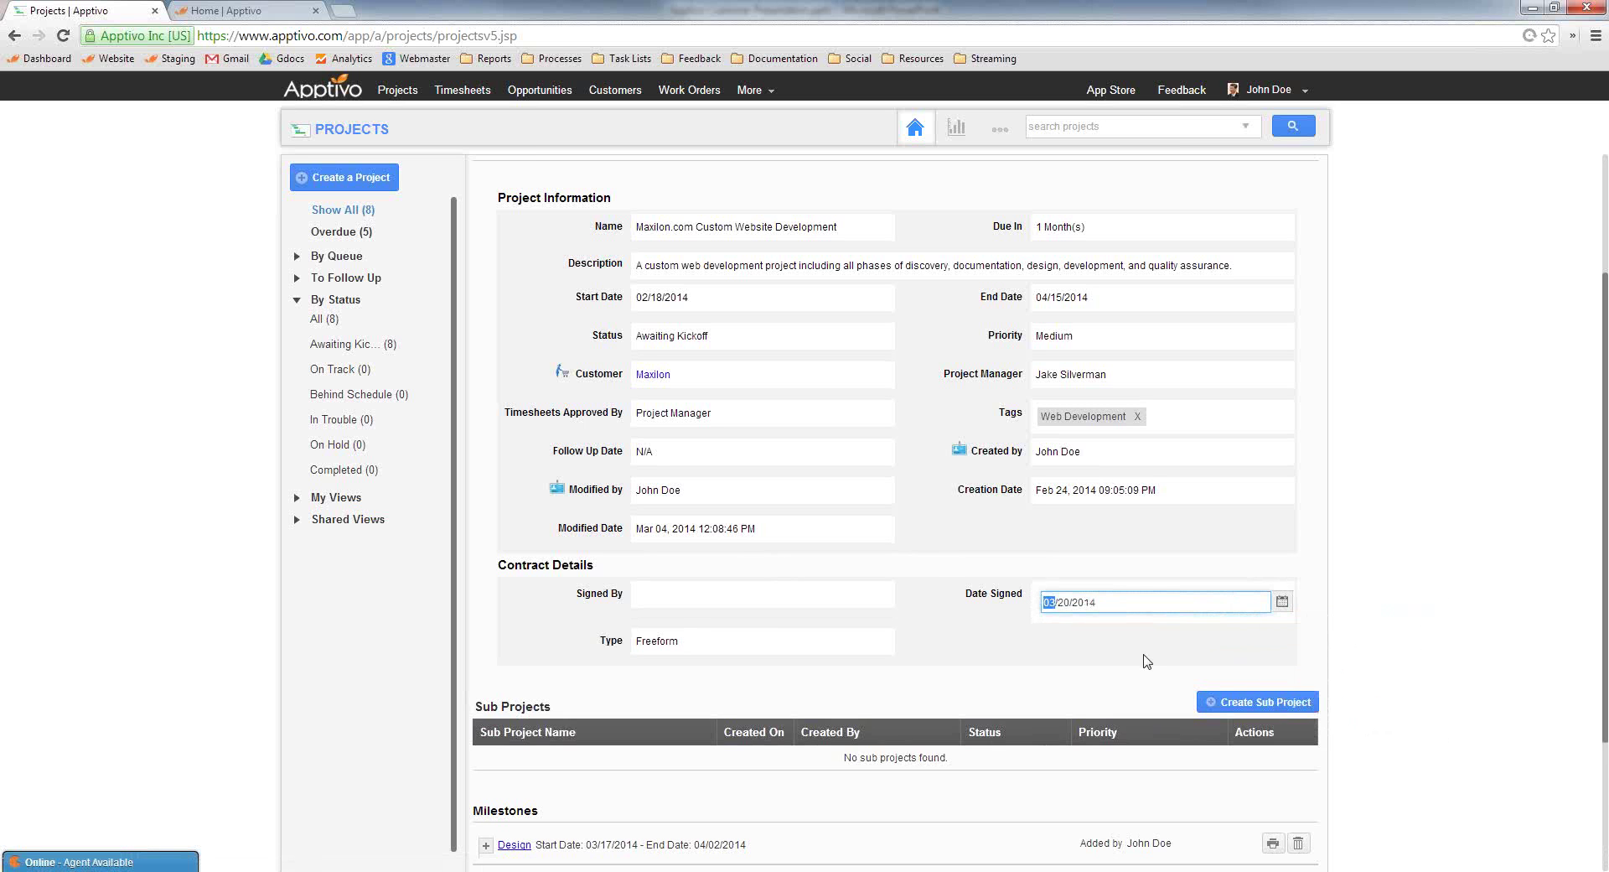
left_click(980, 538)
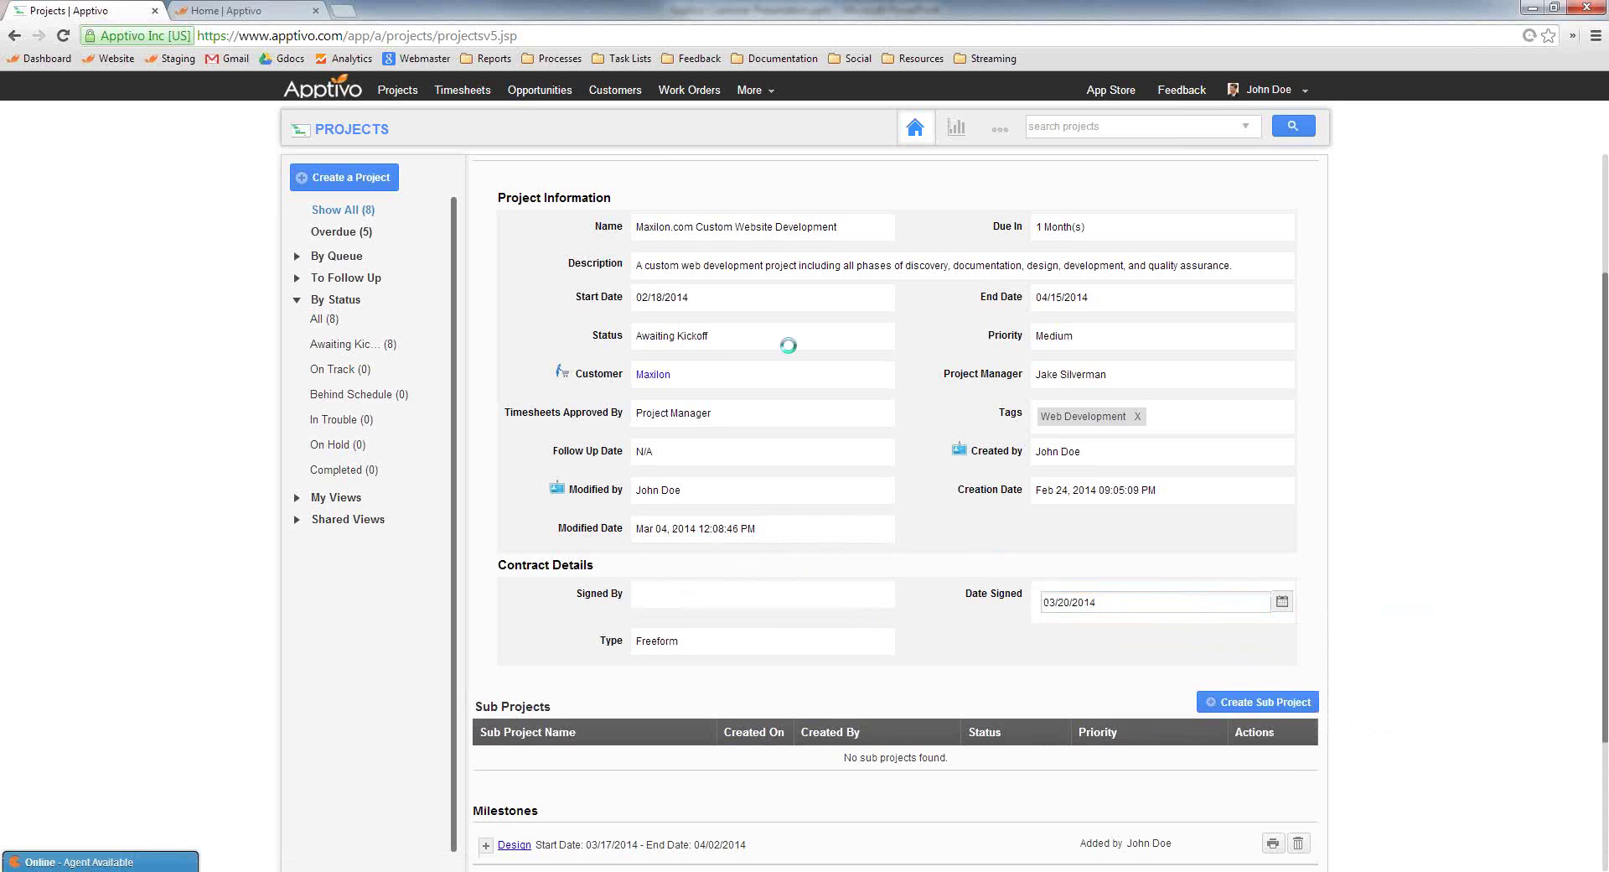
Open Customize App in Projects settings and scroll to the Project Budget and Contract Details sections
left_click(1001, 132)
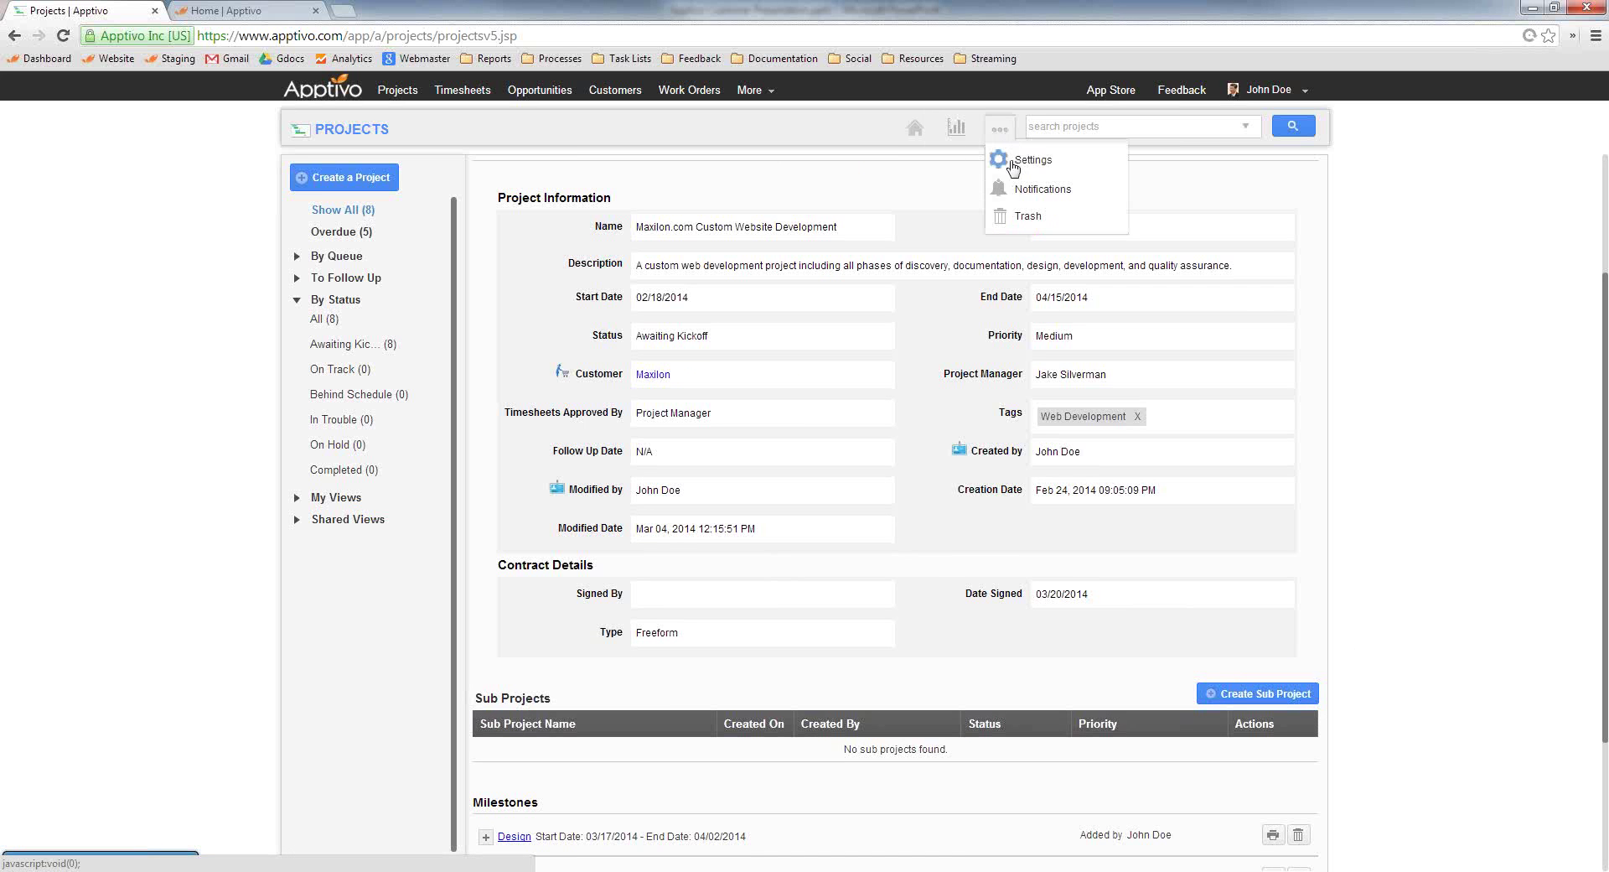
left_click(1024, 159)
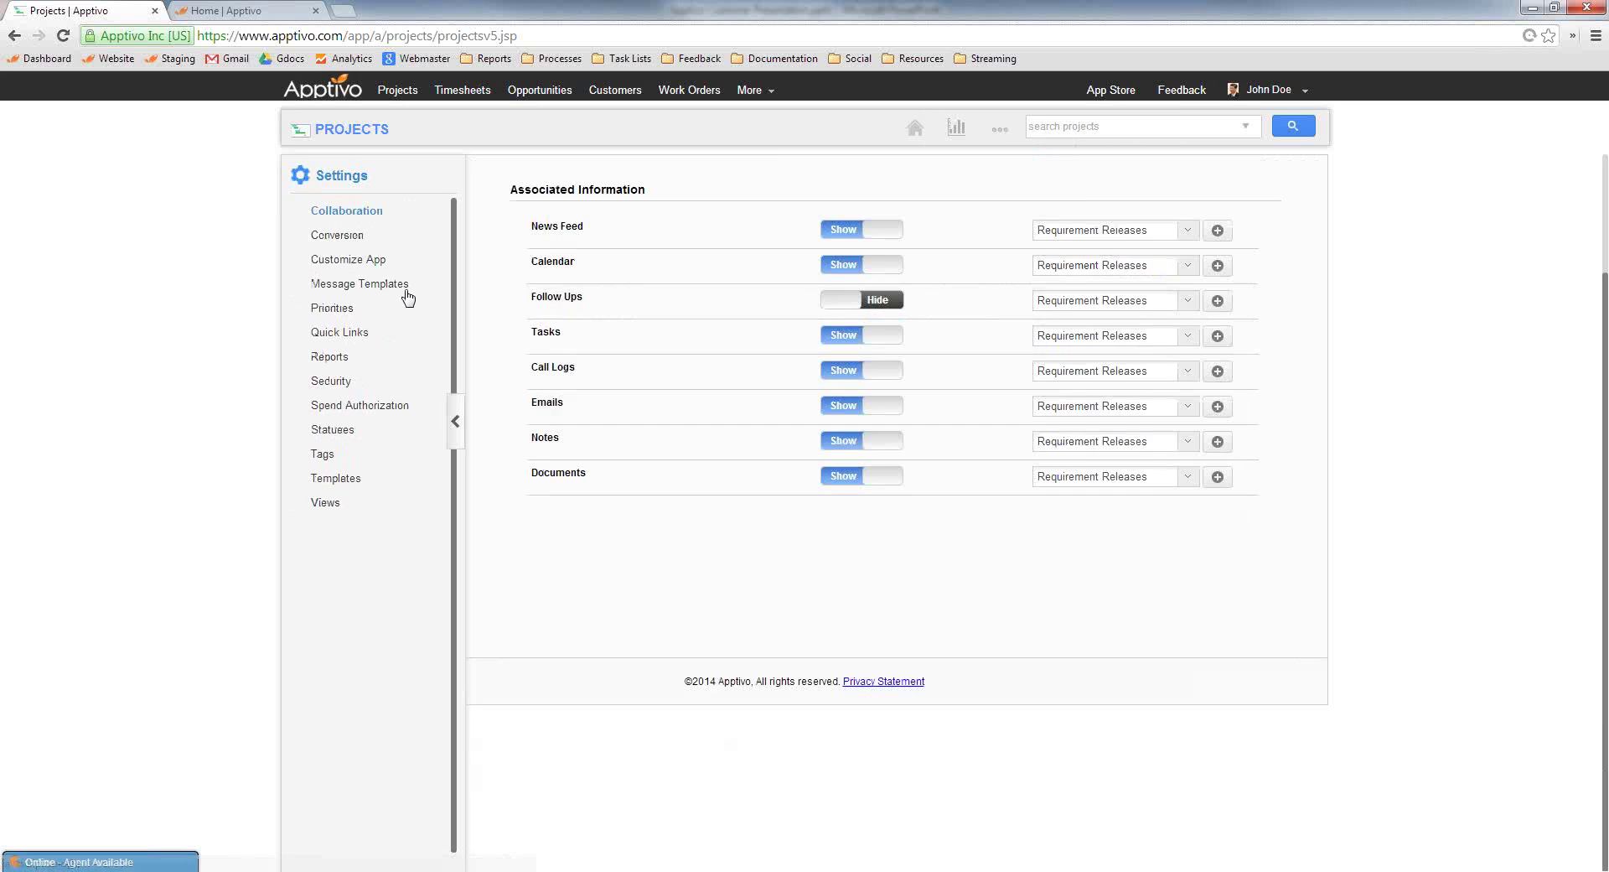
left_click(348, 261)
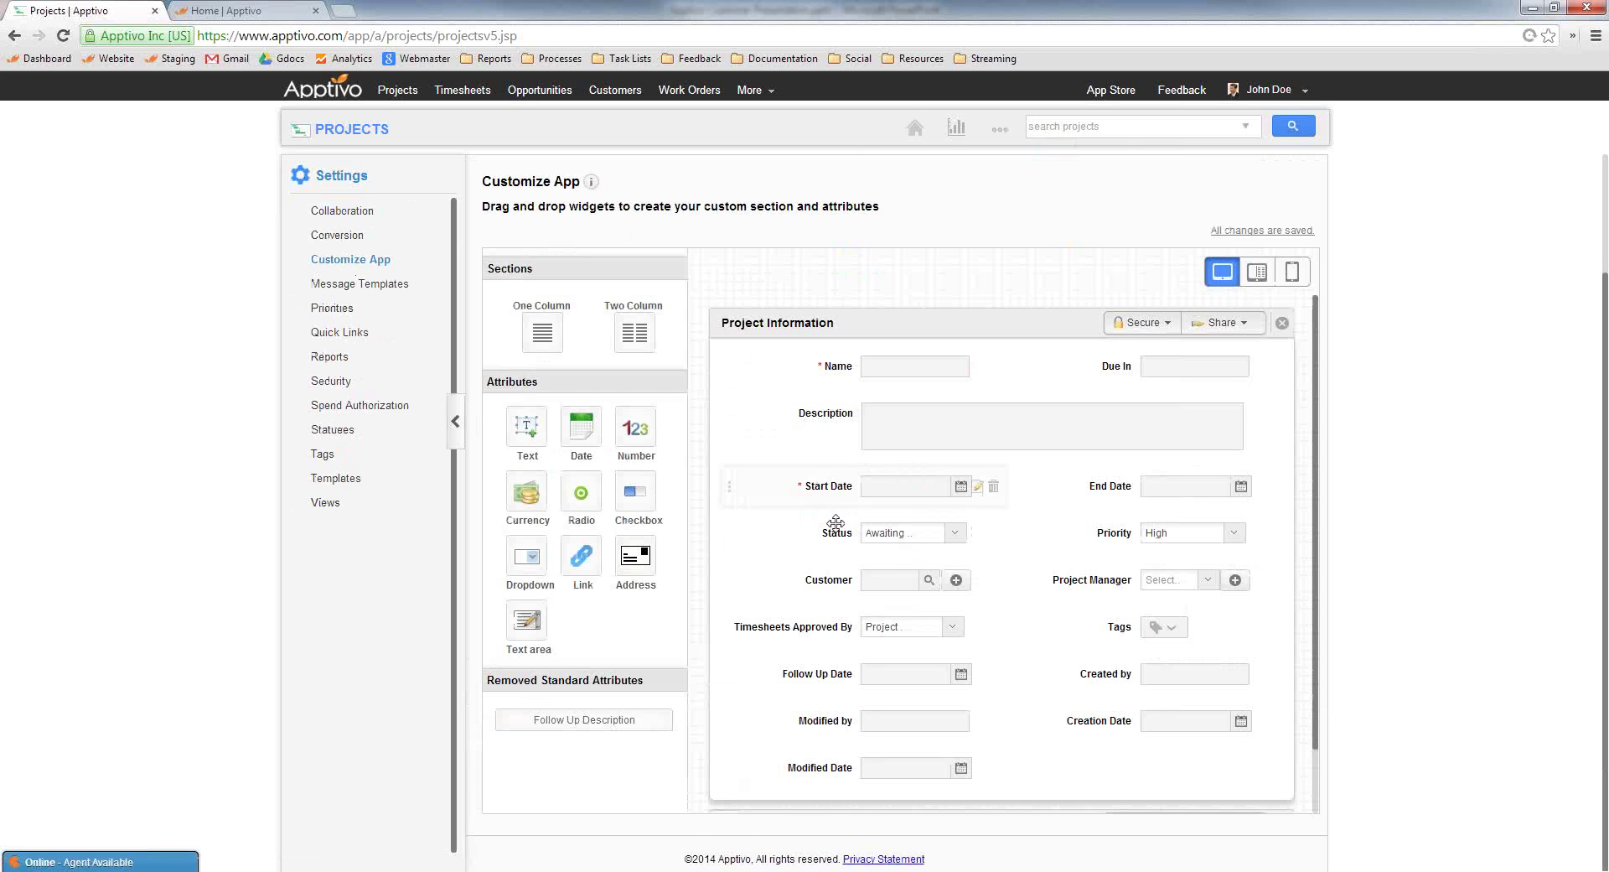
scroll(831, 543, "down", 2)
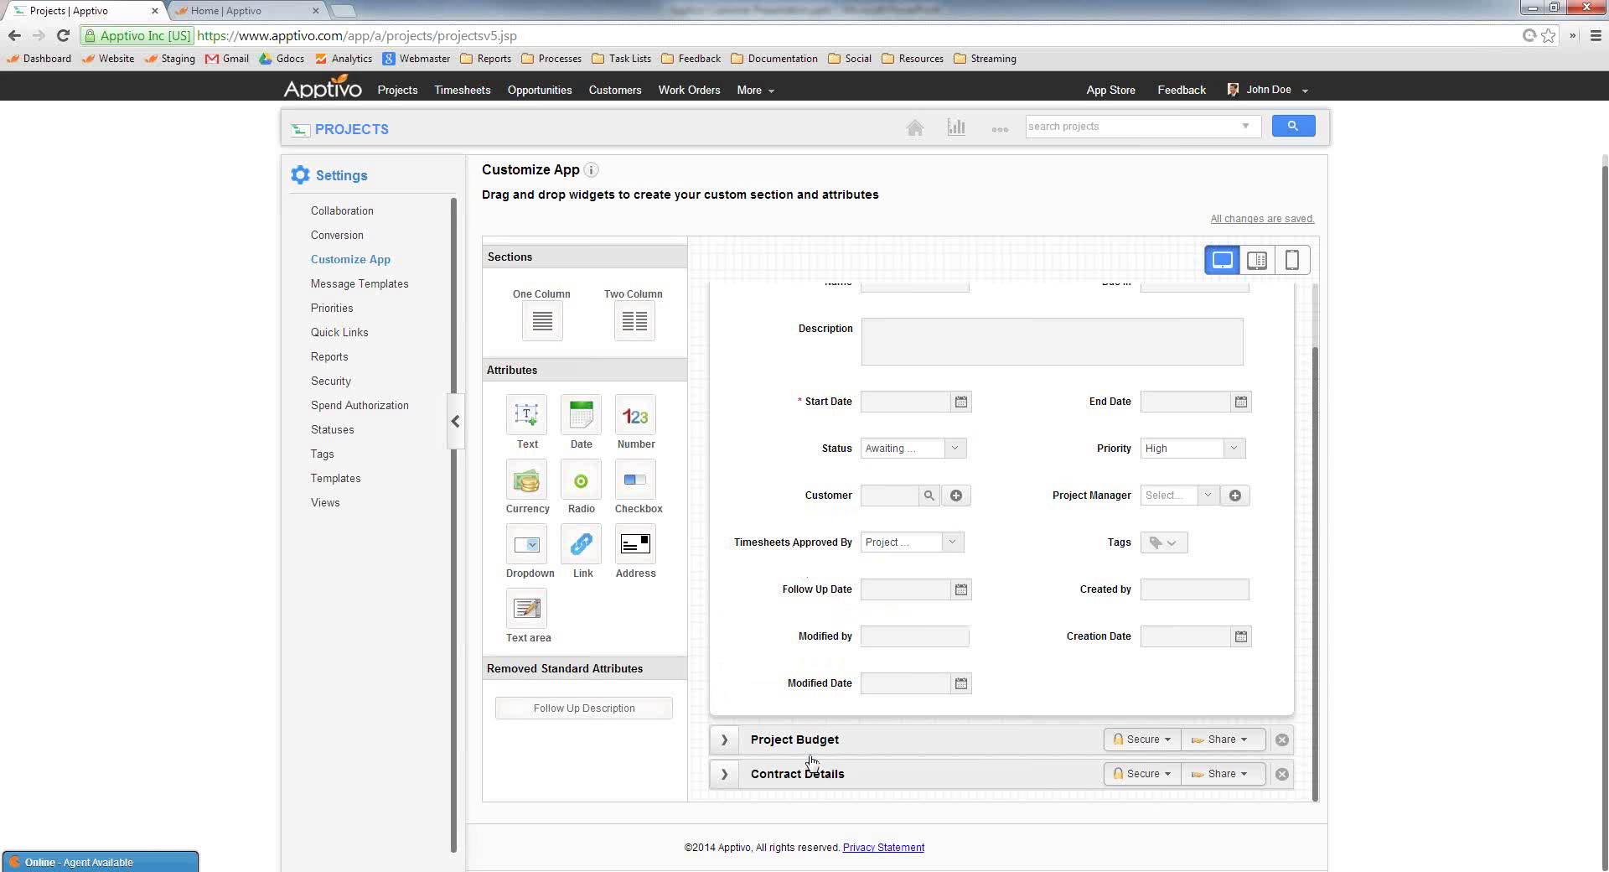
Rename the Contract Details section to 'Extra Details'
left_click(748, 772)
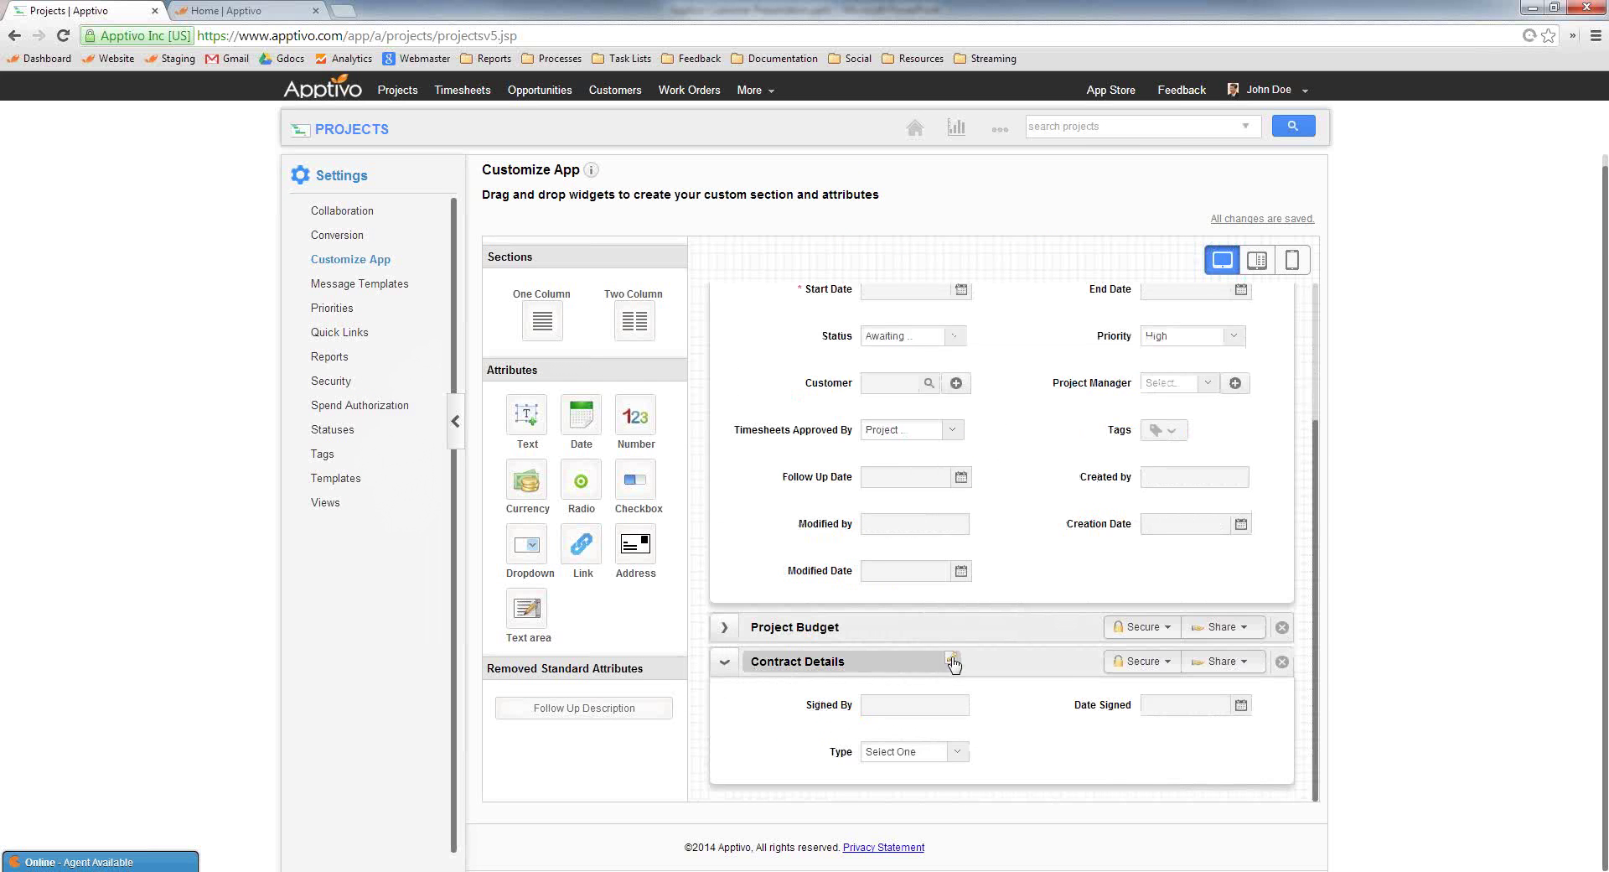
left_click(951, 660)
type("Extra")
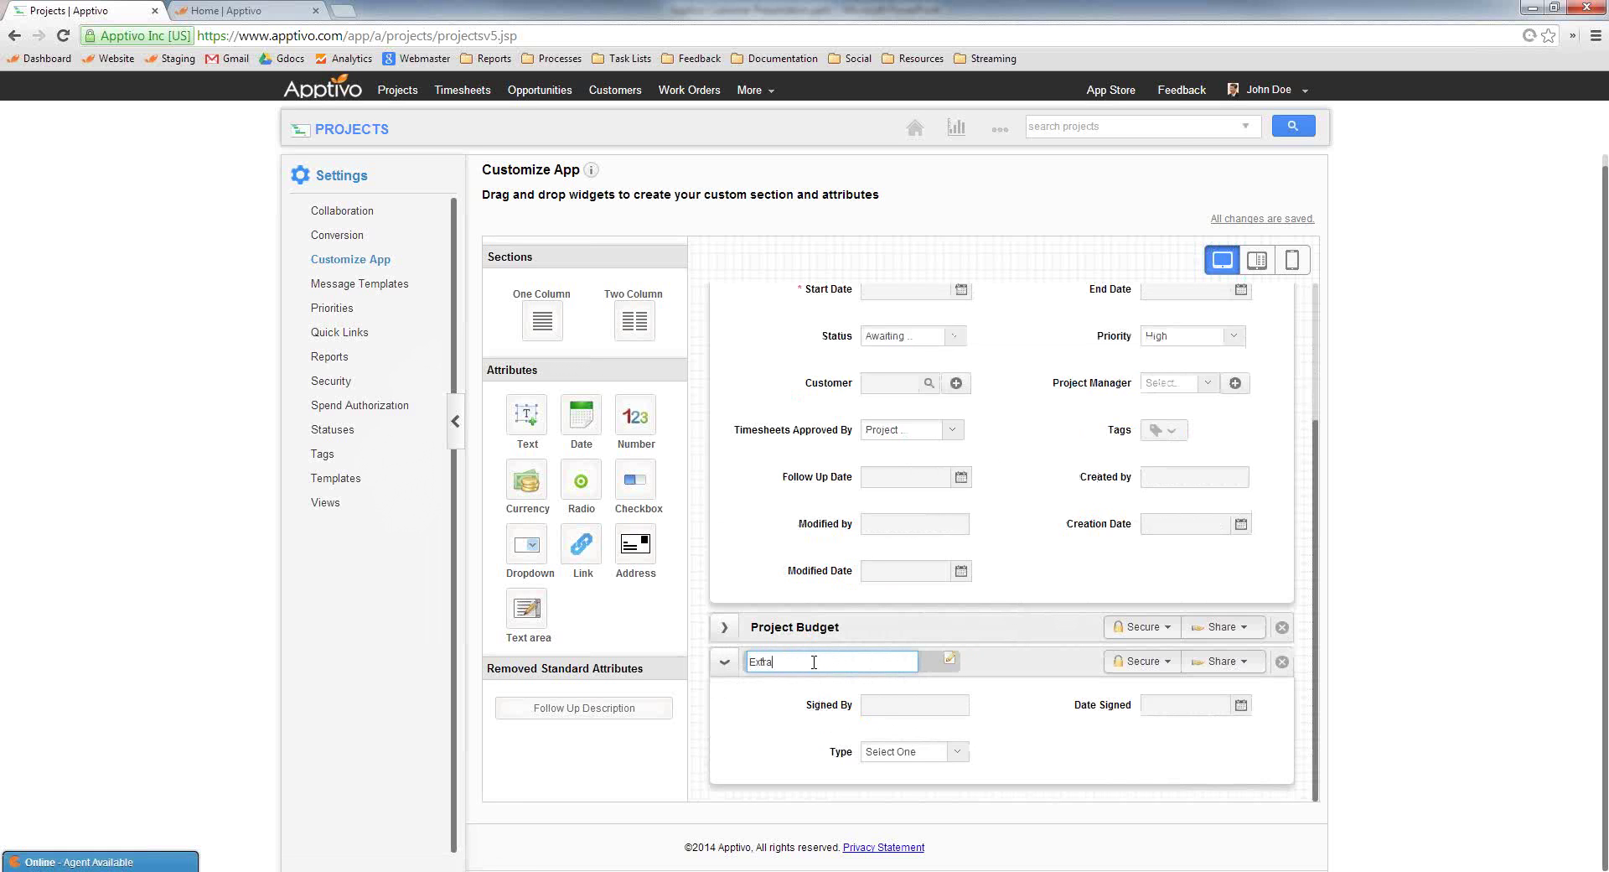
type(" Details")
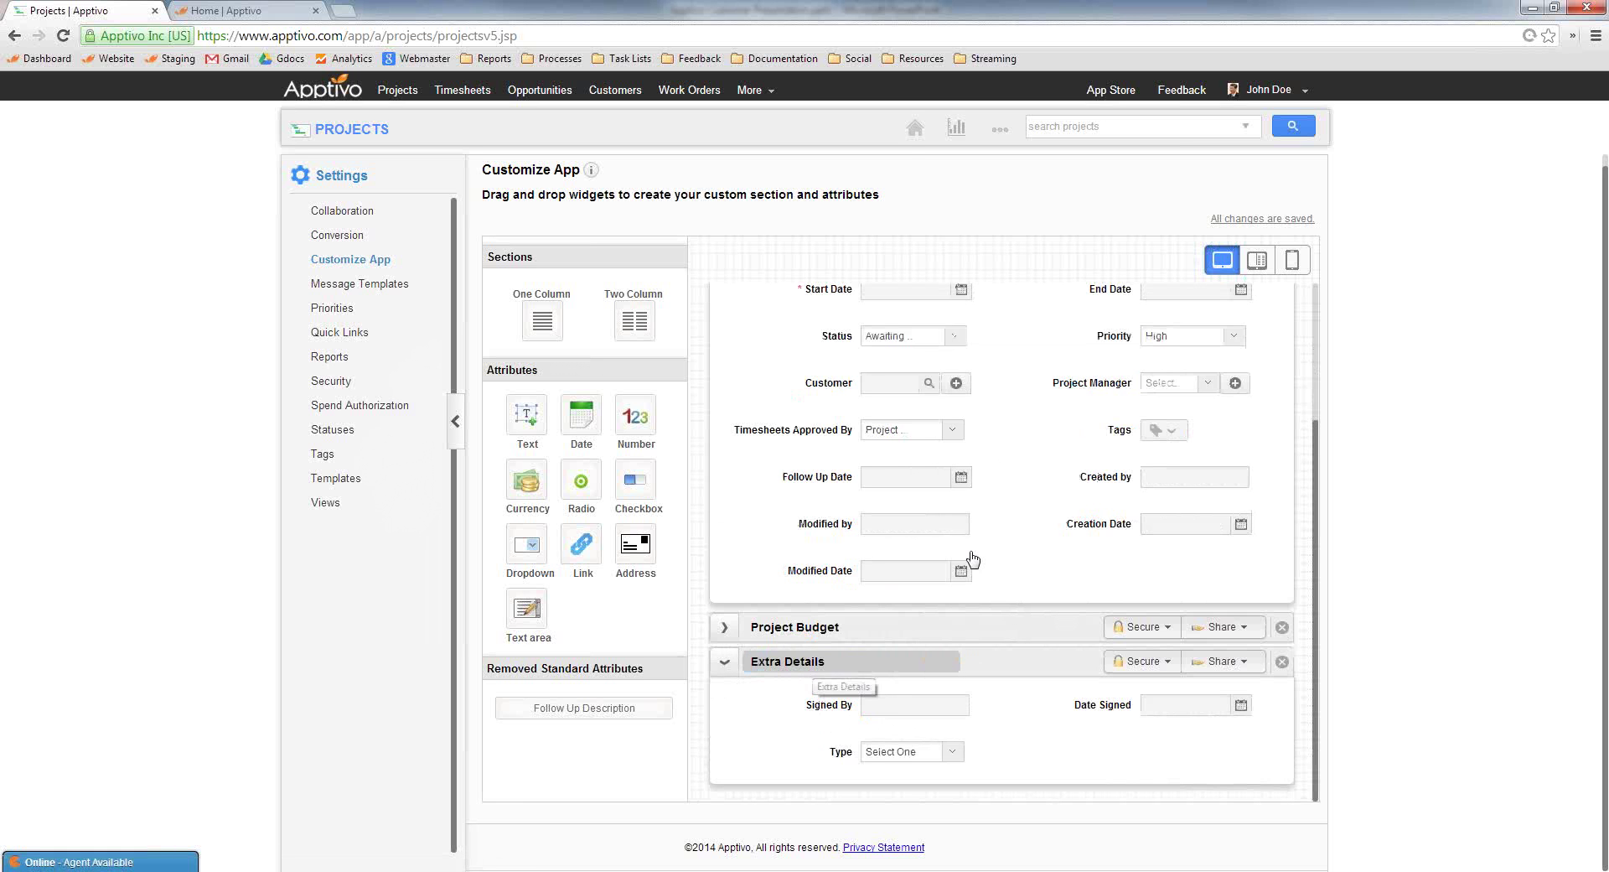
key("Return")
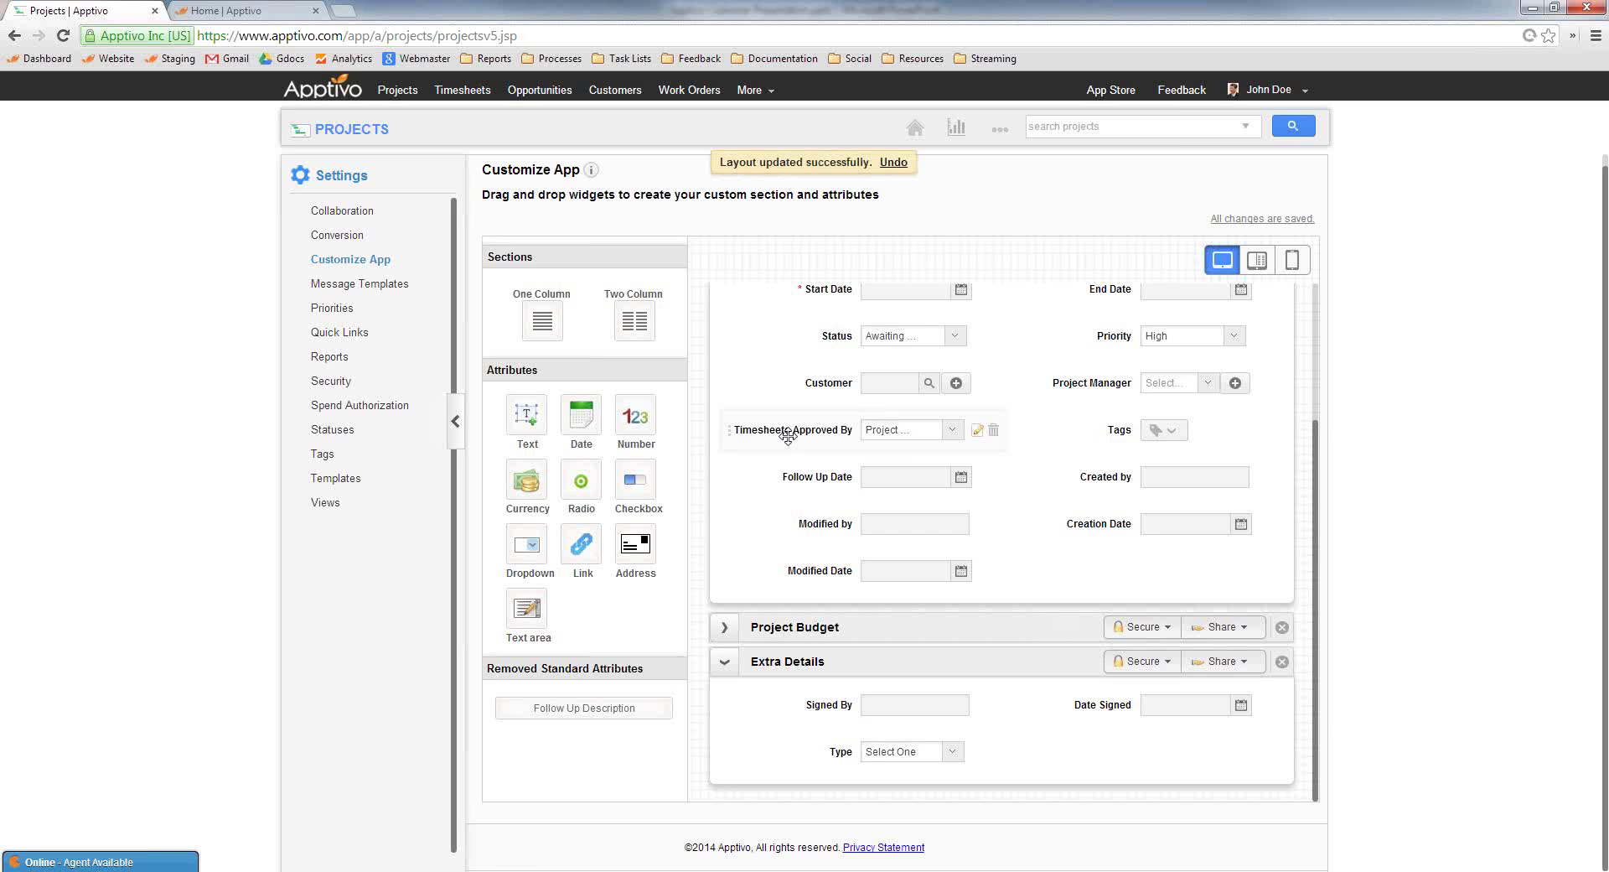
Move Timesheets Approved By, Project Manager and Follow Up Date into Extra Details
left_click_drag(787, 434, 803, 683)
mouse_move(1048, 436)
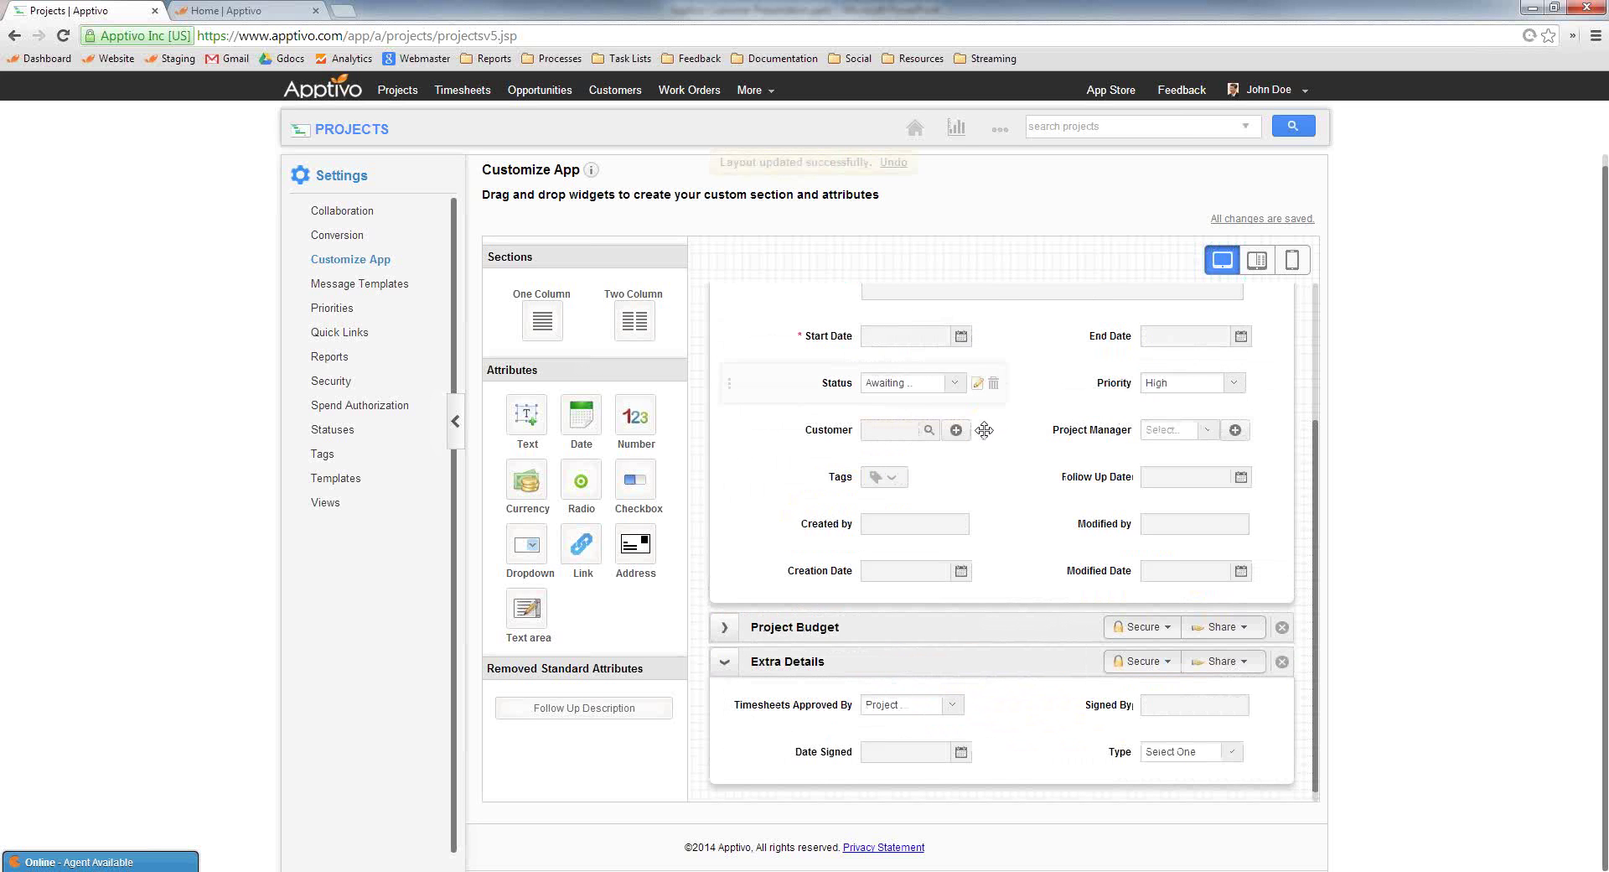
left_click_drag(997, 430, 742, 706)
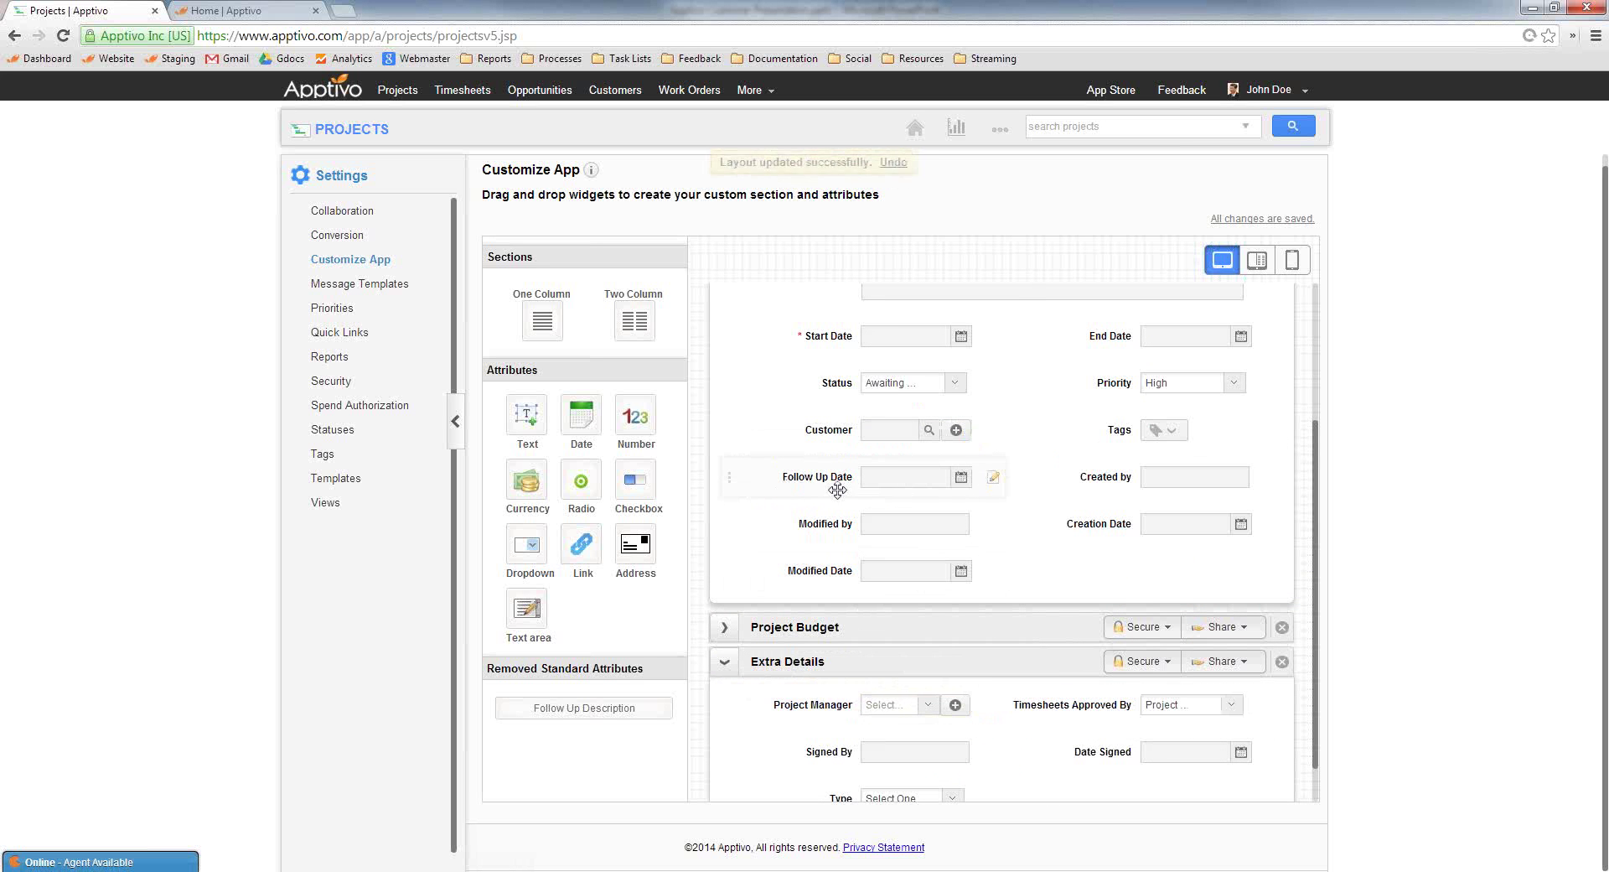
left_click_drag(767, 499, 1081, 767)
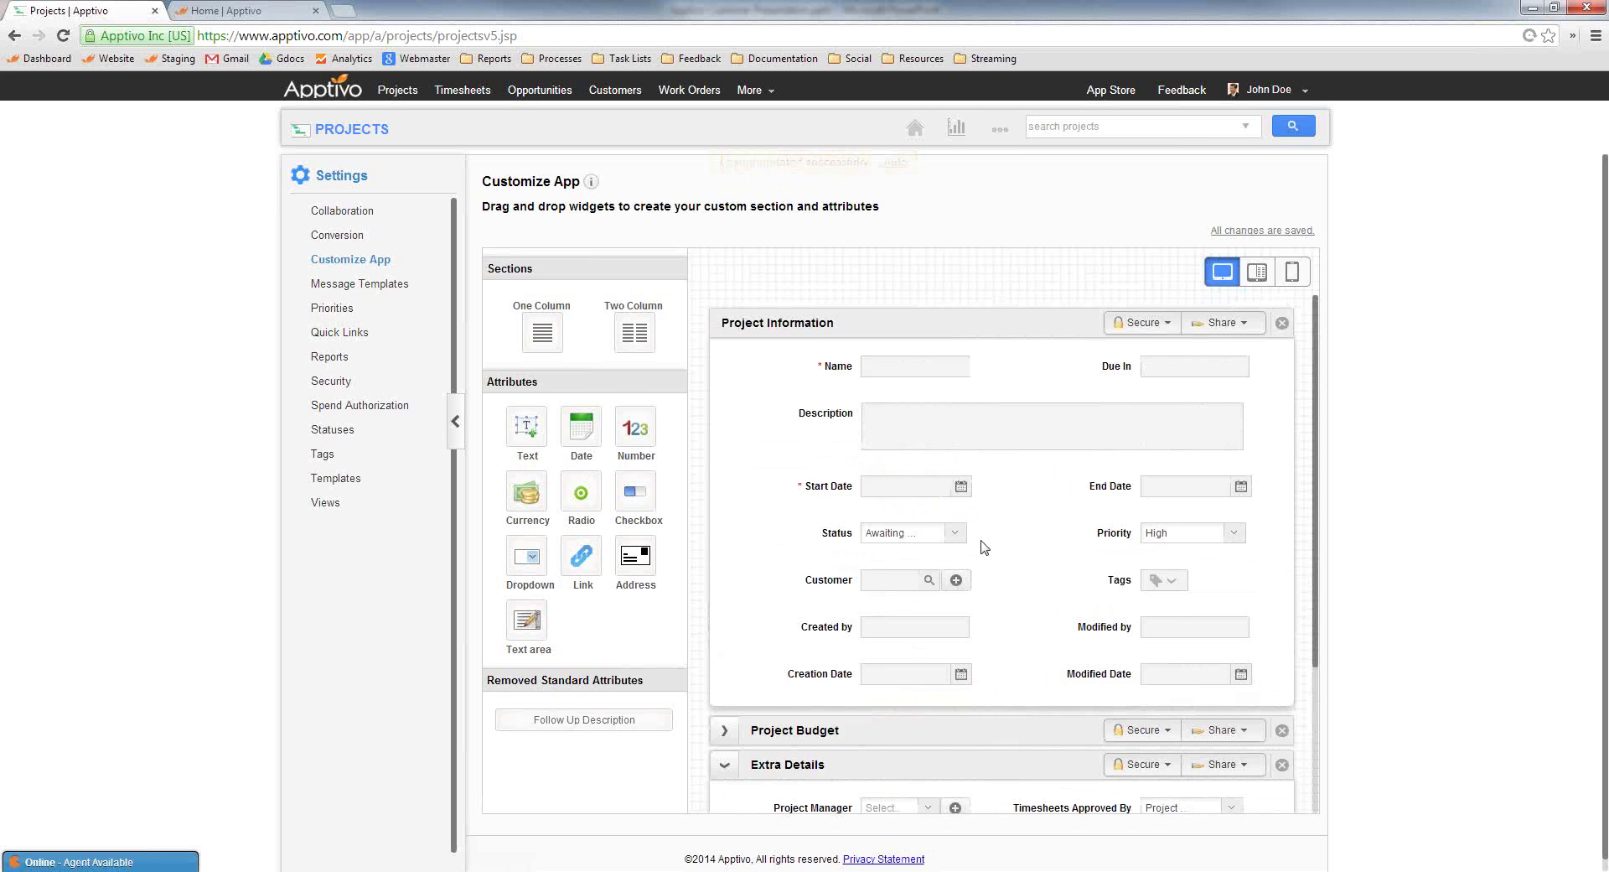
scroll(989, 670, "down", 3)
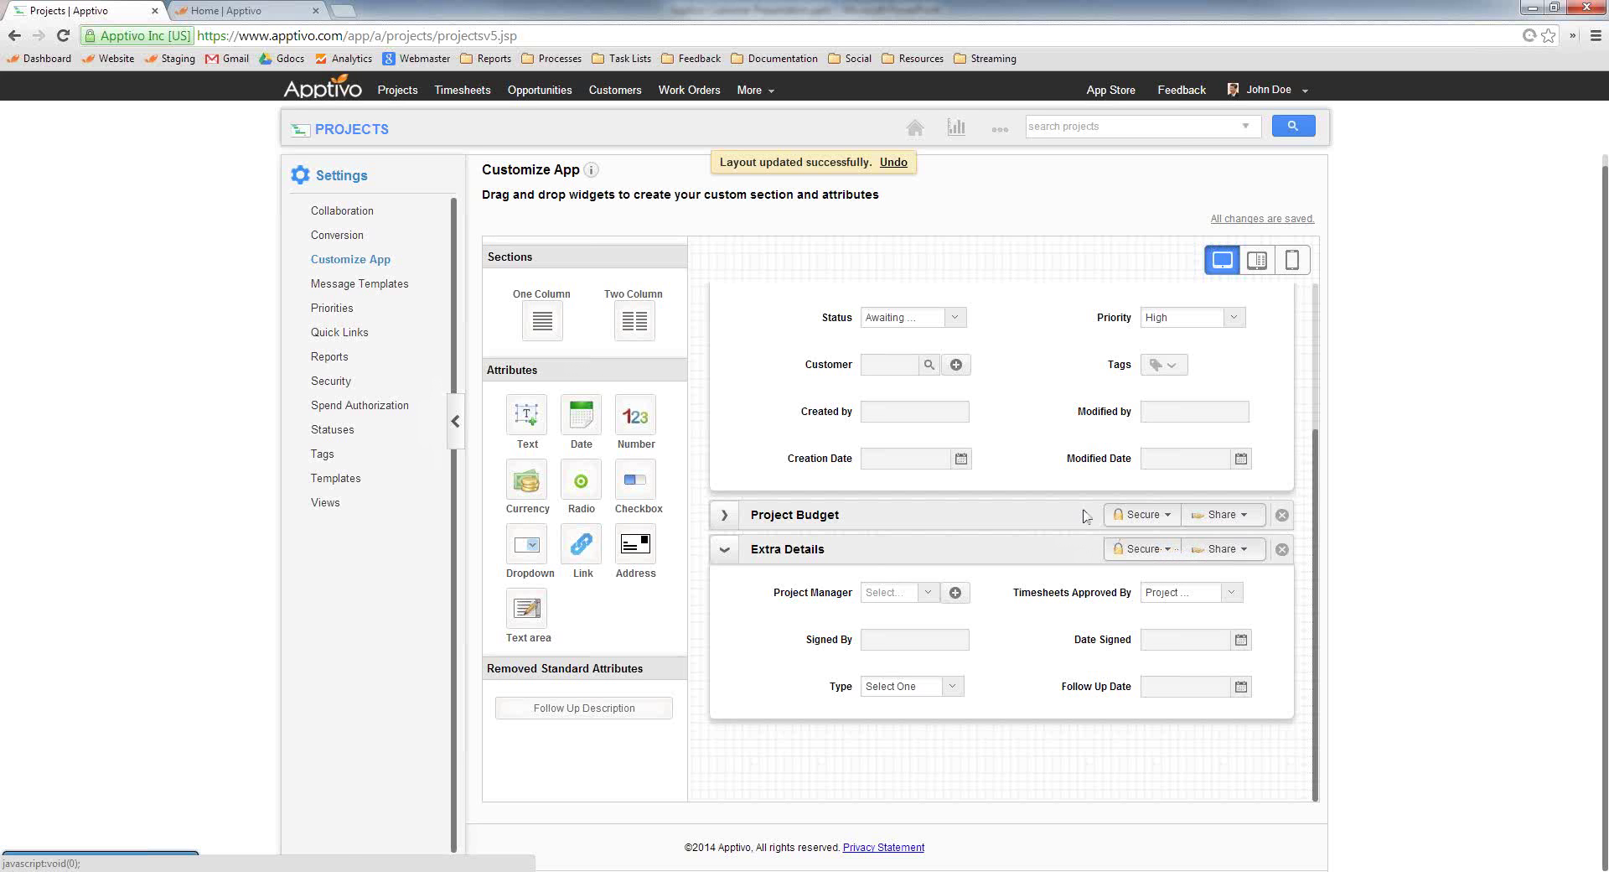
Enable security on Extra Details, create a Project Credentials edit privilege, then switch security off
left_click(1138, 549)
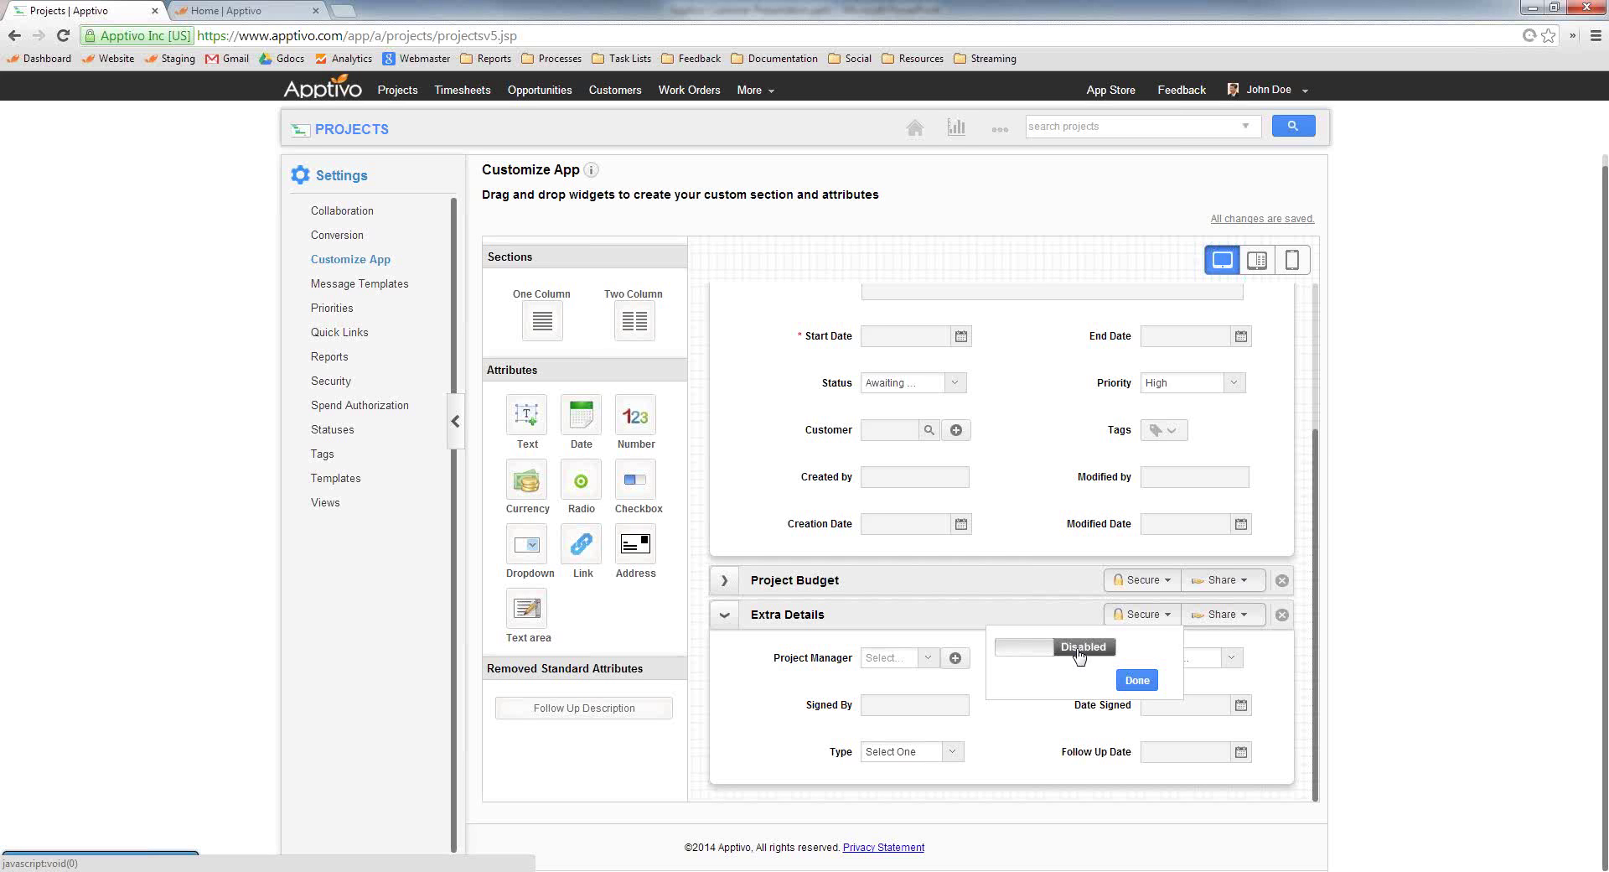
left_click(1078, 656)
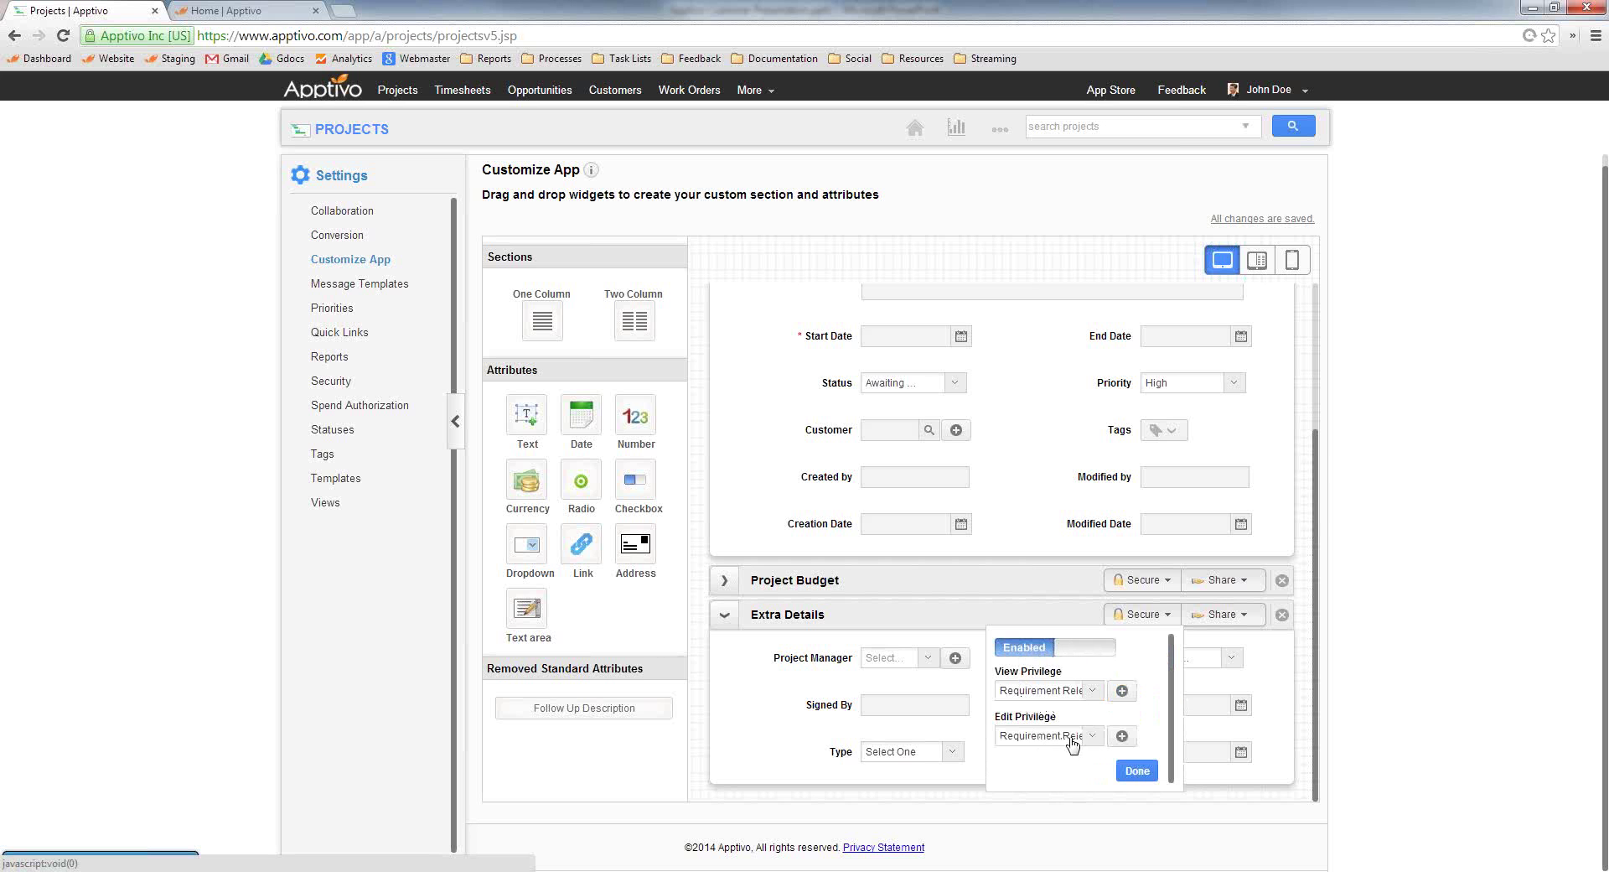
left_click(1123, 736)
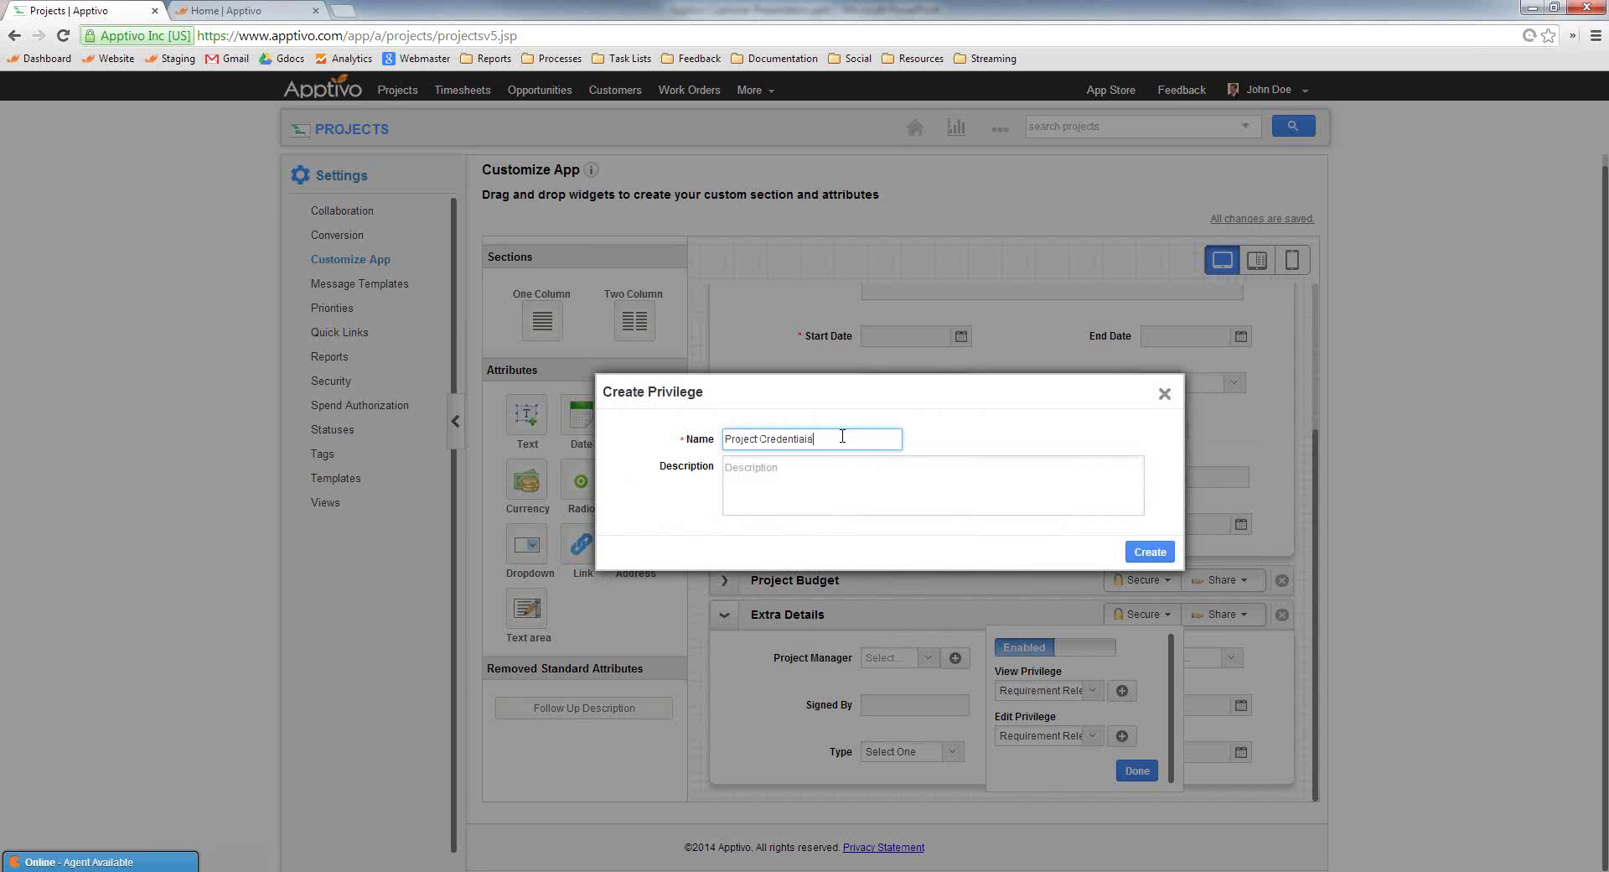
left_click(1151, 552)
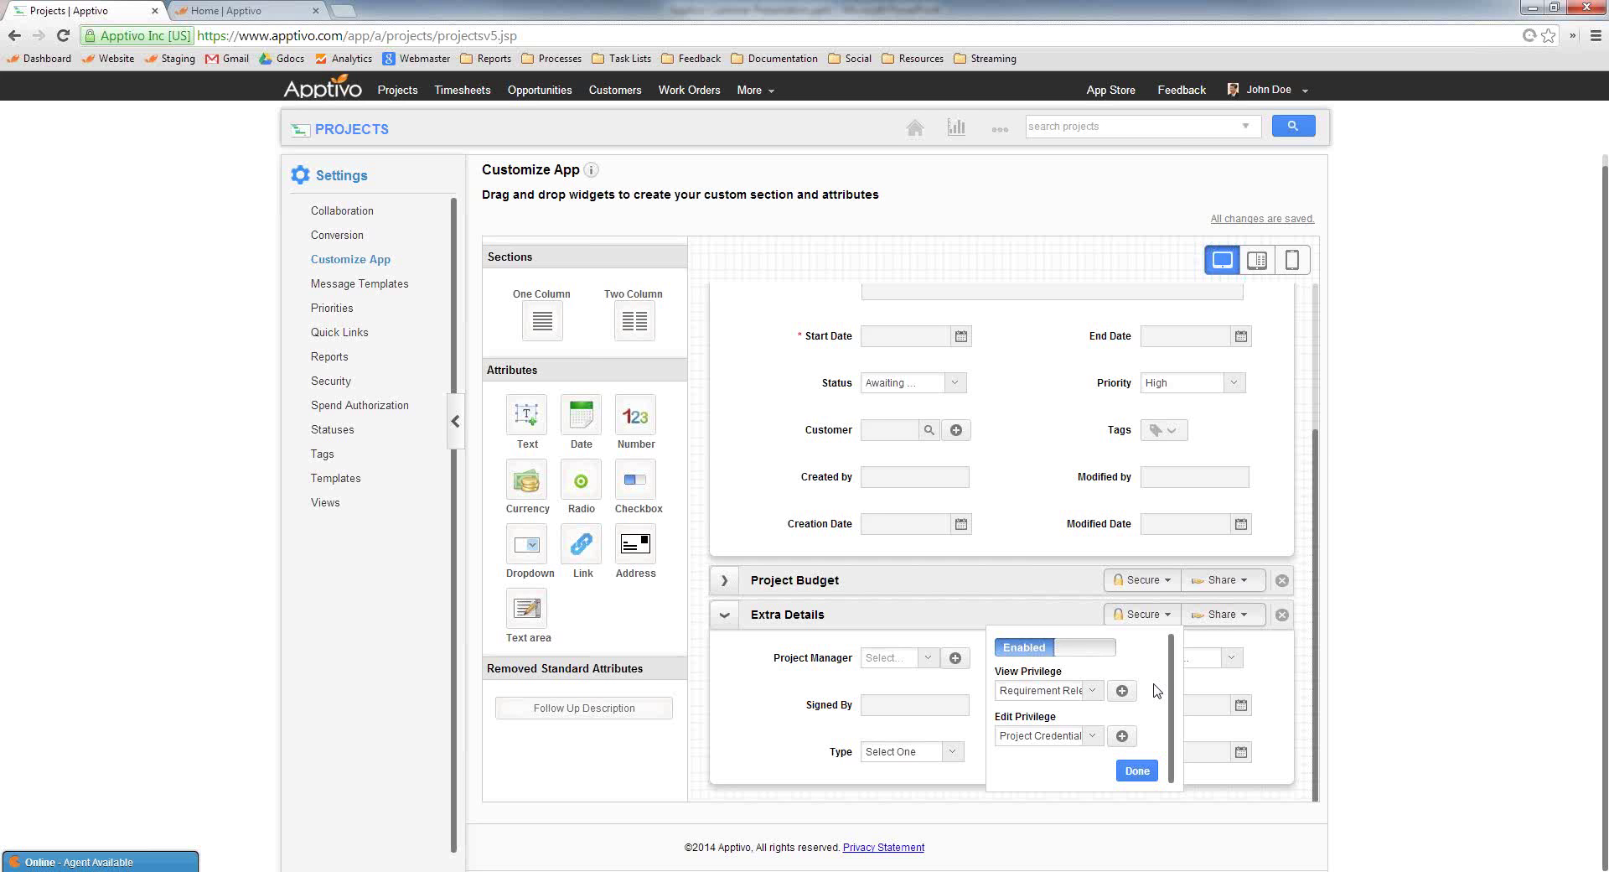
left_click(1158, 616)
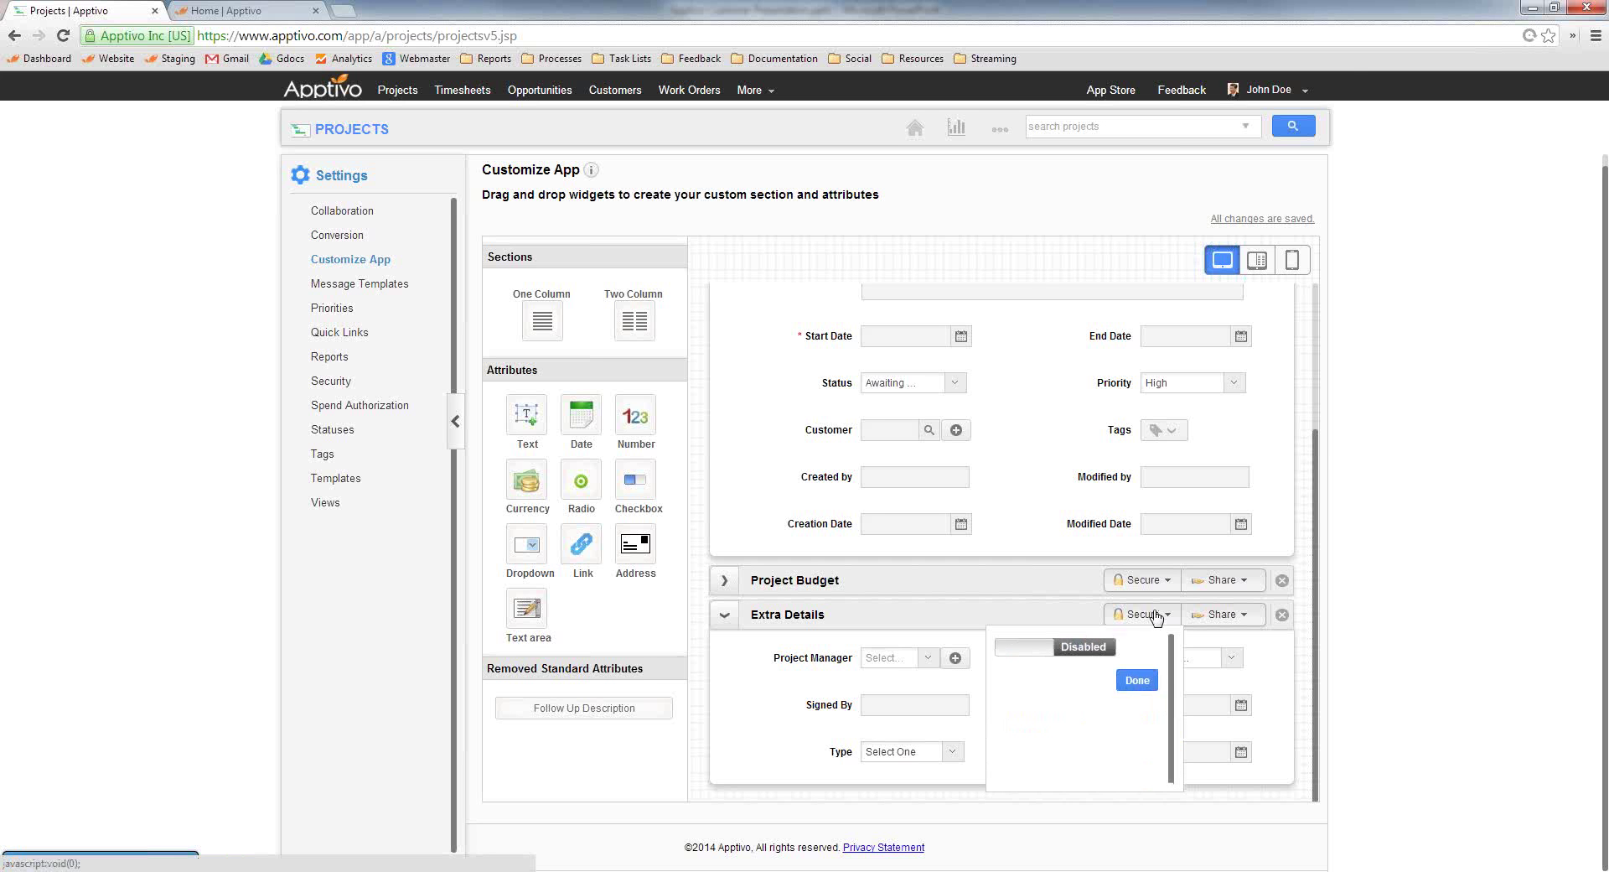
Try sharing Extra Details, dismiss the warning, and add a new 'Website Details' section
left_click(1222, 615)
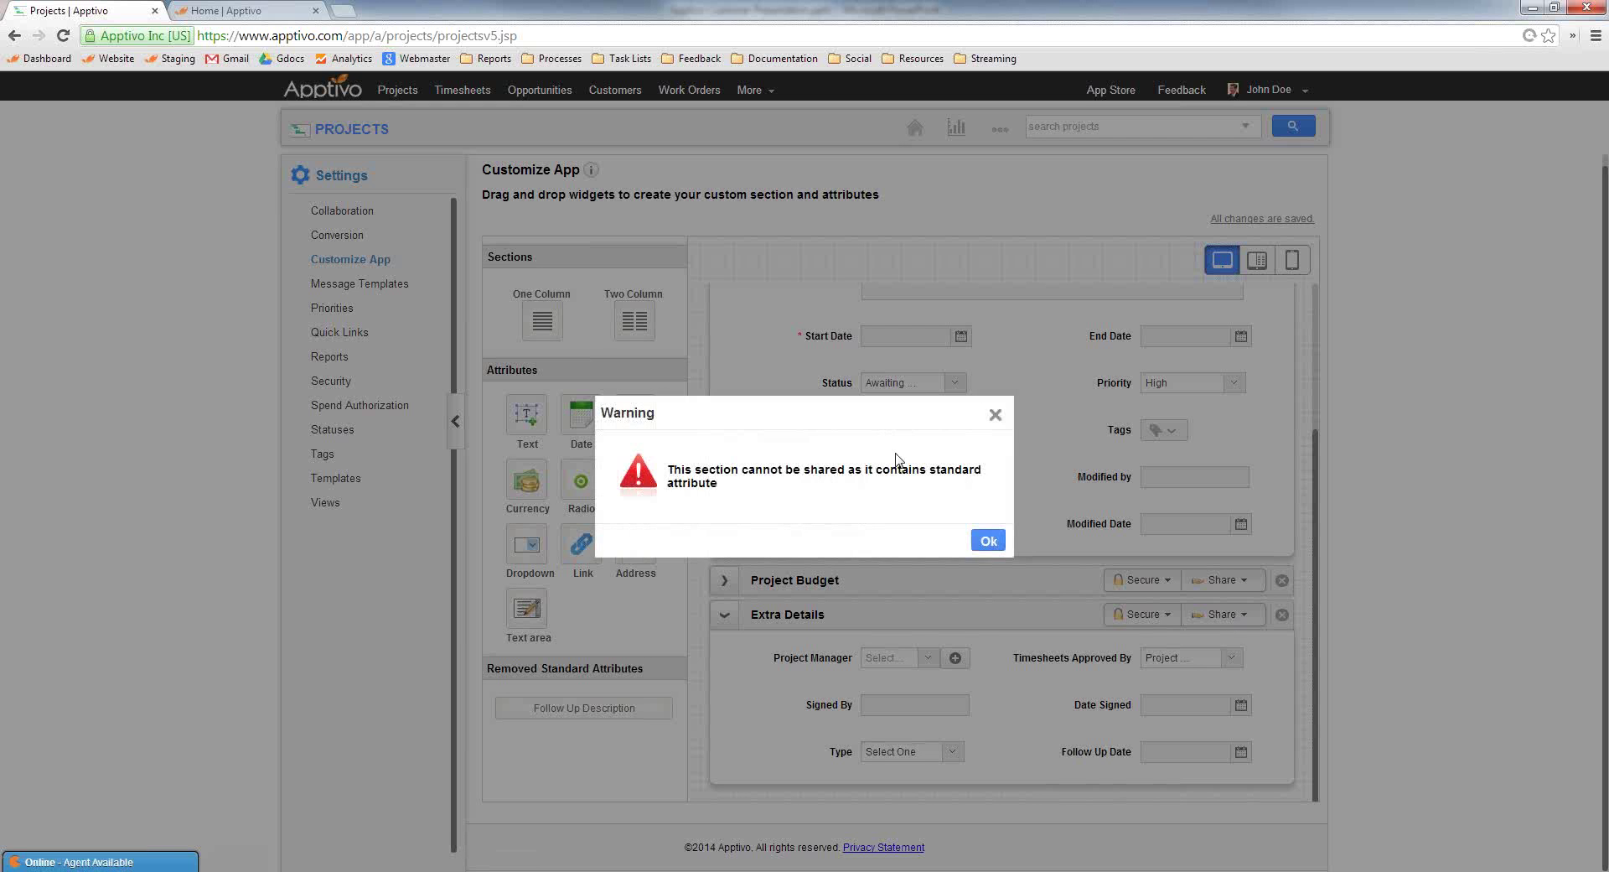
left_click(995, 417)
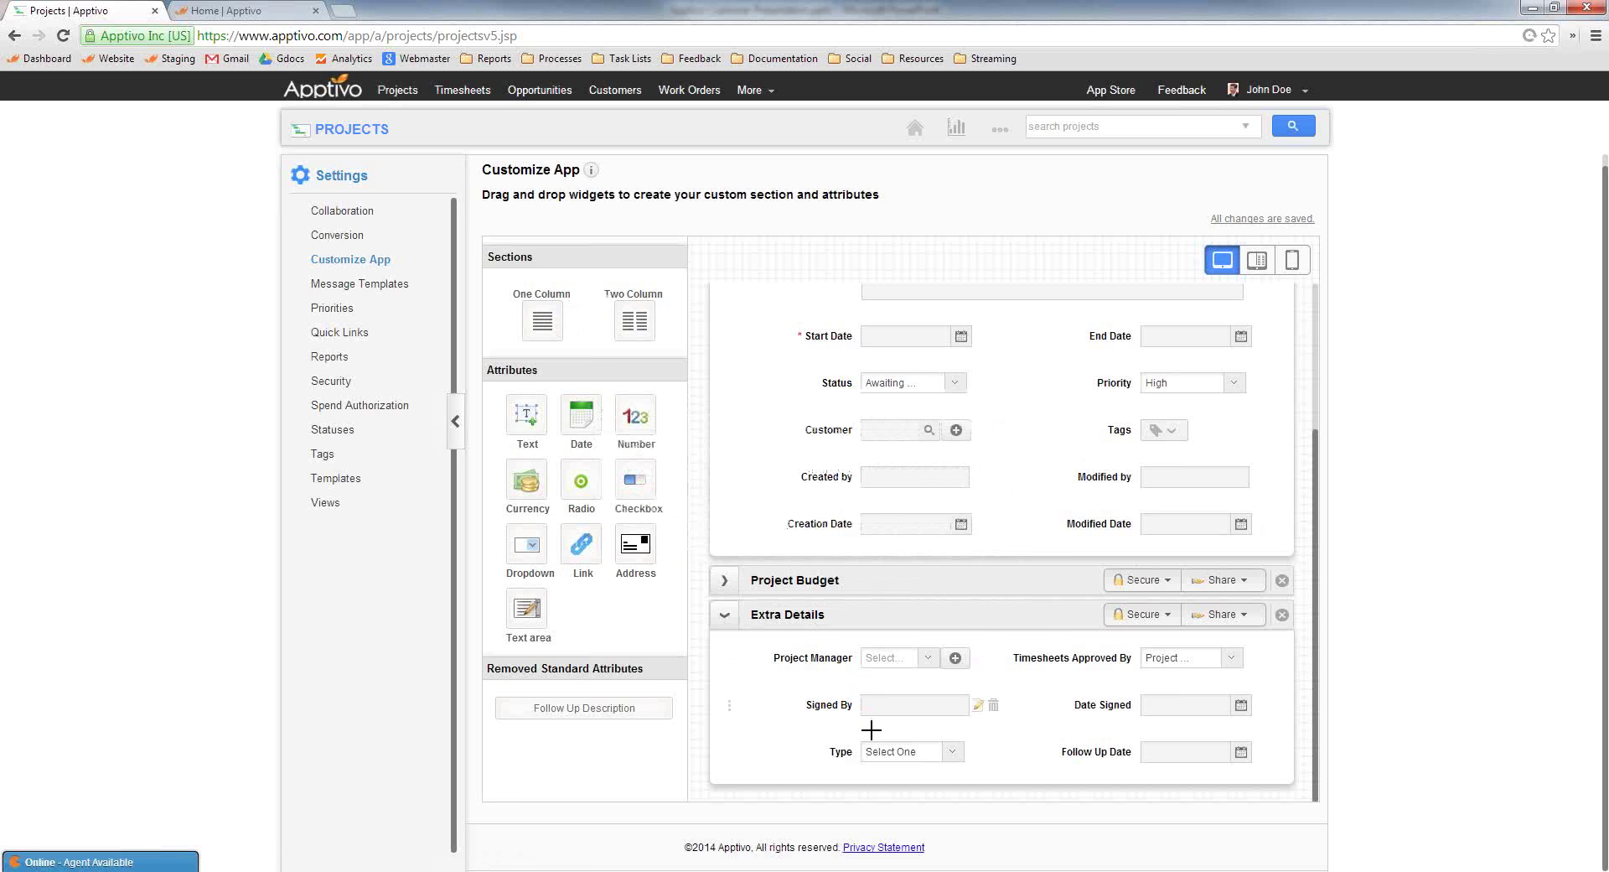
left_click_drag(877, 751, 855, 743)
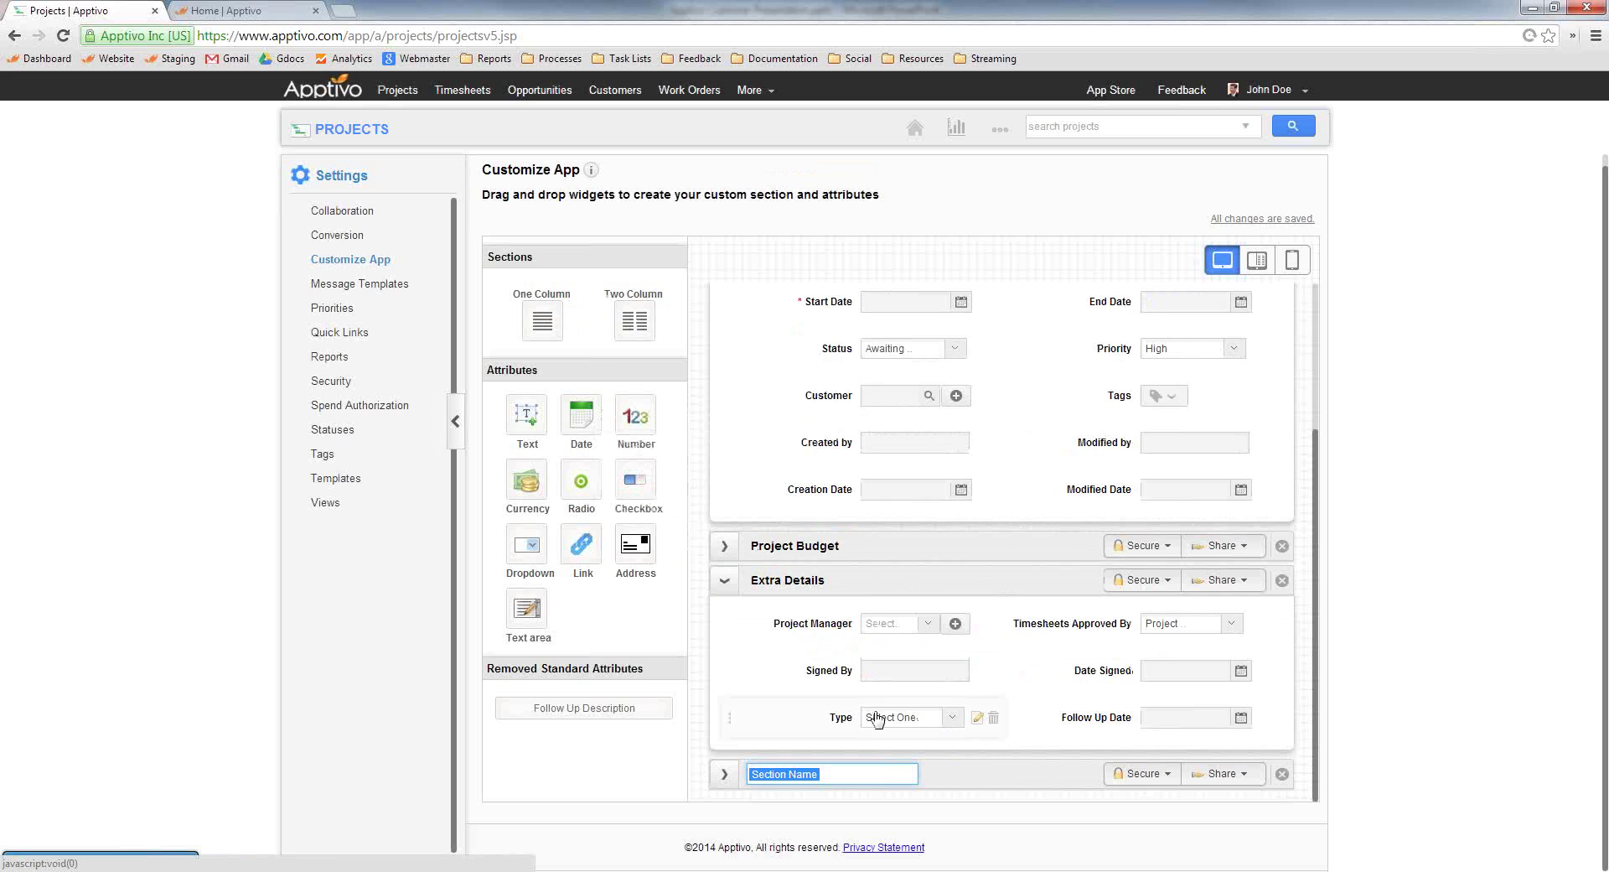
type("Webeite Details")
key("Return")
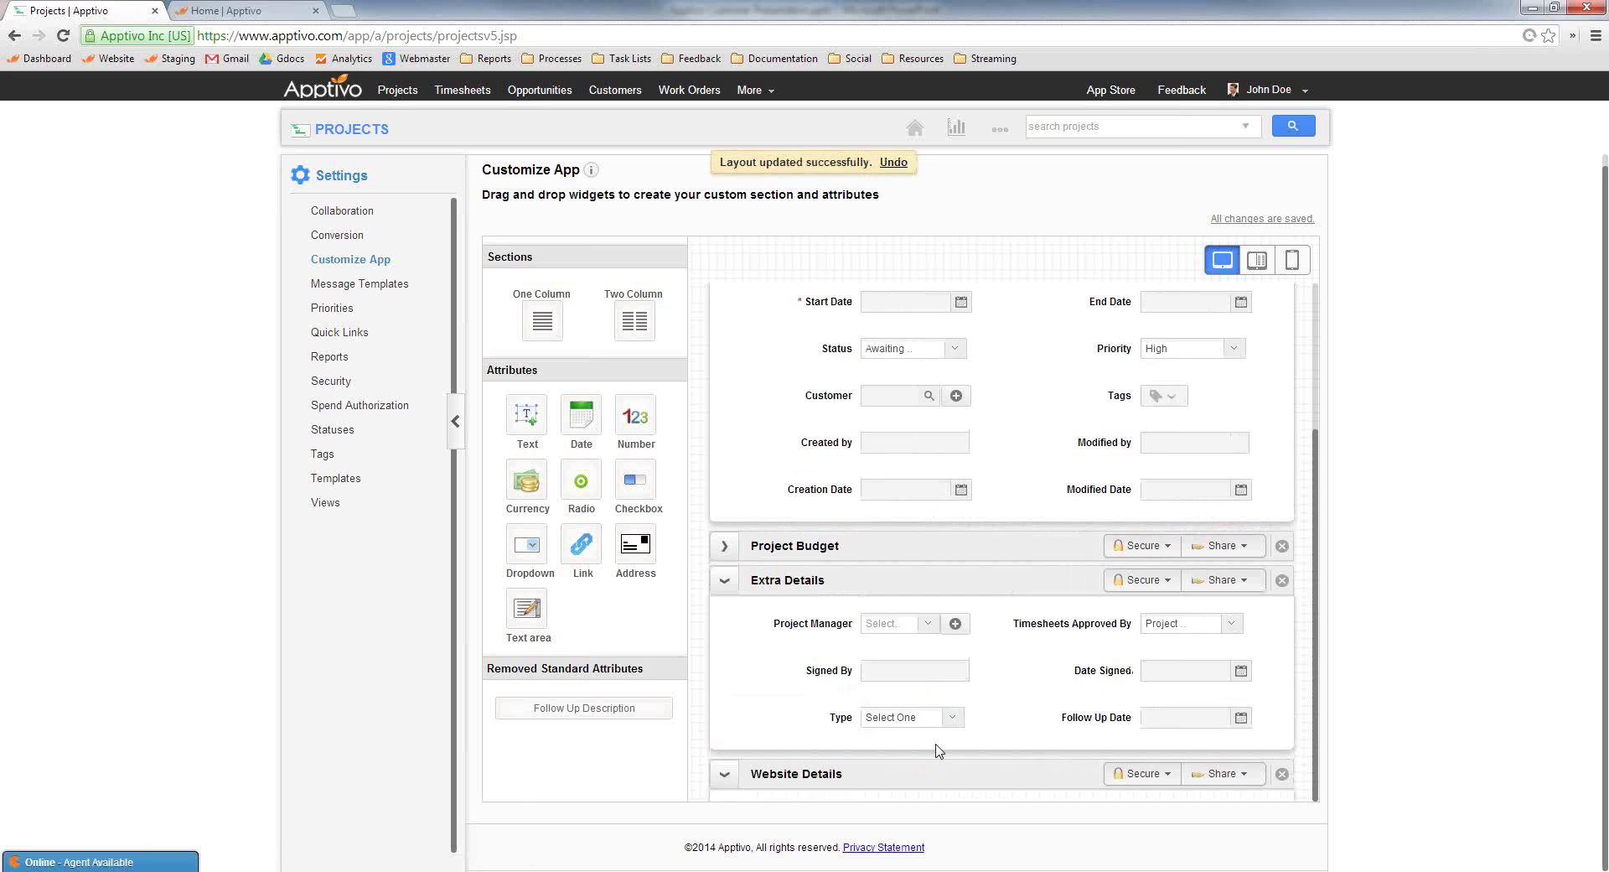
left_click(935, 746)
Add FTP User and FTP Password text fields, placing FTP Password beside FTP User
left_click_drag(546, 444, 927, 762)
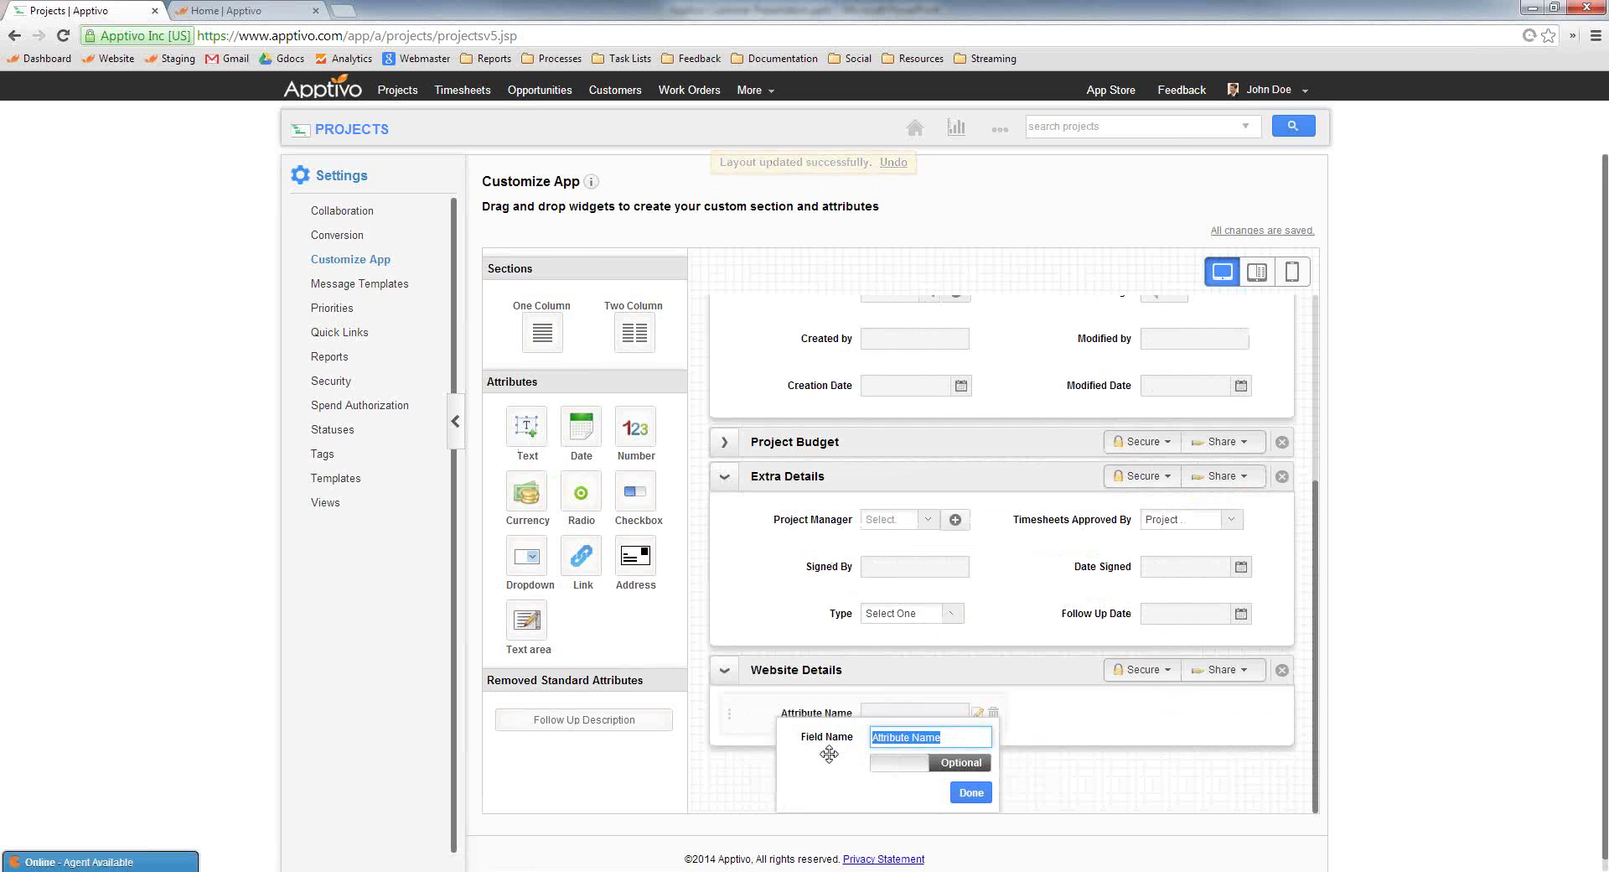
type("FTP Us")
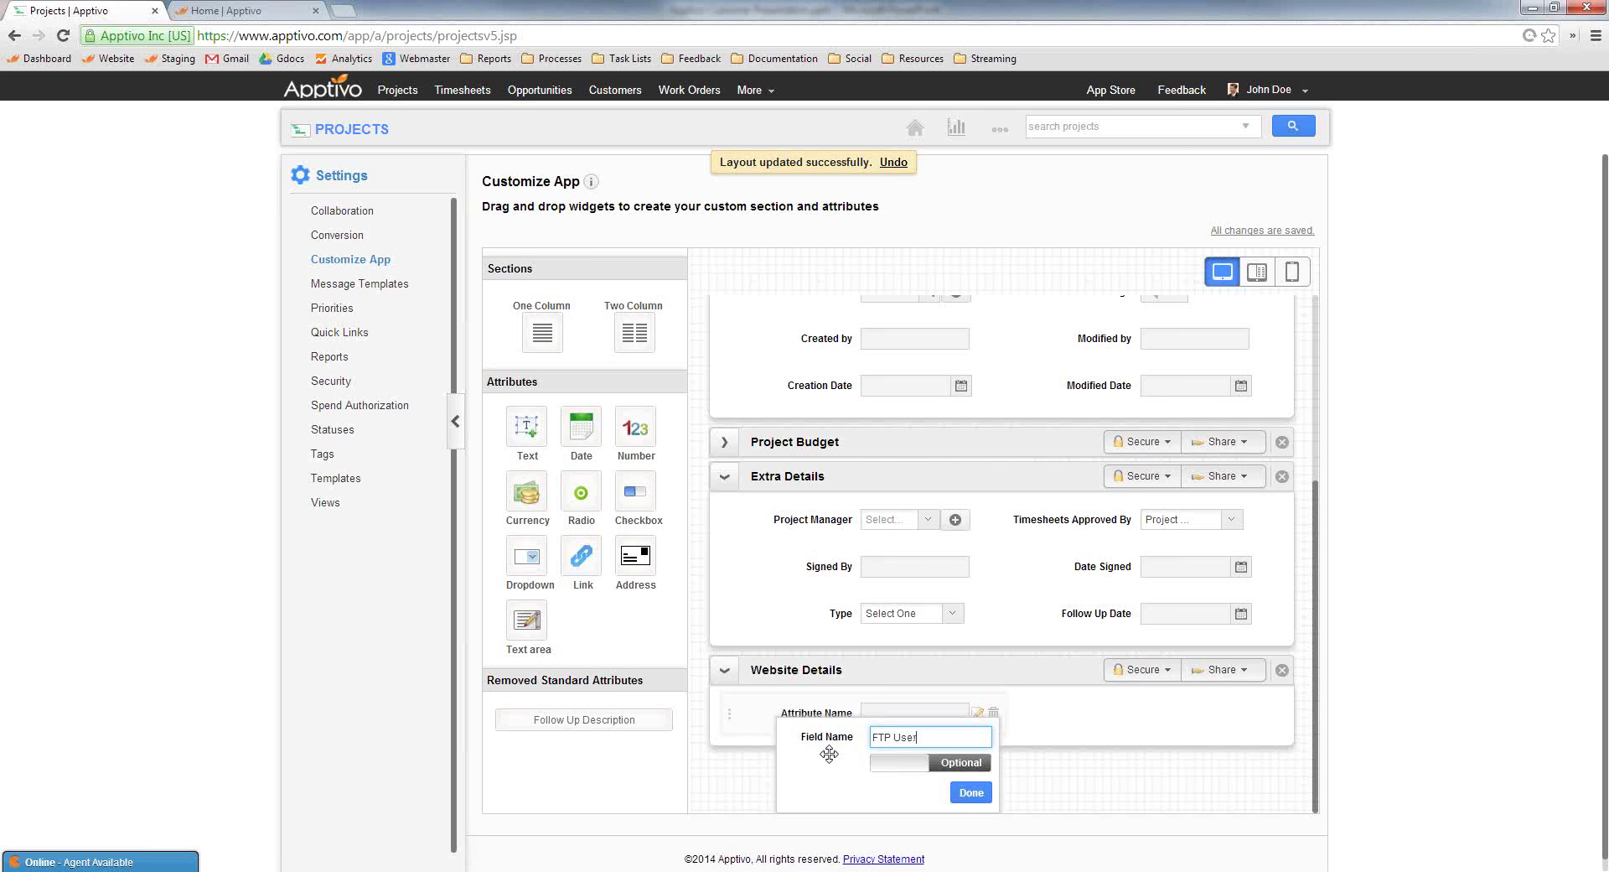
type("er")
left_click(972, 793)
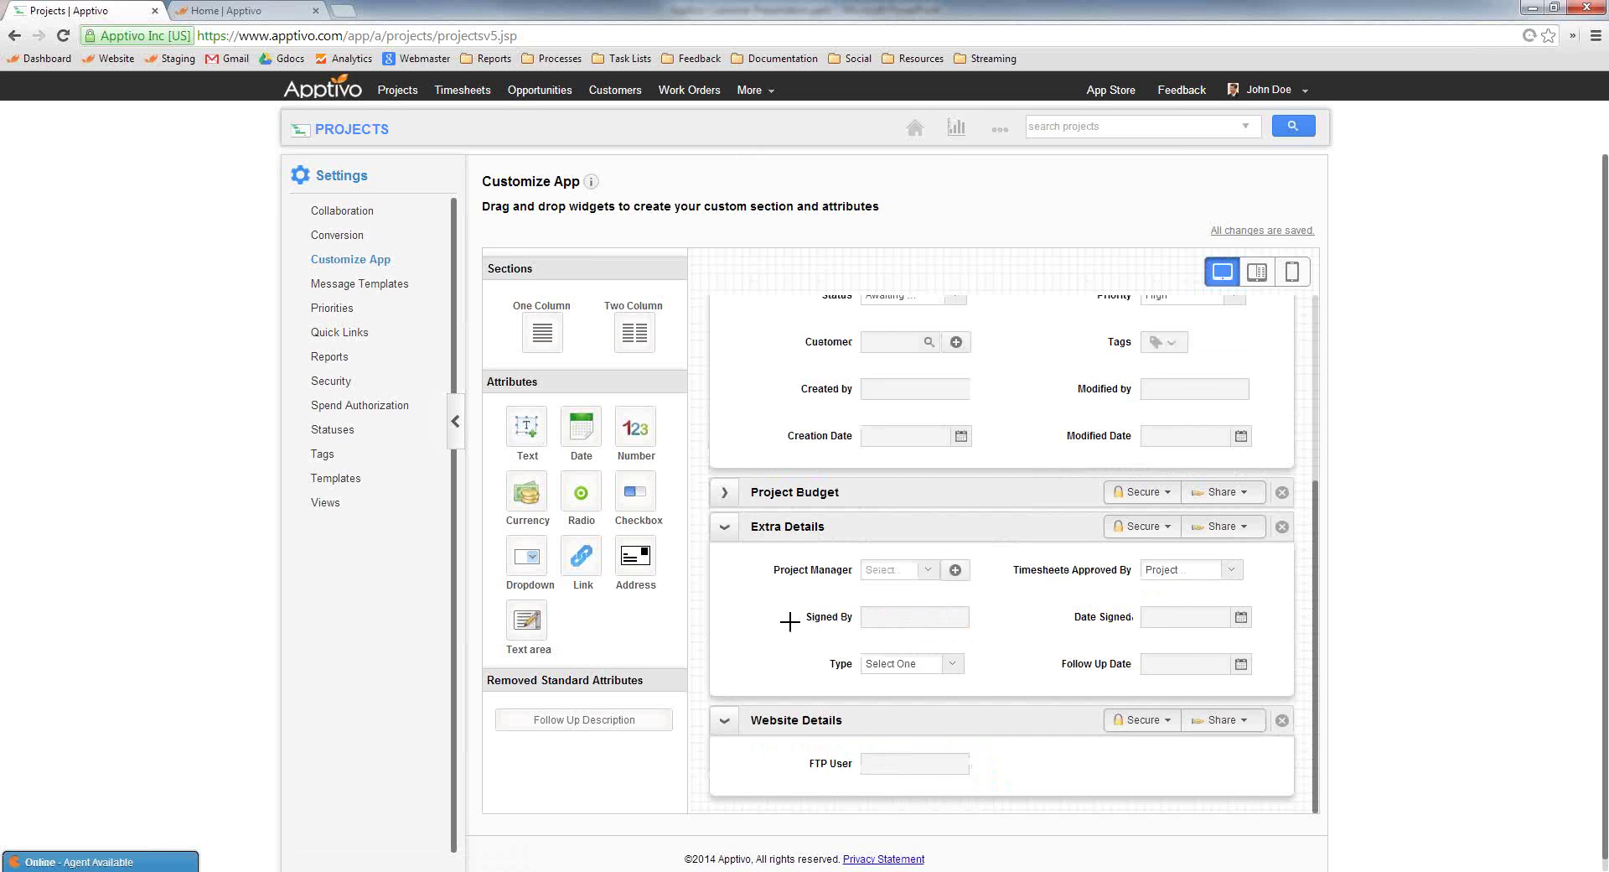
left_click_drag(933, 726, 1034, 757)
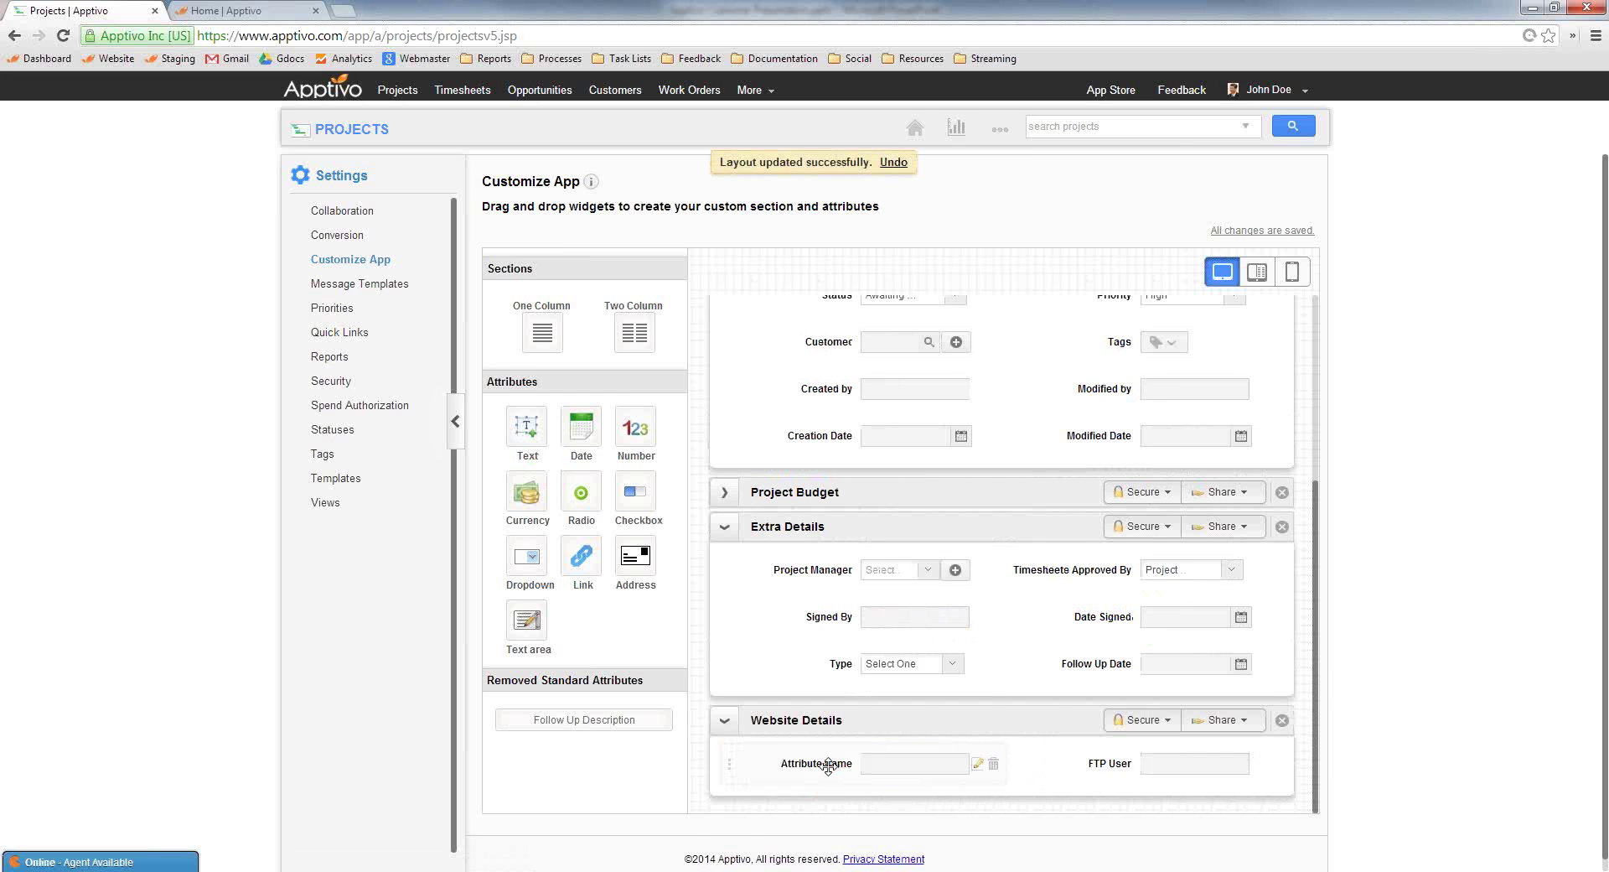
left_click(828, 765)
type("FTP Passw")
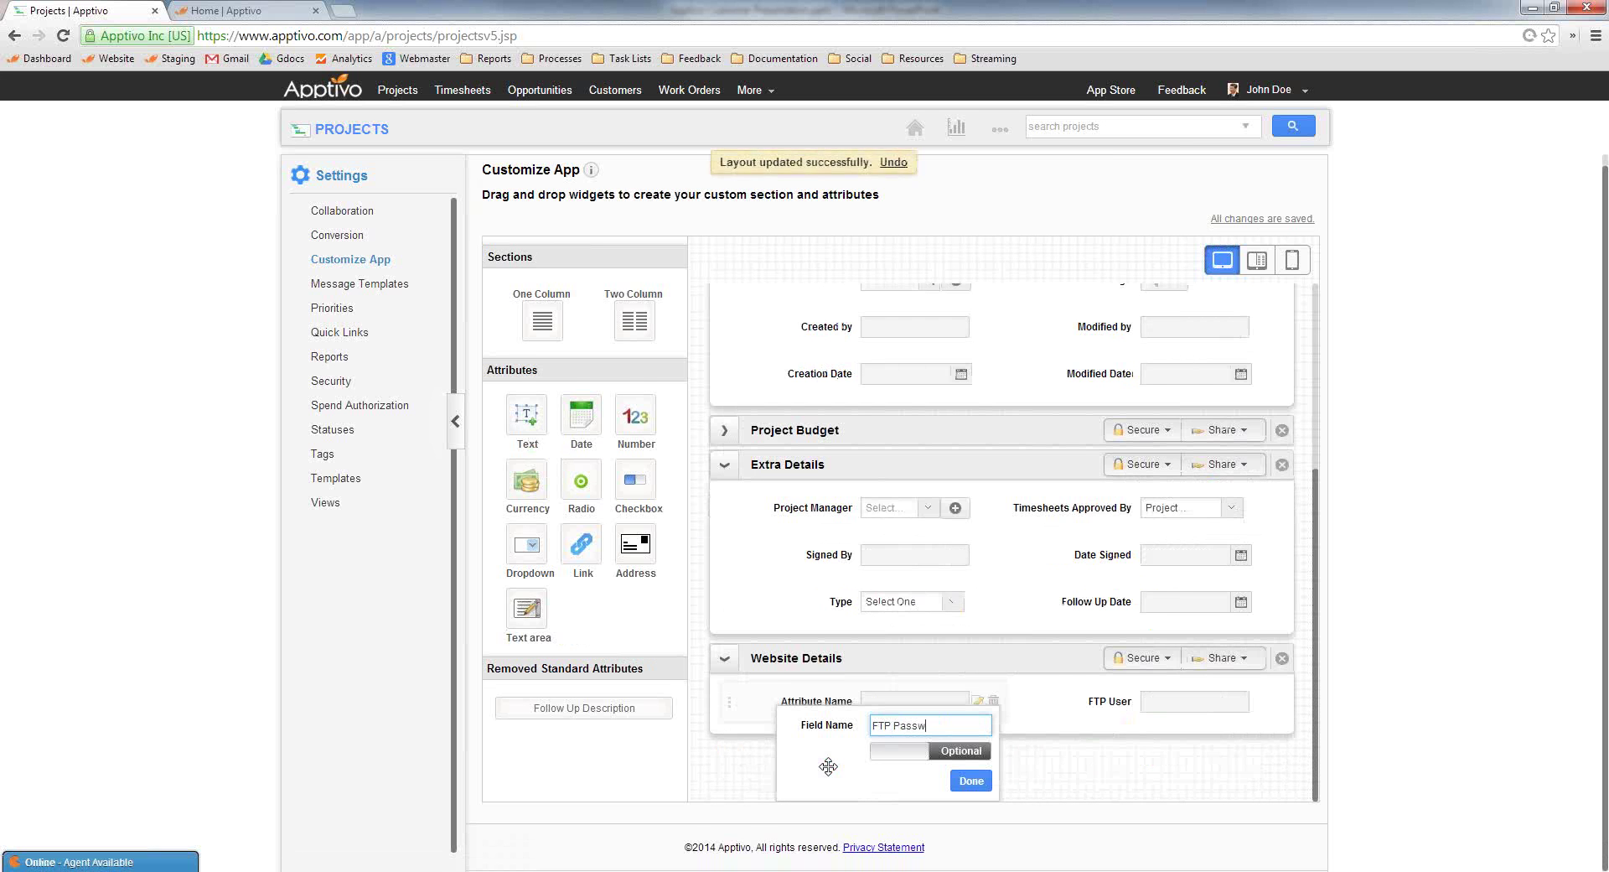
type("ord")
left_click(971, 780)
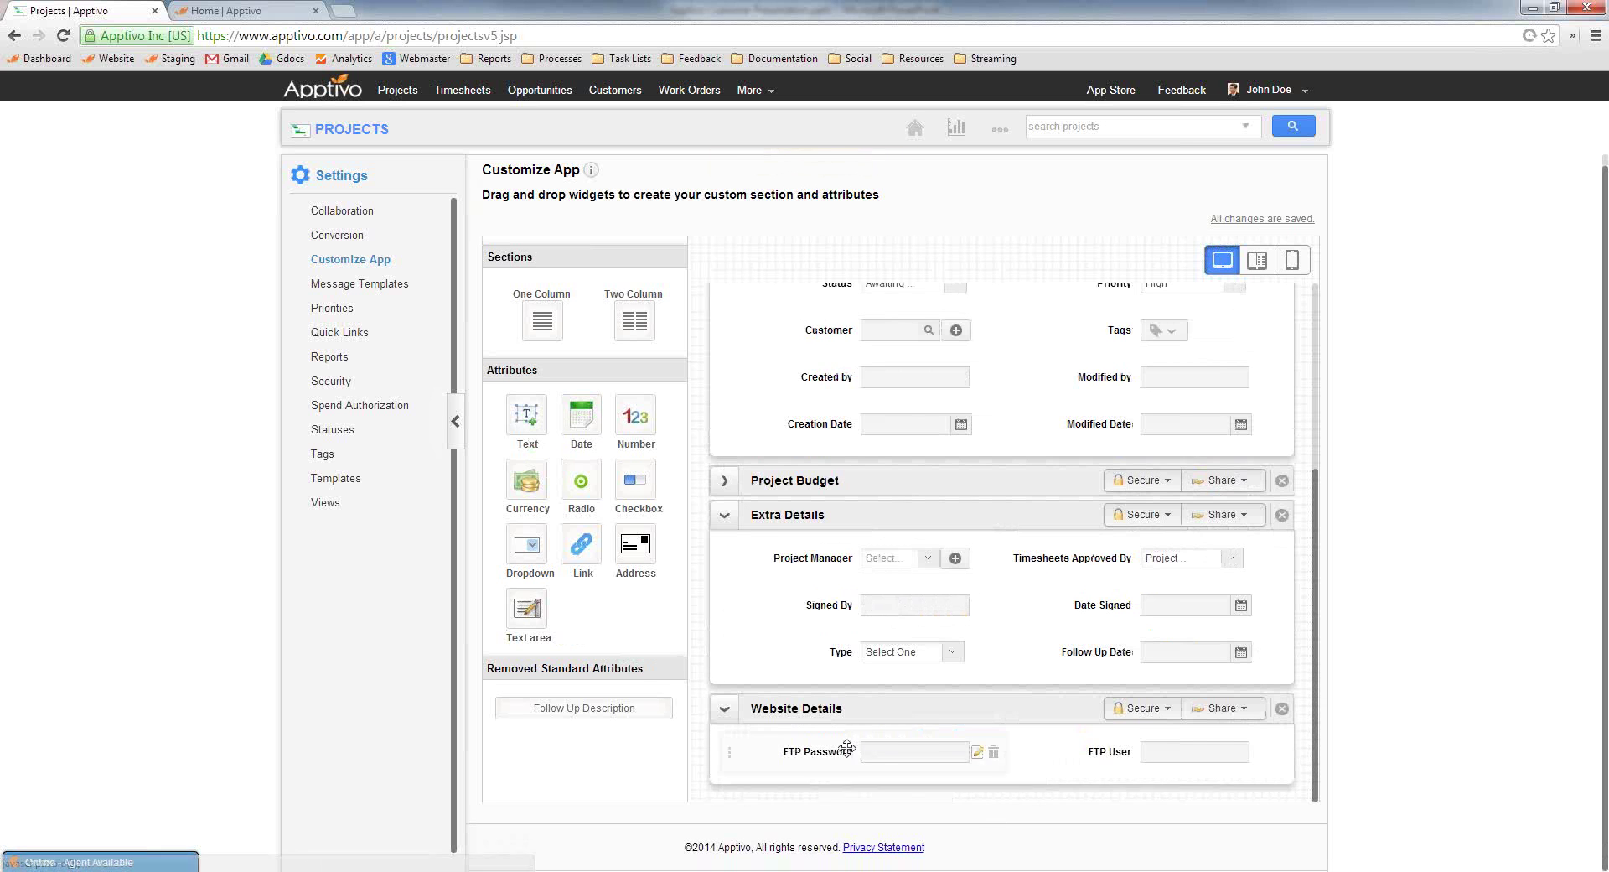
left_click_drag(819, 761, 1127, 771)
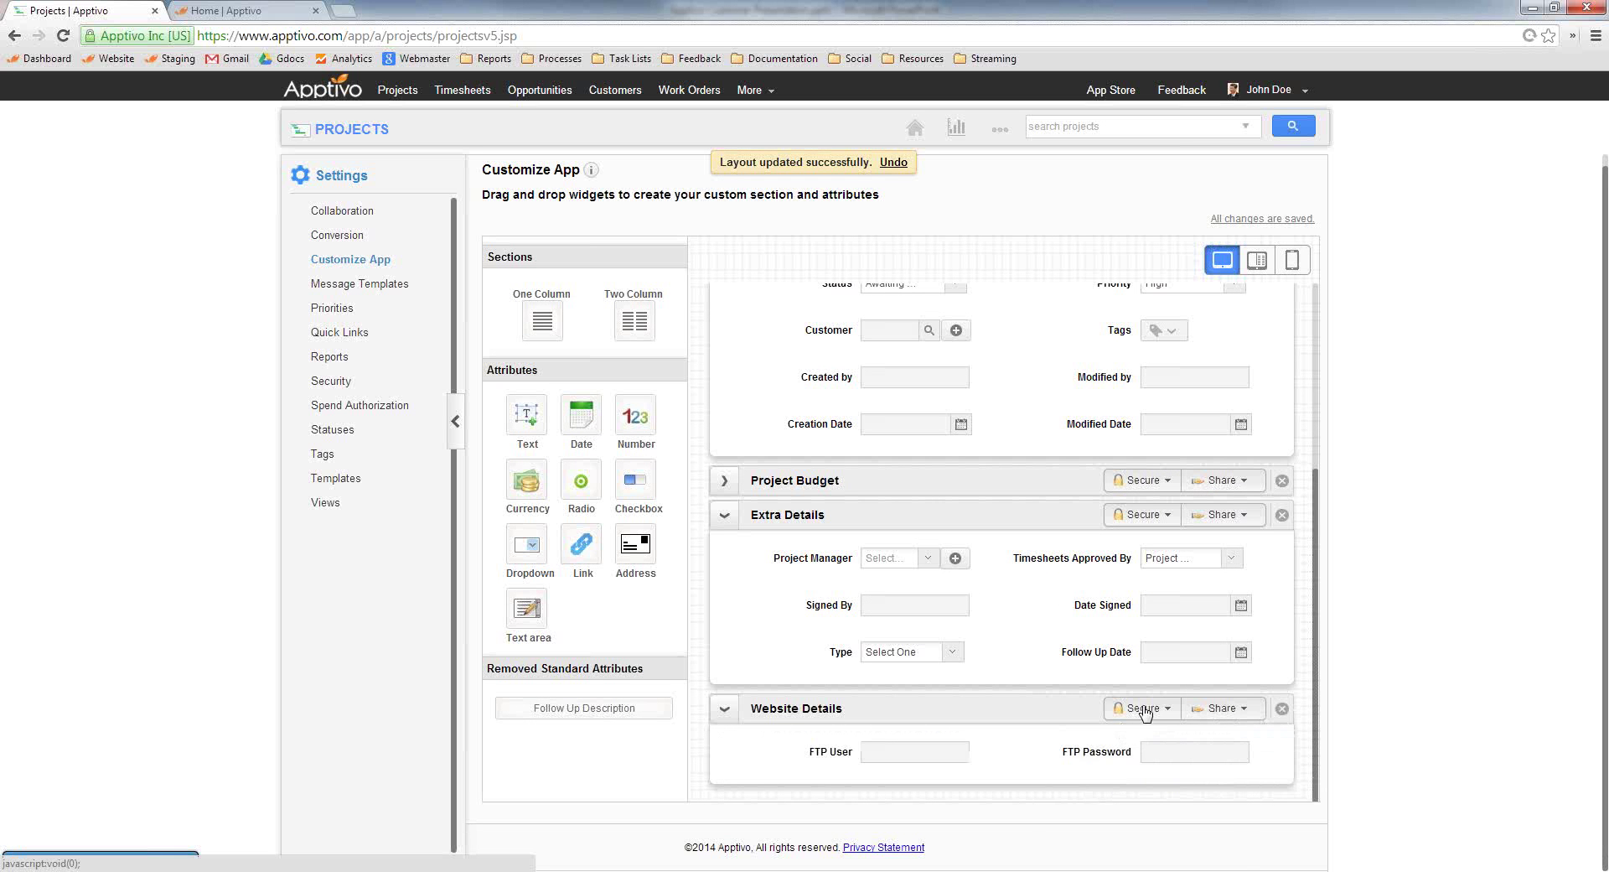
Secure the Website Details section and create a 'Website Credentials' view privilege
left_click(1145, 710)
left_click(1103, 745)
scroll(1211, 754, "down", 1)
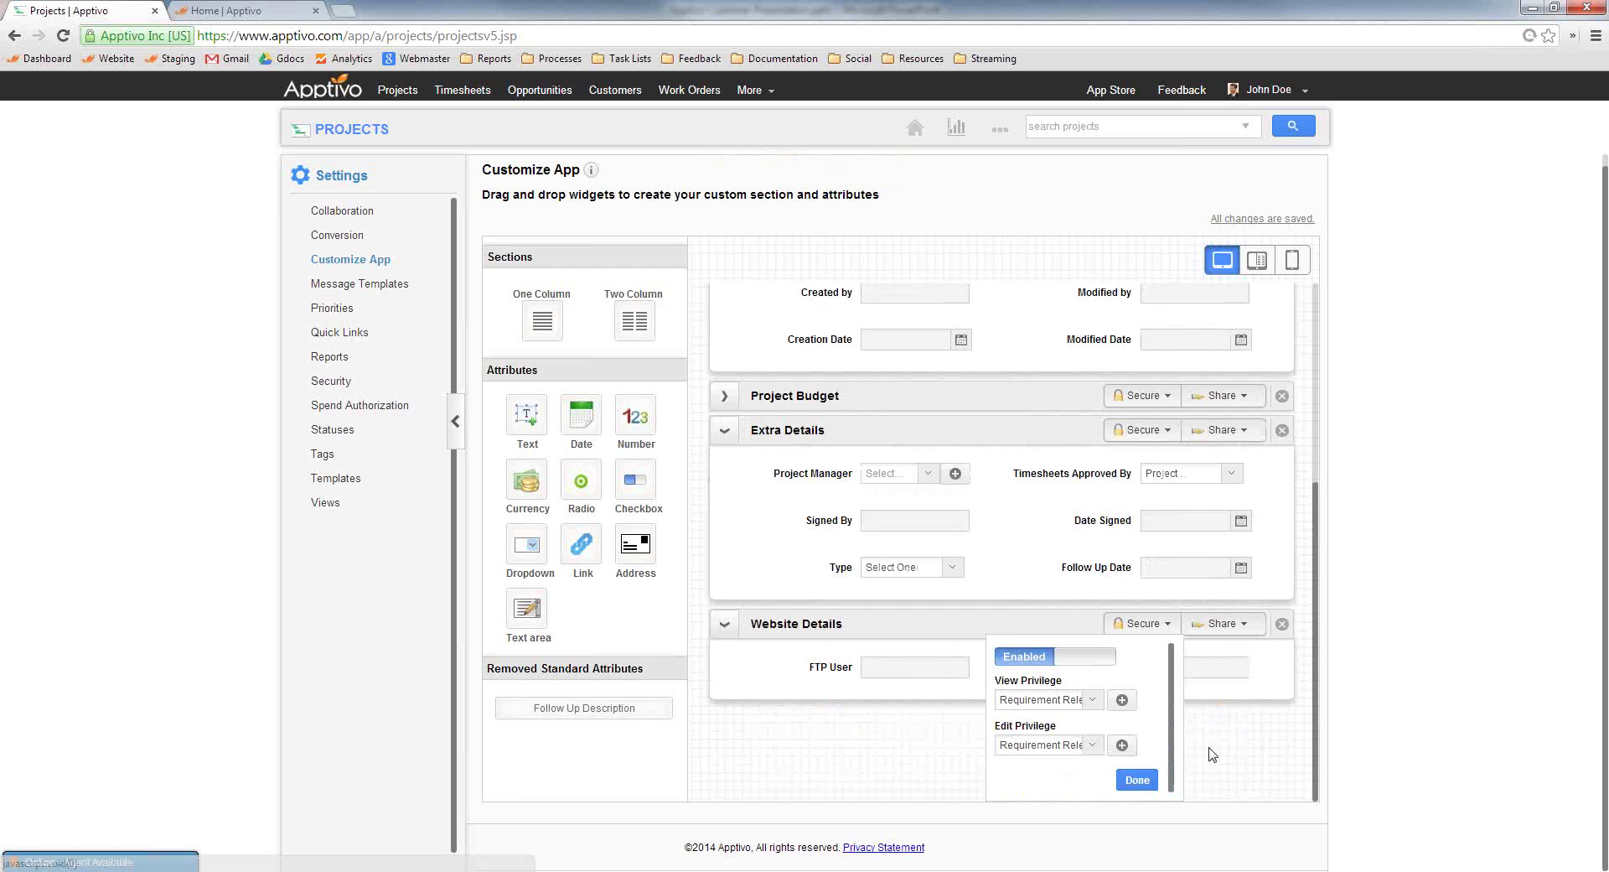
left_click(1122, 699)
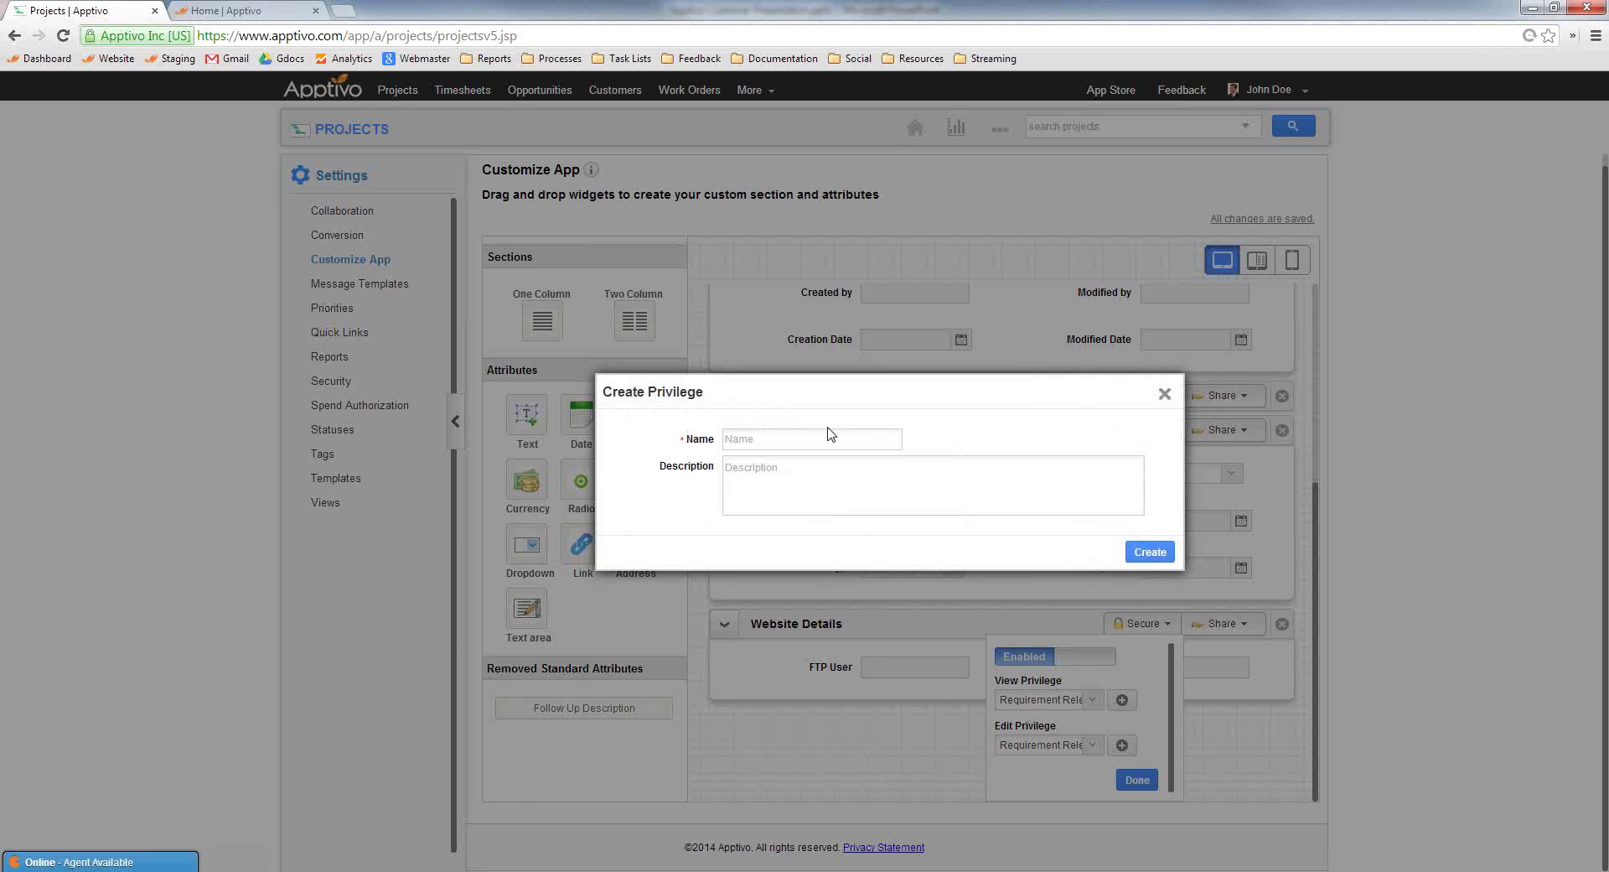
left_click(824, 441)
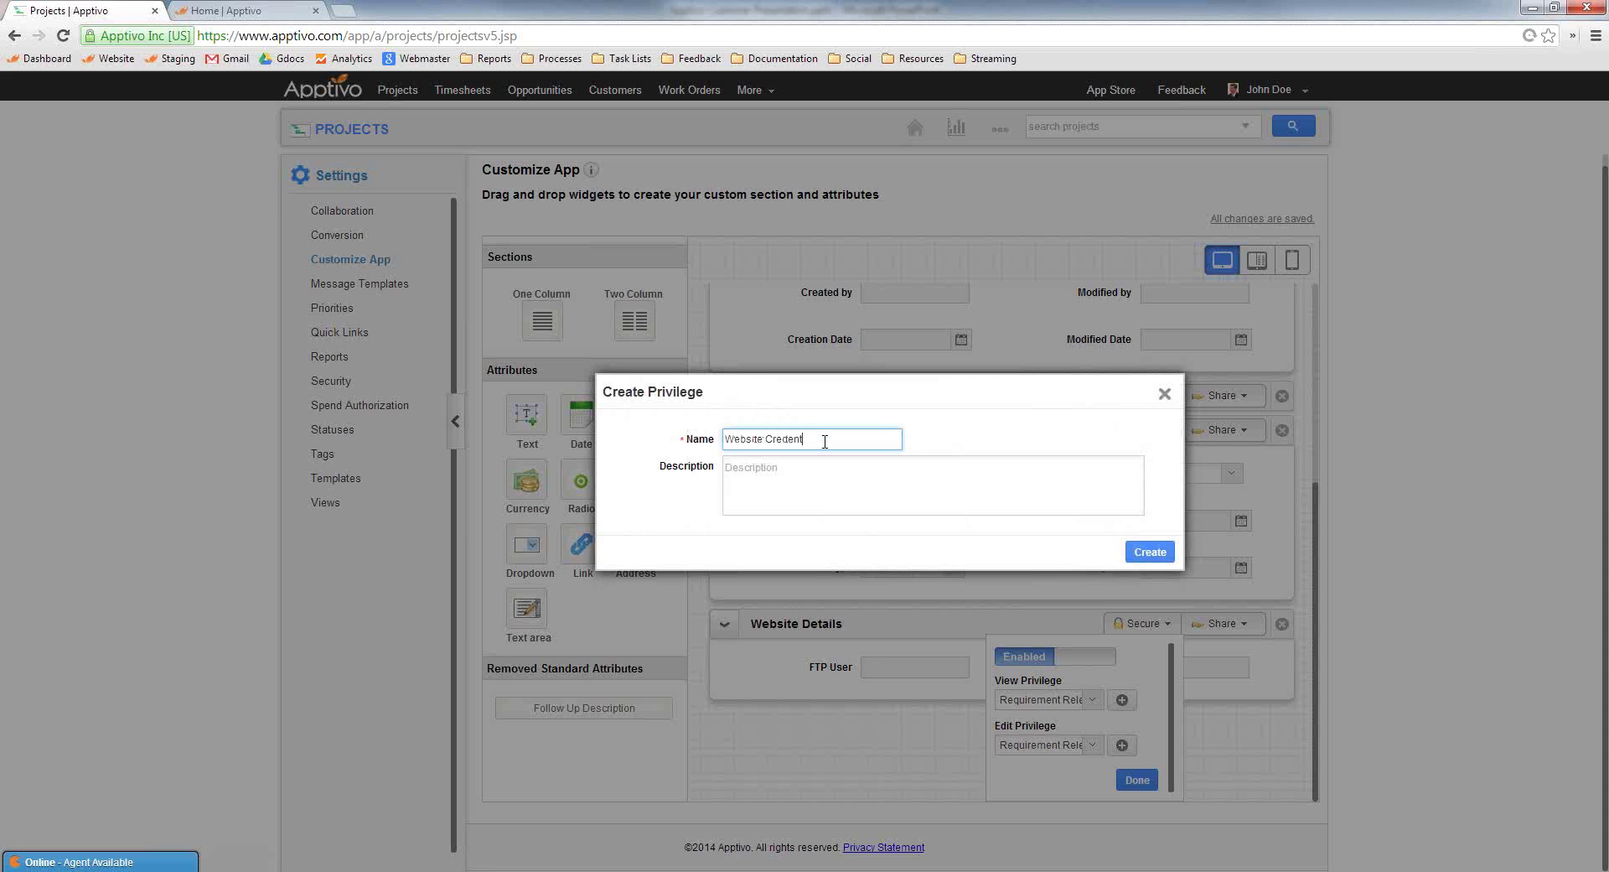
type("Website Credentials")
key("ctrl+a")
key("ctrl+c")
left_click(1148, 551)
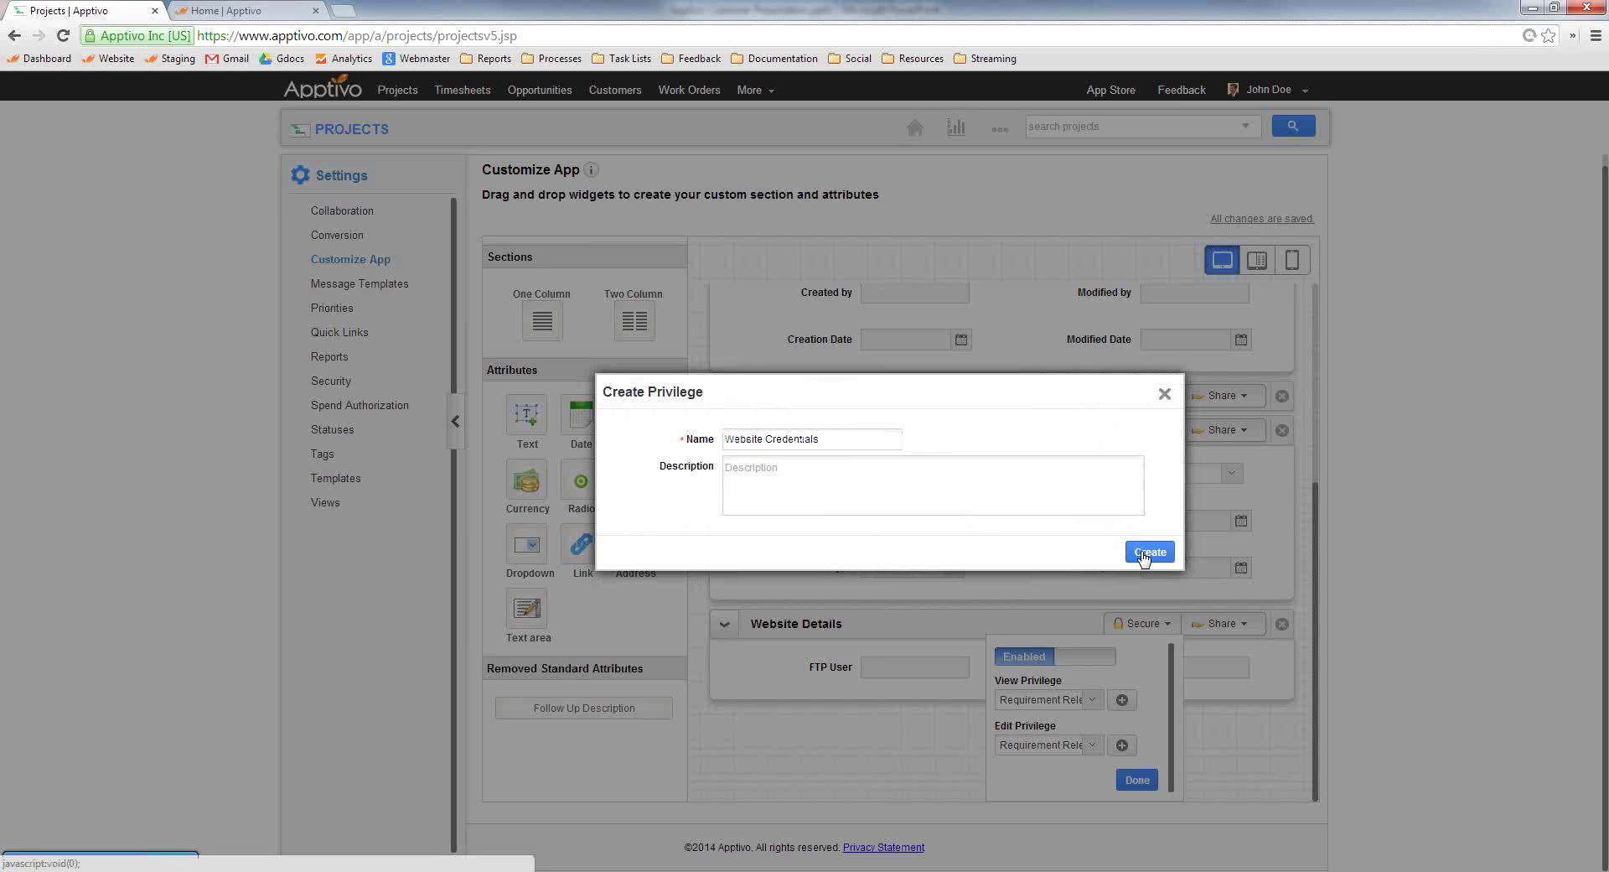
Set Website Credentials as the section's edit privilege as well
left_click(1122, 744)
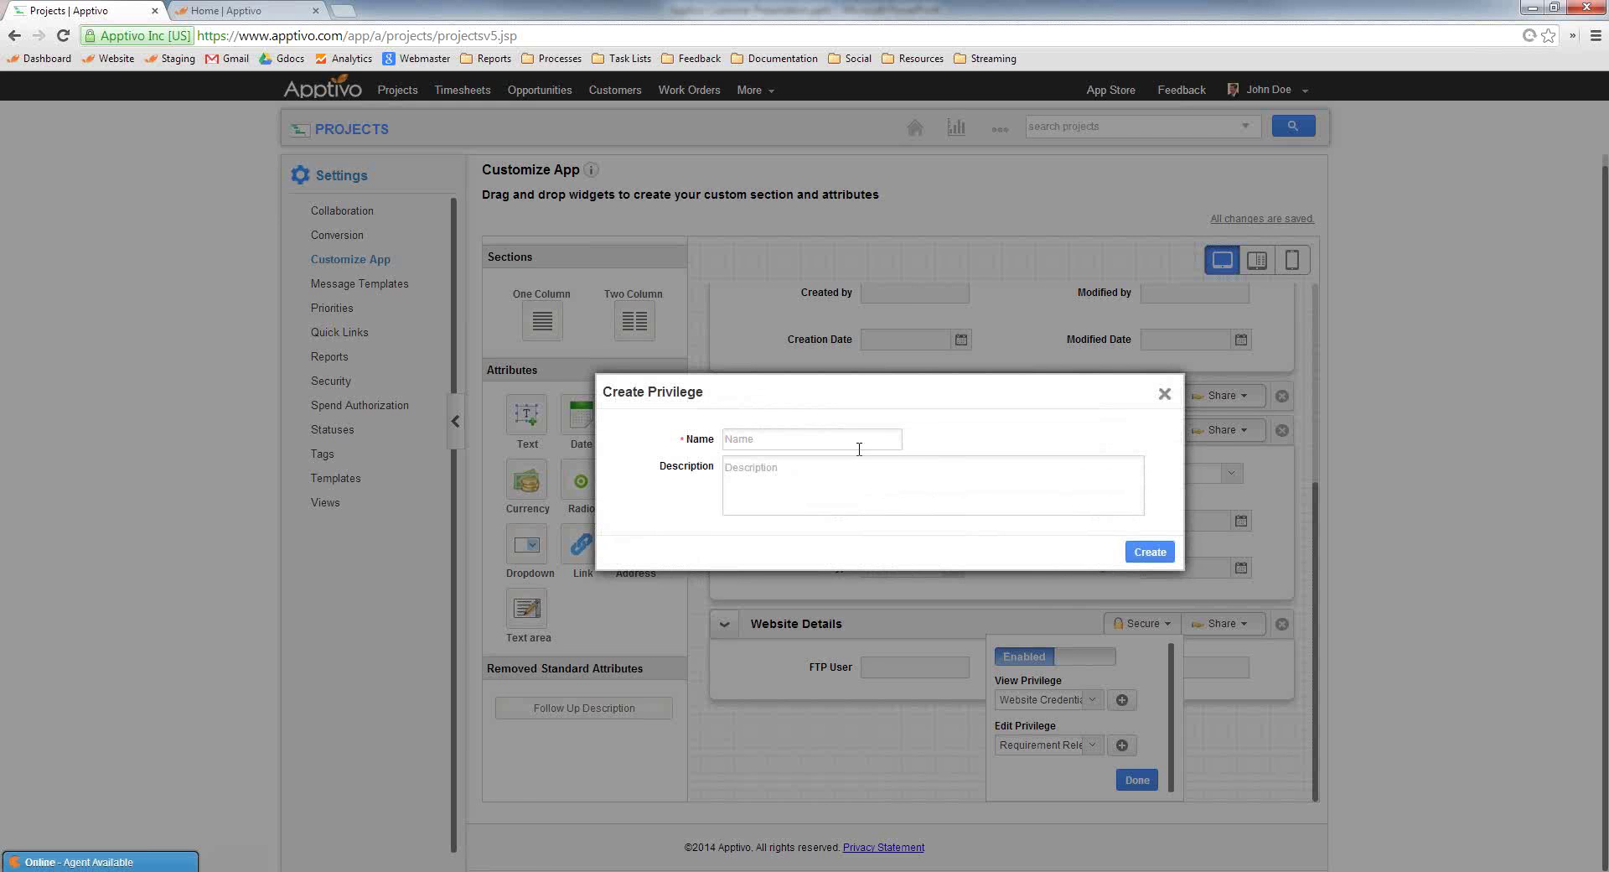
key("ctrl+v")
left_click(1148, 553)
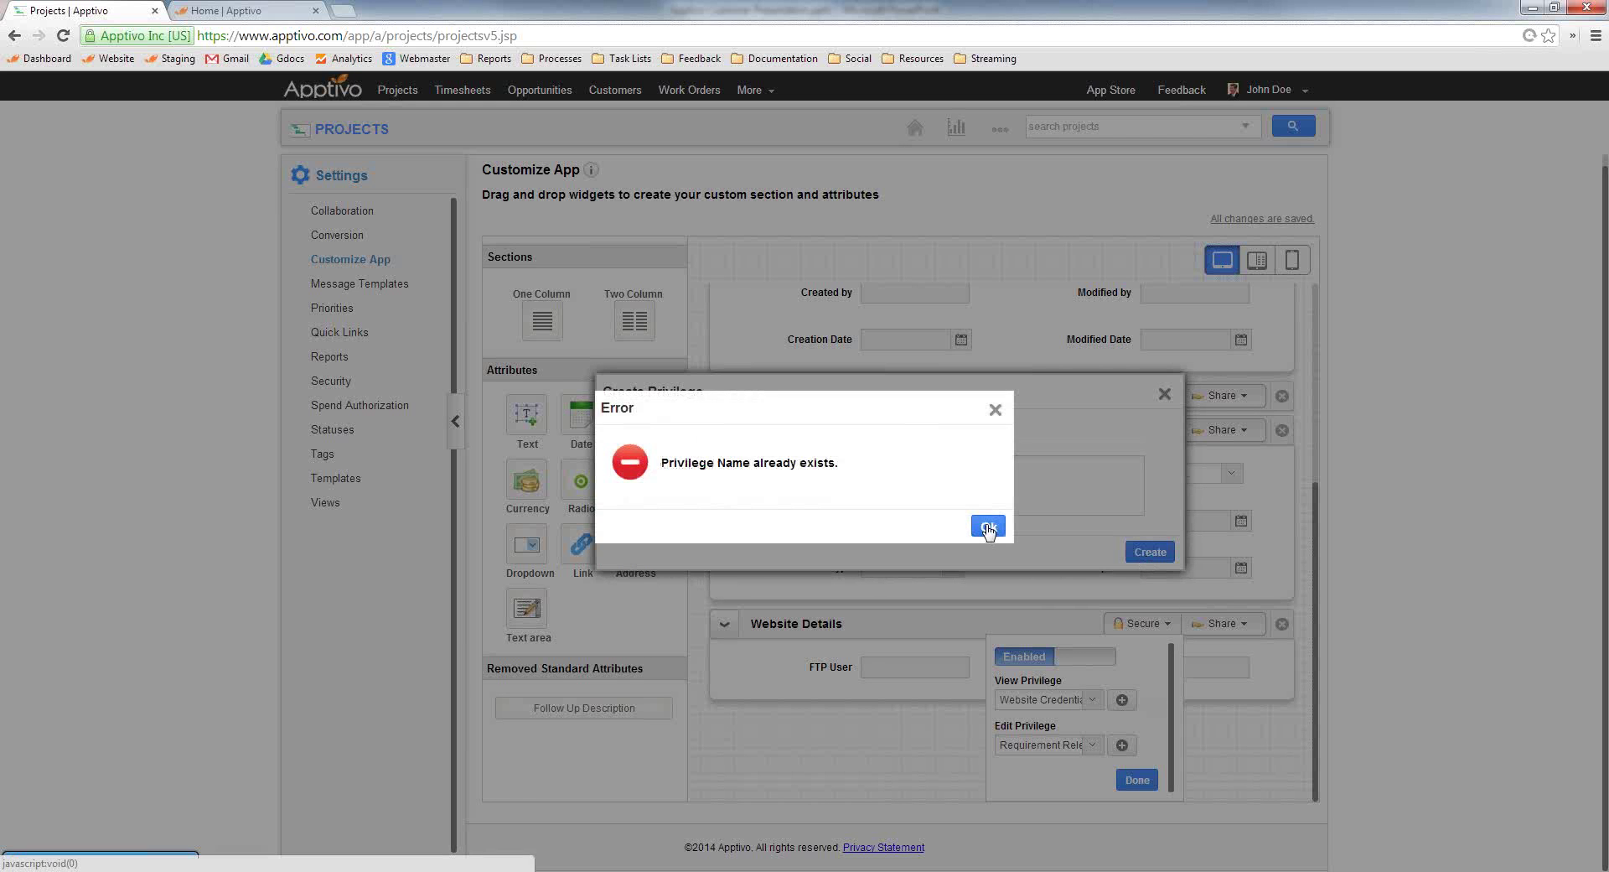
key("Return")
left_click(1164, 393)
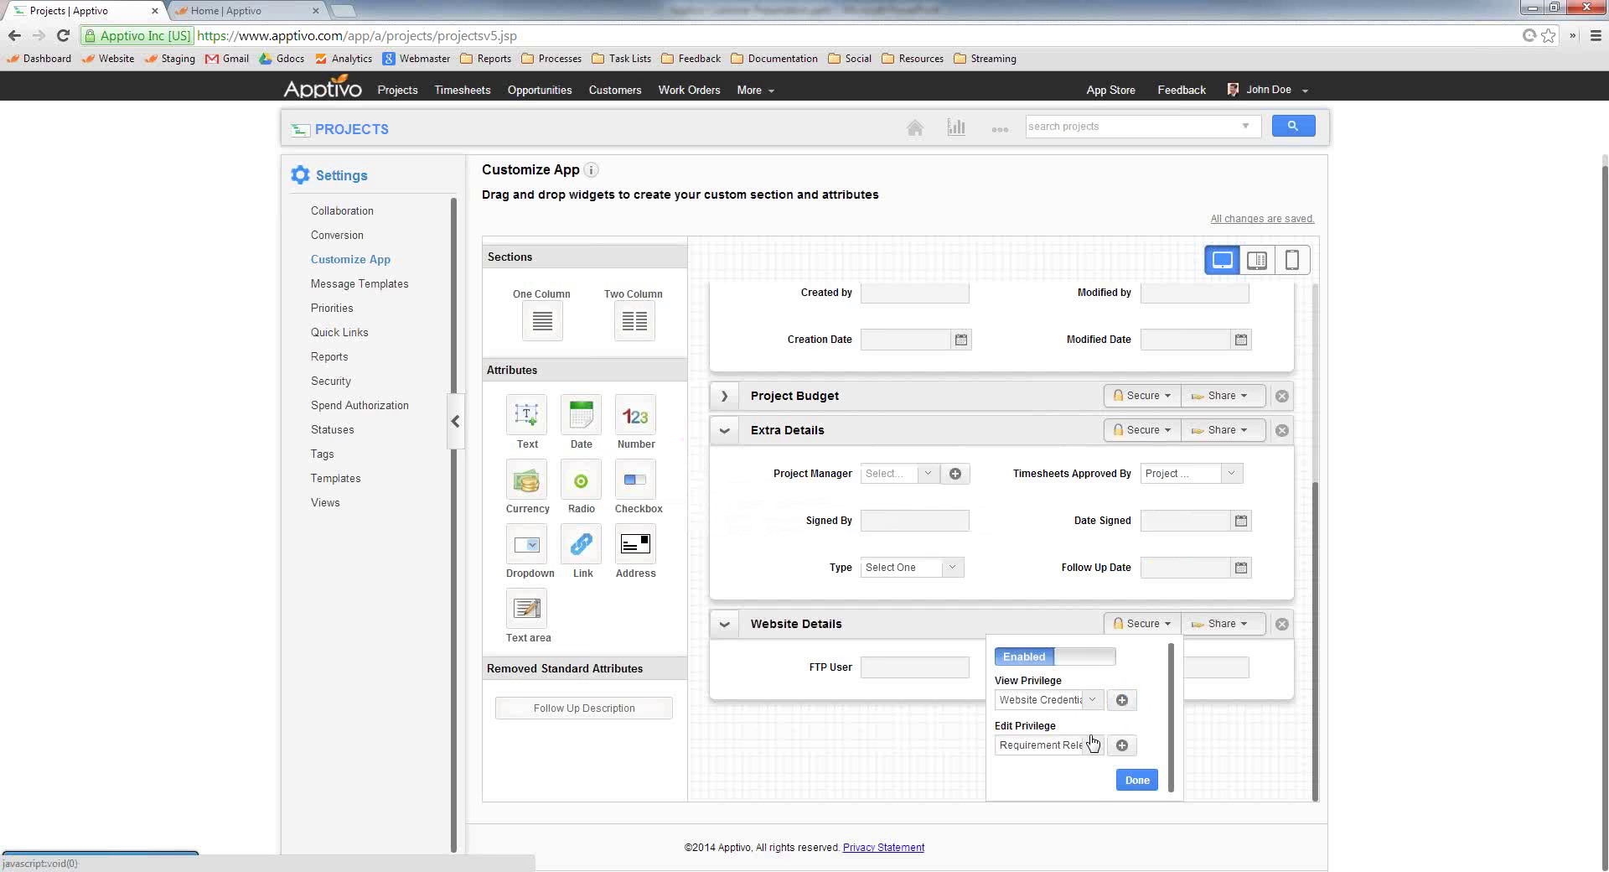
left_click(1048, 744)
scroll(1043, 771, "down", 5)
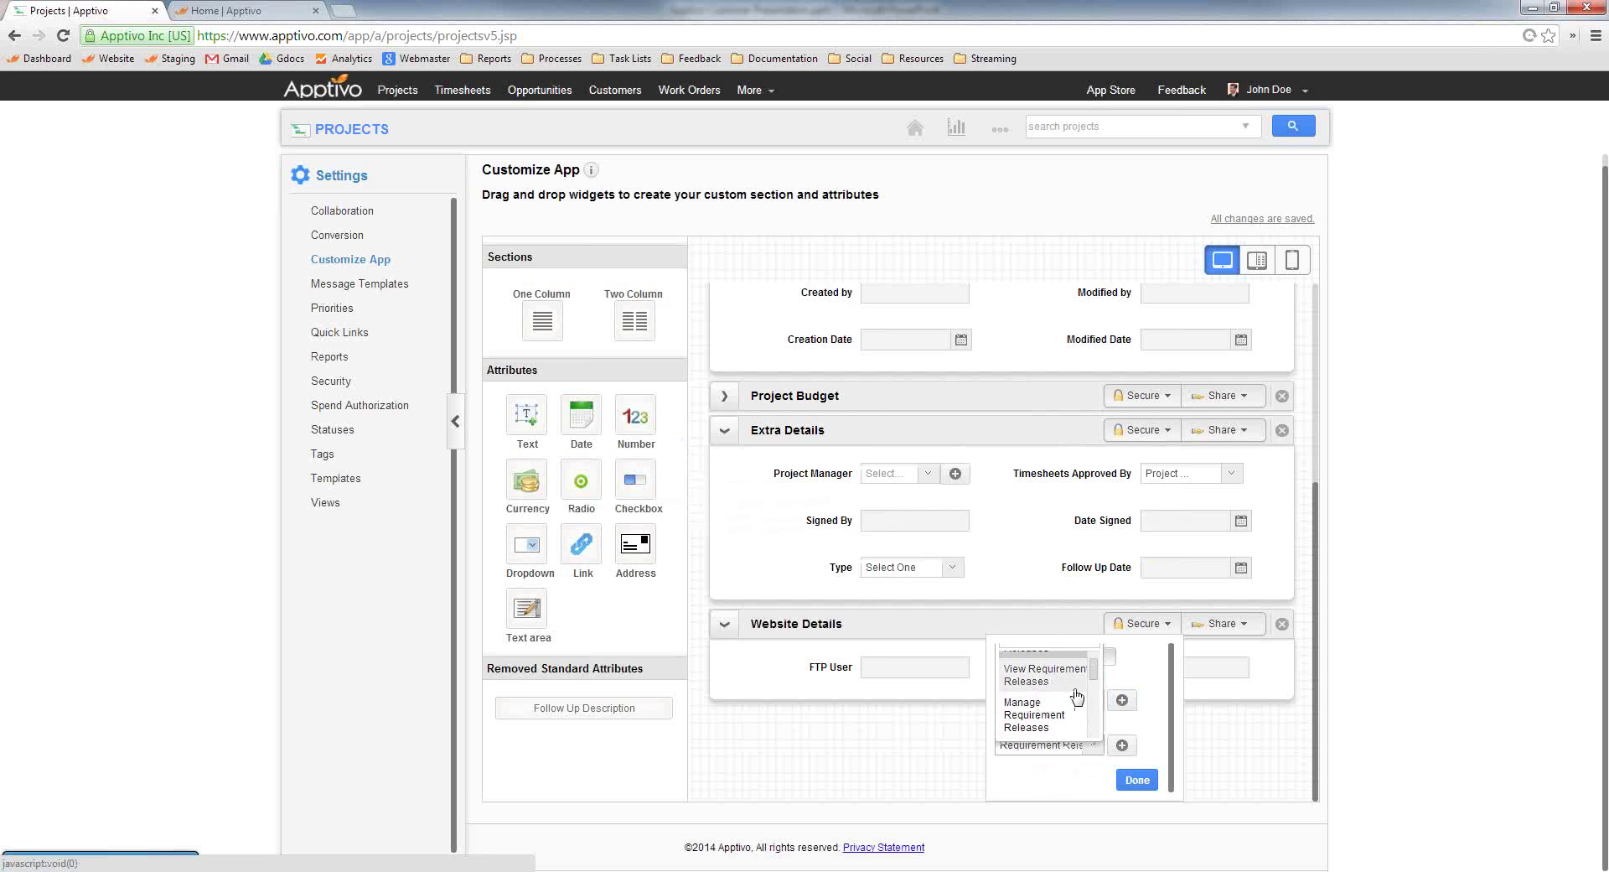
left_click(1054, 726)
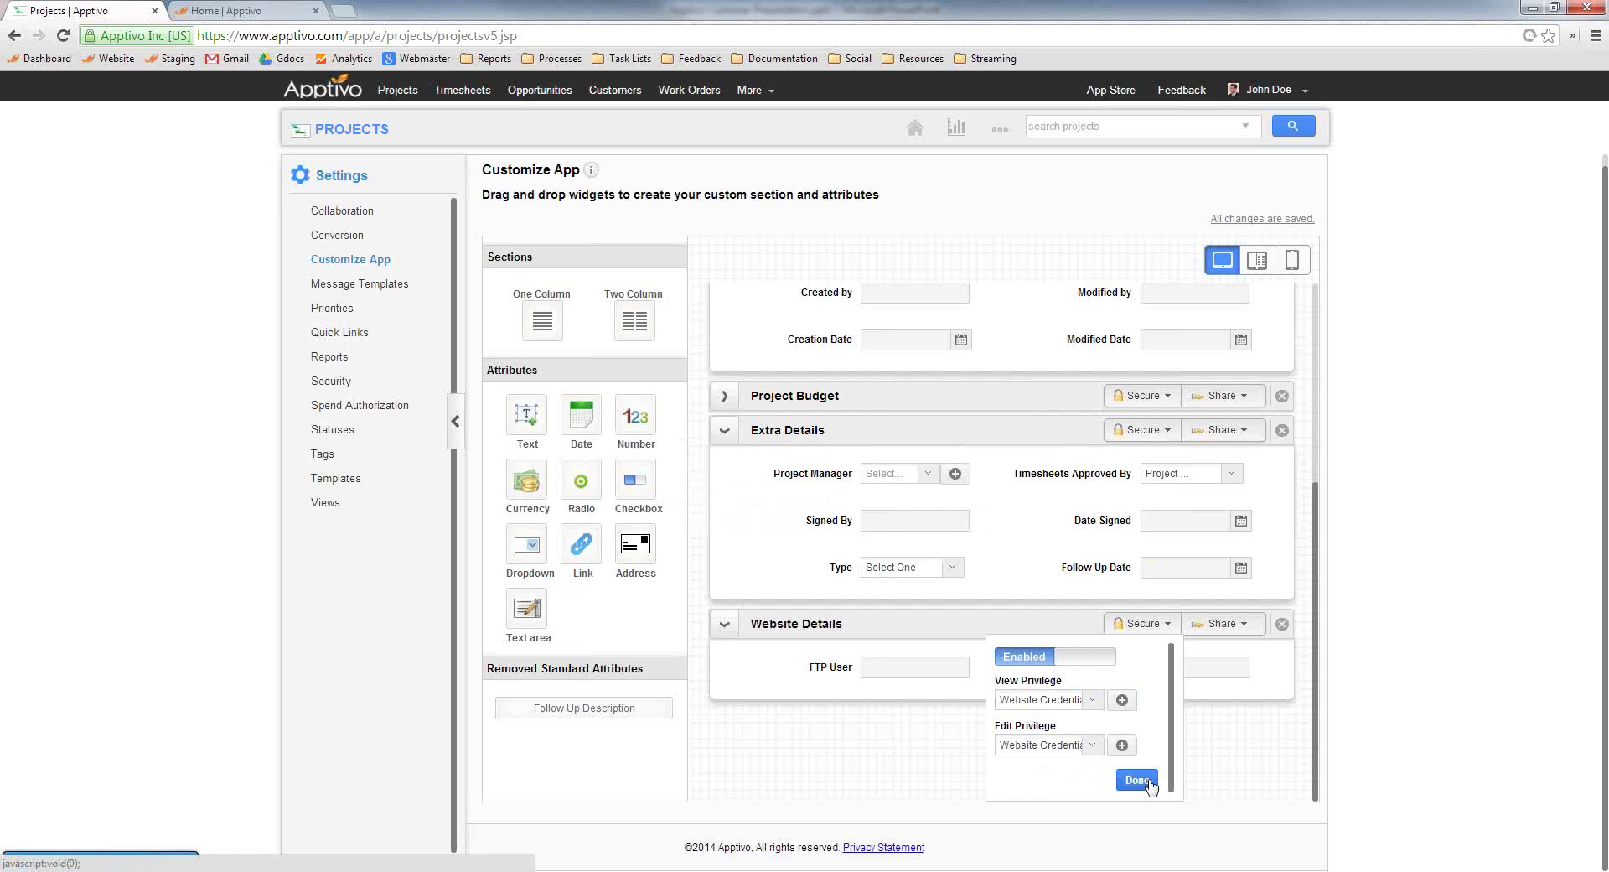
Save the security settings and share Website Details with Opportunities
left_click(1137, 779)
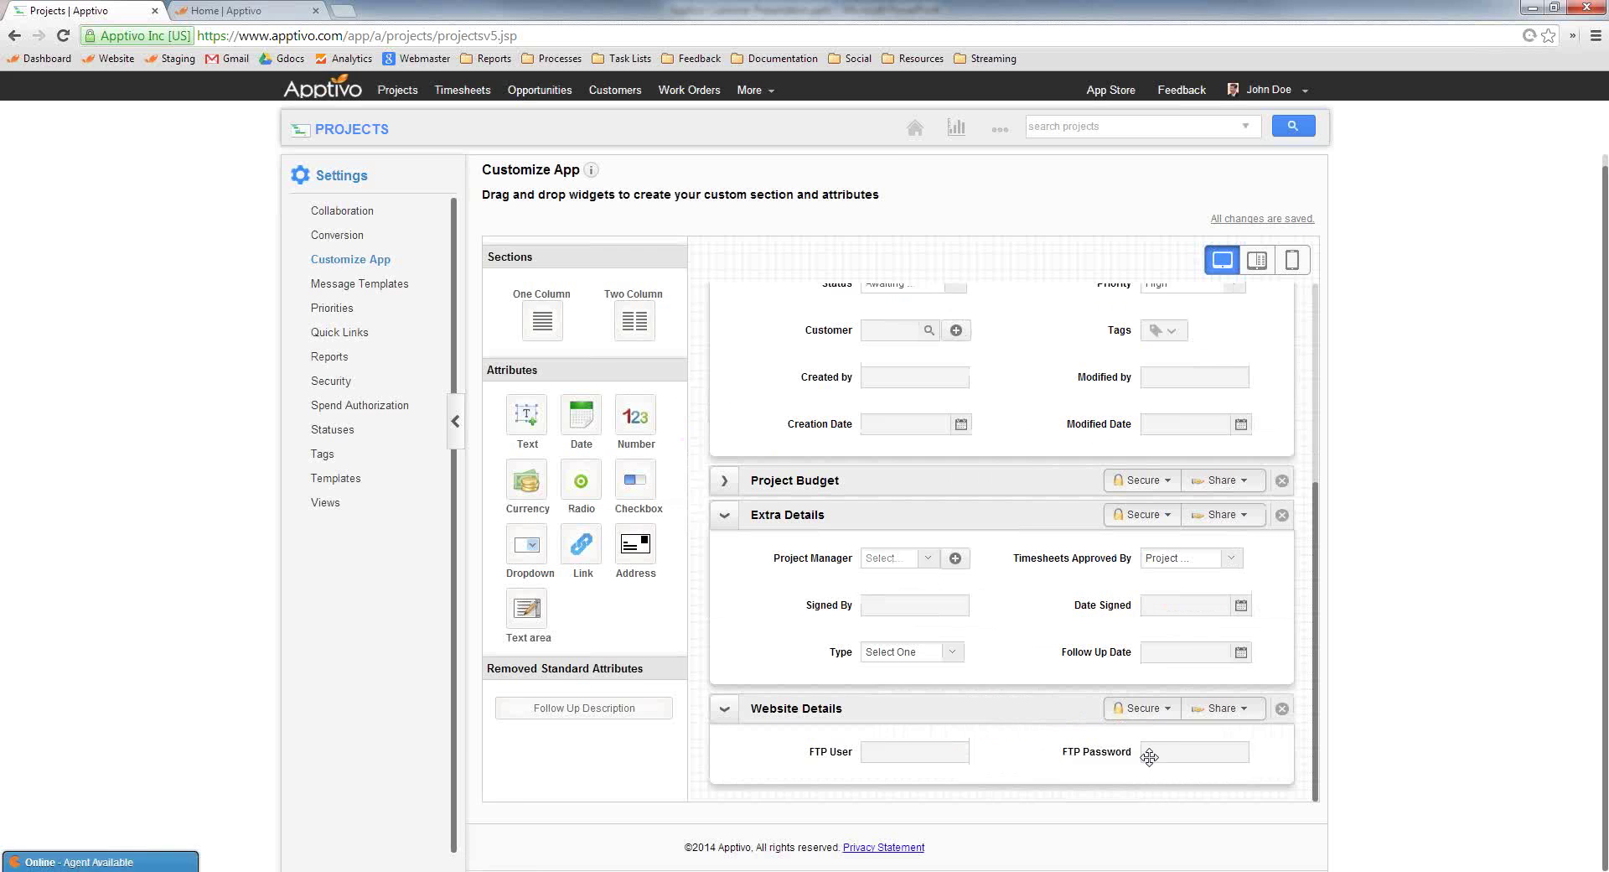
left_click(1223, 709)
scroll(1195, 778, "down", 1)
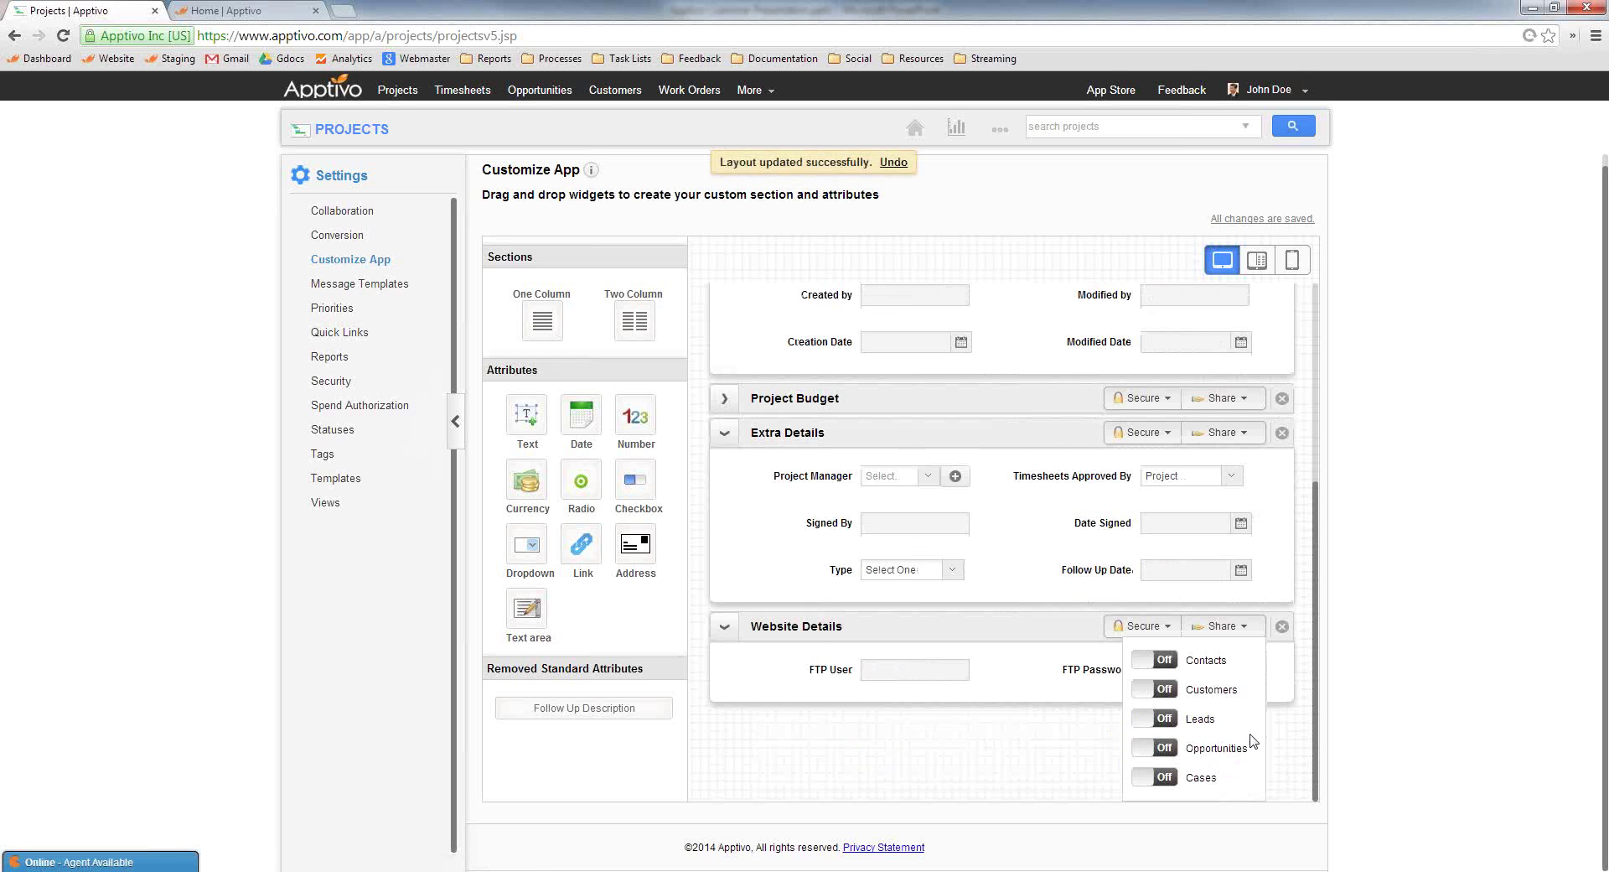
left_click(1170, 750)
left_click(1052, 783)
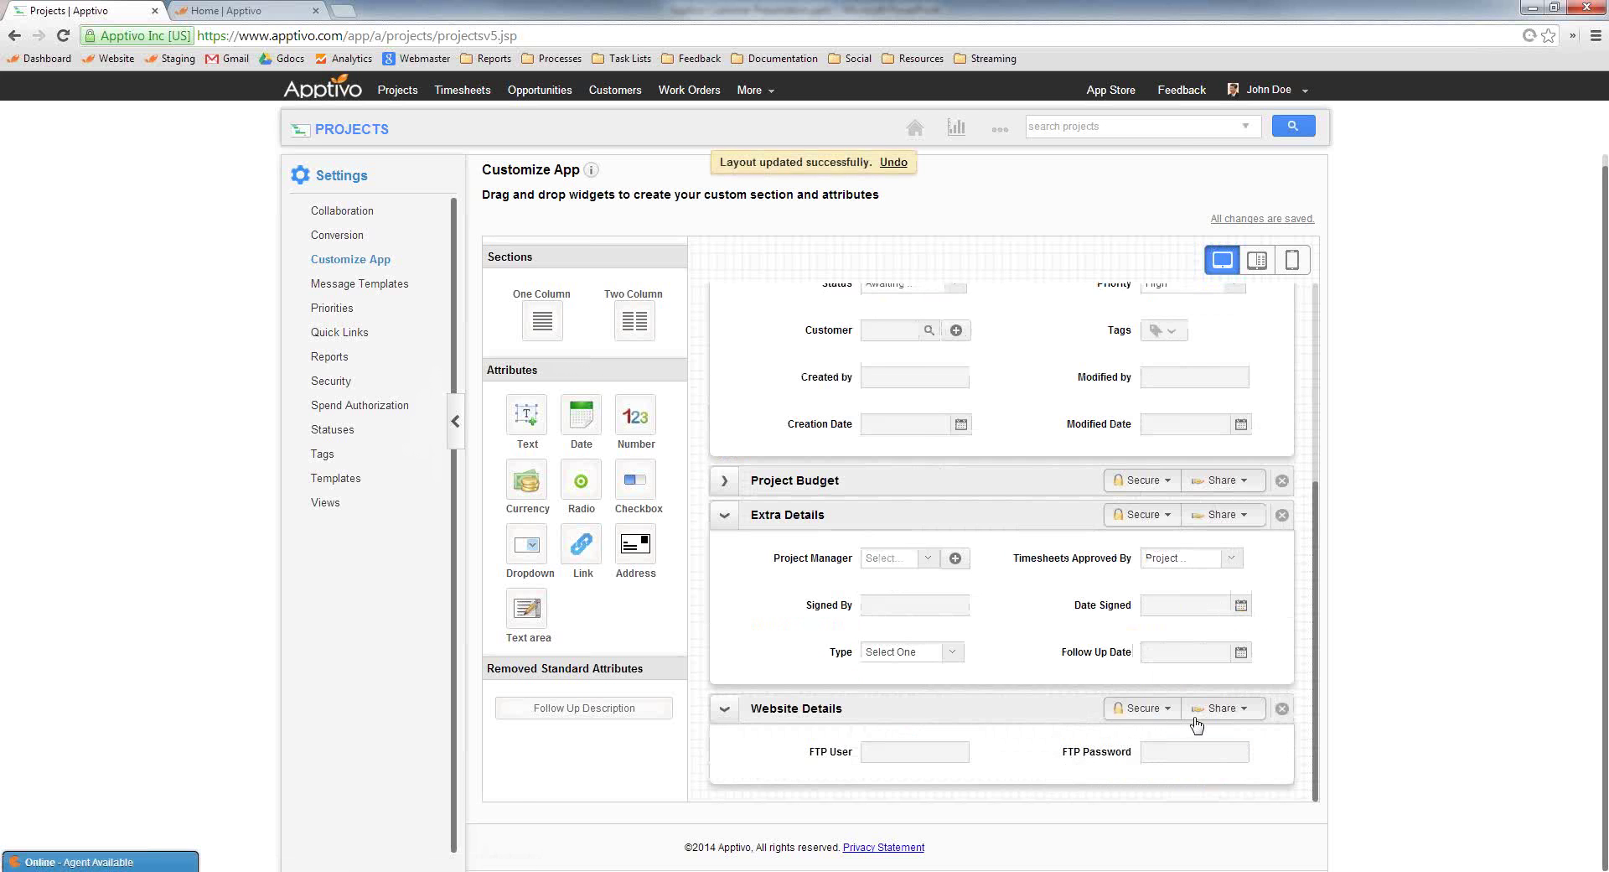
scroll(919, 700, "up", 3)
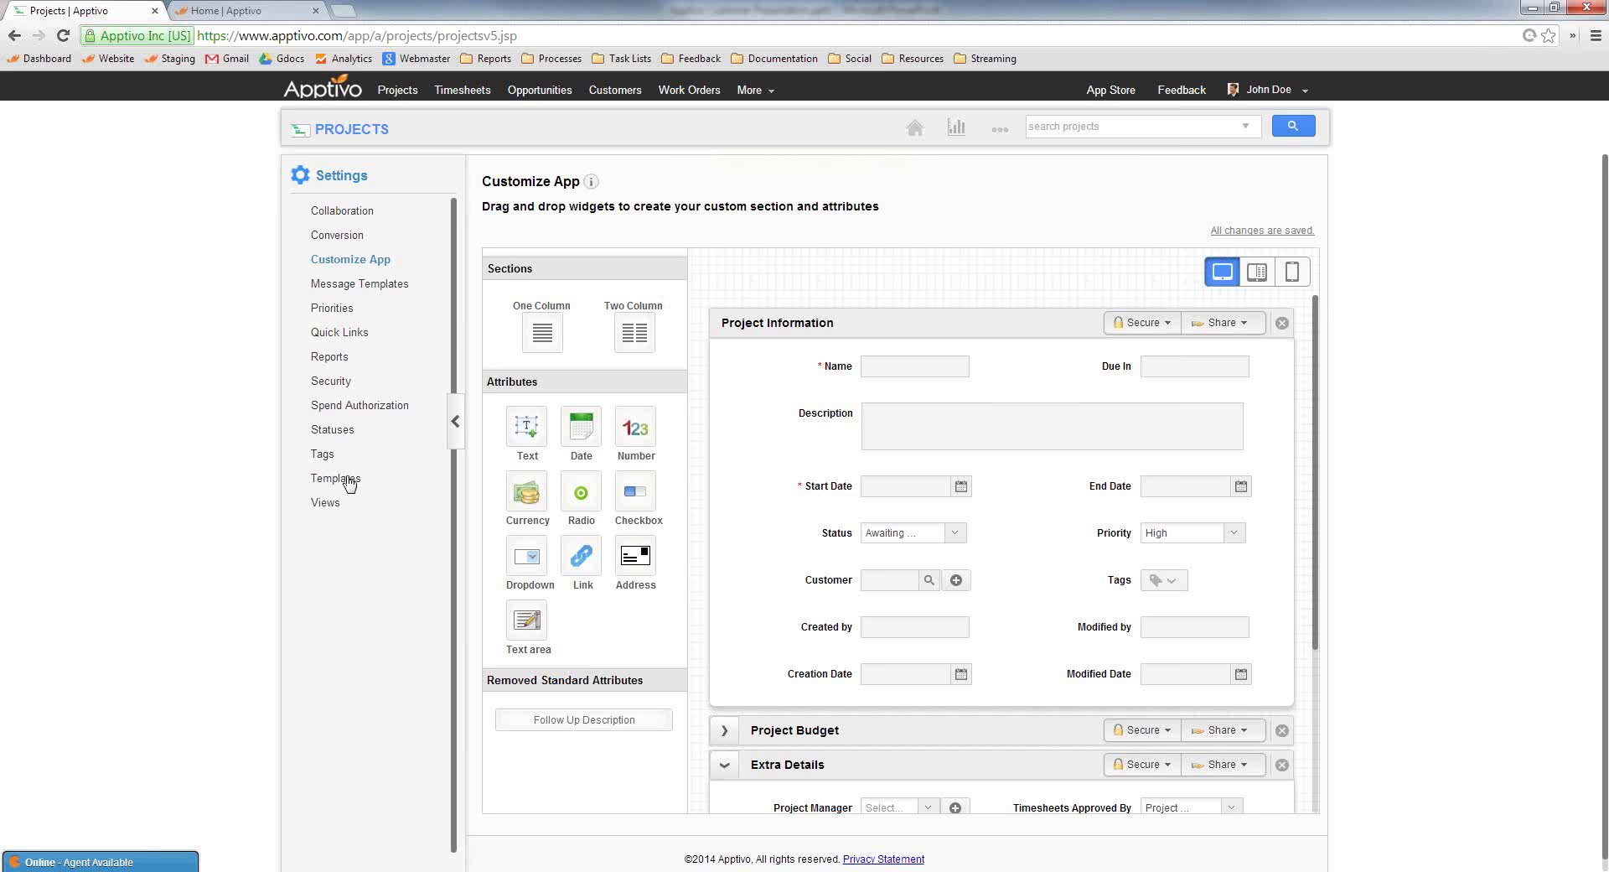
Open the FastFusion Custom Website Development template and expand its Development, Discovery, Documentation and QA milestones
left_click(349, 485)
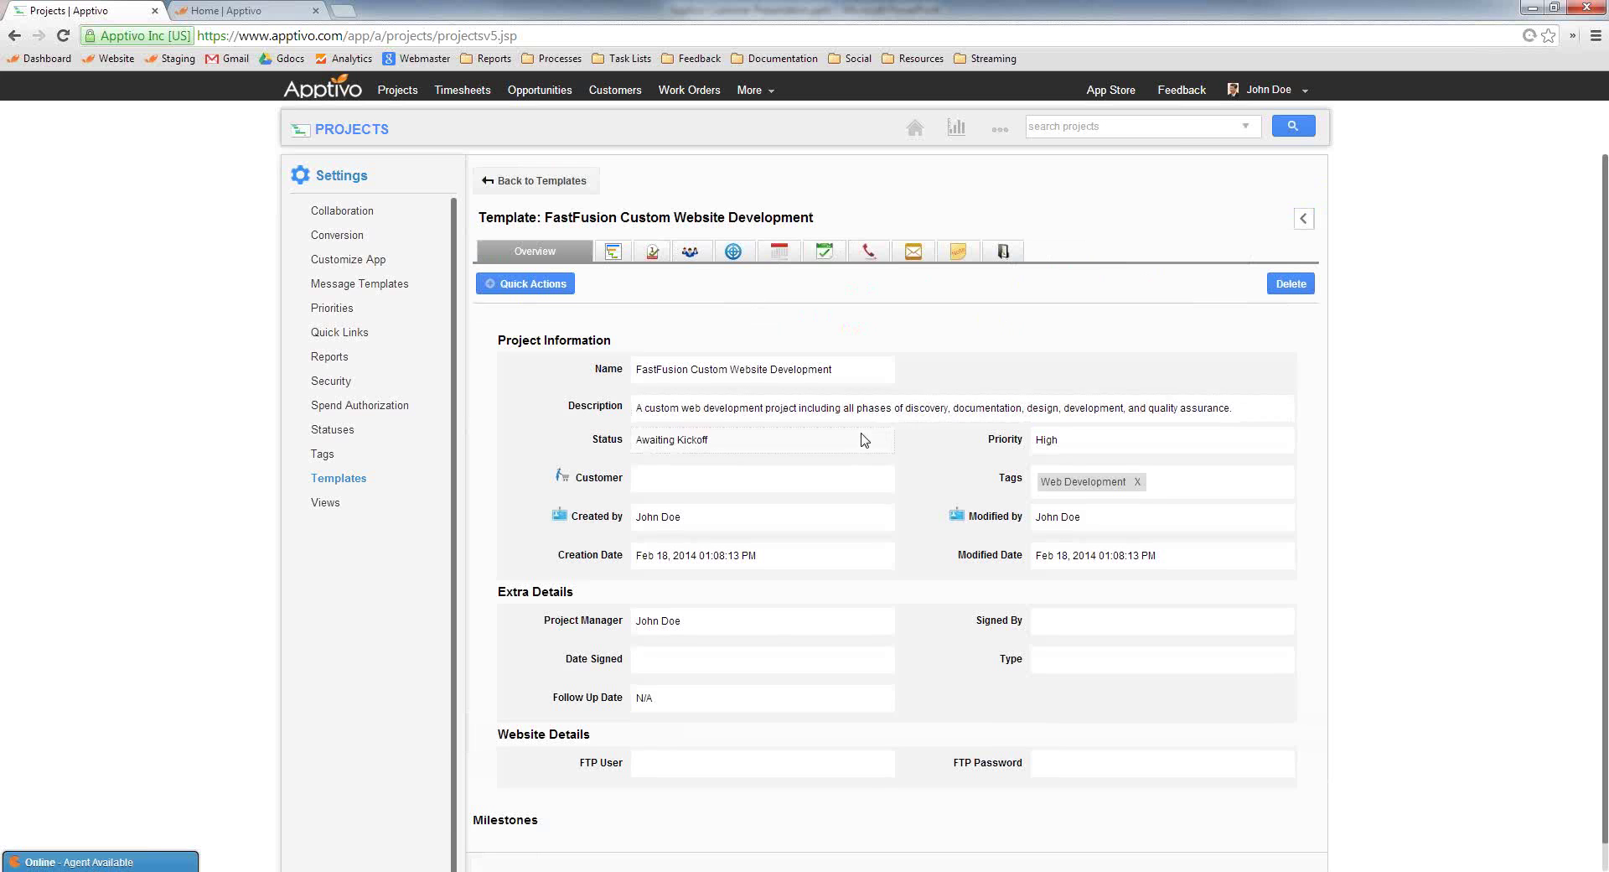
left_click(653, 254)
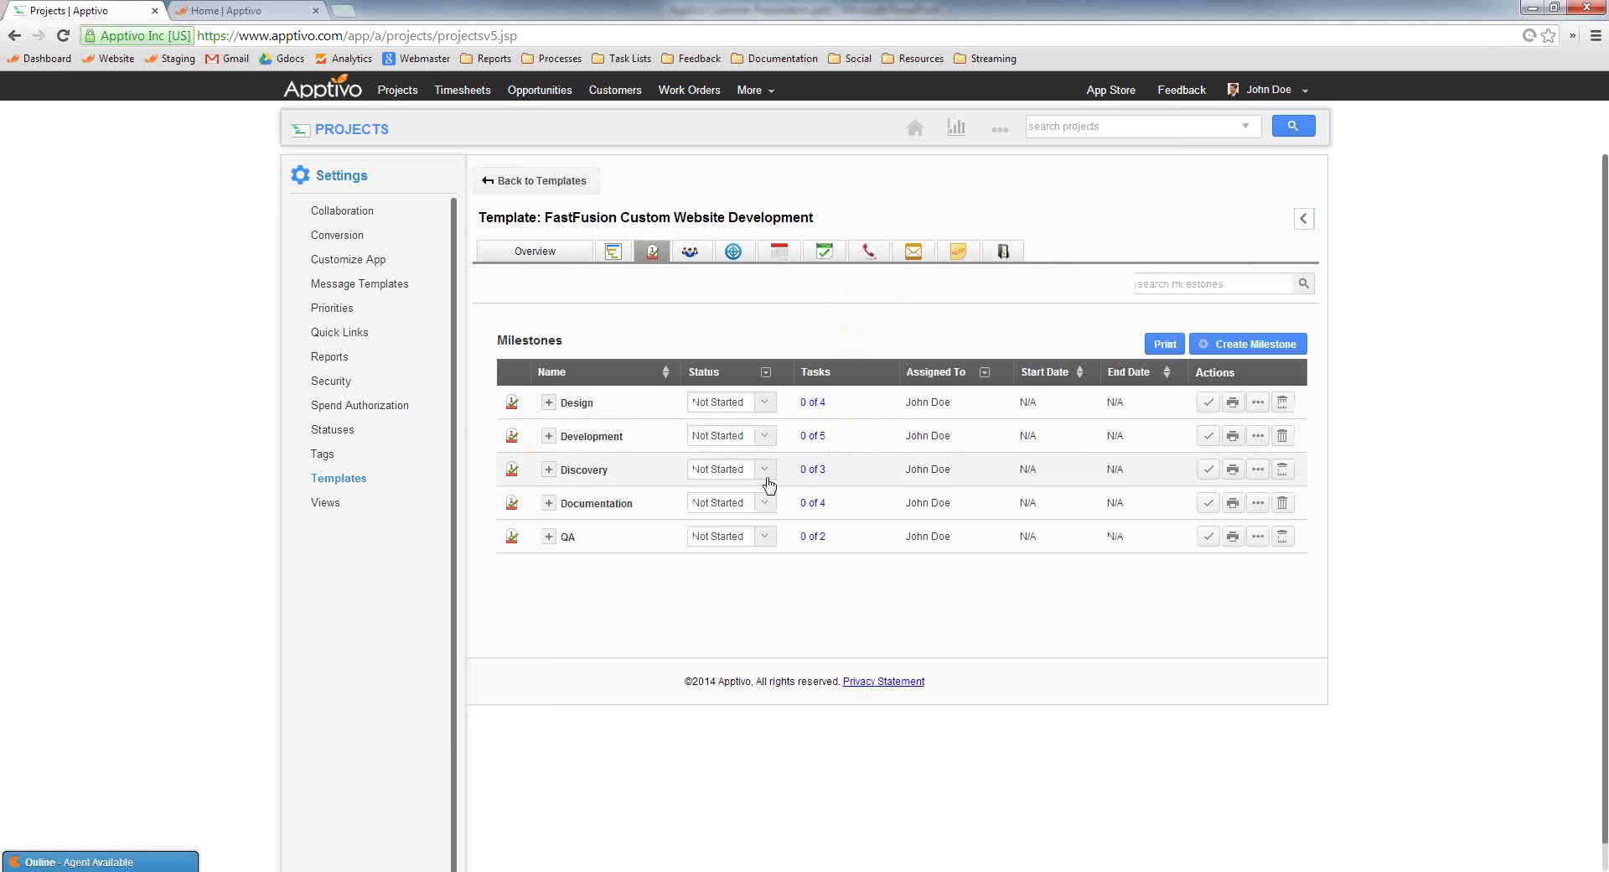
left_click(549, 436)
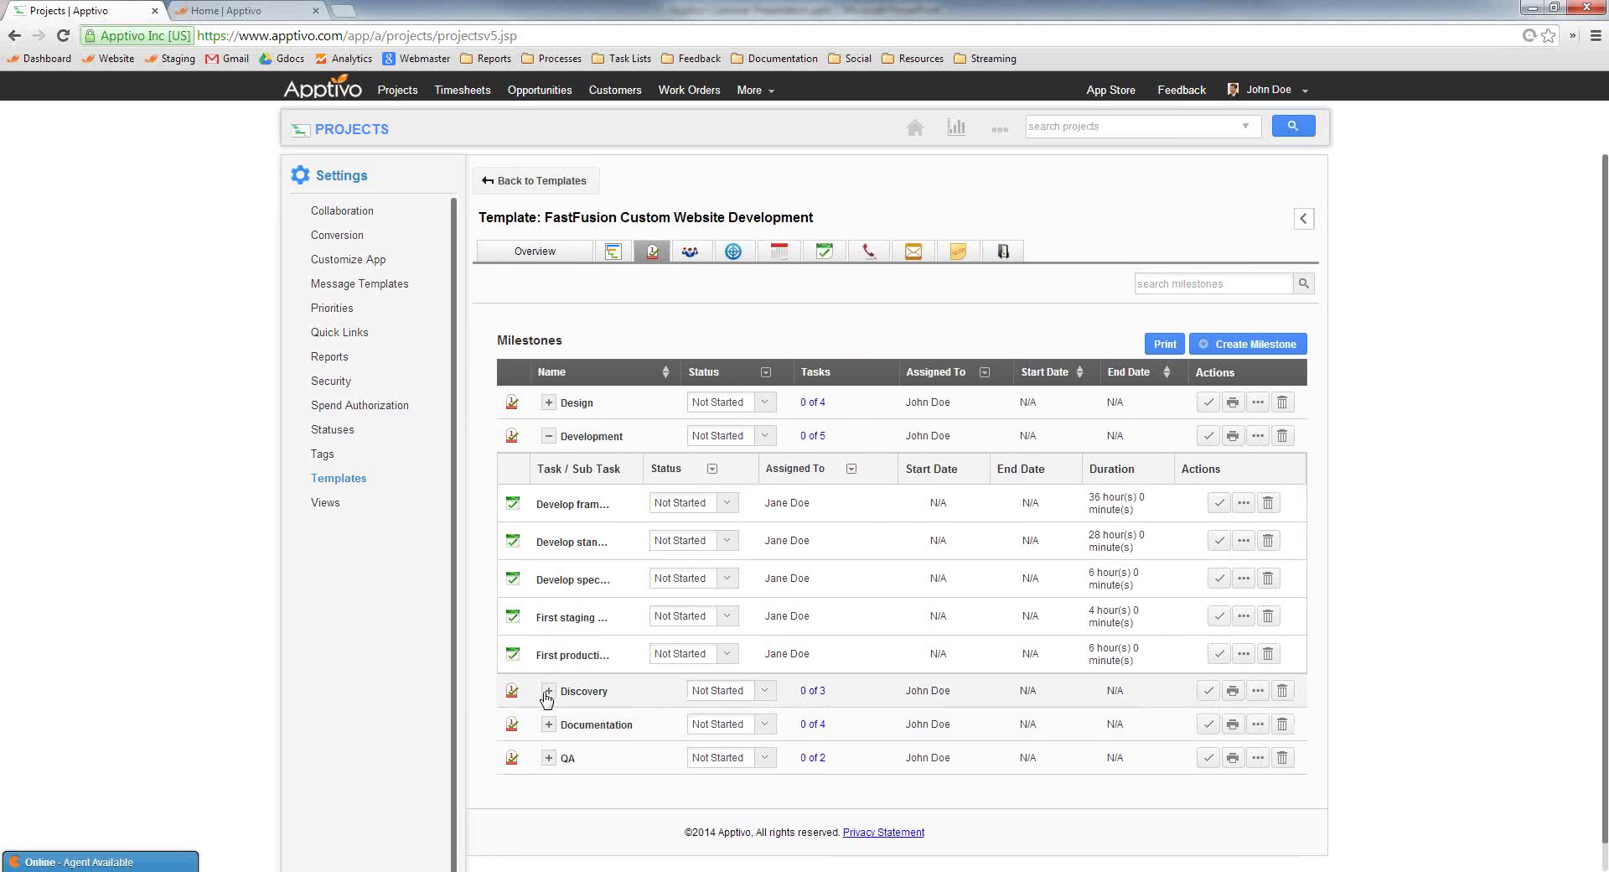
left_click(549, 657)
scroll(611, 688, "down", 2)
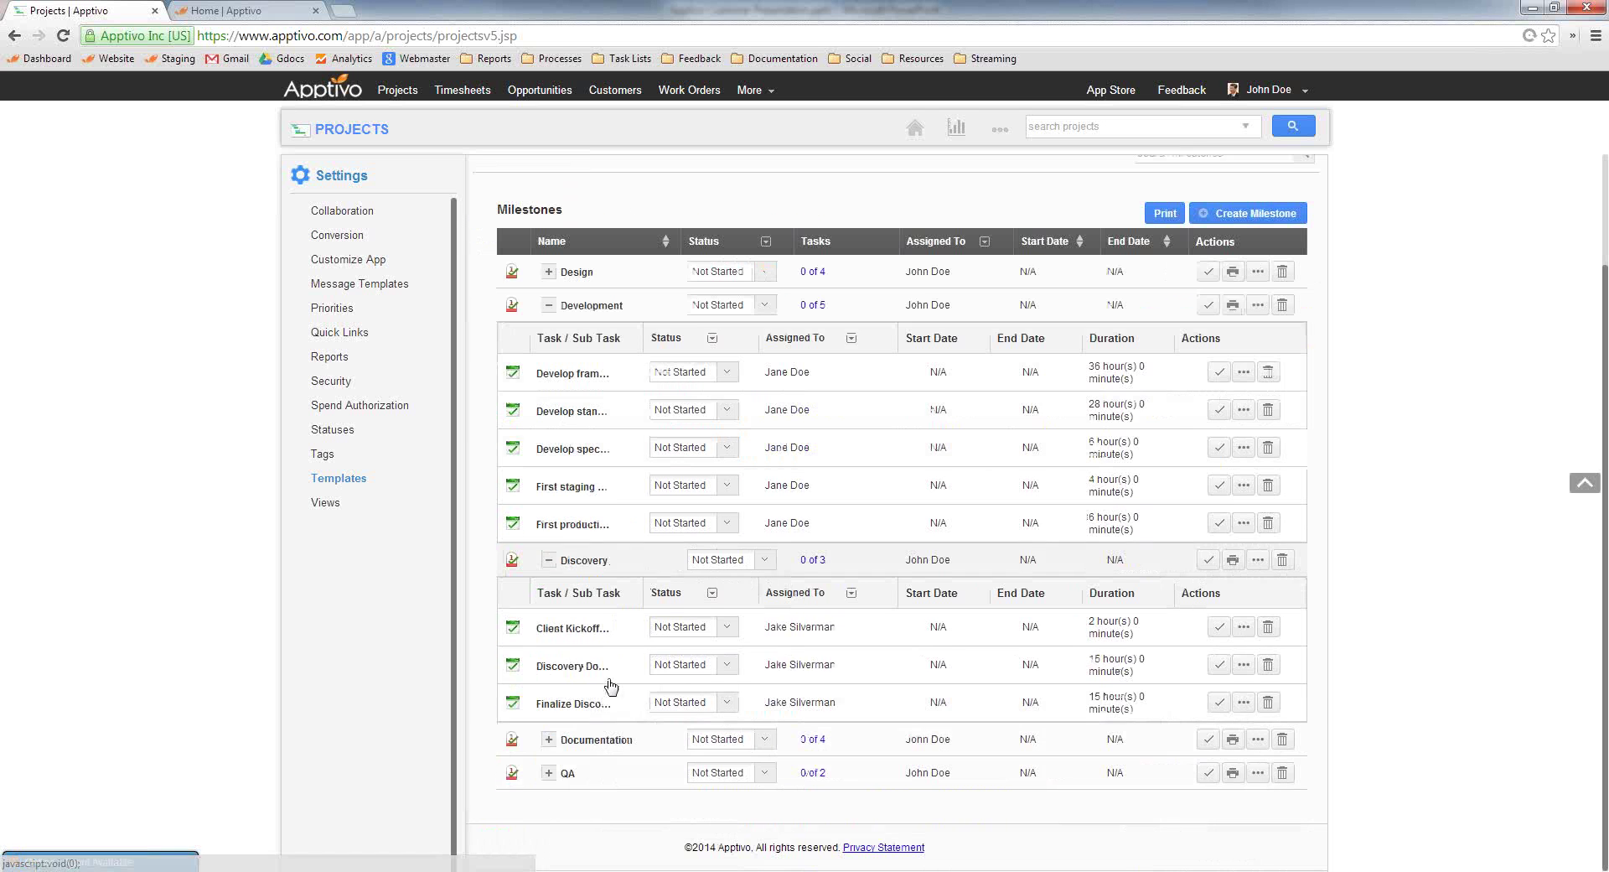
left_click(549, 738)
scroll(550, 754, "down", 2)
left_click(549, 773)
scroll(587, 713, "down", 2)
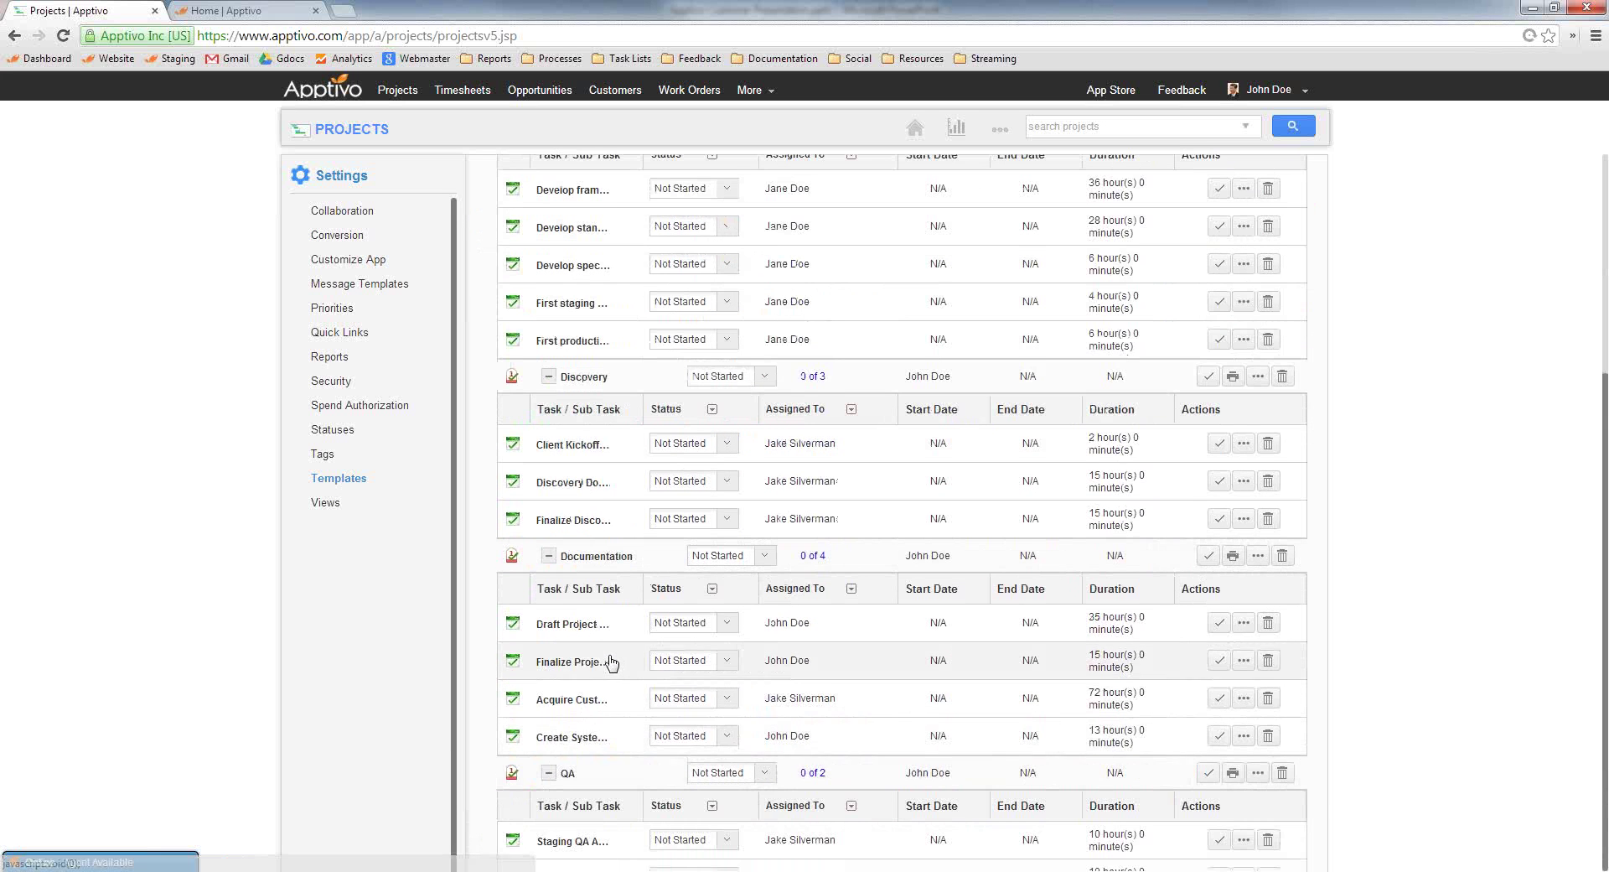
scroll(628, 650, "up", 4)
scroll(651, 635, "up", 2)
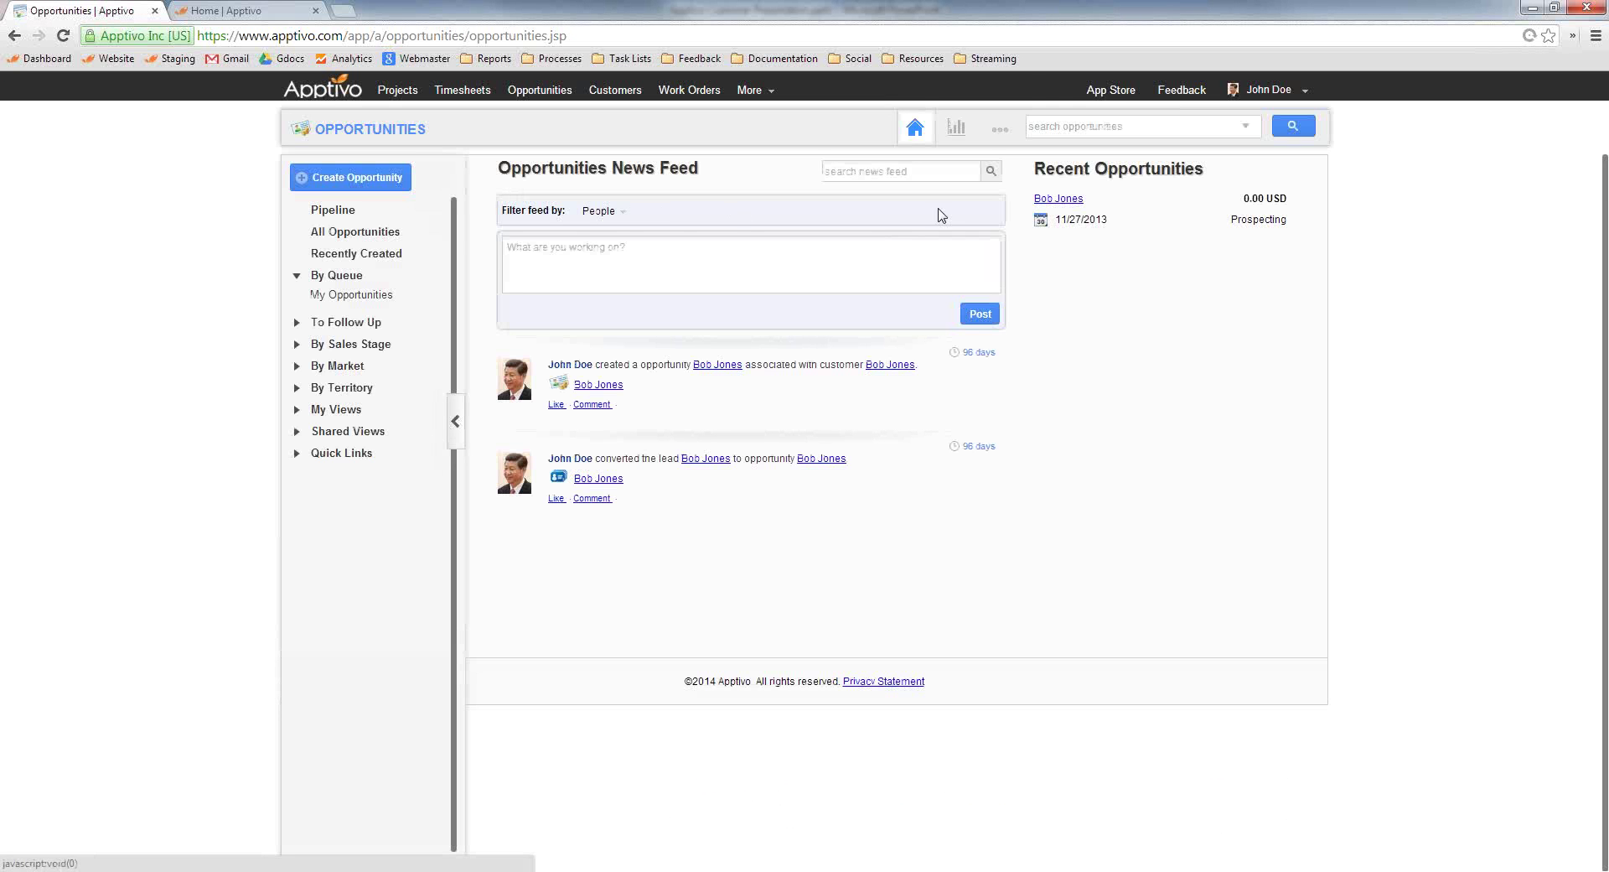
Open the most recent opportunity and review the related record types in its 360° View
left_click(1061, 201)
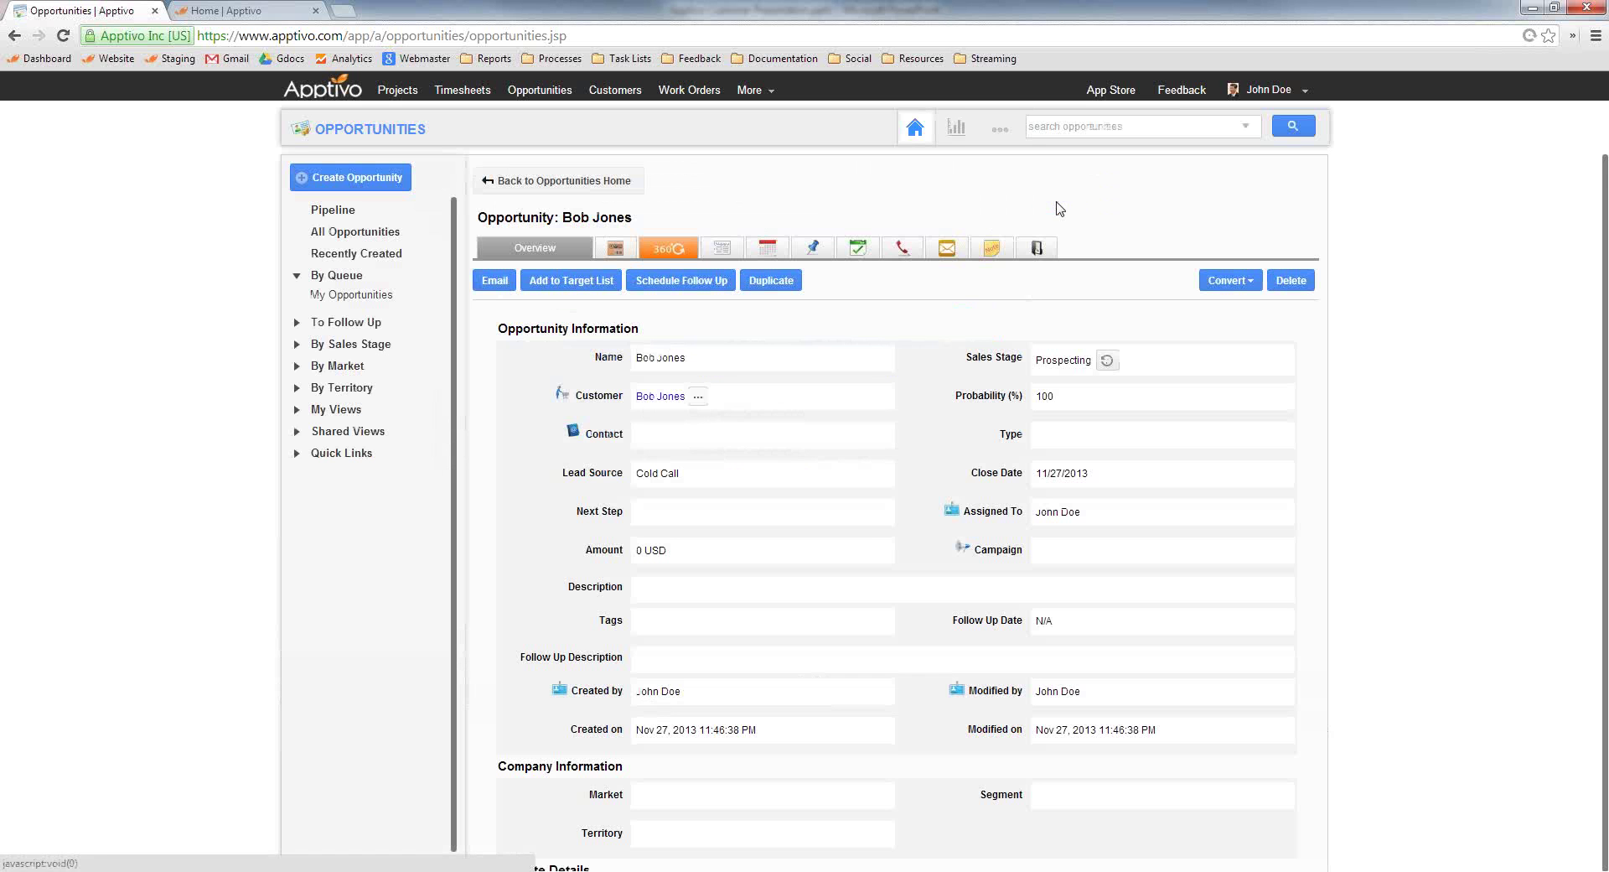
left_click(671, 250)
left_click(543, 335)
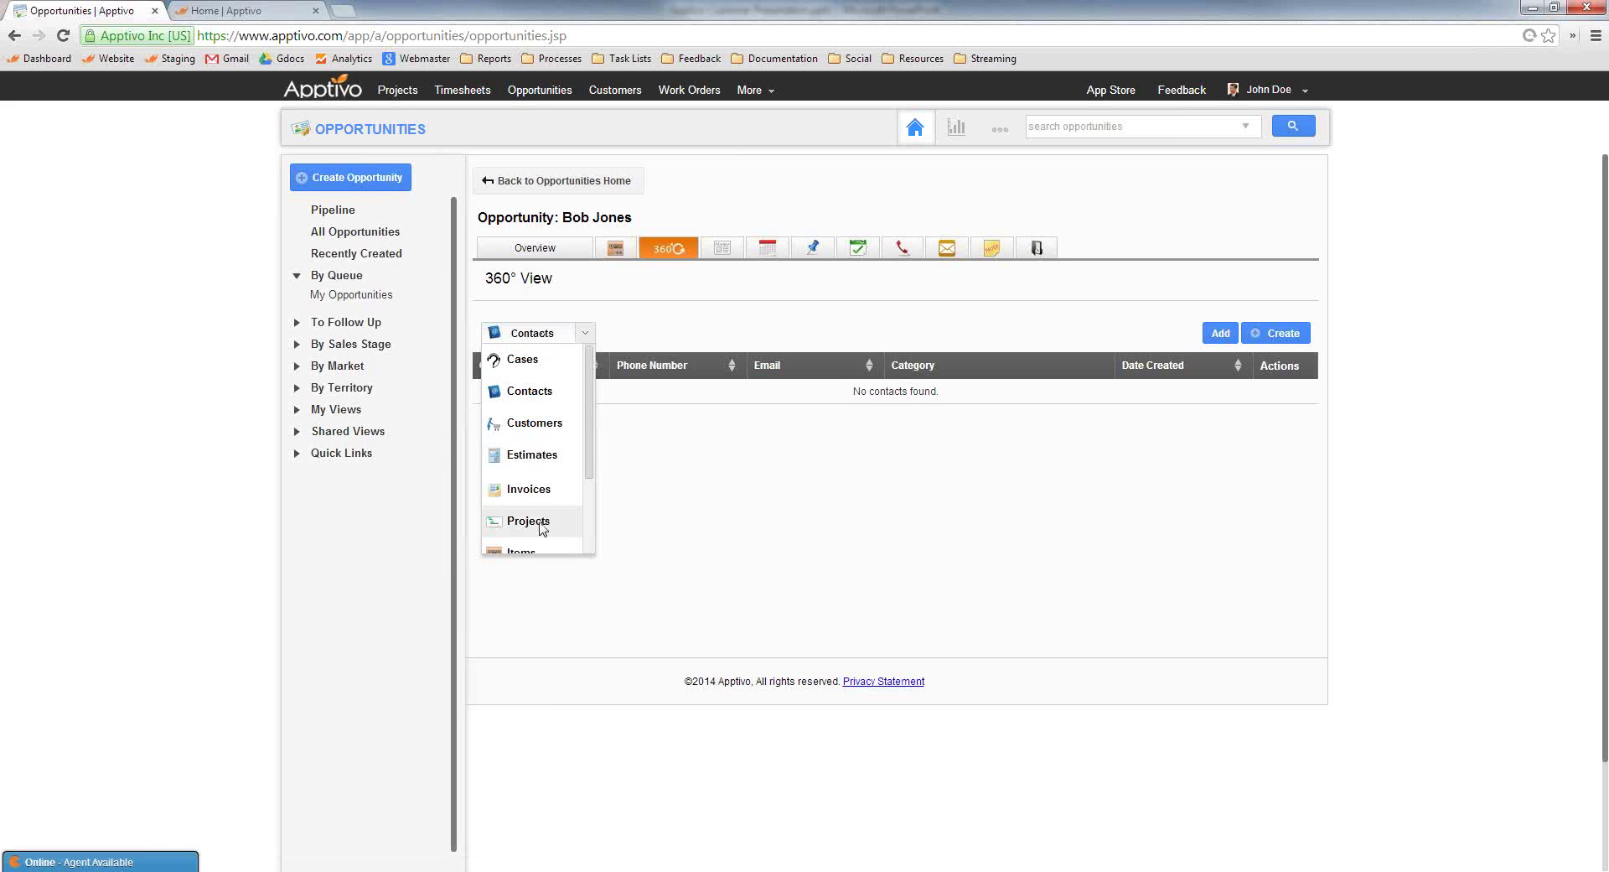
left_click(677, 284)
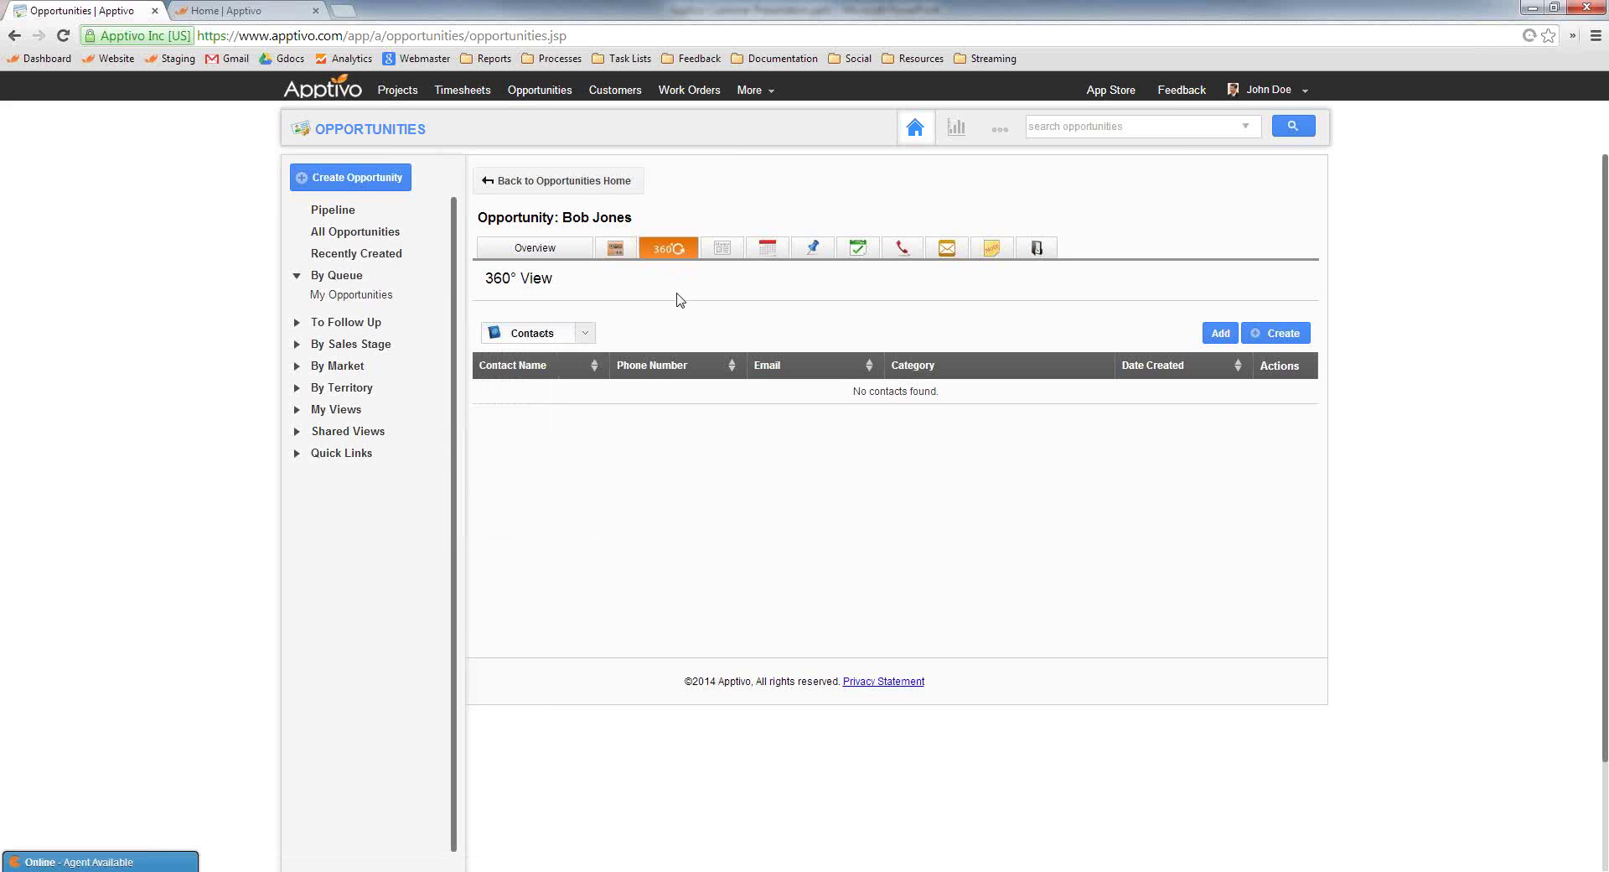
left_click(552, 249)
Rename the opportunity to the customer's name plus 'Website Development' and save it
left_click(709, 362)
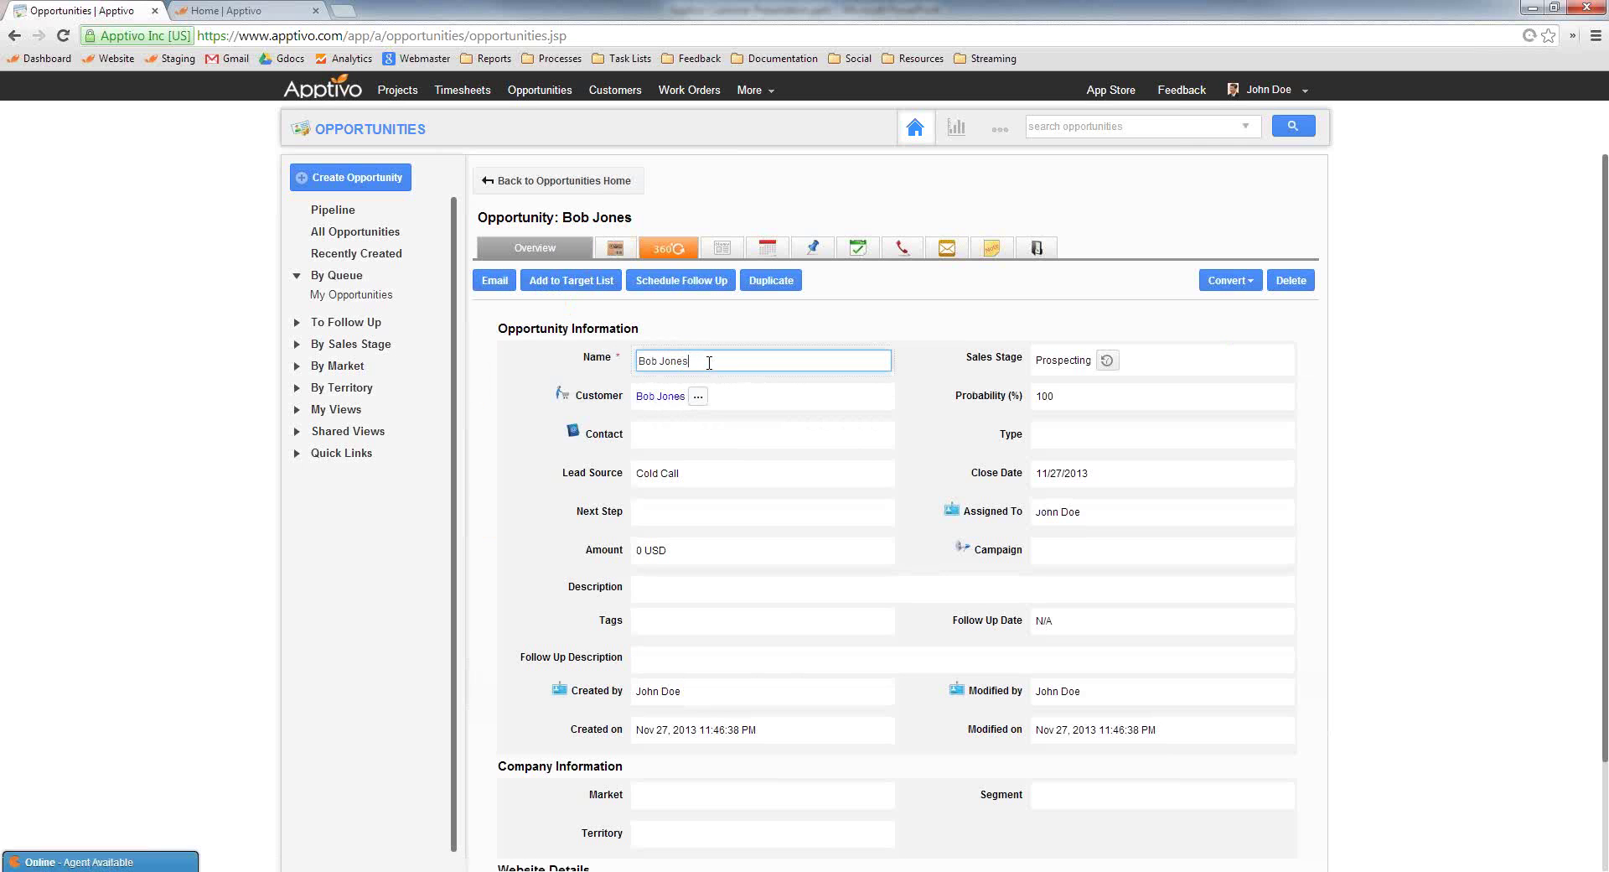
left_click(874, 325)
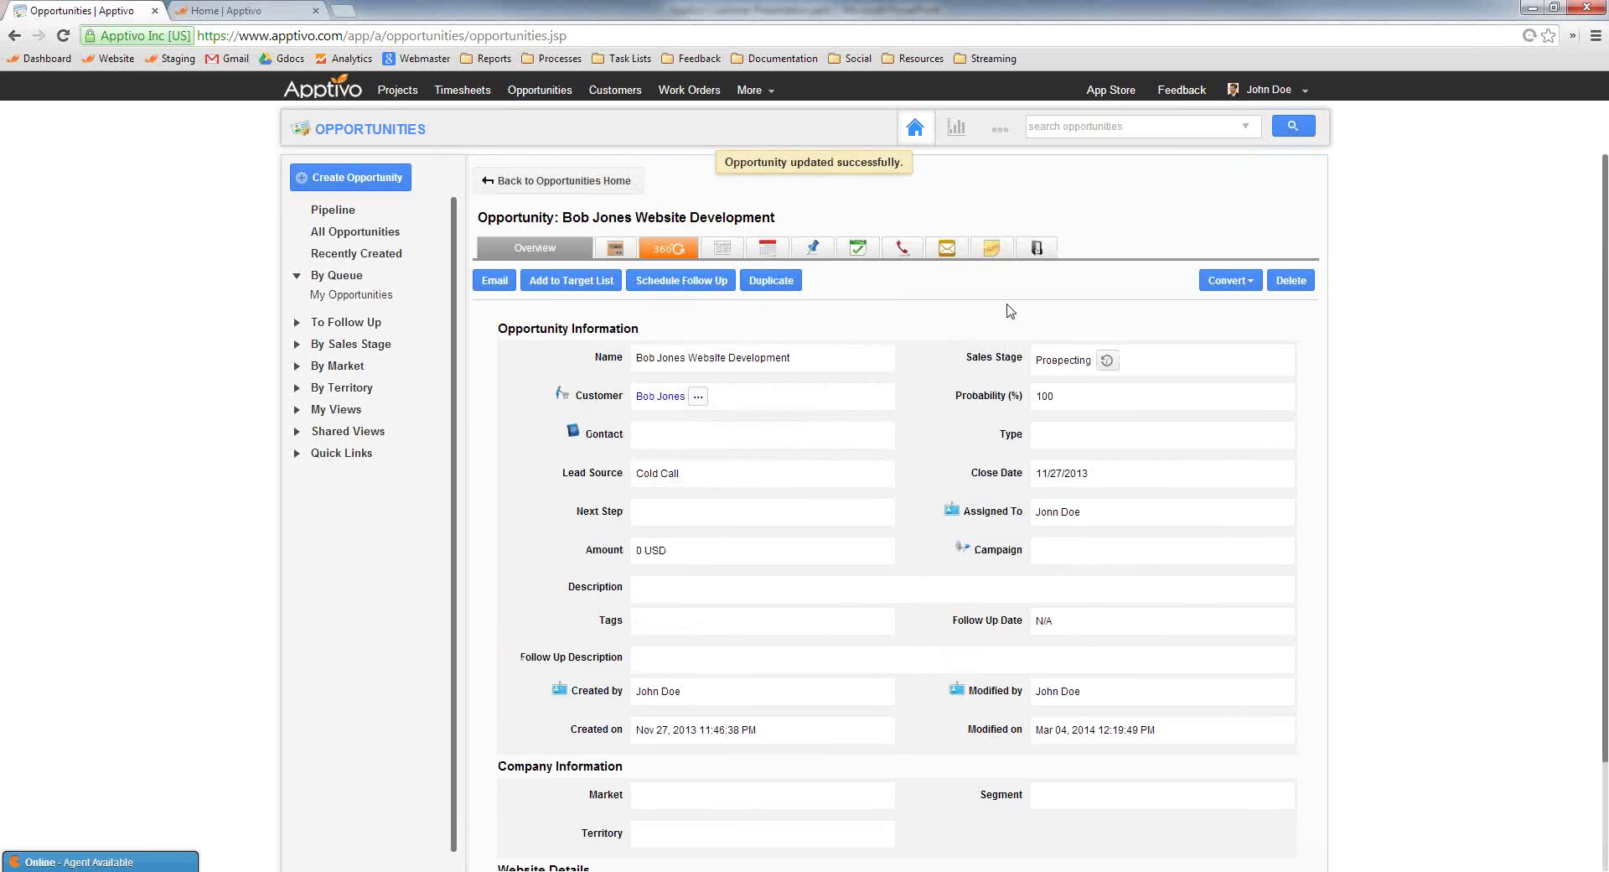
left_click(1225, 281)
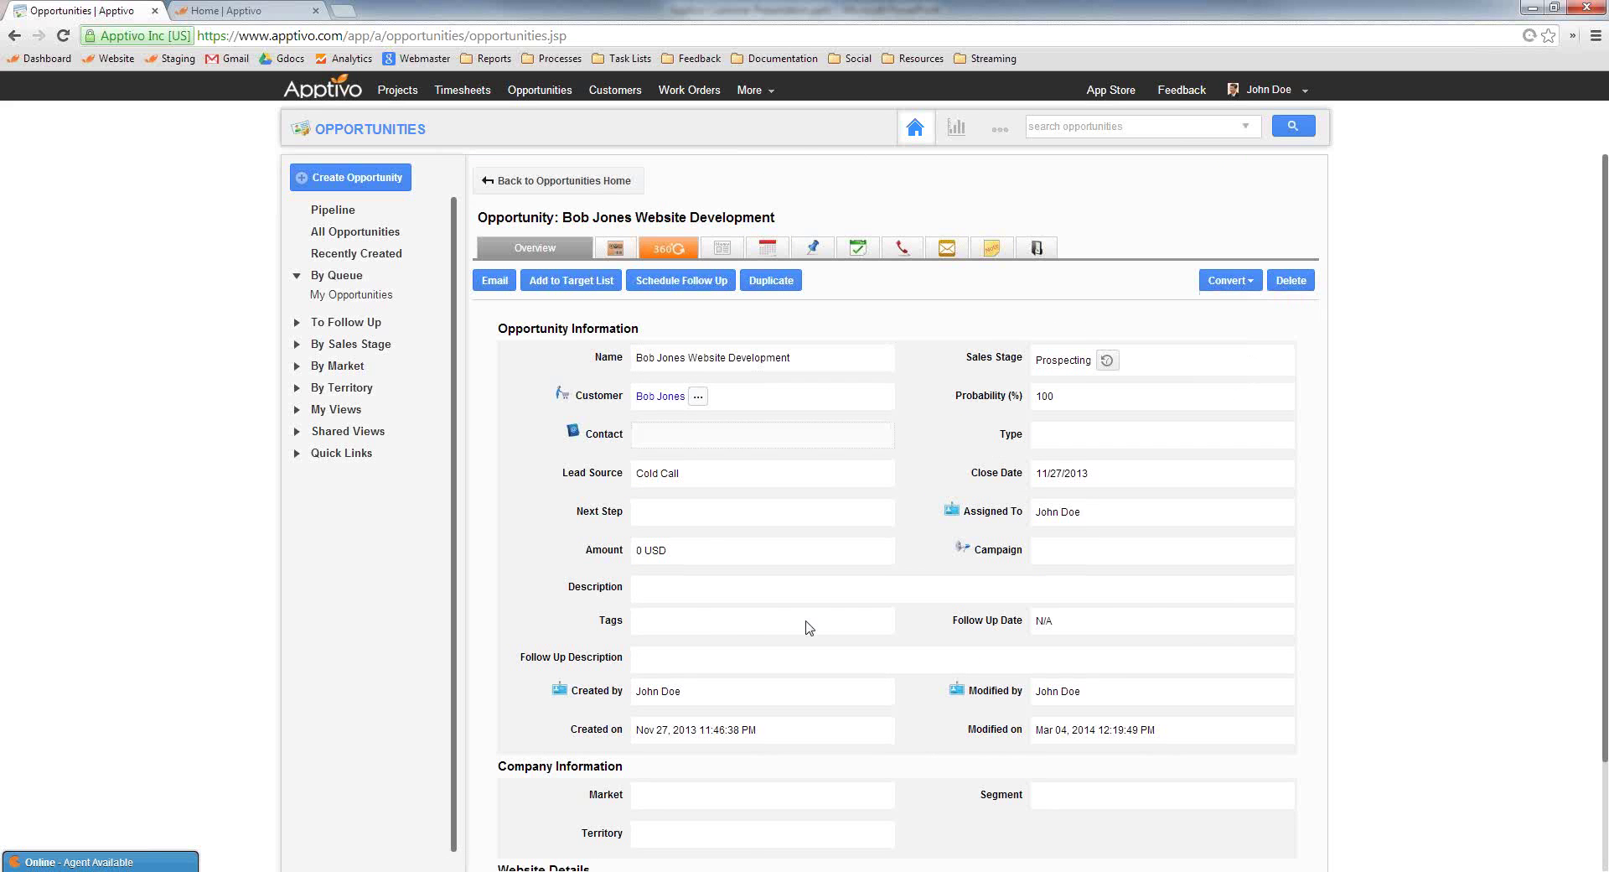
Enter and save the FTP user name and FTP password in the opportunity's Website Details
scroll(808, 632, "down", 3)
left_click(671, 766)
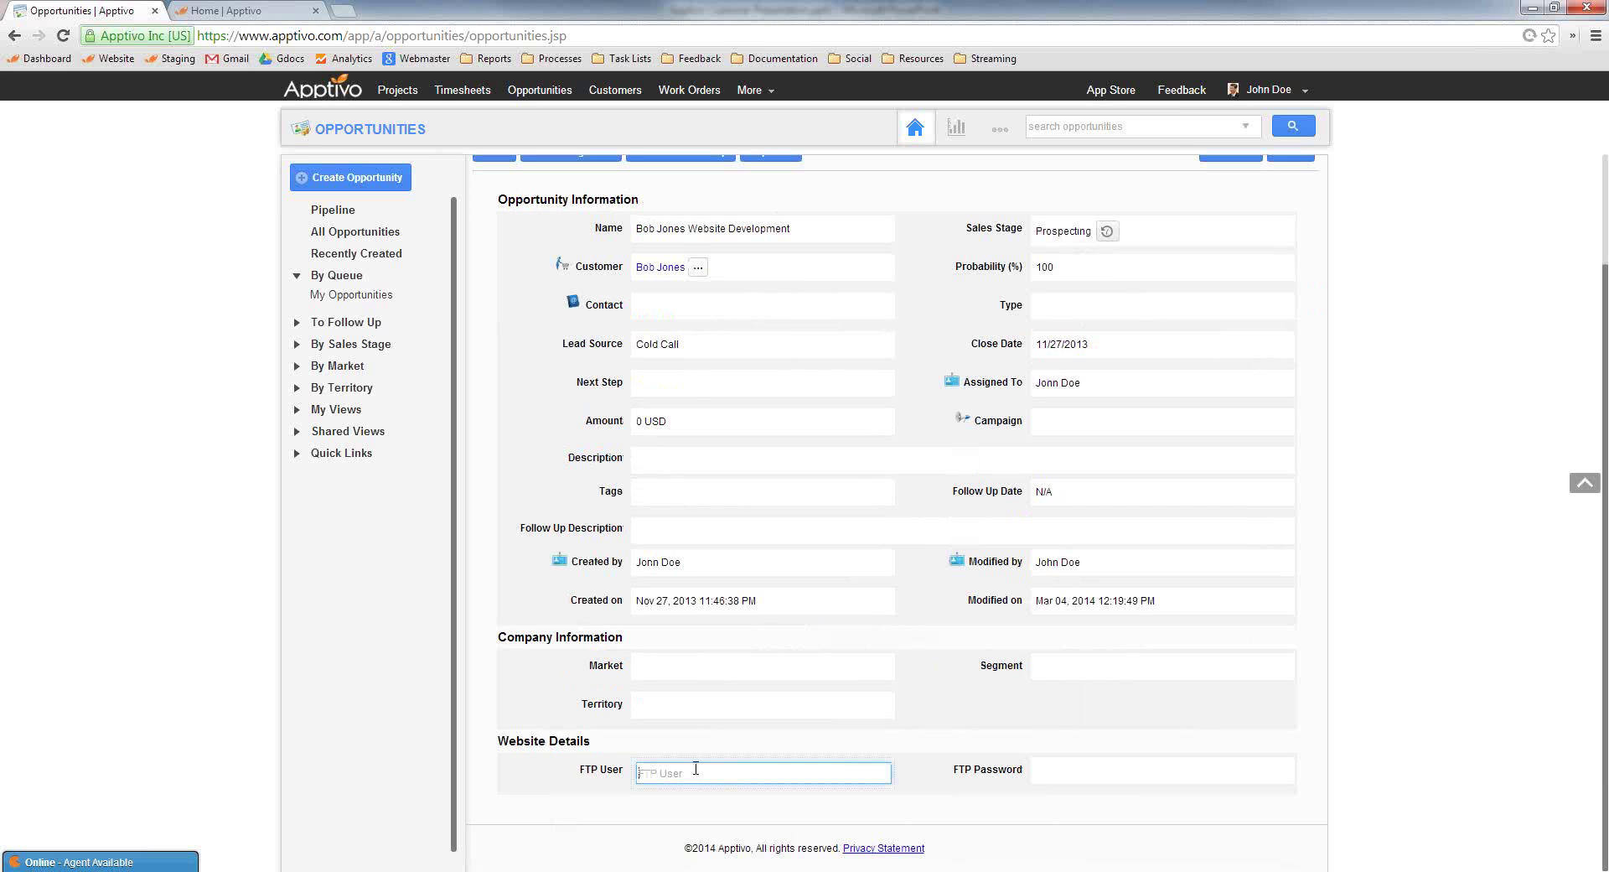
type("bobuser")
key("Return")
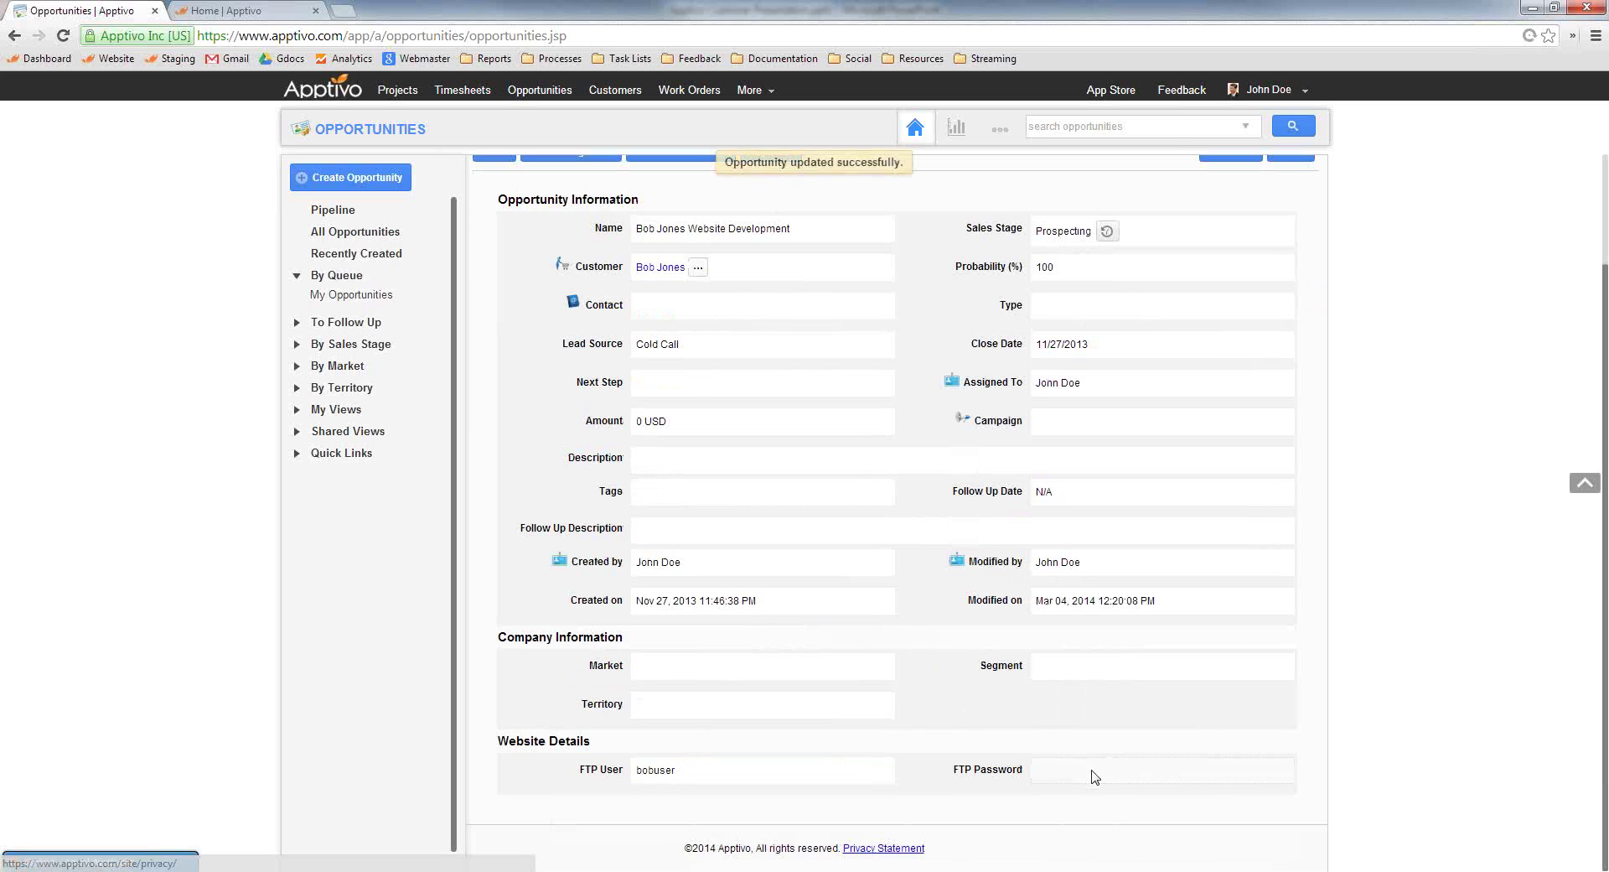
left_click(1109, 772)
type("pass123")
key("Return")
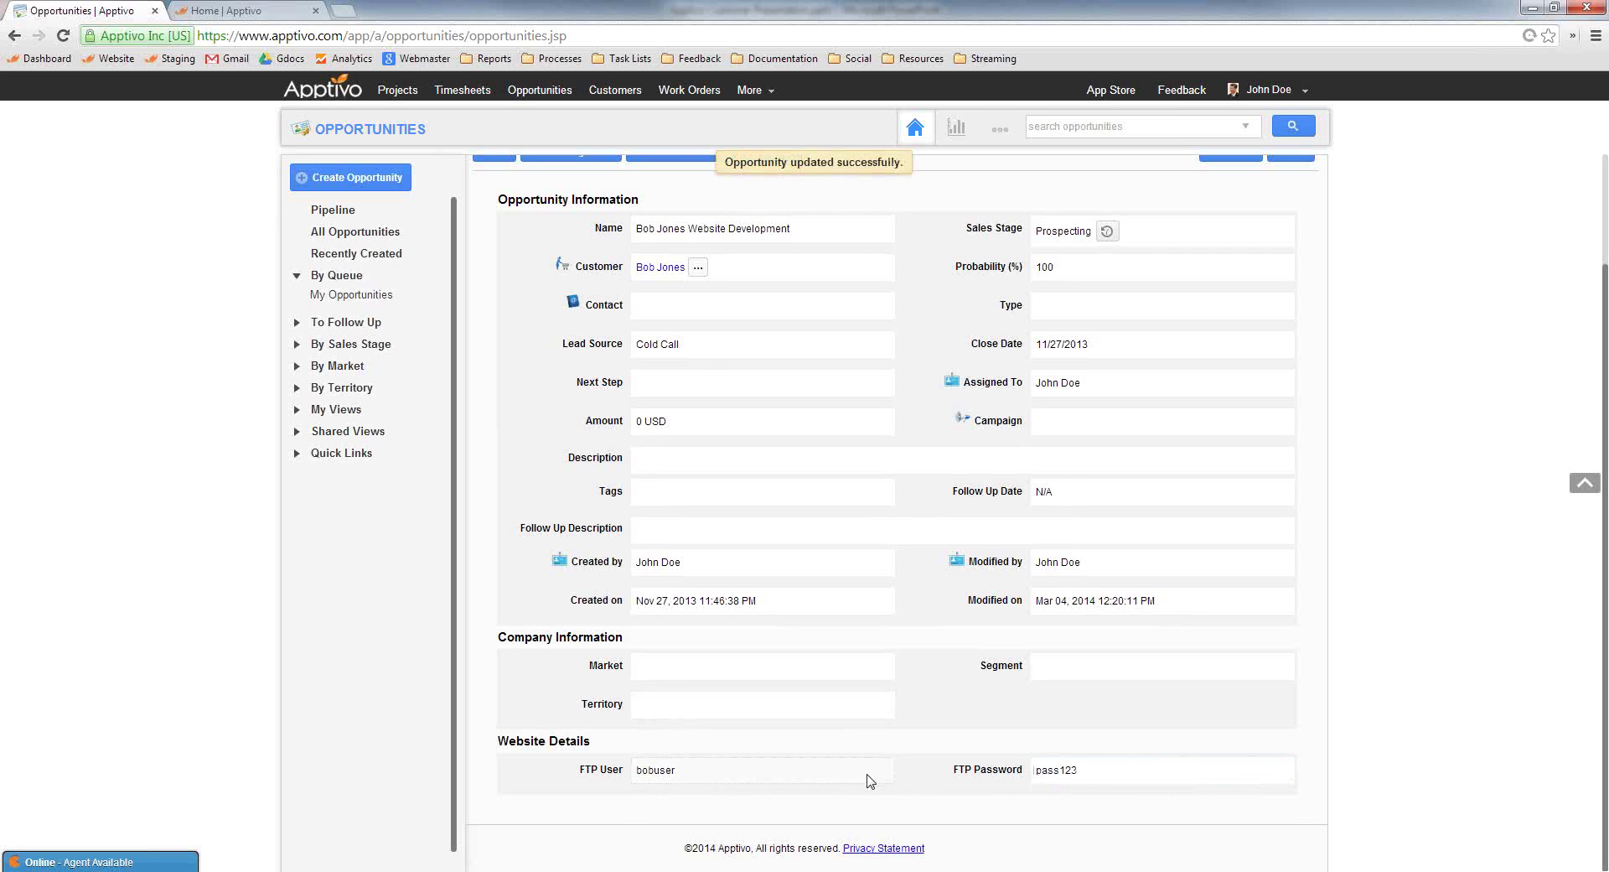
scroll(870, 782, "up", 2)
Convert the opportunity to a project, switching the page address to projectsv5.jsp
left_click(1228, 280)
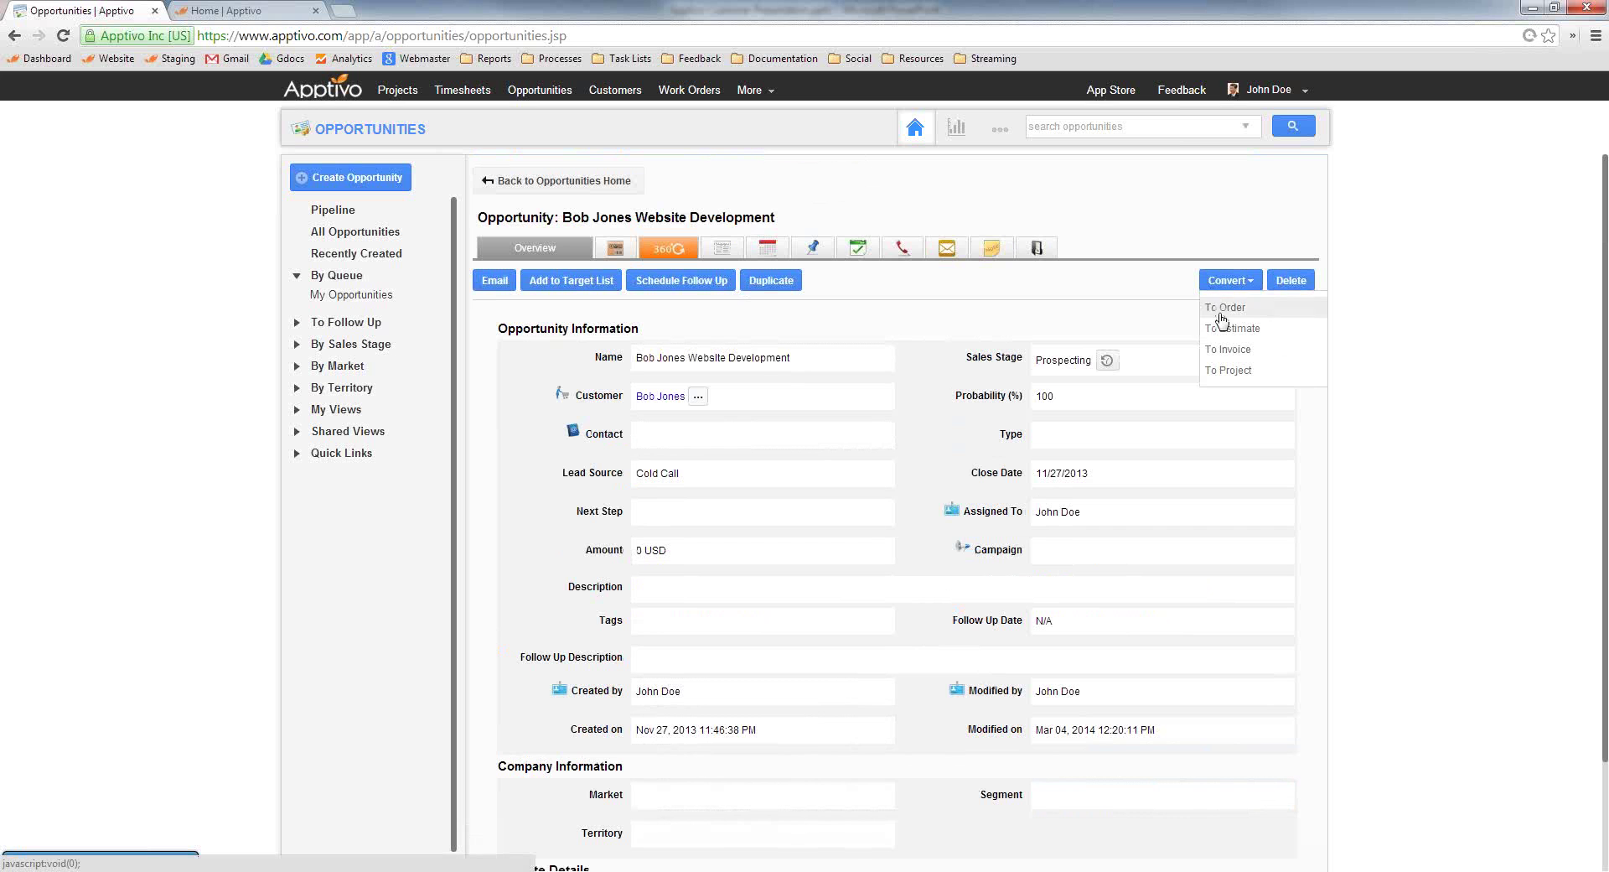
left_click(1230, 370)
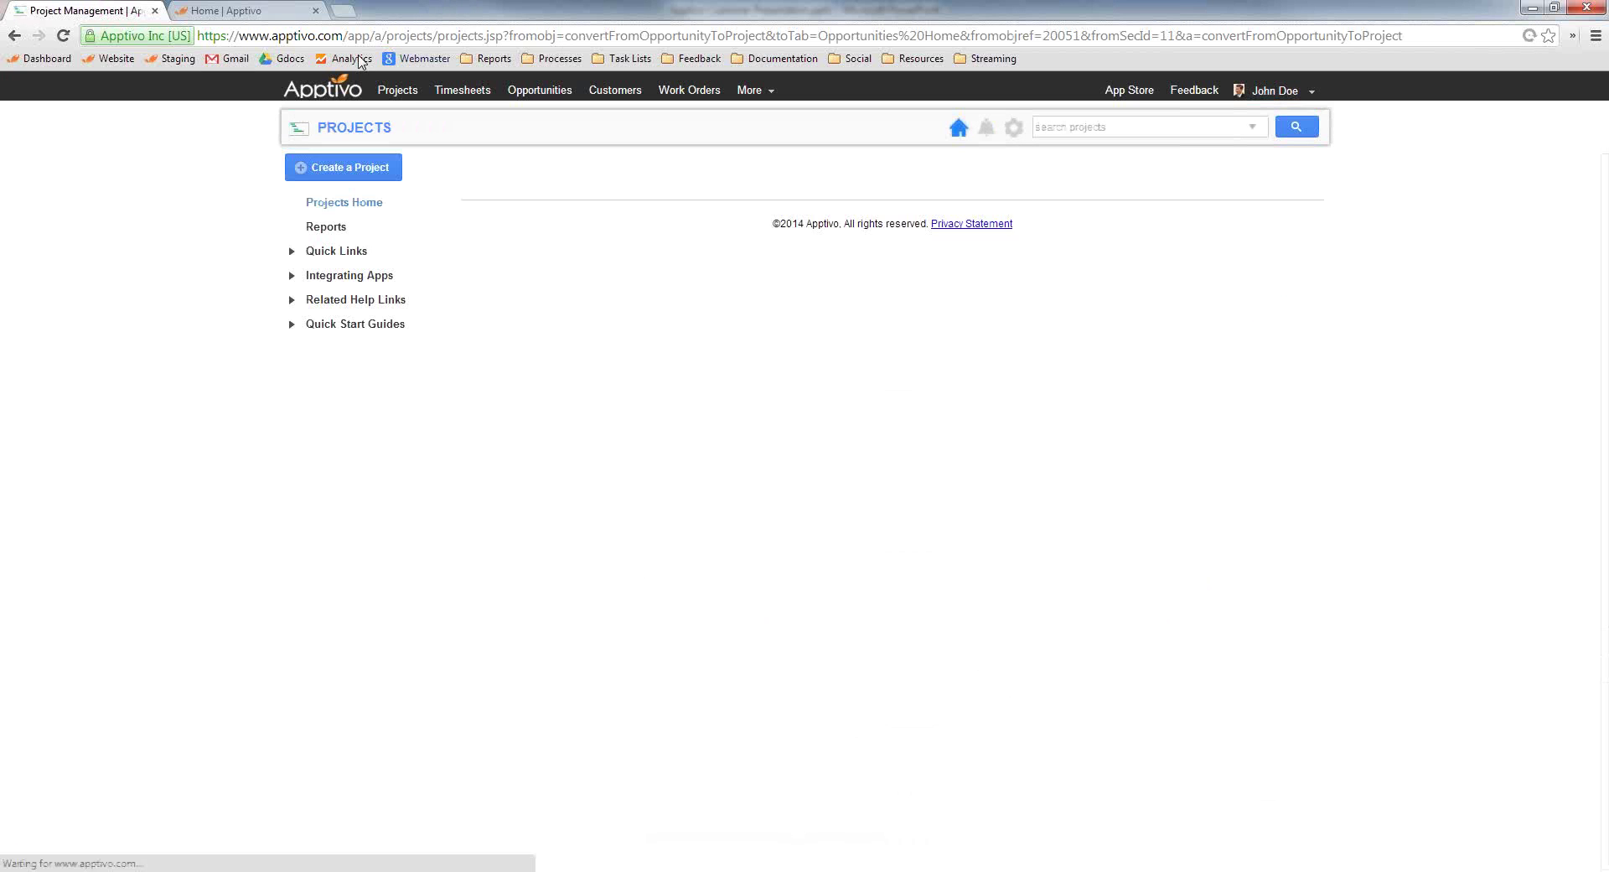
left_click(484, 36)
left_click(484, 35)
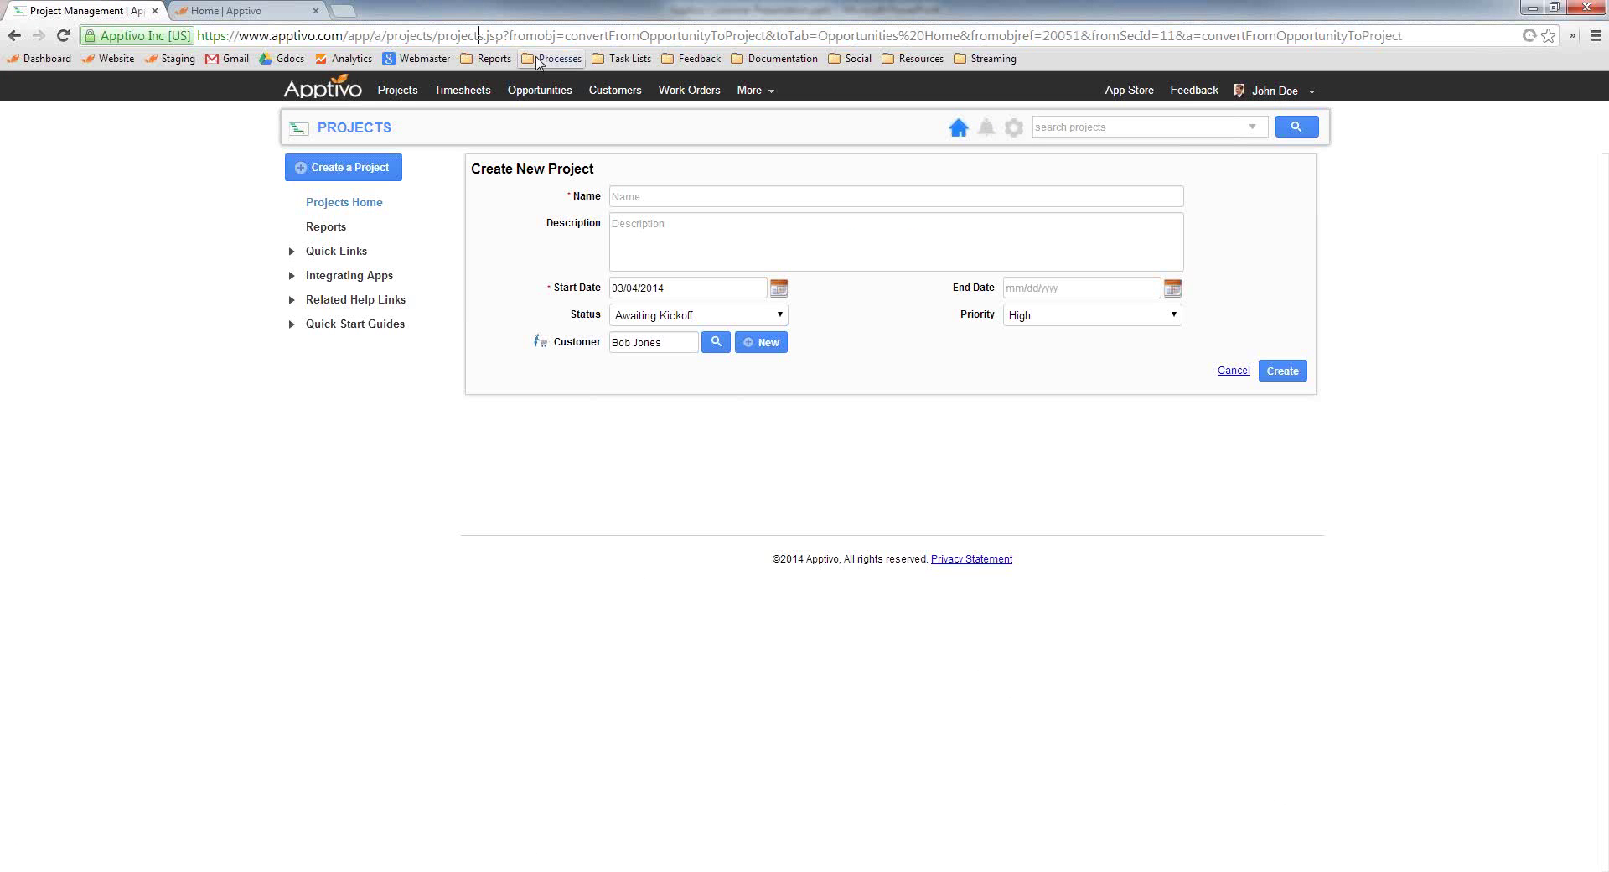
type("v5")
key("Return")
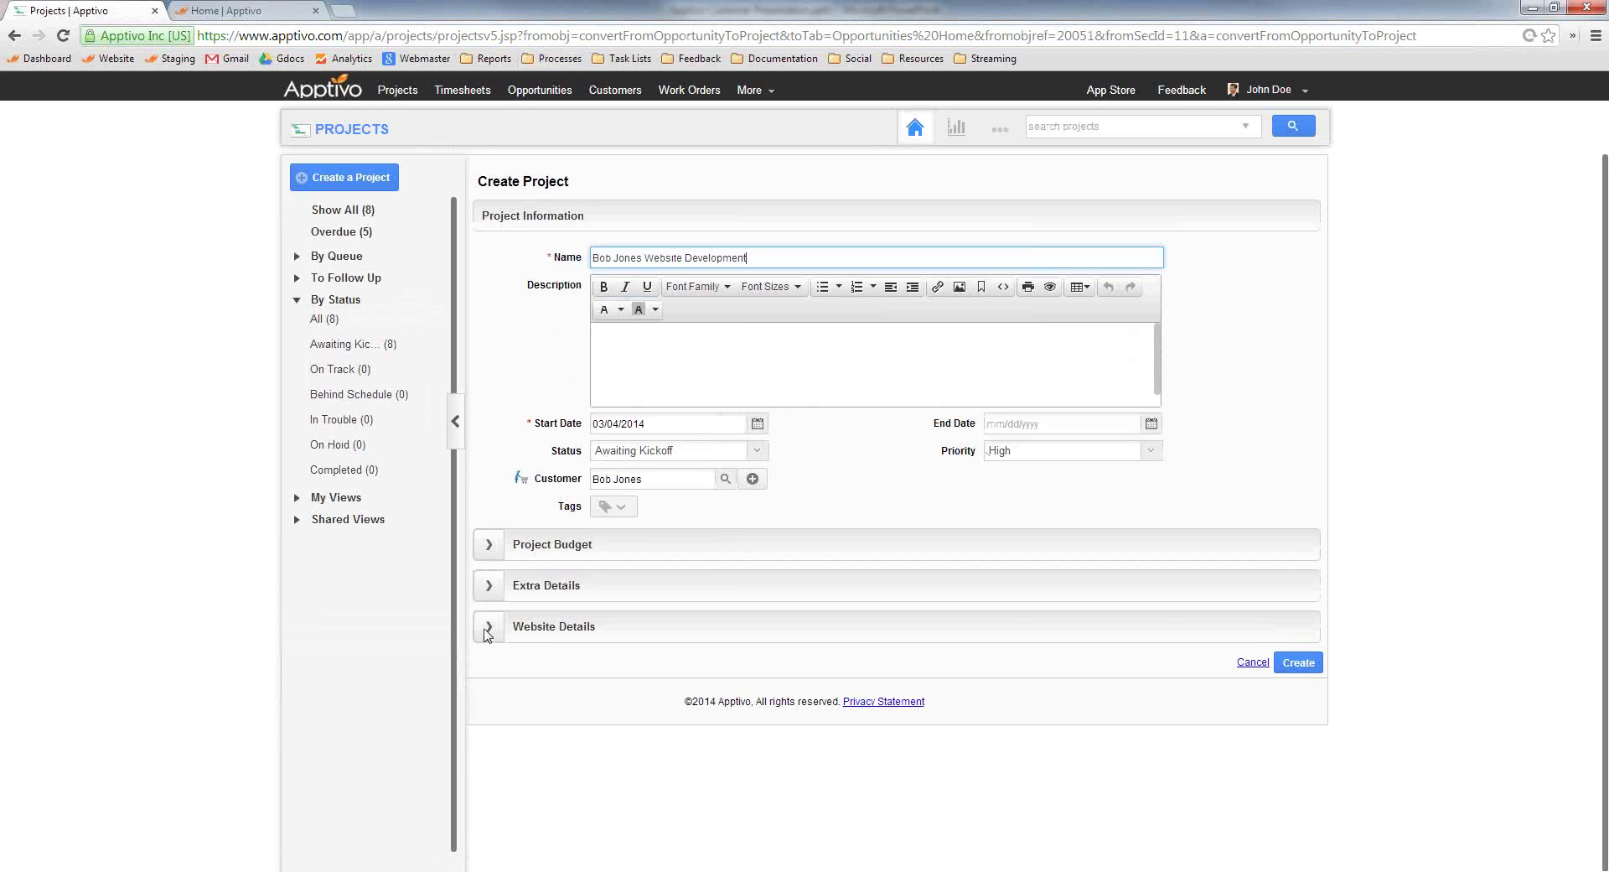
Confirm the carried-over FTP details, create the project, and list all 9 projects
left_click(495, 637)
left_click(768, 670)
left_click(1061, 668)
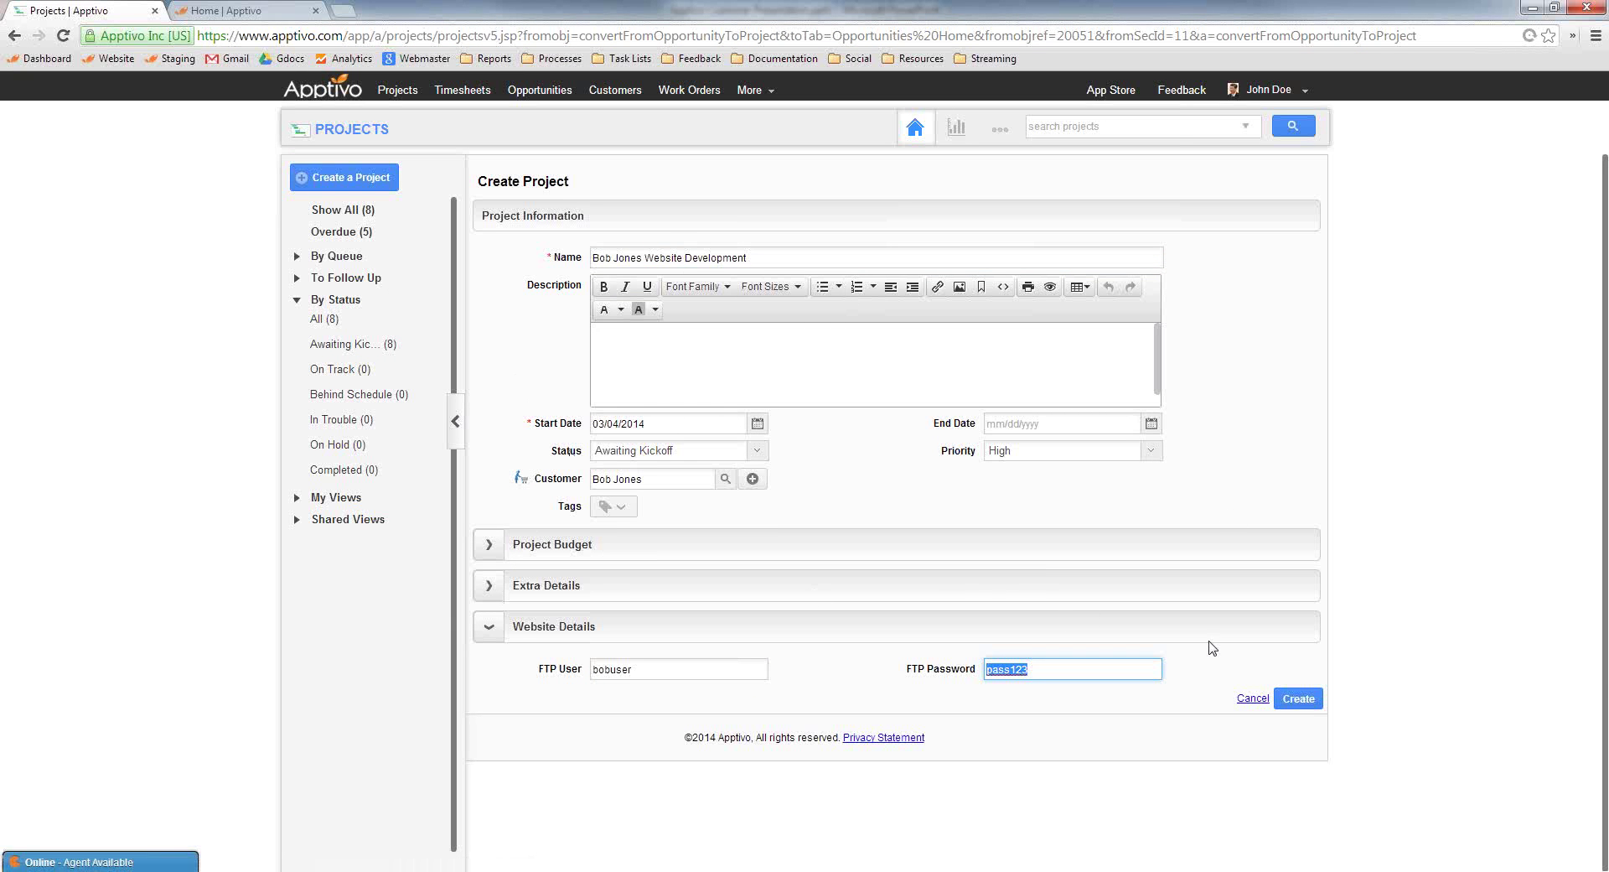
left_click(1285, 703)
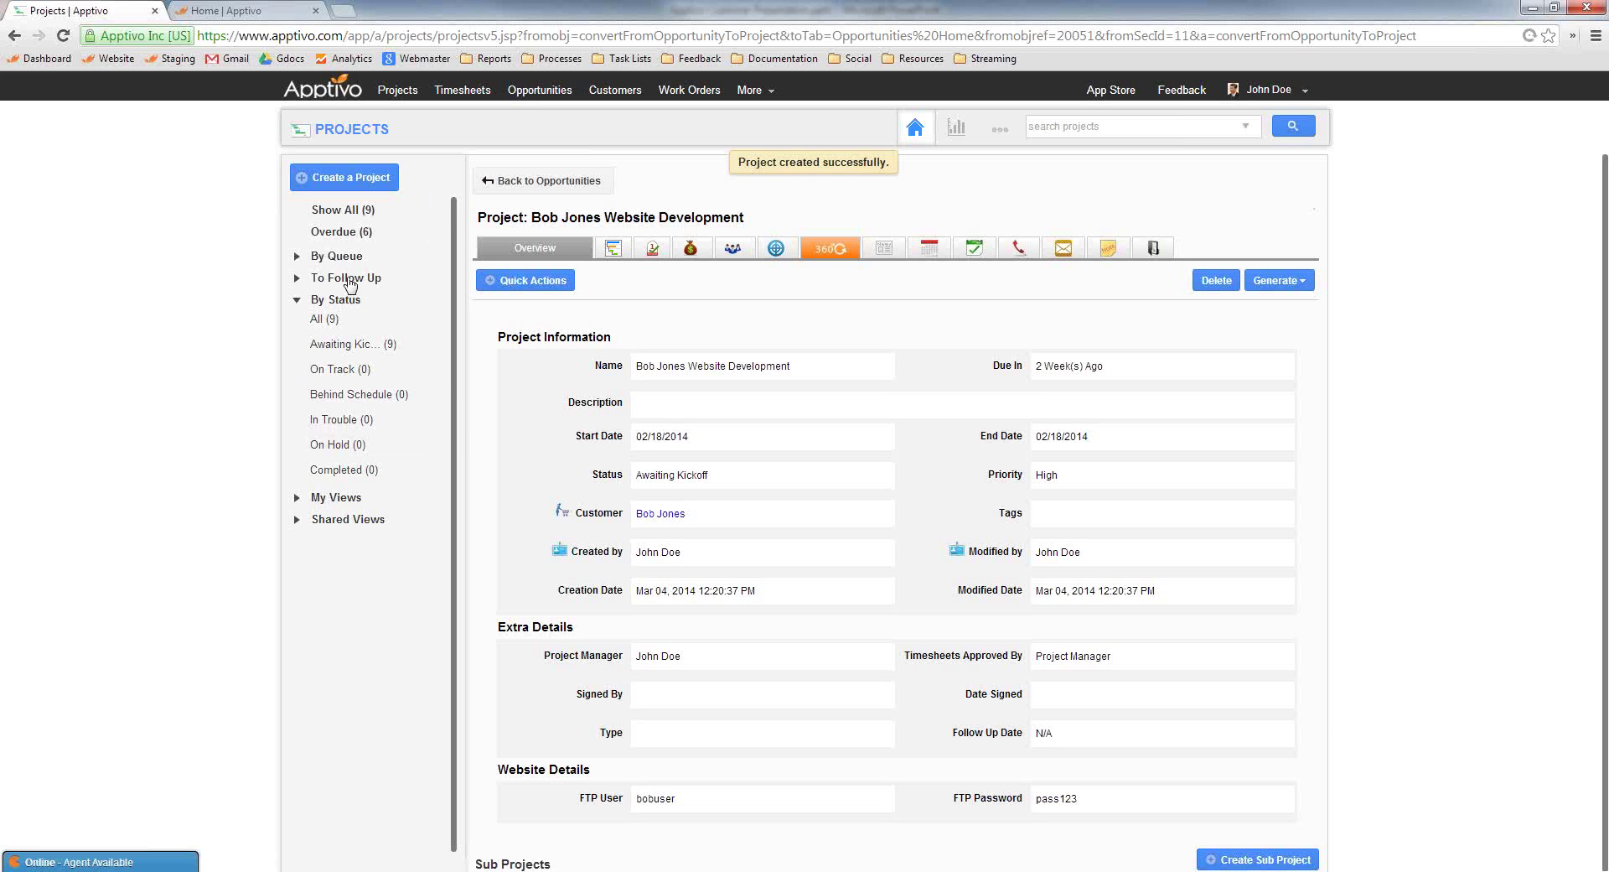
left_click(344, 209)
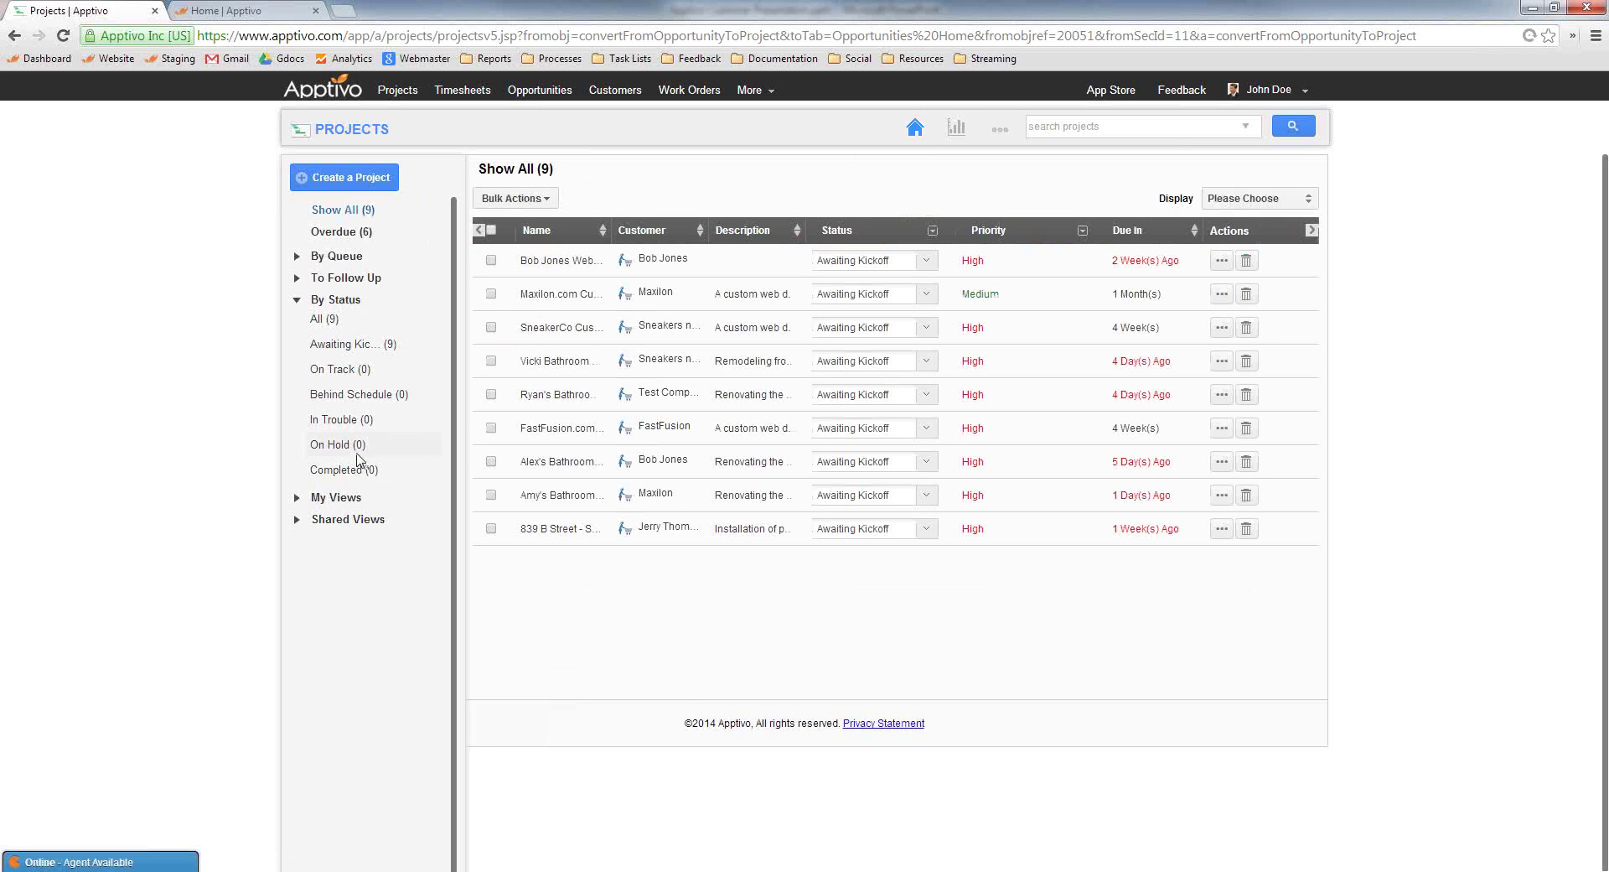
Browse the Display options and General and Billing reports like Project Hours by Task, then open Projects Settings
left_click(1275, 201)
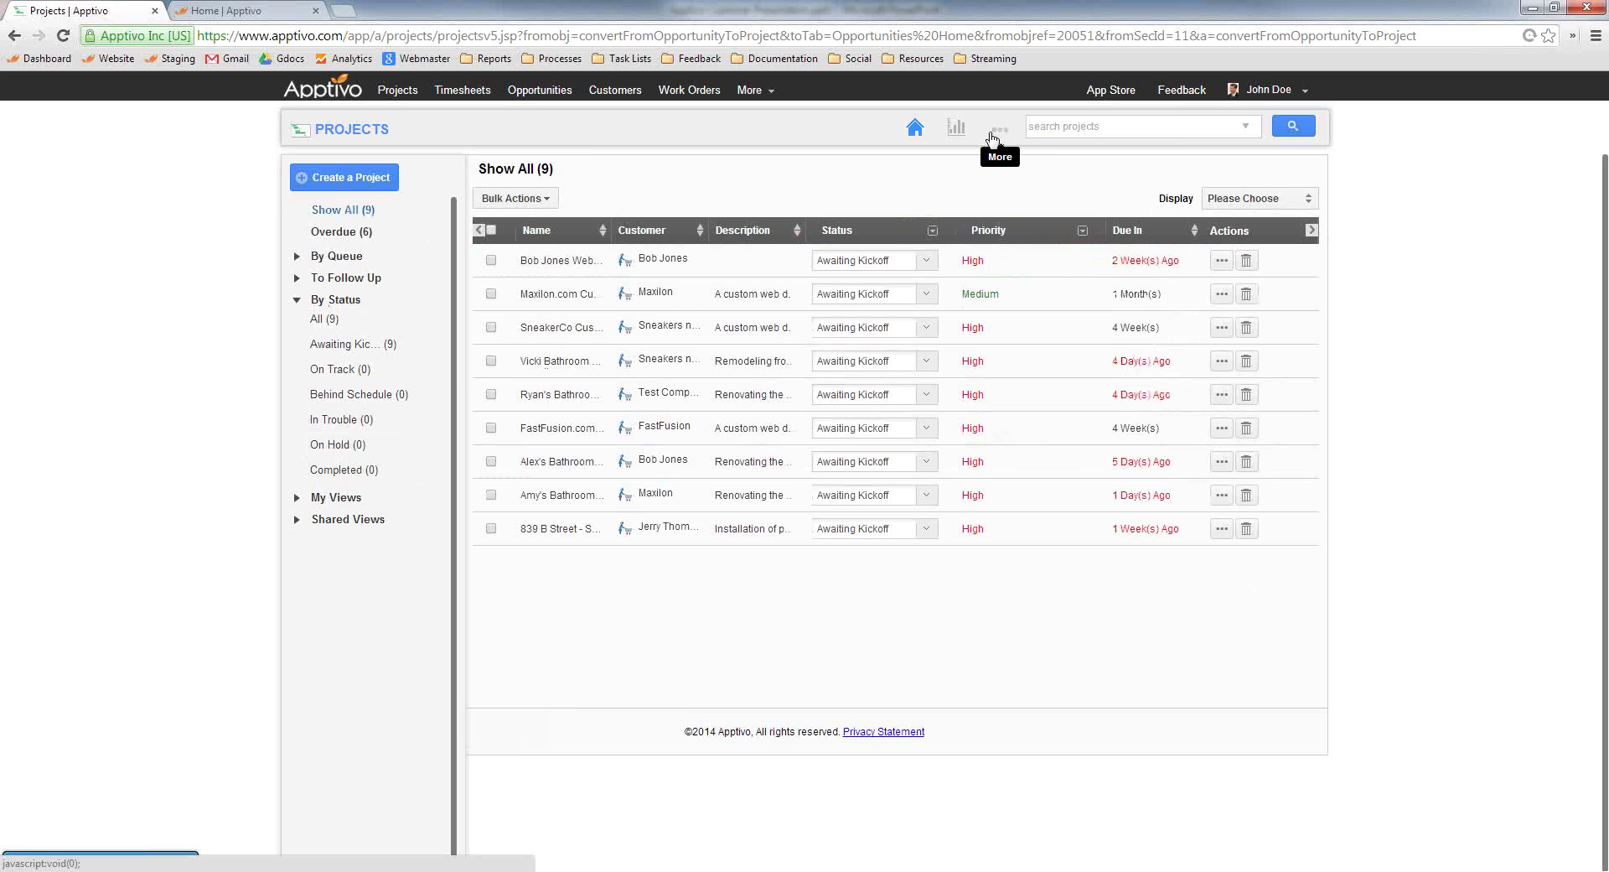
left_click(957, 128)
left_click(389, 176)
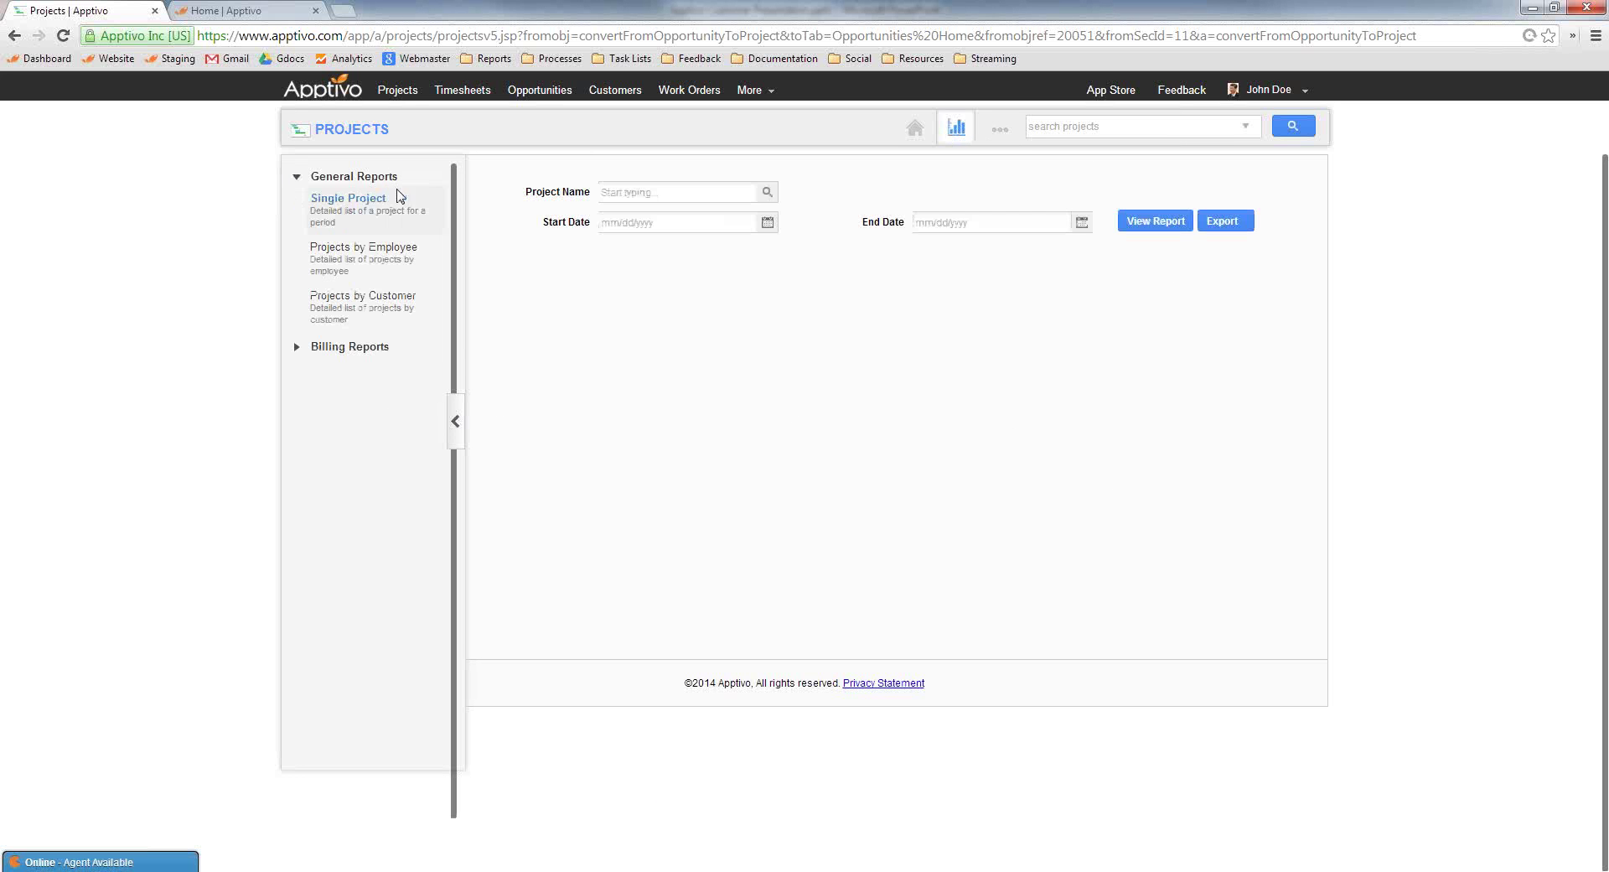
left_click(337, 346)
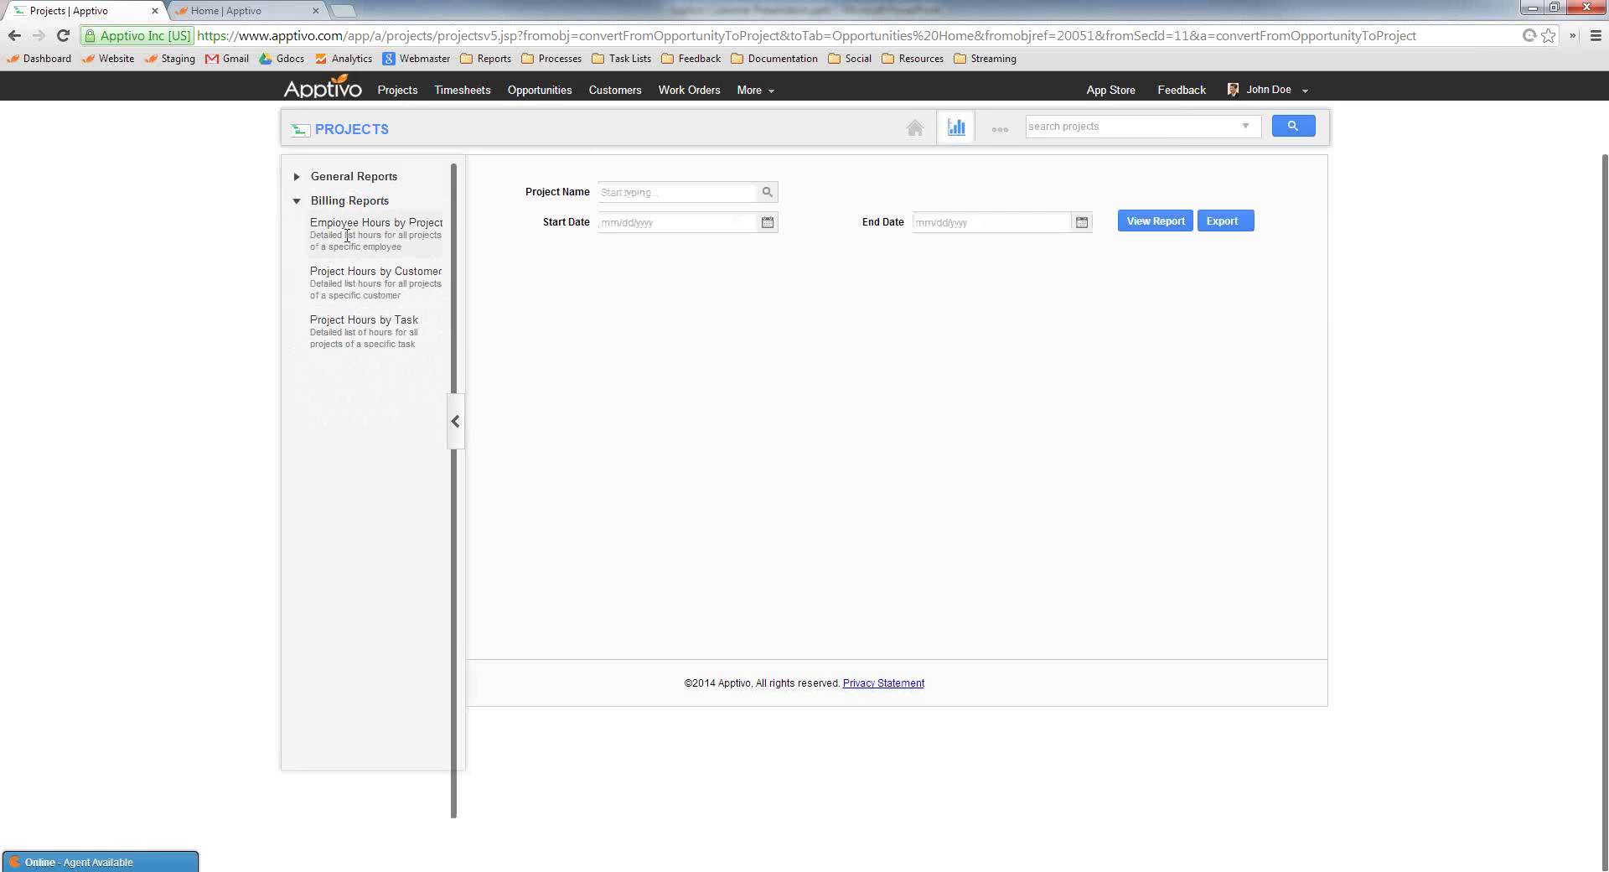
left_click(367, 321)
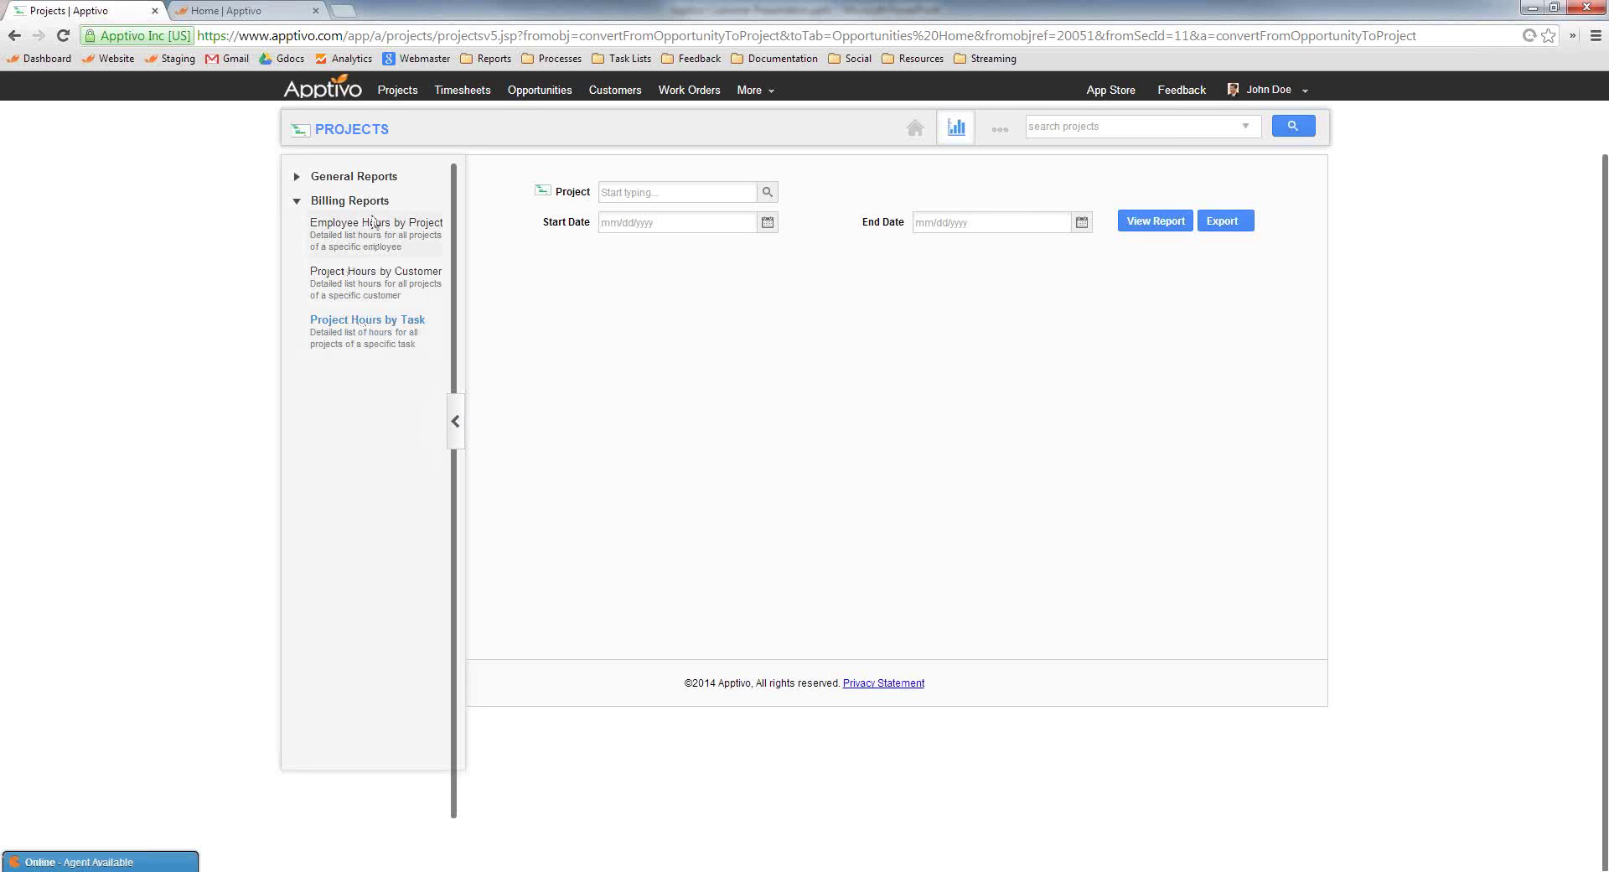
left_click(1000, 128)
left_click(999, 159)
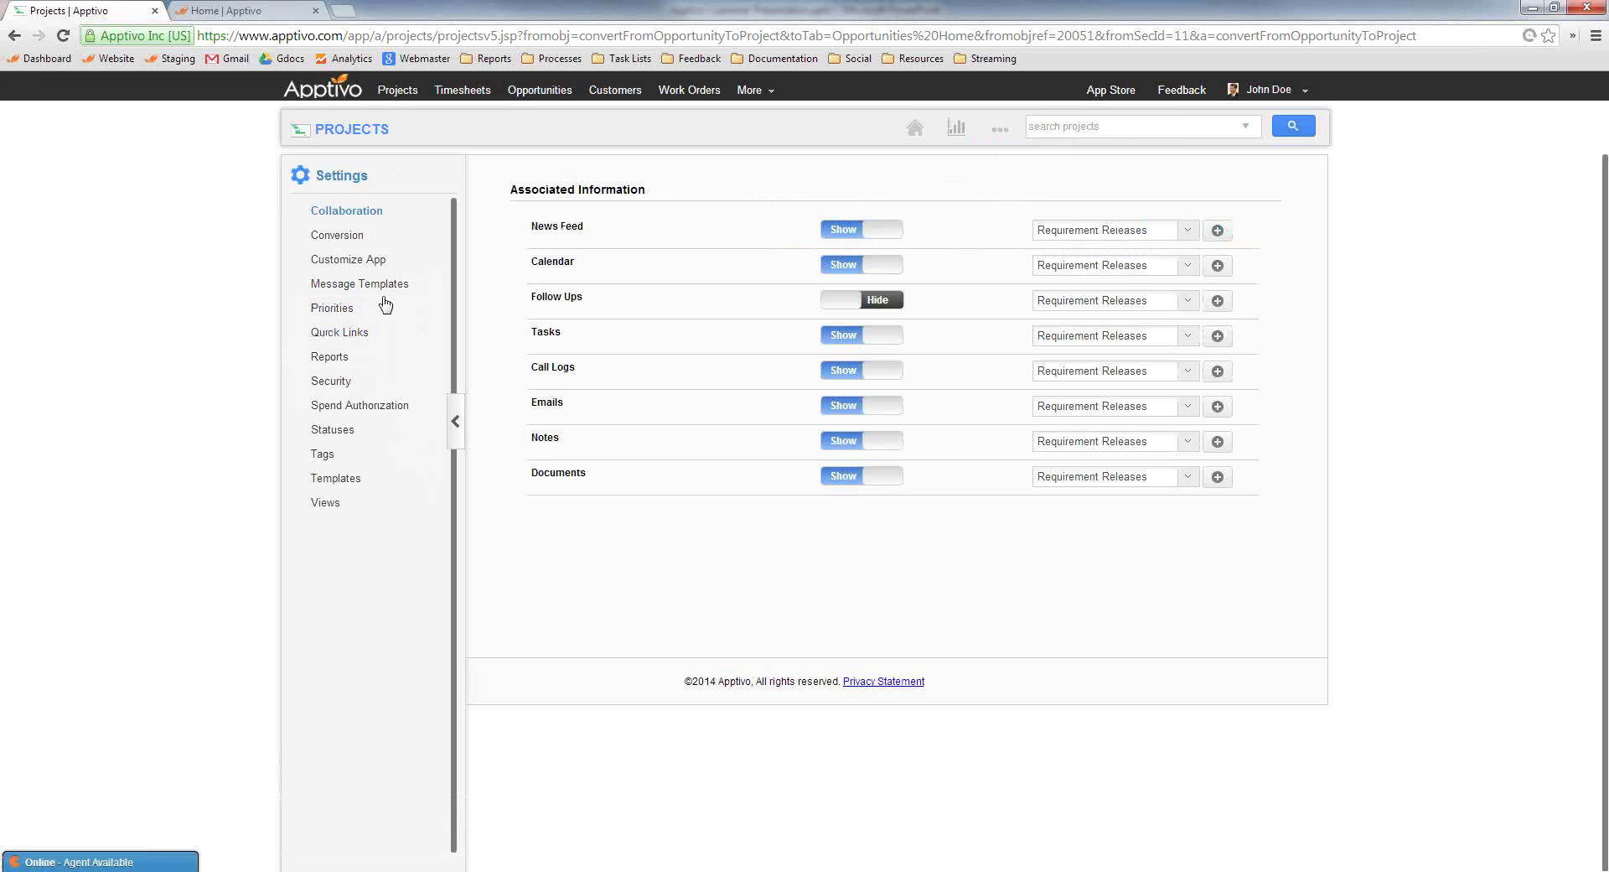
Switch Project-to-Timesheet conversion OFF and look at the new Message Template form
left_click(336, 242)
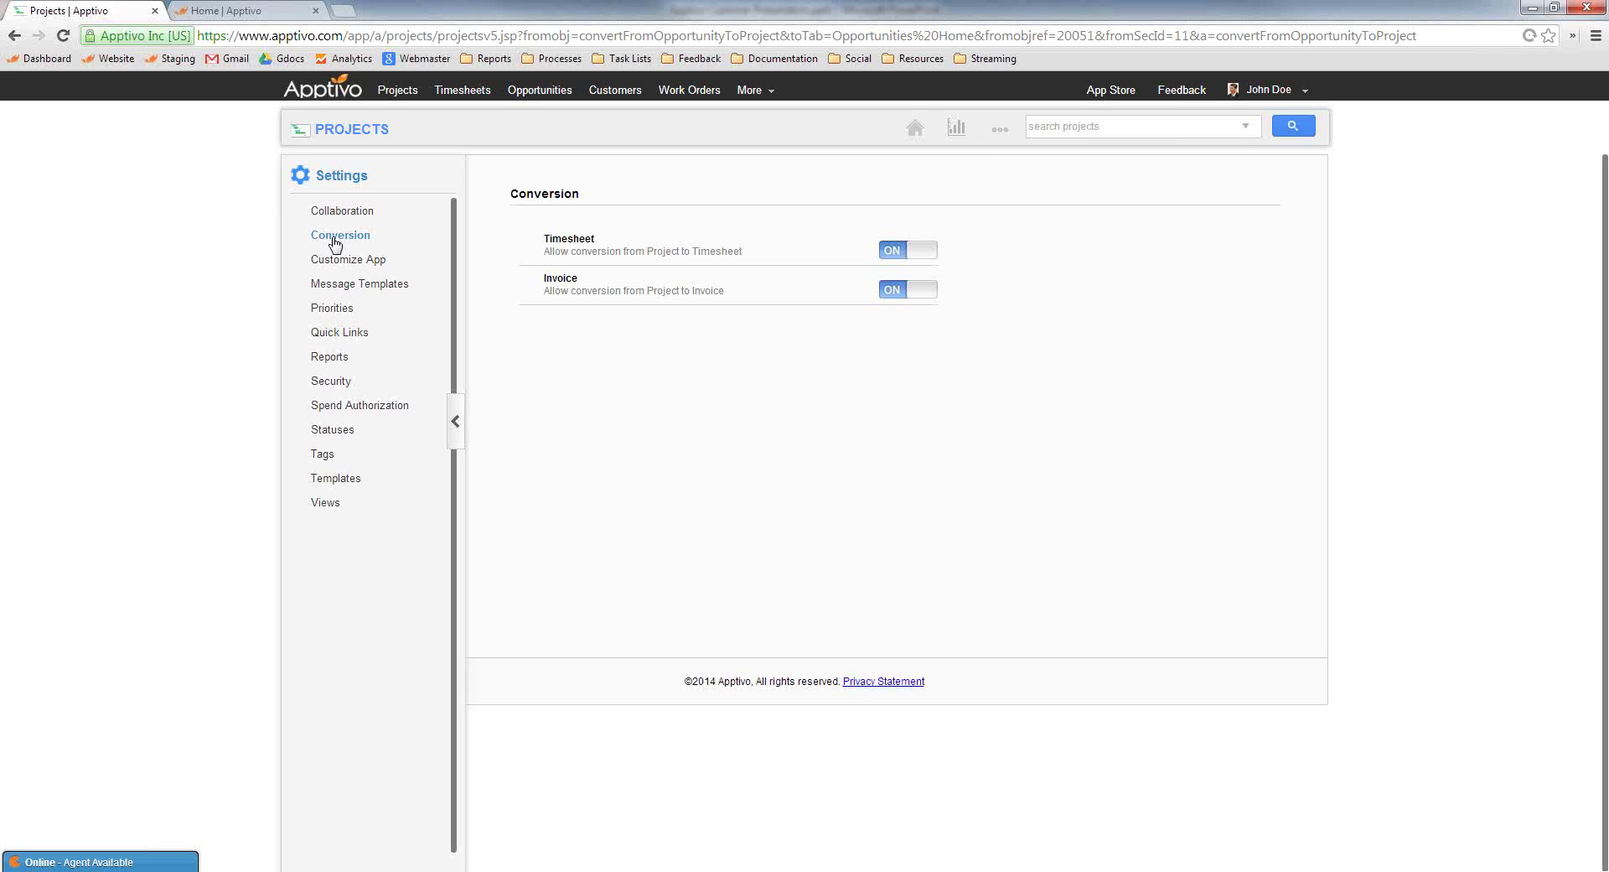
left_click(895, 257)
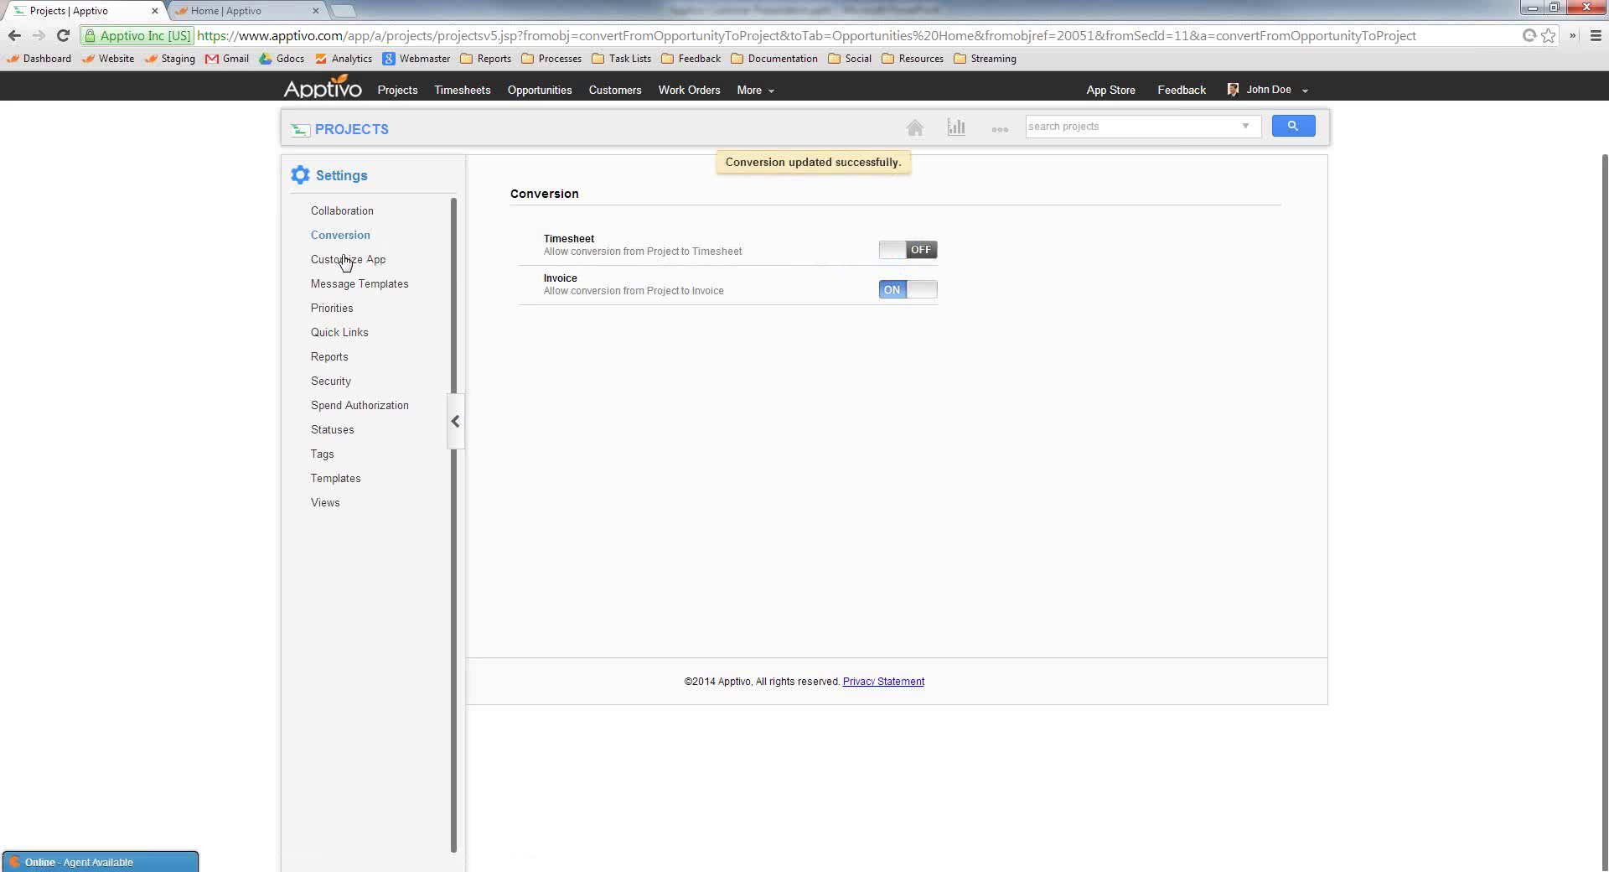
left_click(353, 287)
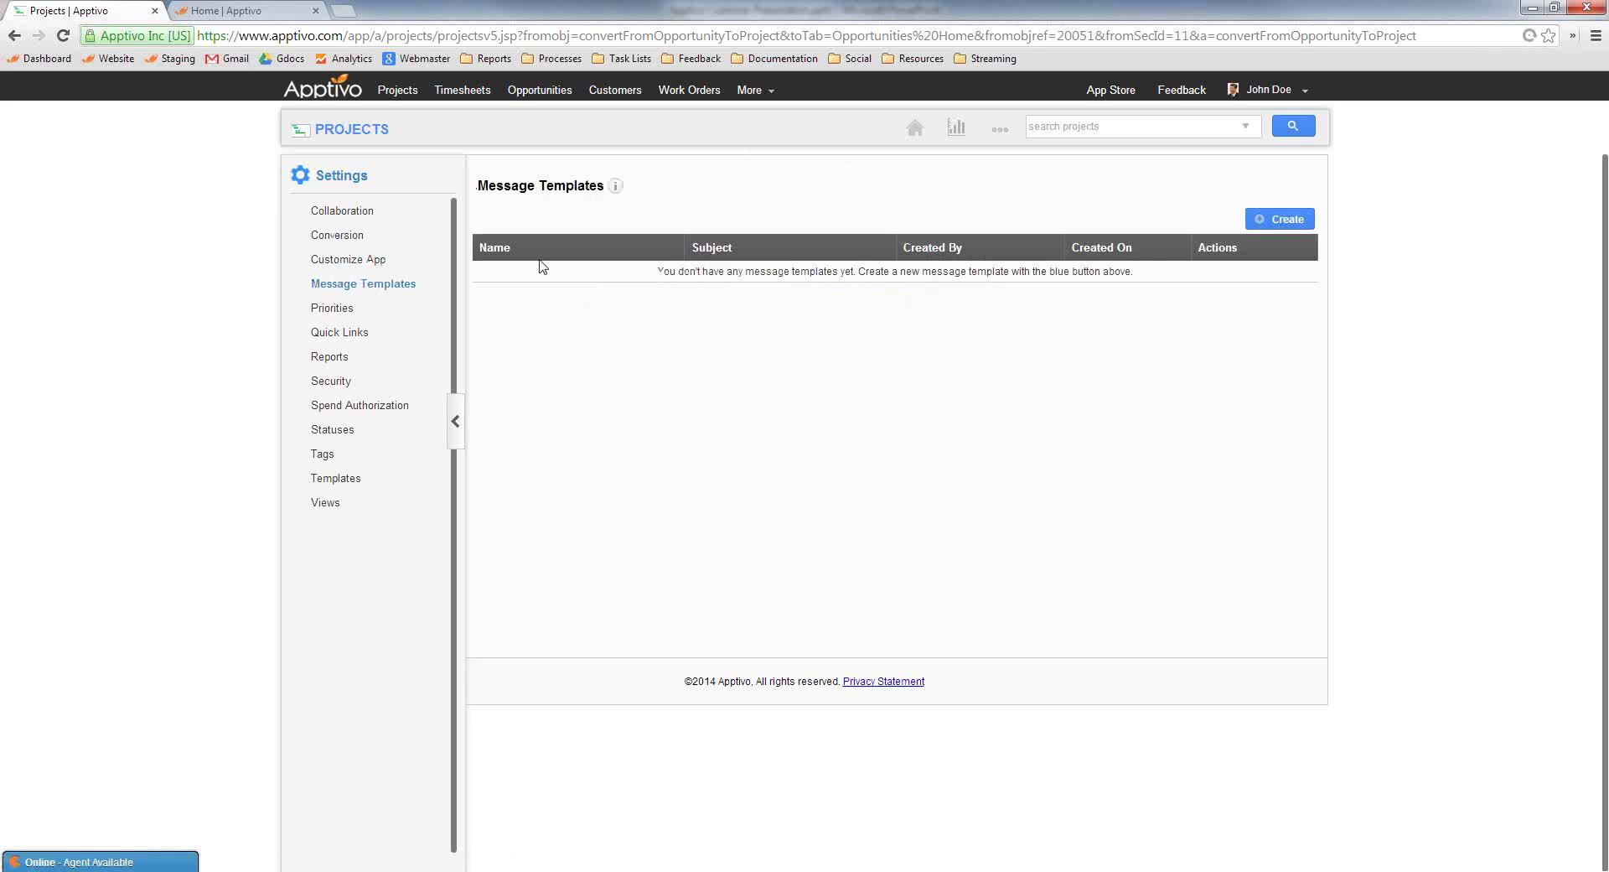
left_click(1279, 220)
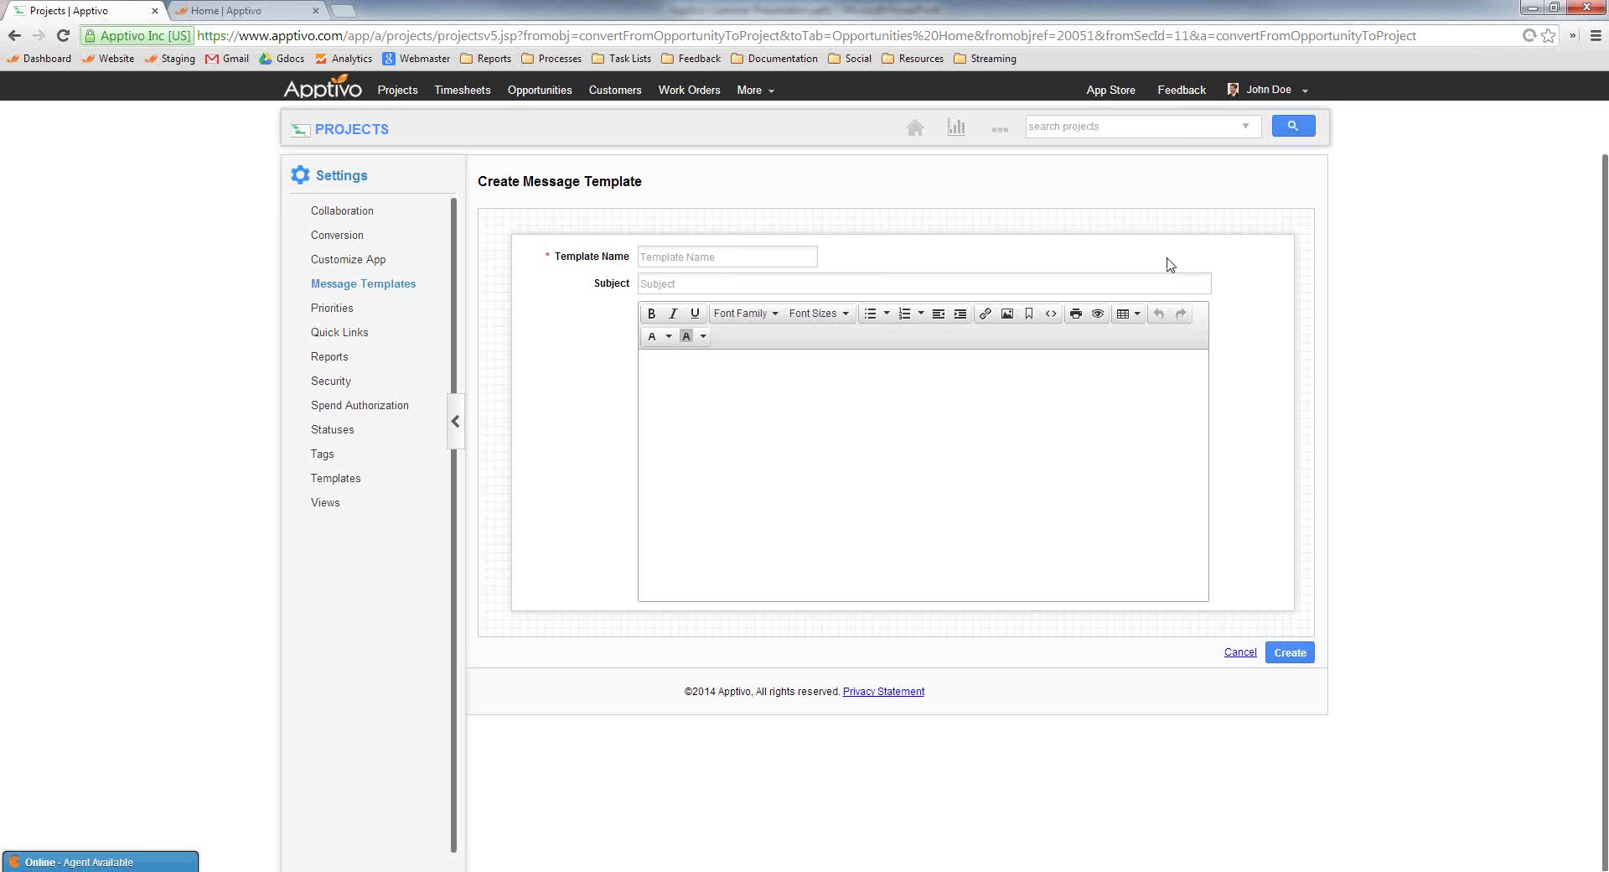
Browse the Quick Links, Reports, Security, Project Budget and Tags settings without saving changes
left_click(339, 333)
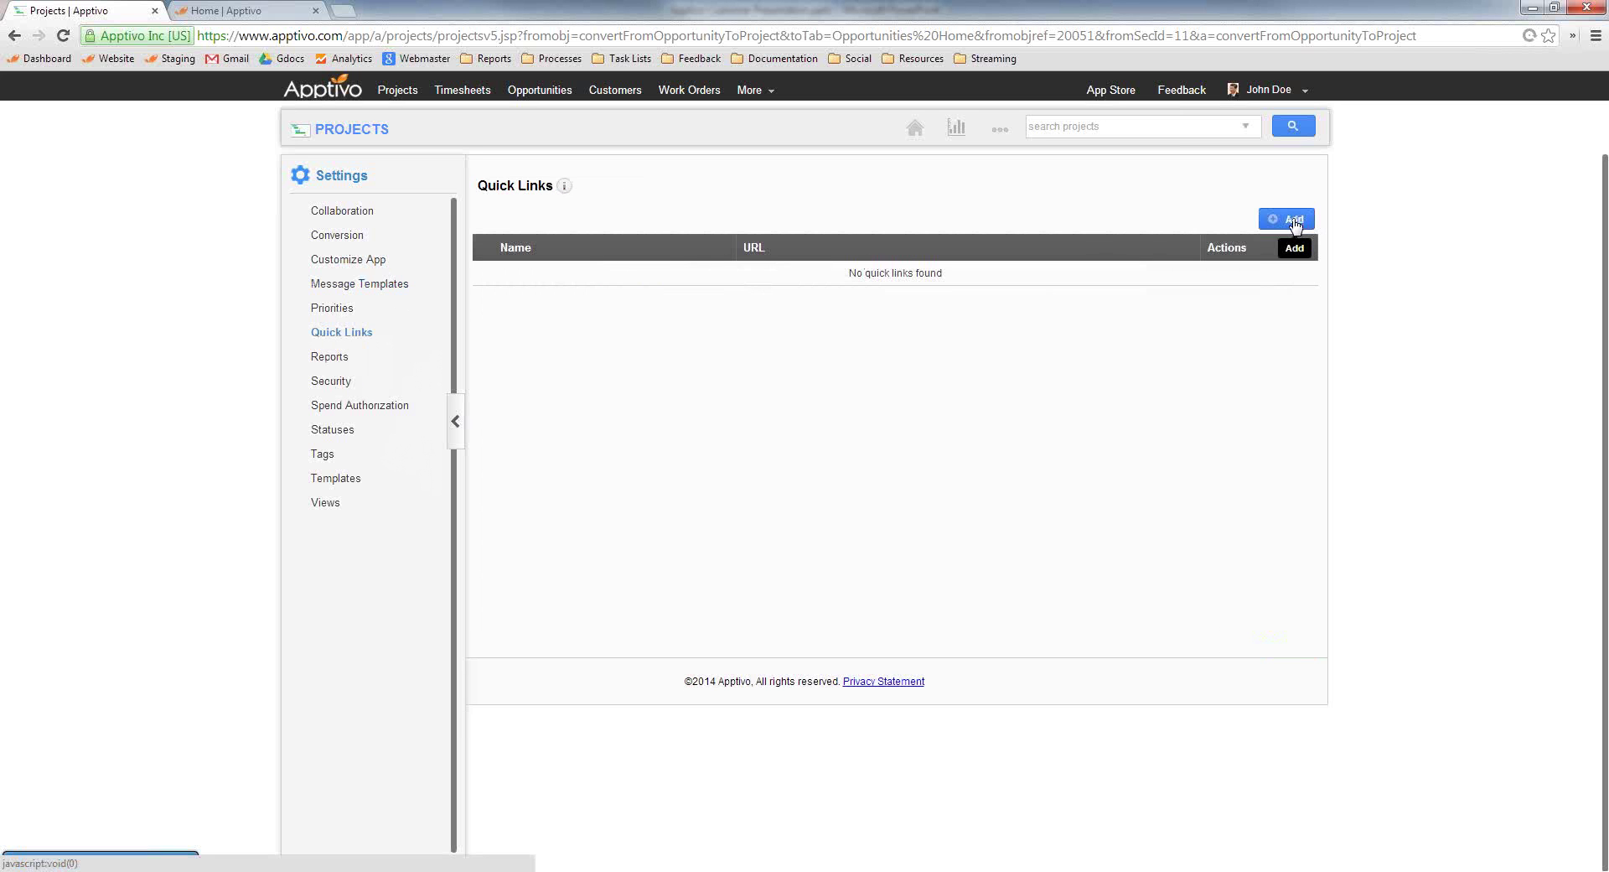
left_click(1295, 220)
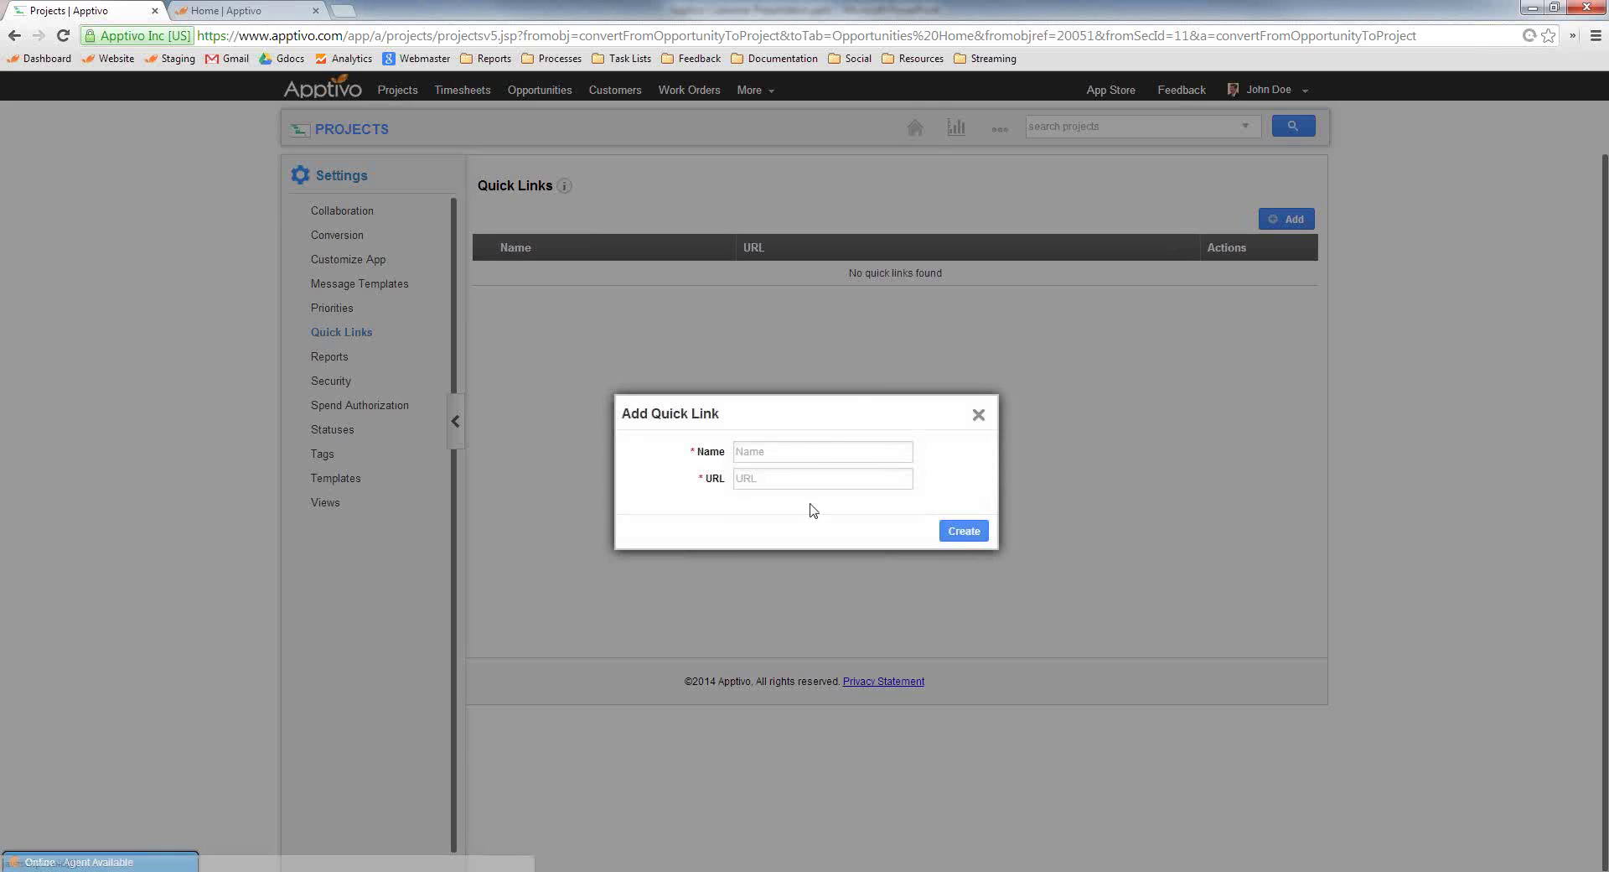
left_click(978, 414)
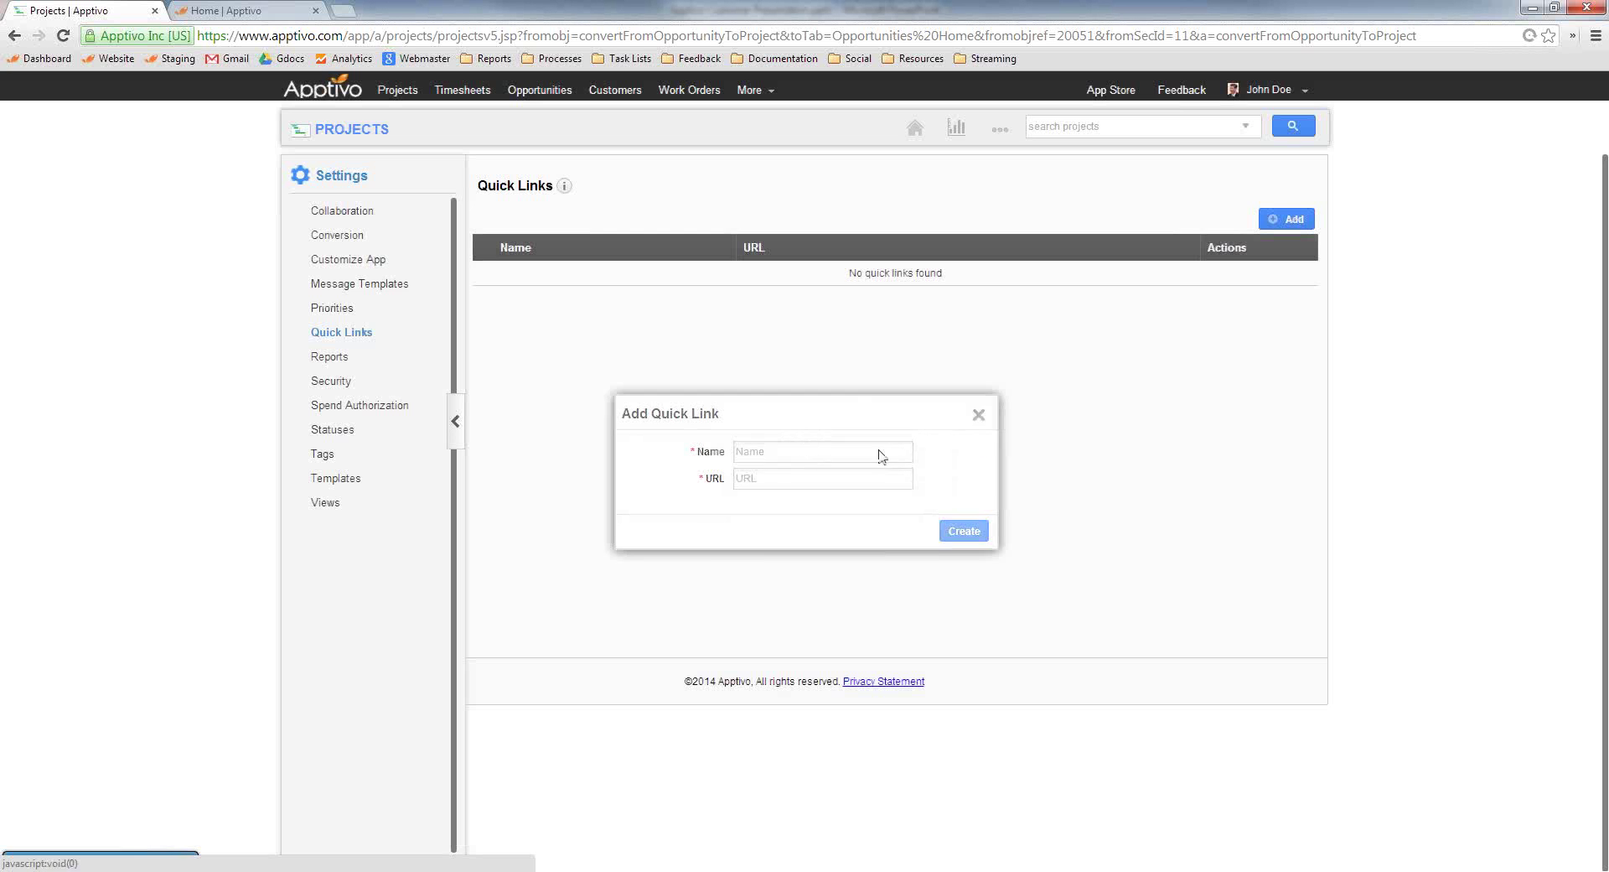
left_click(331, 357)
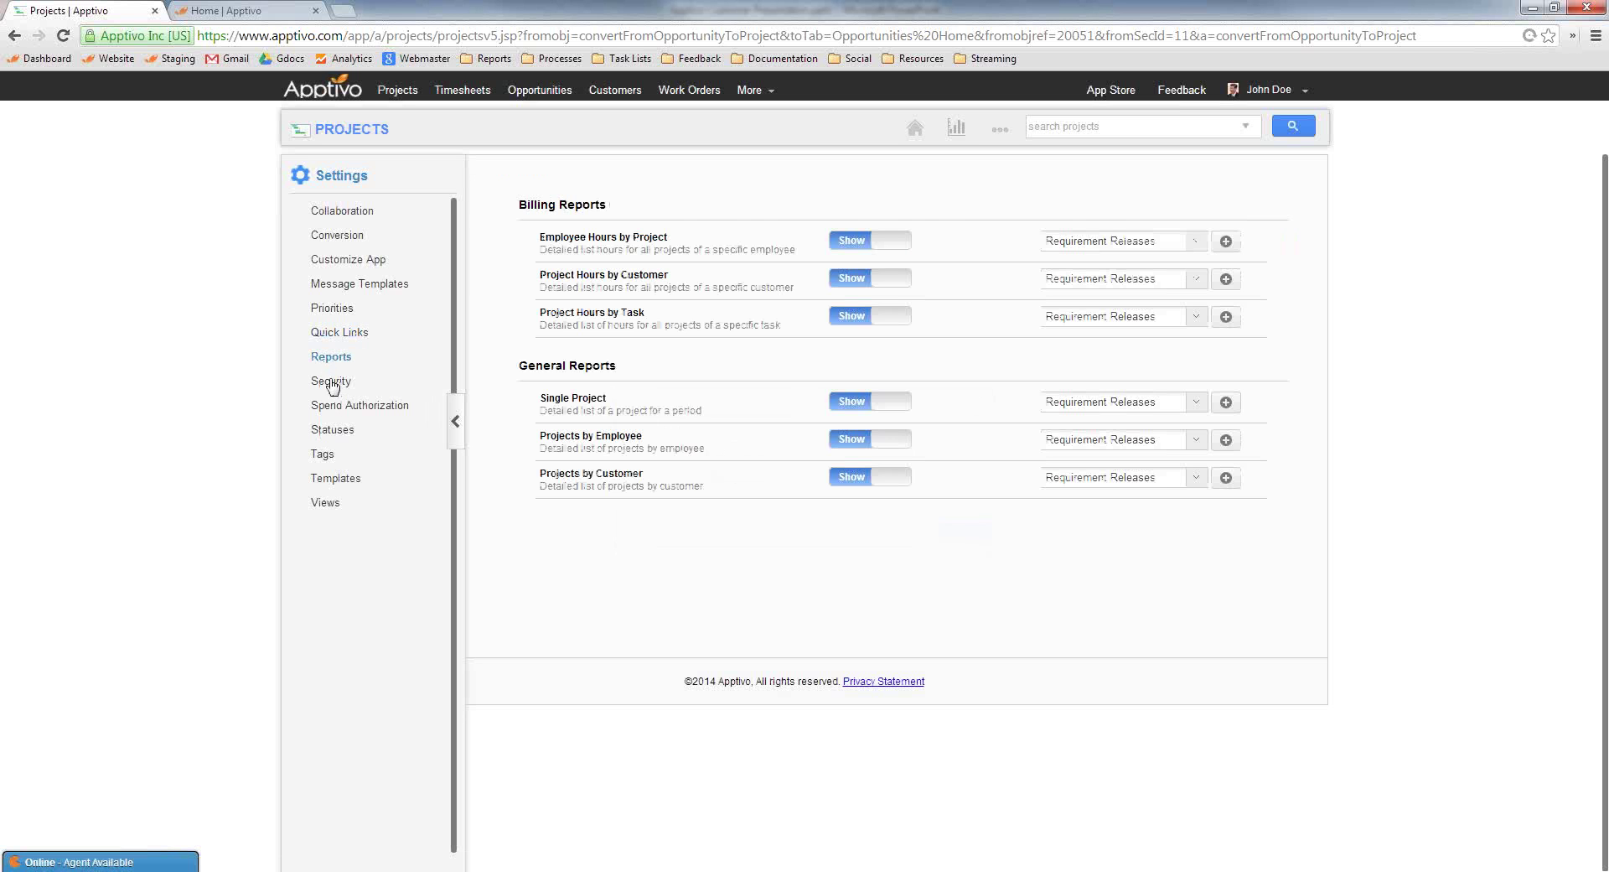
left_click(333, 390)
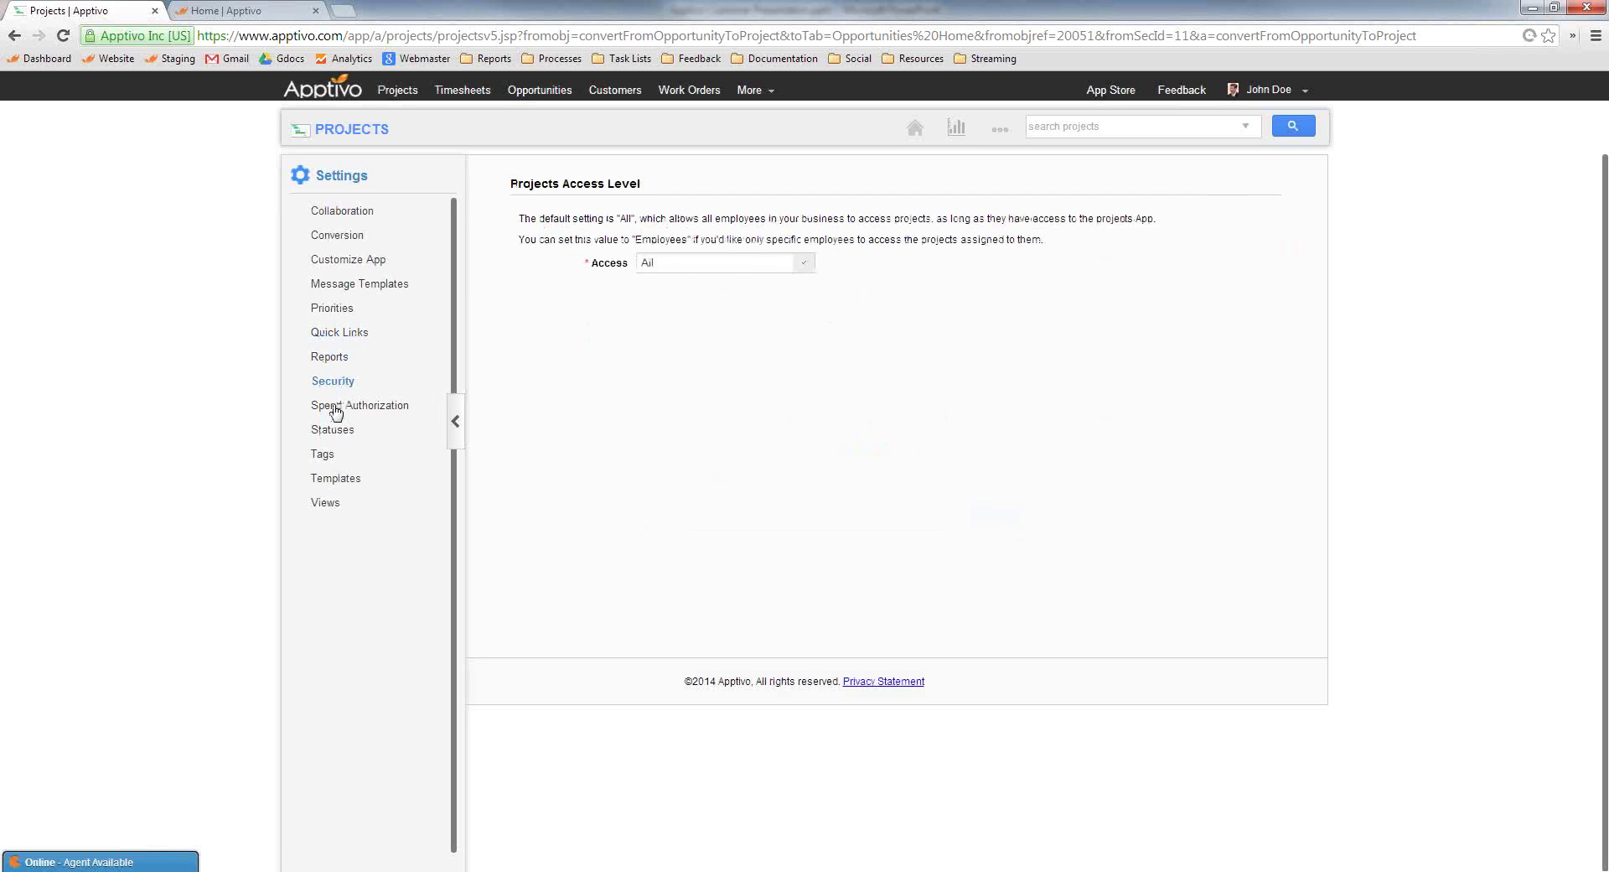
left_click(333, 409)
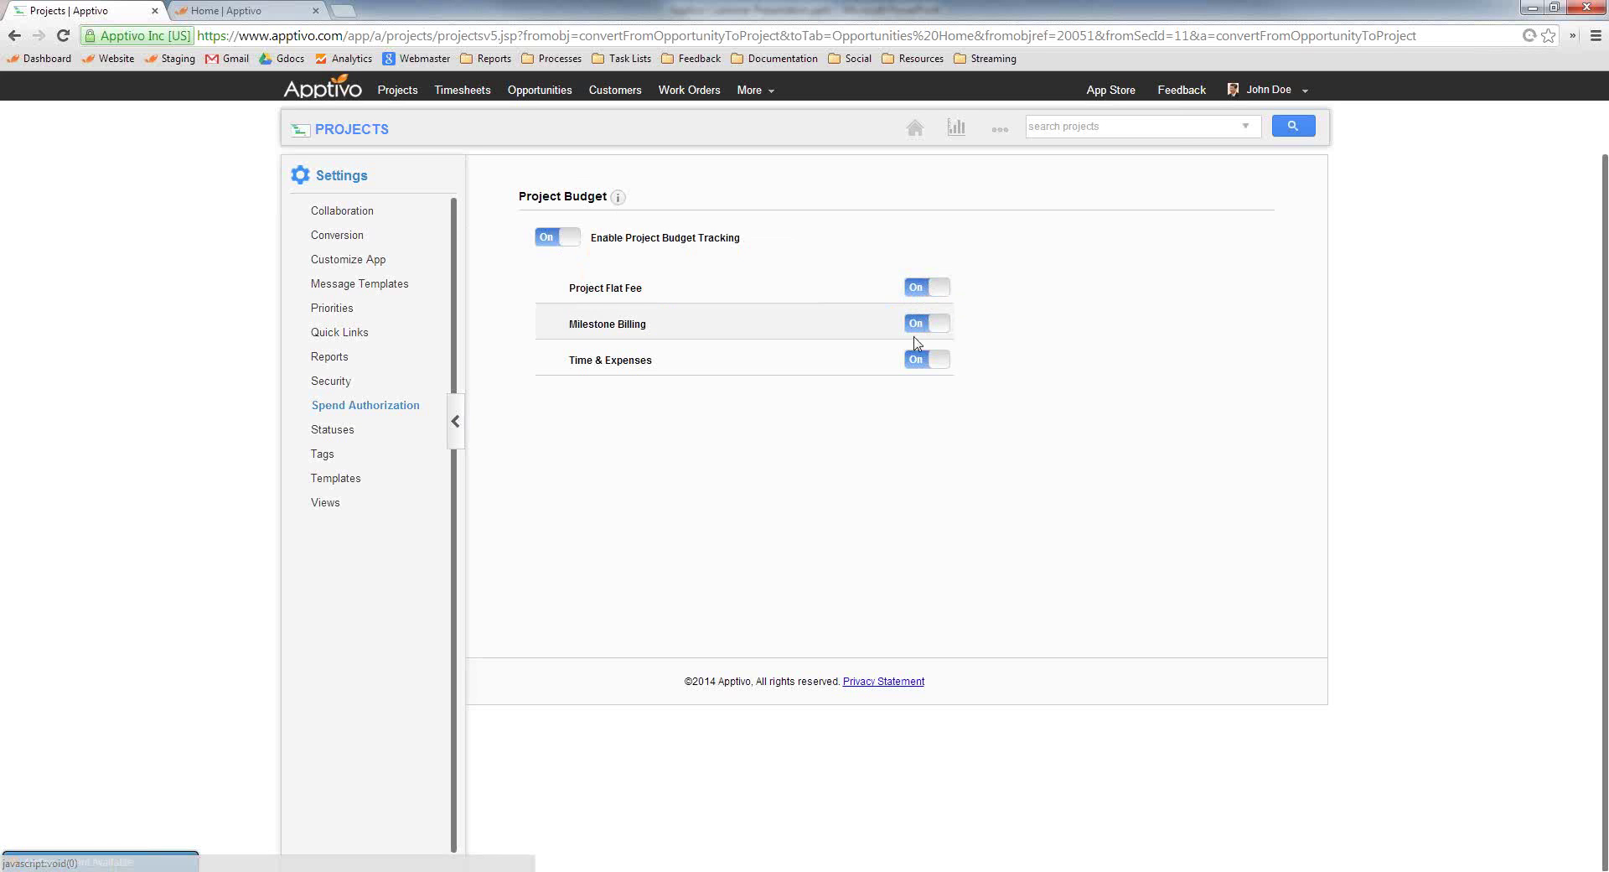
left_click(321, 455)
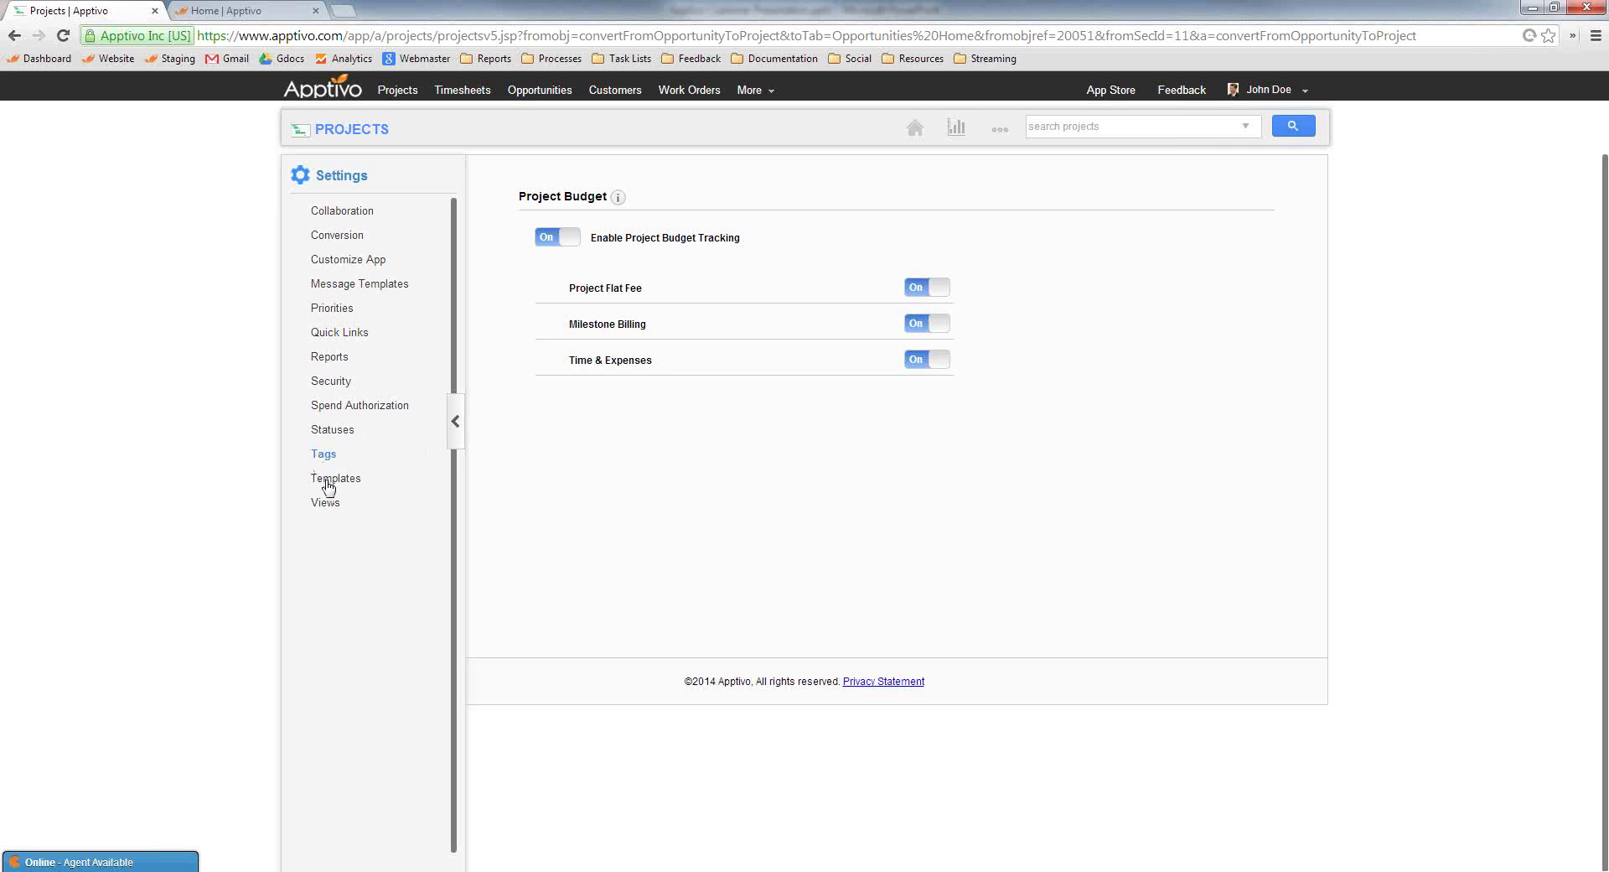
Return to the Projects home and show the full list of 9 projects
left_click(362, 131)
left_click(348, 210)
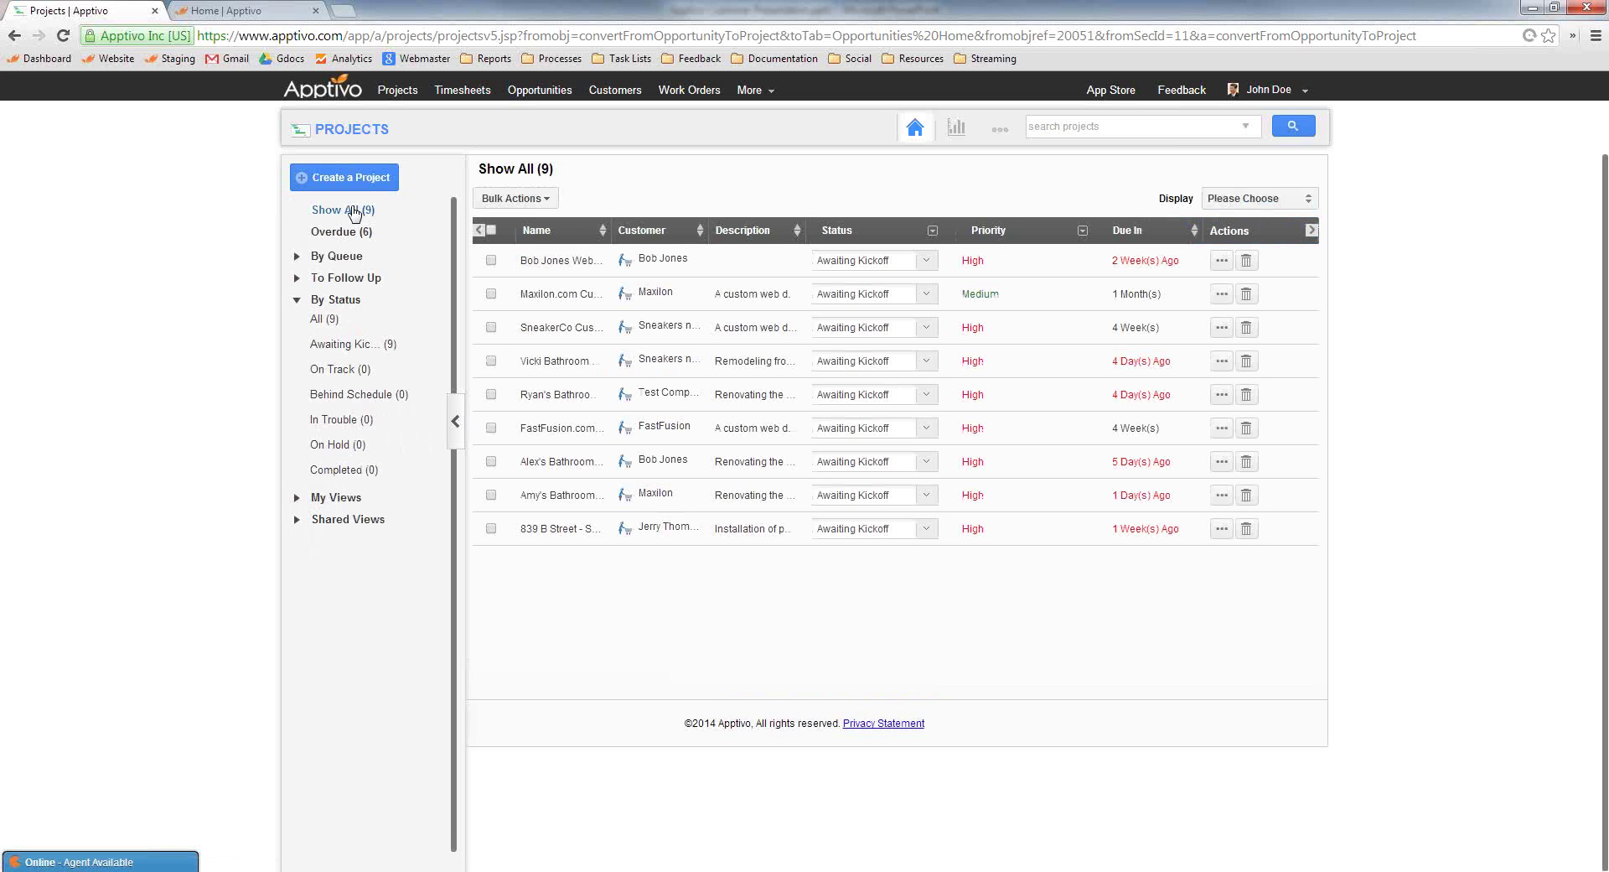